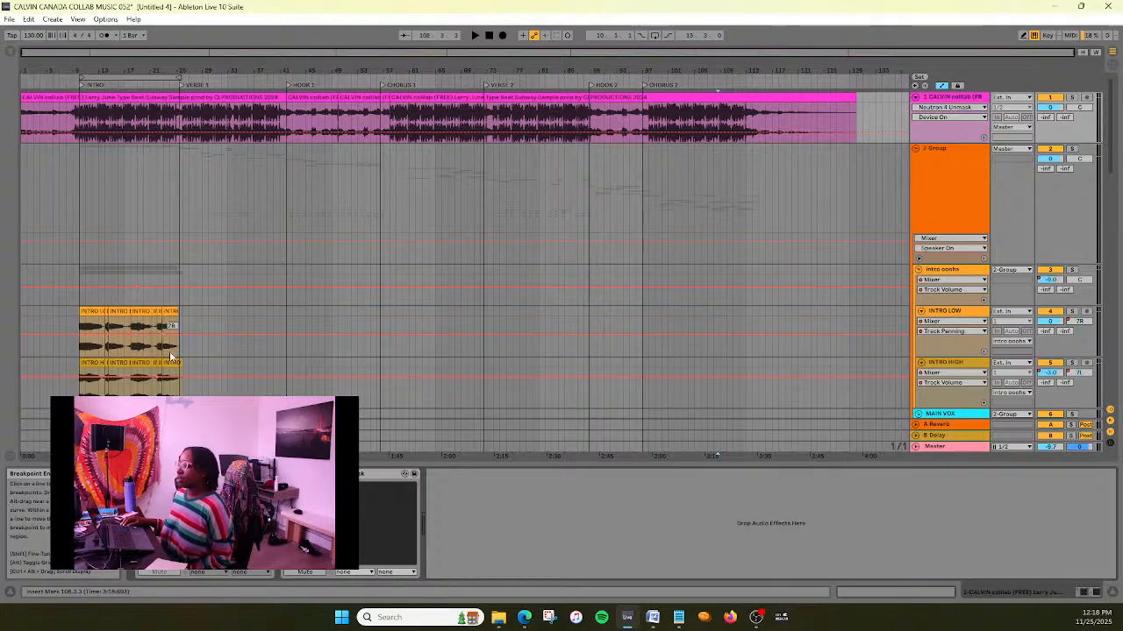
- Collapse the intro ooohs group so its INTRO LOW and INTRO HIGH tracks are folded away
{"action": "scroll", "coordinate": [217, 317], "scroll_direction": "down", "scroll_amount": 2}
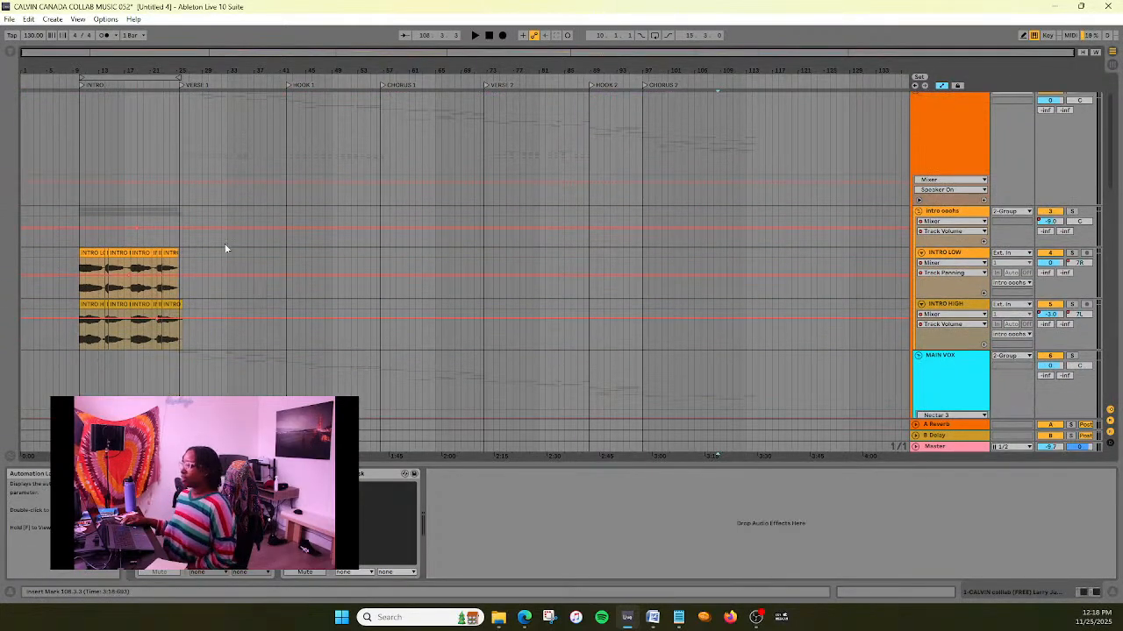
{"action": "scroll", "coordinate": [188, 281], "scroll_direction": "up", "scroll_amount": 2}
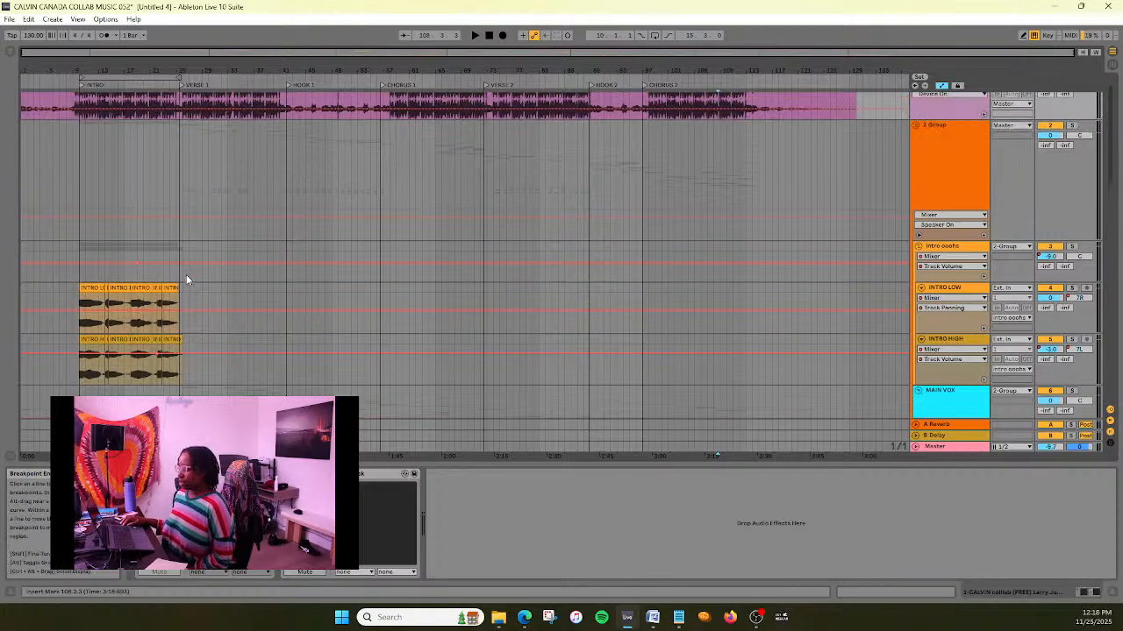
{"action": "scroll", "coordinate": [250, 308], "scroll_direction": "down", "scroll_amount": 1}
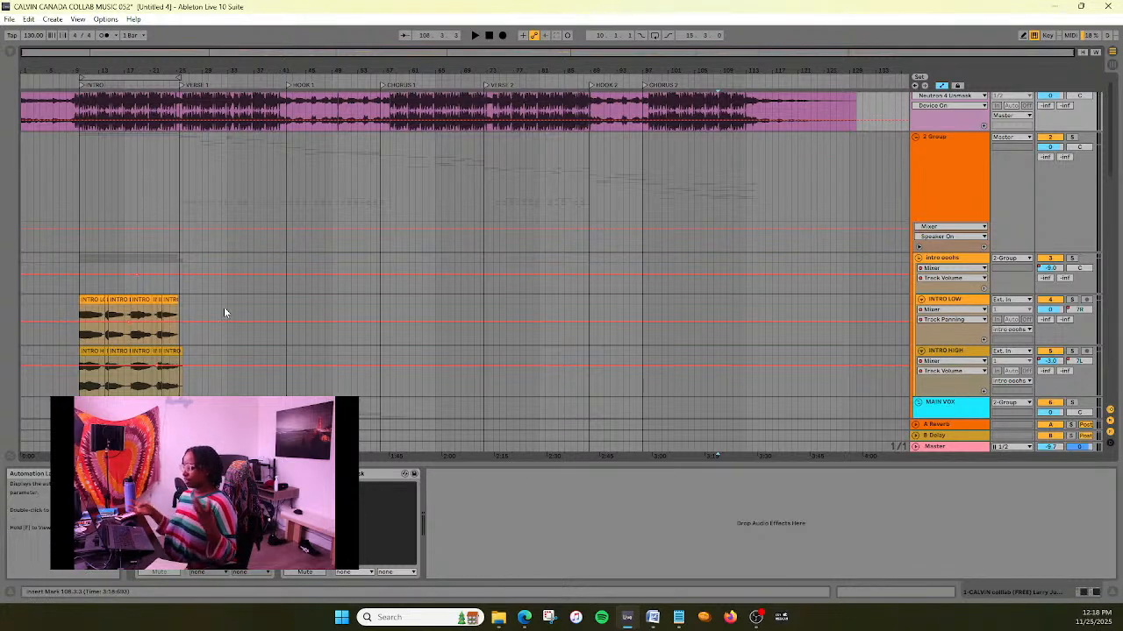
{"action": "scroll", "coordinate": [223, 307], "scroll_direction": "down", "scroll_amount": 2}
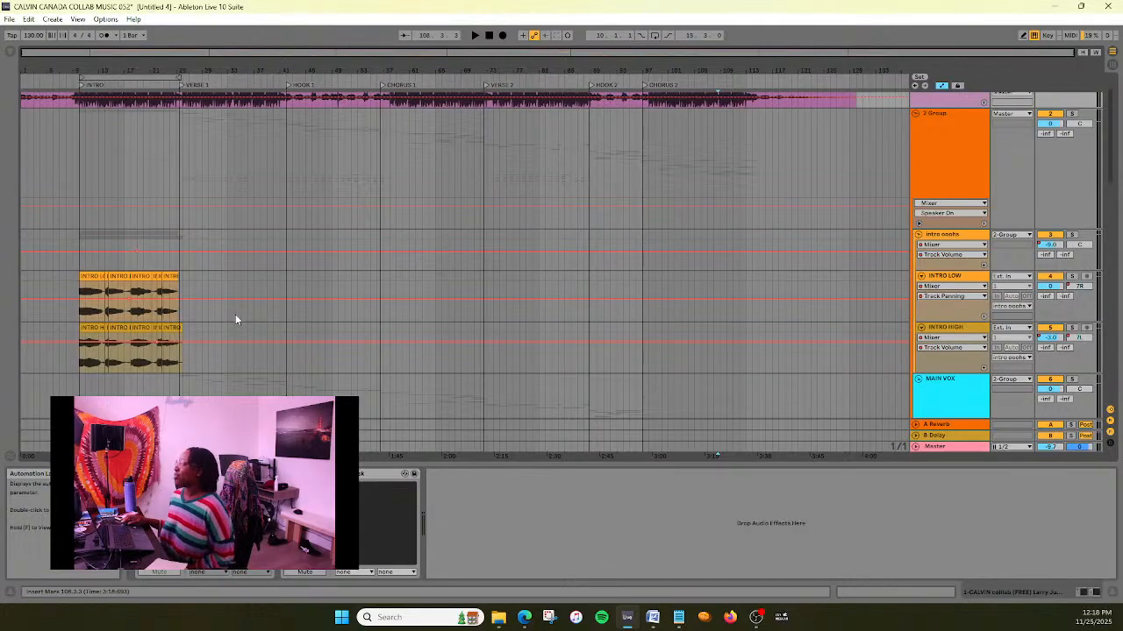
{"action": "scroll", "coordinate": [245, 315], "scroll_direction": "down", "scroll_amount": 1}
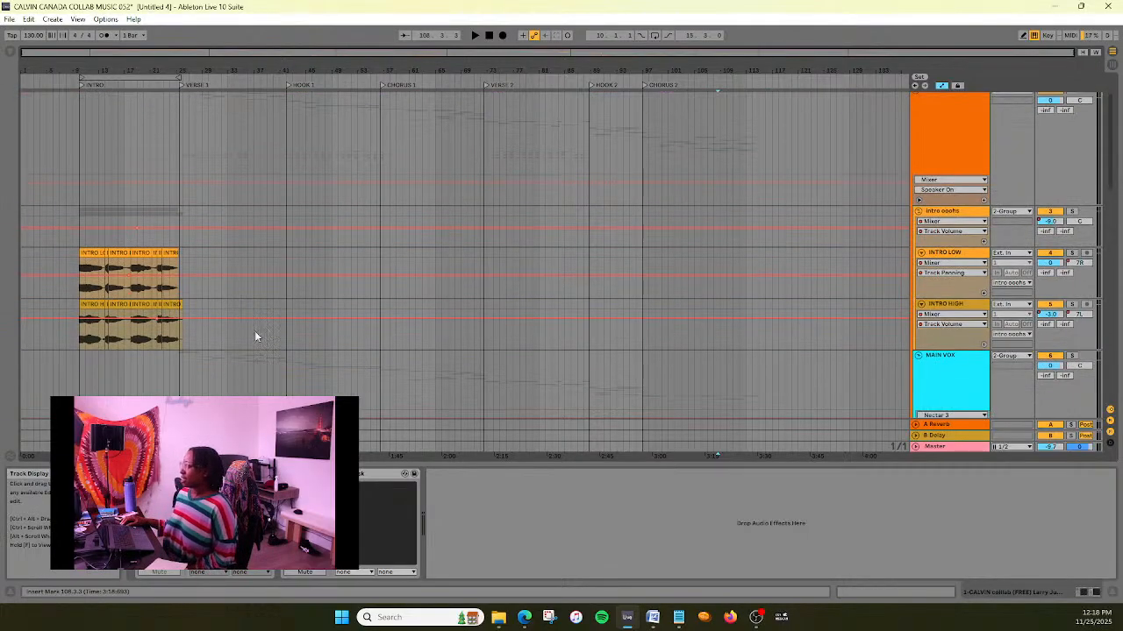
{"action": "left_click", "coordinate": [918, 213]}
- Examine the vocal tracks from Verse 1 through Chorus 2, including a closer look at the Chorus 2 clips
{"action": "scroll", "coordinate": [828, 249], "scroll_direction": "down", "scroll_amount": 3}
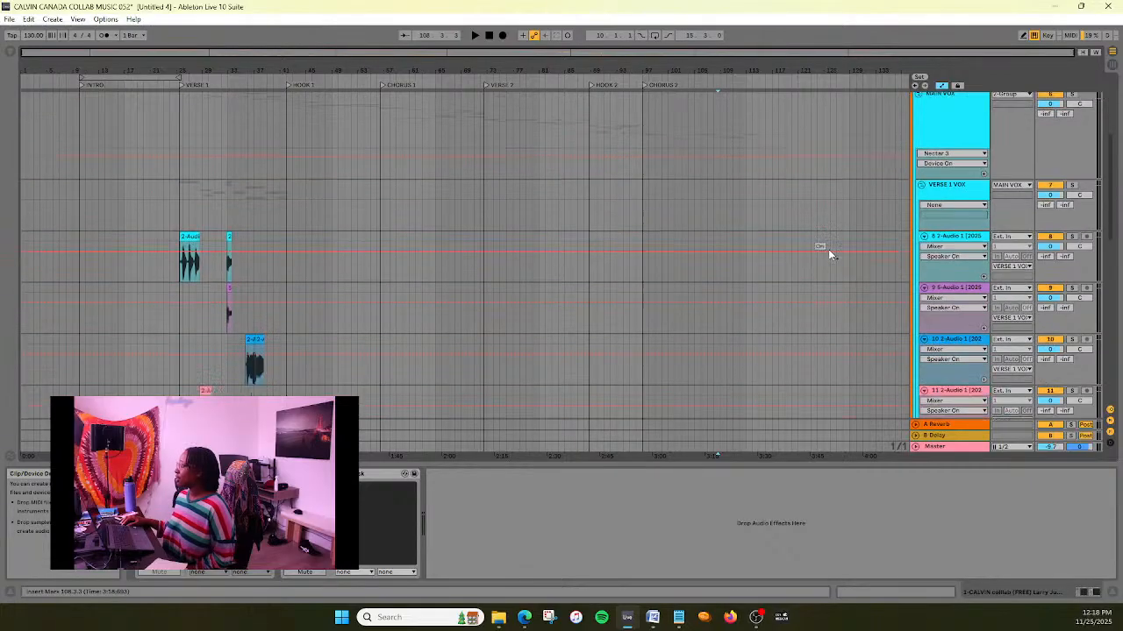
{"action": "scroll", "coordinate": [828, 249], "scroll_direction": "down", "scroll_amount": 15}
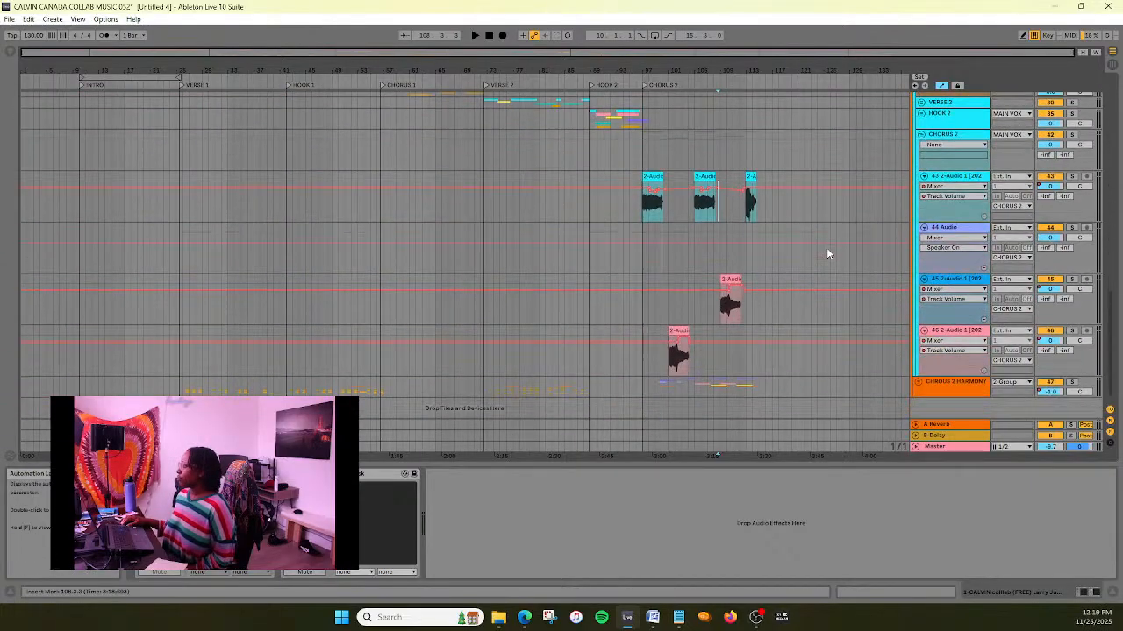
{"action": "left_click_drag", "start_coordinate": [747, 52], "coordinate": [789, 140]}
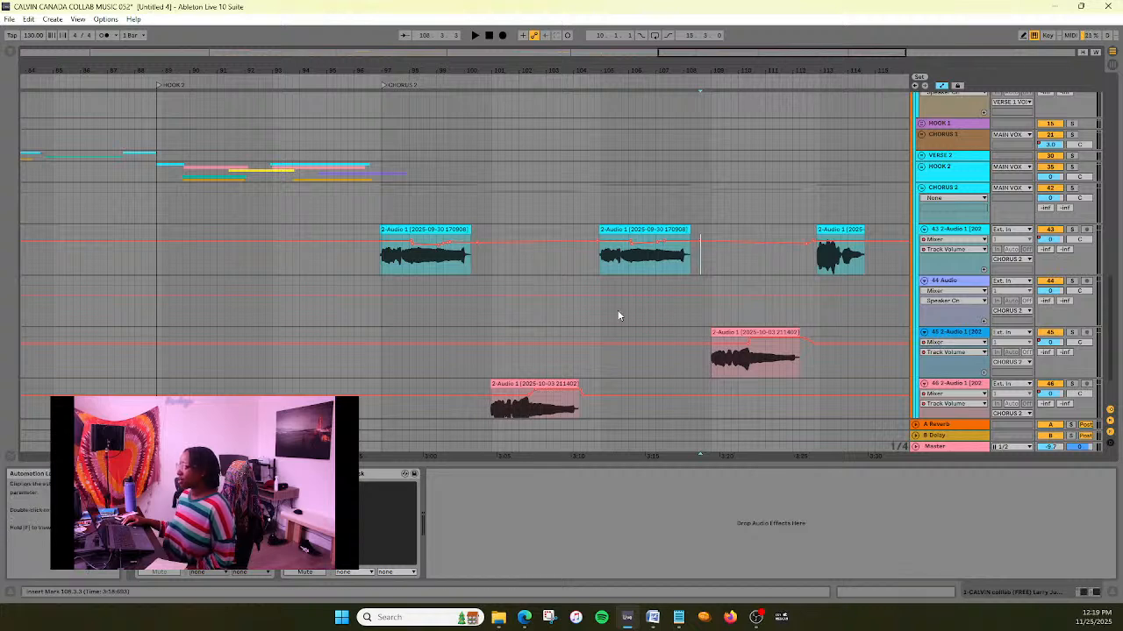
{"action": "left_click_drag", "start_coordinate": [781, 53], "coordinate": [808, 28]}
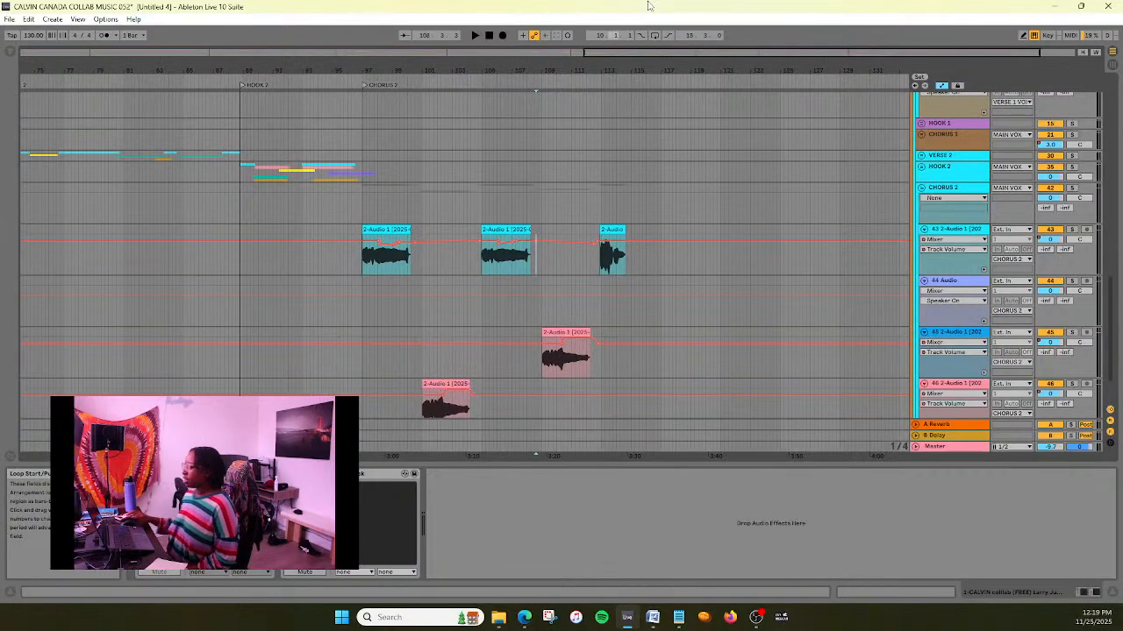
{"action": "left_click_drag", "start_coordinate": [660, 55], "coordinate": [285, 41]}
{"action": "scroll", "coordinate": [357, 181], "scroll_direction": "down", "scroll_amount": 2}
{"action": "scroll", "coordinate": [359, 183], "scroll_direction": "up", "scroll_amount": 2}
{"action": "scroll", "coordinate": [358, 179], "scroll_direction": "down", "scroll_amount": 2}
{"action": "scroll", "coordinate": [358, 182], "scroll_direction": "up", "scroll_amount": 8}
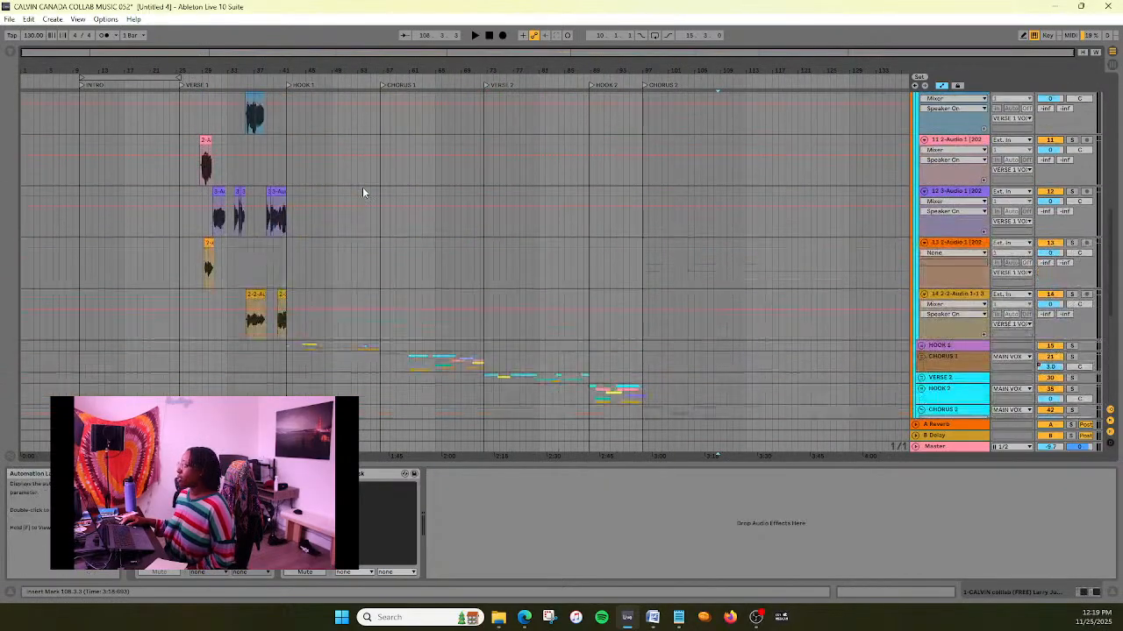
- Show the MAIN VOX group's effect chain and look over the Verse 1 vocal tracks it contains
{"action": "scroll", "coordinate": [365, 190], "scroll_direction": "up", "scroll_amount": 3}
{"action": "left_click", "coordinate": [937, 302]}
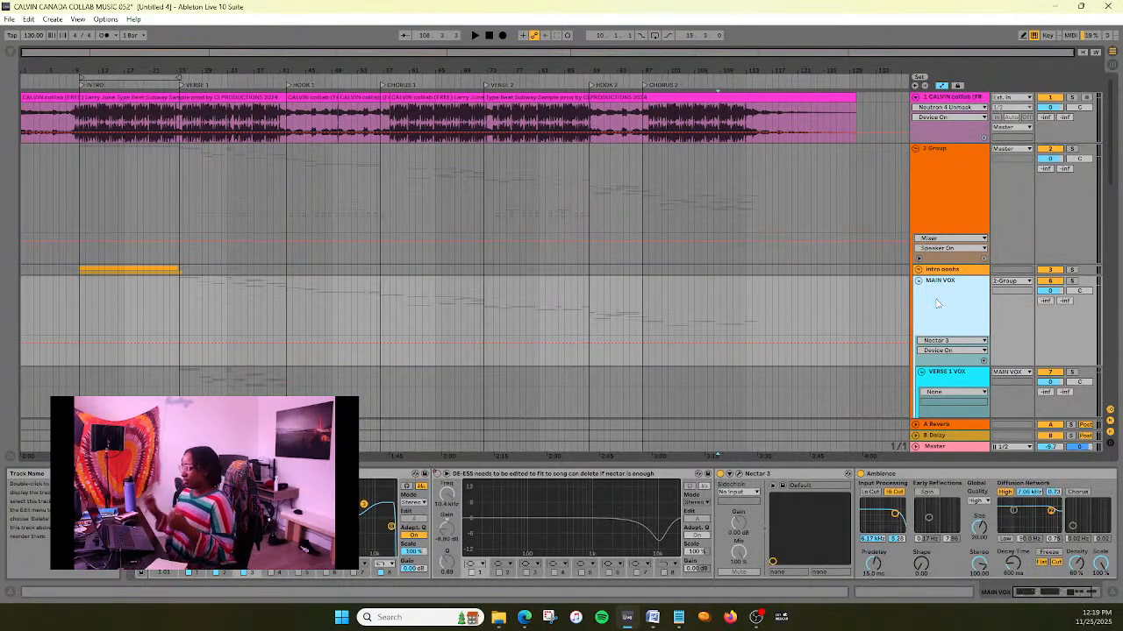
{"action": "scroll", "coordinate": [614, 373], "scroll_direction": "down", "scroll_amount": 6}
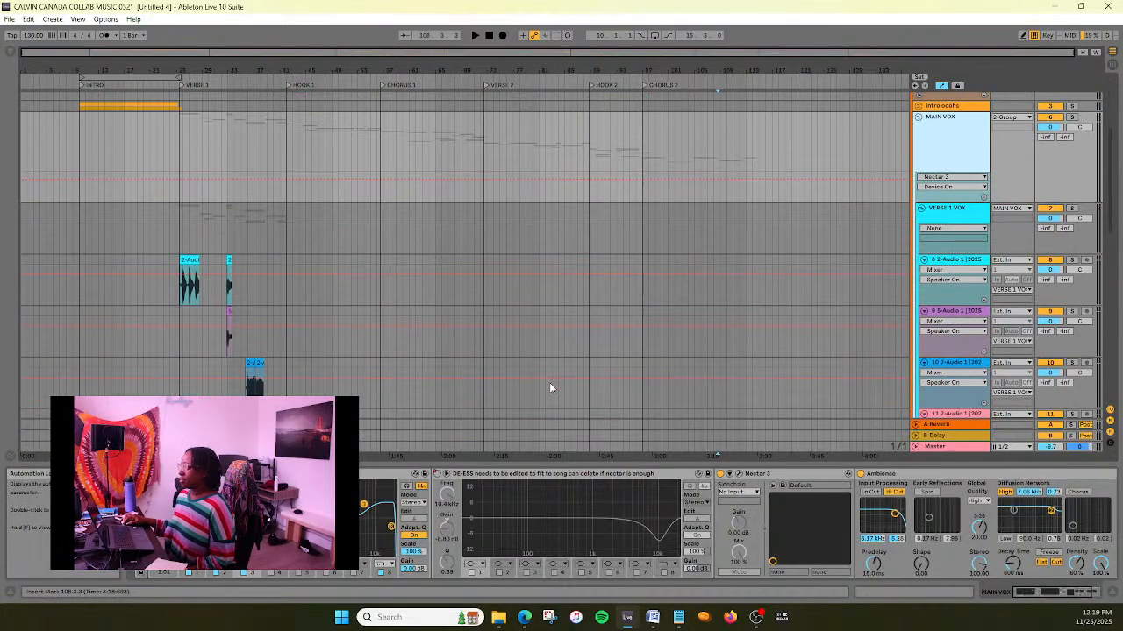
{"action": "scroll", "coordinate": [439, 399], "scroll_direction": "down", "scroll_amount": 2}
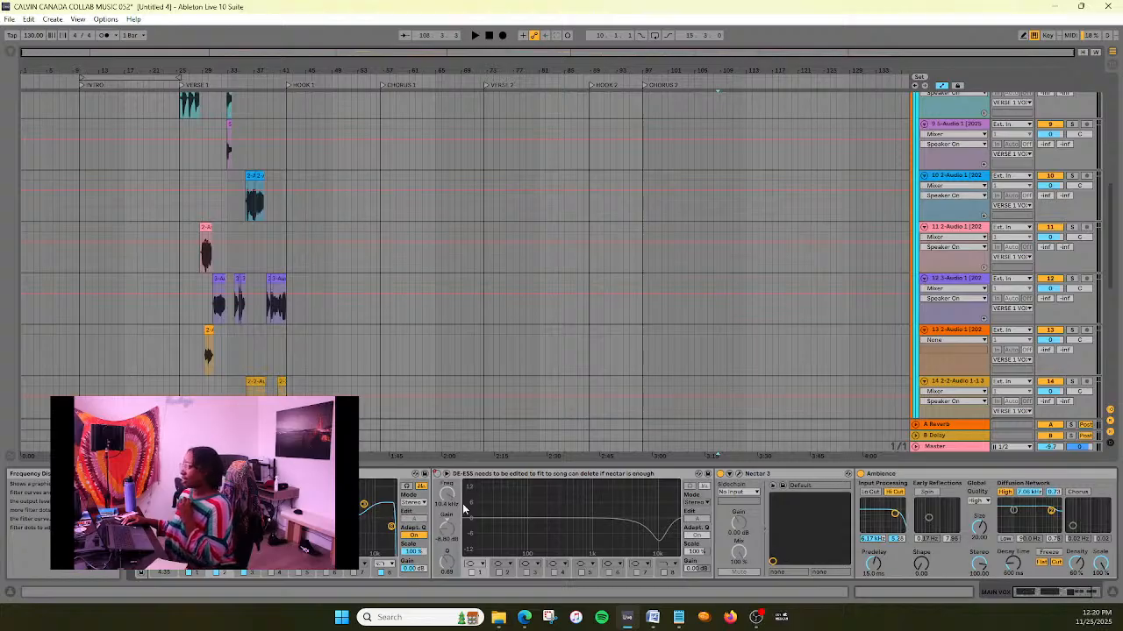
{"action": "scroll", "coordinate": [411, 301], "scroll_direction": "up", "scroll_amount": 3}
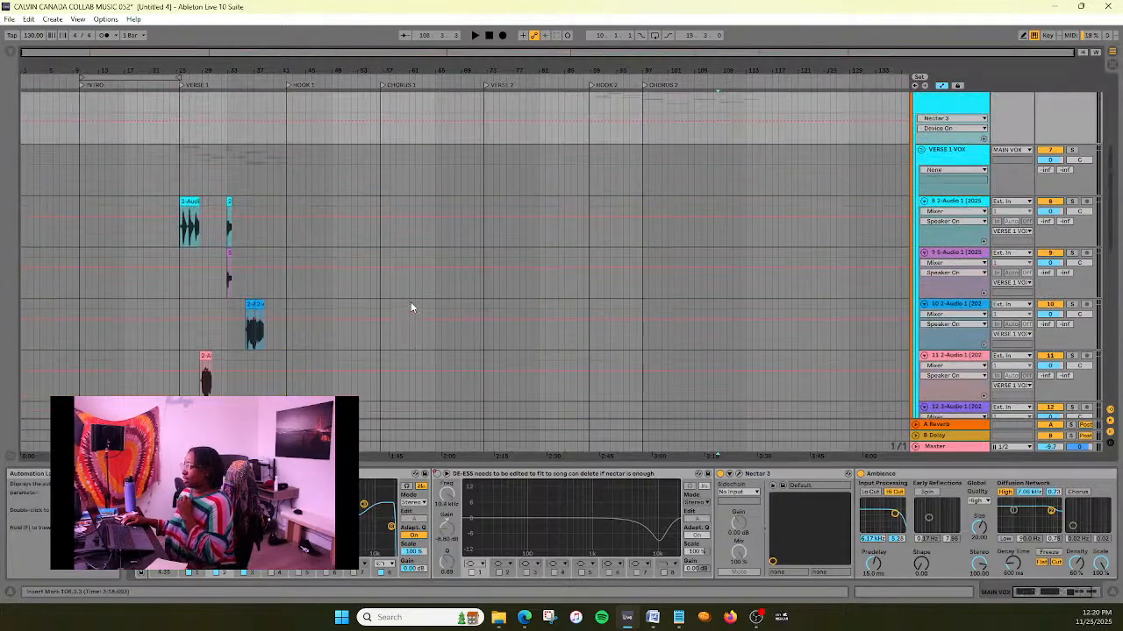
{"action": "scroll", "coordinate": [410, 302], "scroll_direction": "down", "scroll_amount": 3}
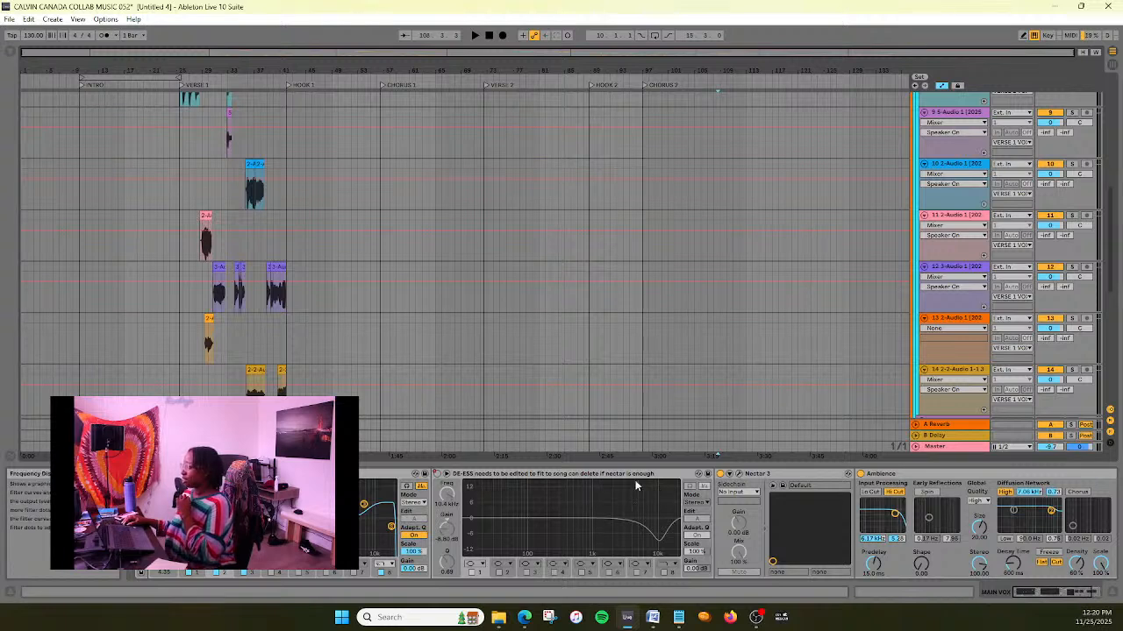
- Inspect the De-Esser module of the Nectar 3 plug-in on MAIN VOX and close the plug-in window
{"action": "left_click", "coordinate": [771, 475]}
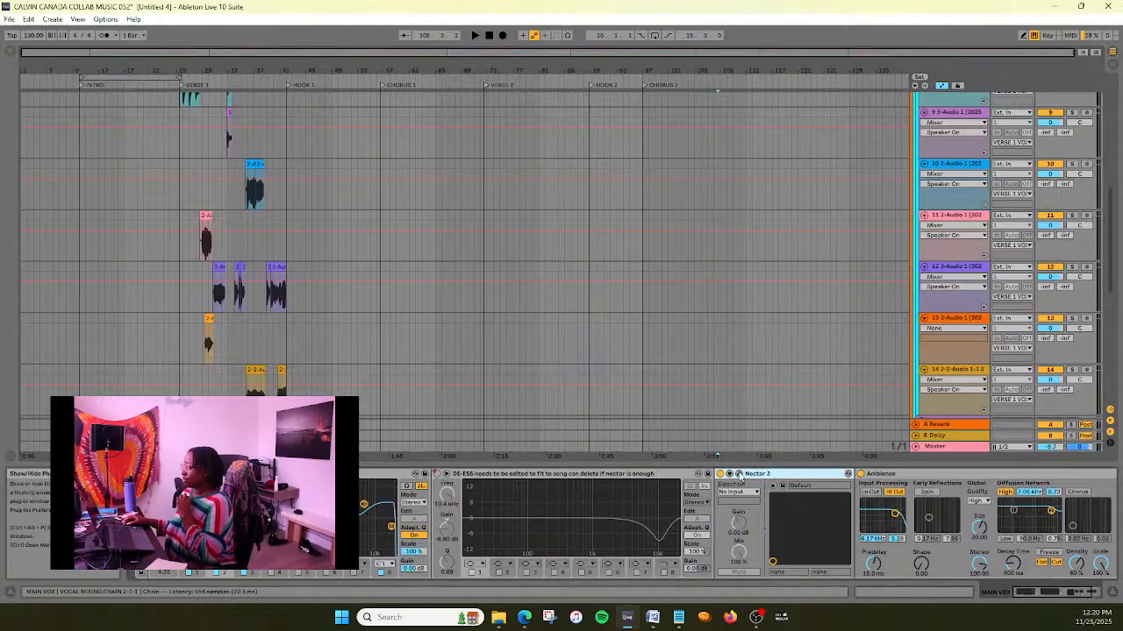
{"action": "left_click", "coordinate": [739, 475]}
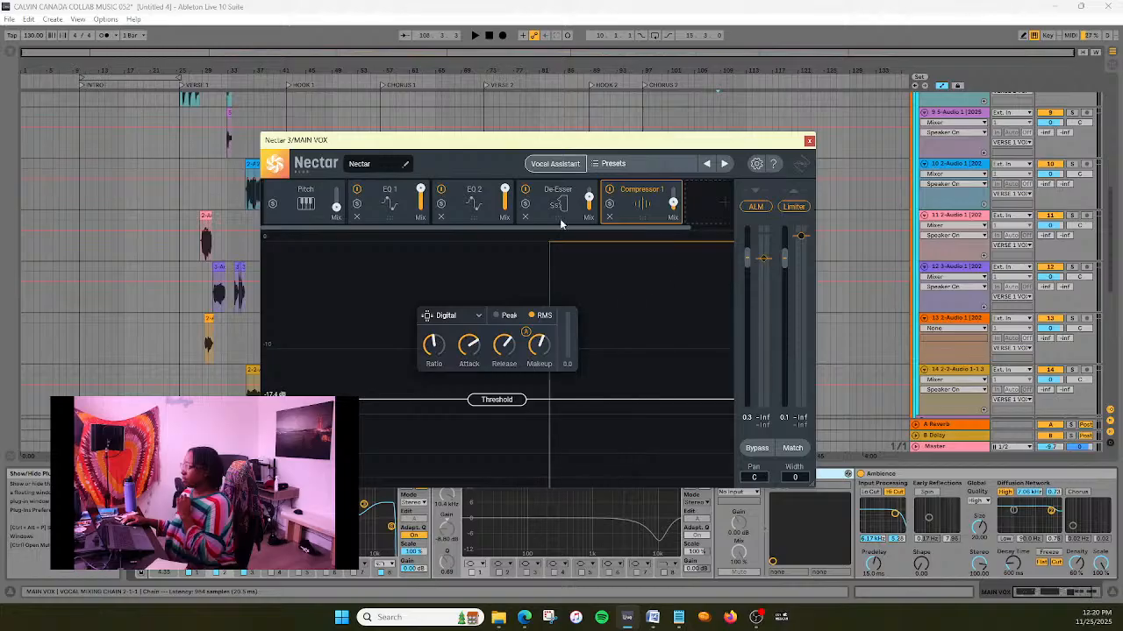
{"action": "left_click", "coordinate": [556, 210]}
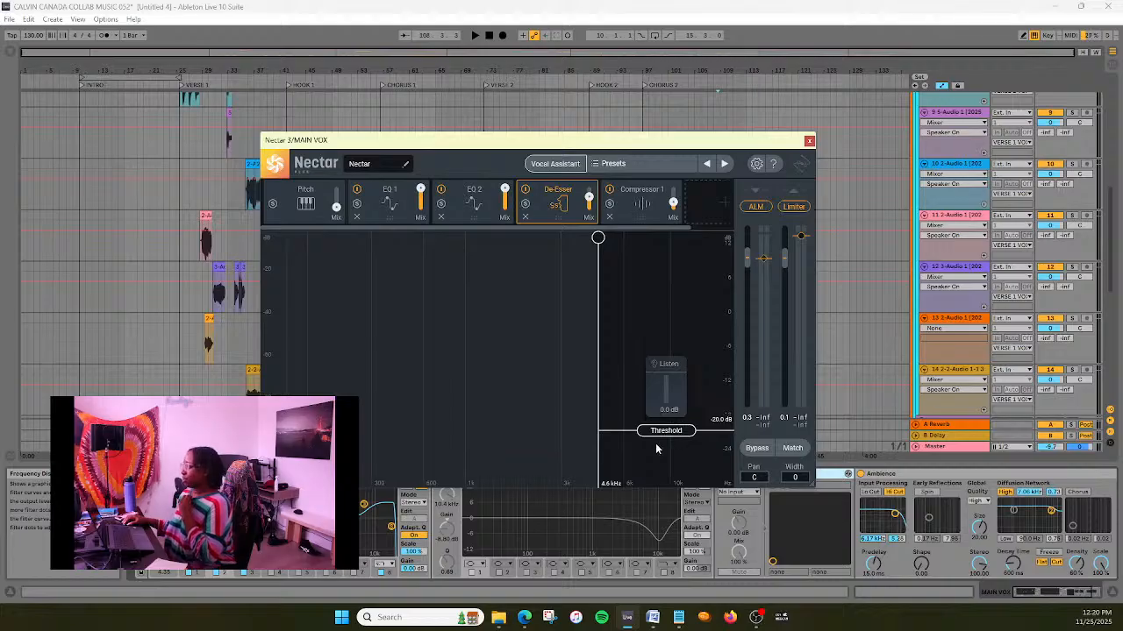
{"action": "left_click", "coordinate": [810, 142]}
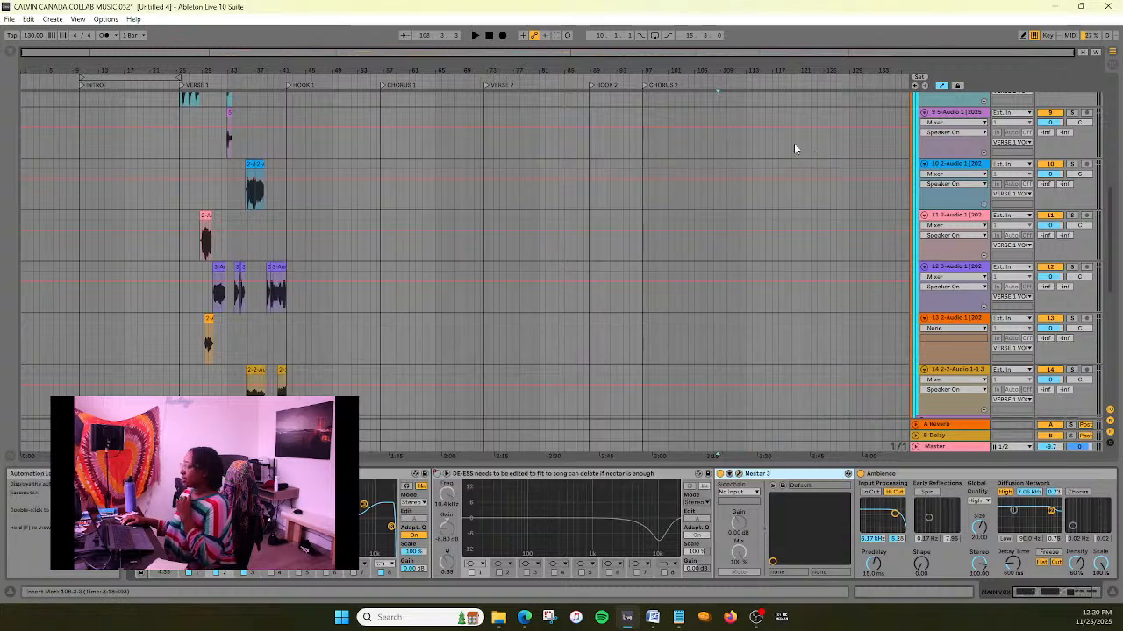
- Select the DE-ESS equalizer in the MAIN VOX effect chain to inspect its curve
{"action": "left_click", "coordinate": [664, 475]}
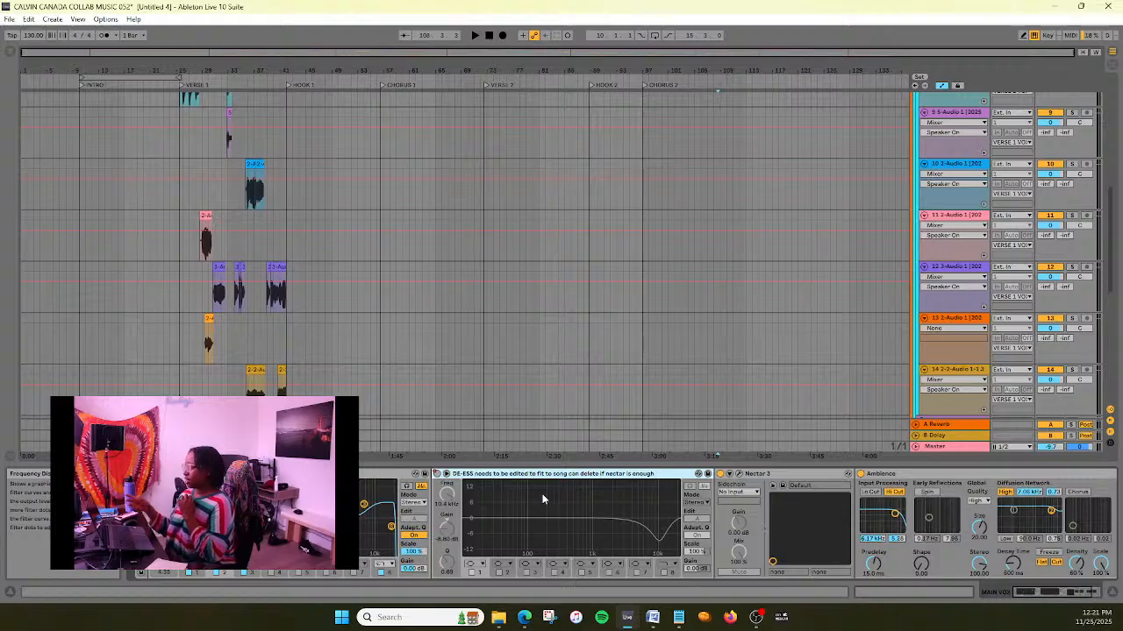
{"action": "scroll", "coordinate": [529, 278], "scroll_direction": "up", "scroll_amount": 10}
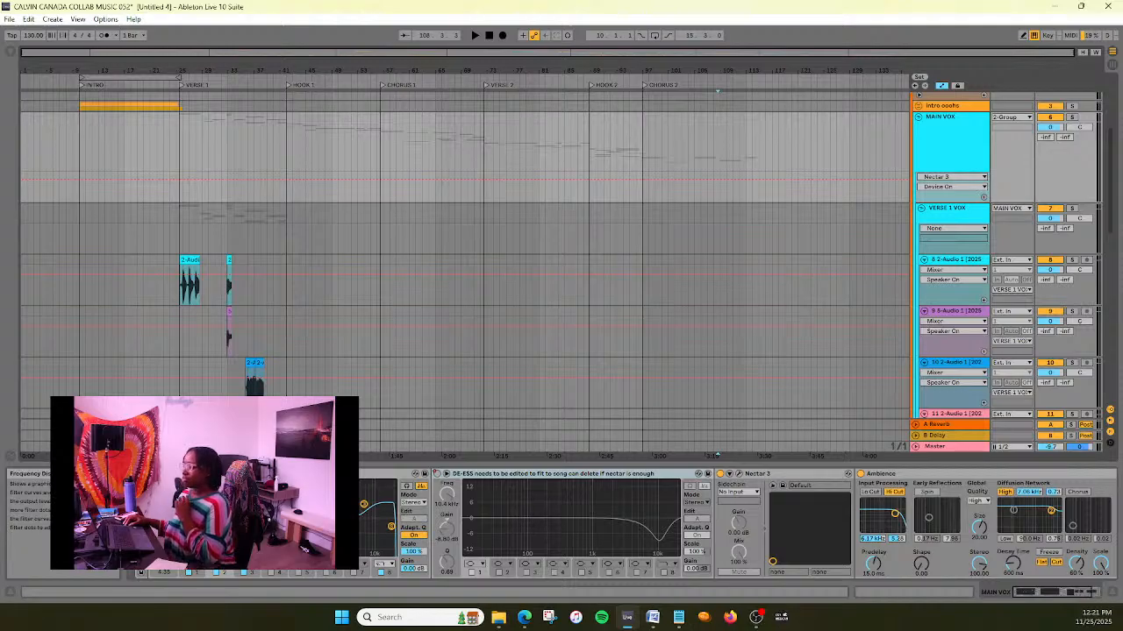
{"action": "left_click", "coordinate": [631, 474]}
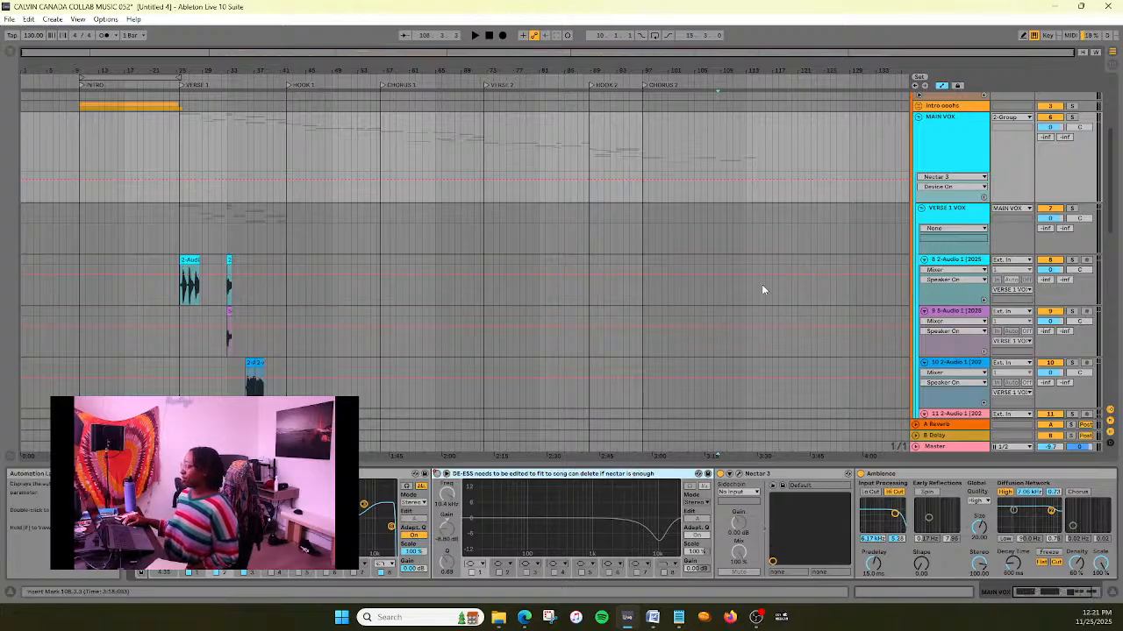
- Expand the CHROUS 2 HARMONY group, review its harmony and adlib tracks, and collapse it again
{"action": "scroll", "coordinate": [761, 284], "scroll_direction": "down", "scroll_amount": 2}
{"action": "scroll", "coordinate": [762, 284], "scroll_direction": "down", "scroll_amount": 20}
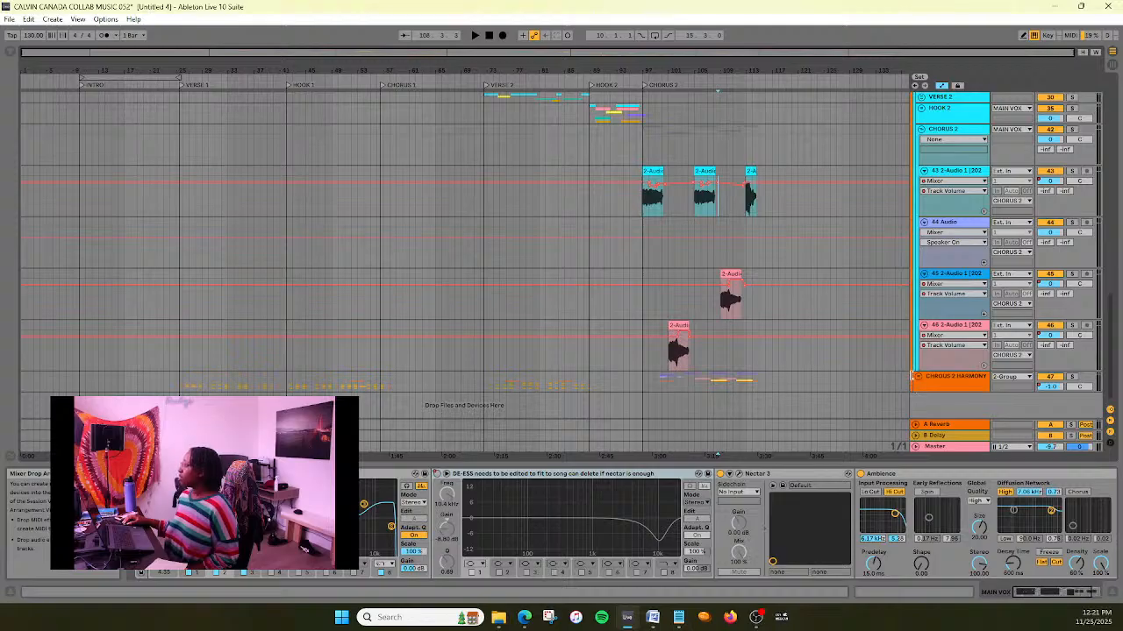
{"action": "left_click", "coordinate": [920, 379]}
{"action": "scroll", "coordinate": [882, 323], "scroll_direction": "down", "scroll_amount": 8}
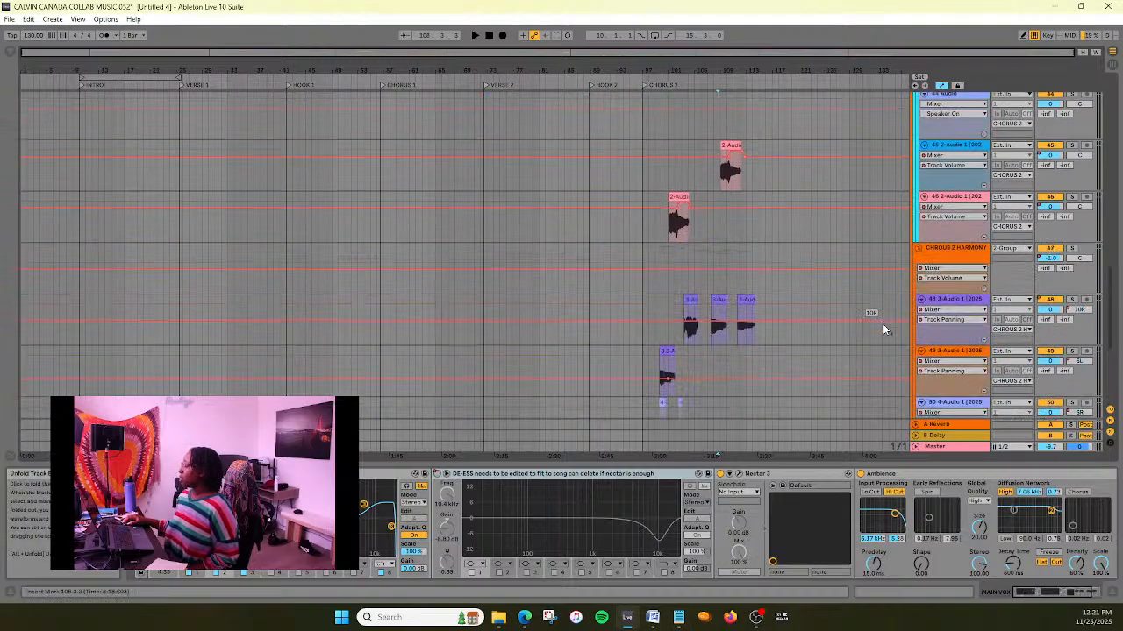
{"action": "scroll", "coordinate": [882, 323], "scroll_direction": "up", "scroll_amount": 2}
{"action": "scroll", "coordinate": [882, 323], "scroll_direction": "down", "scroll_amount": 2}
{"action": "scroll", "coordinate": [883, 324], "scroll_direction": "up", "scroll_amount": 2}
{"action": "scroll", "coordinate": [882, 323], "scroll_direction": "down", "scroll_amount": 2}
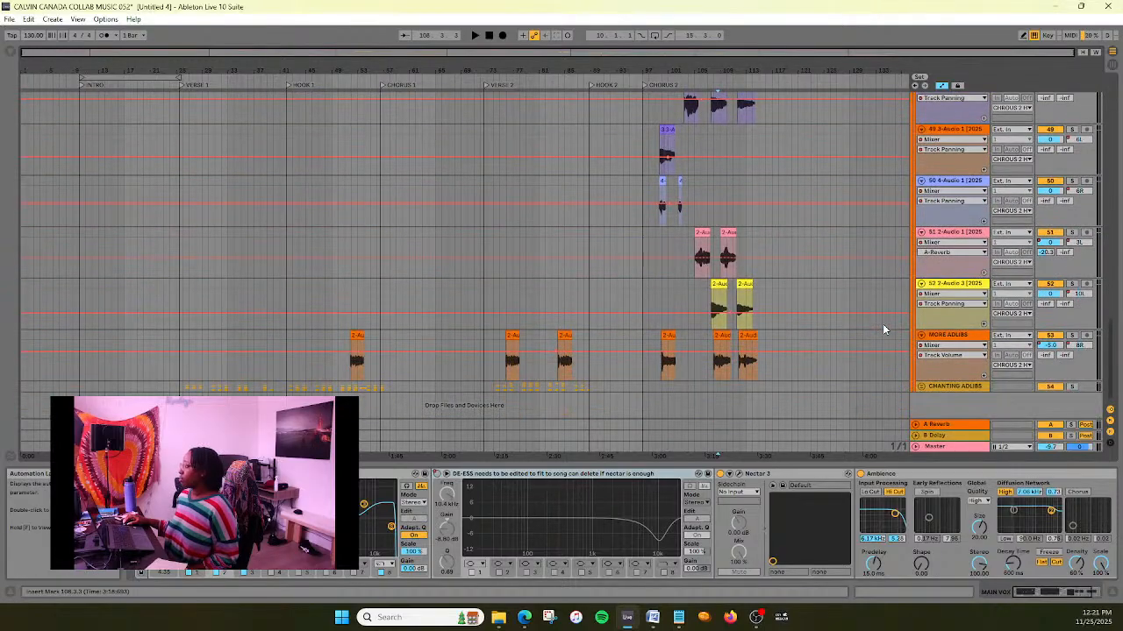
{"action": "scroll", "coordinate": [829, 394], "scroll_direction": "up", "scroll_amount": 5}
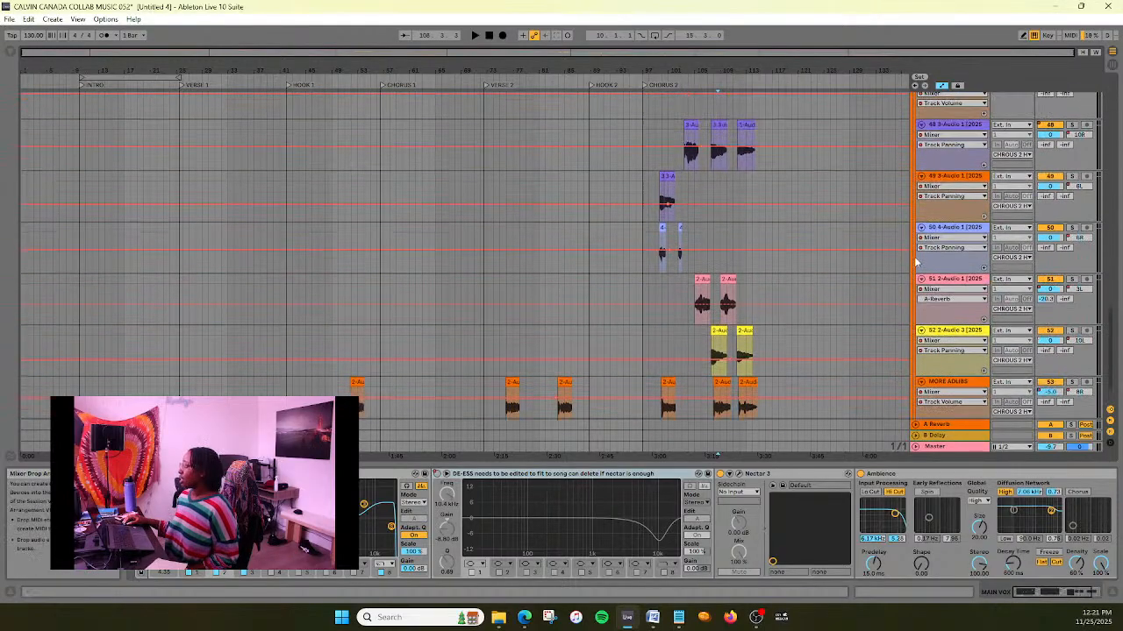
{"action": "left_click", "coordinate": [918, 237]}
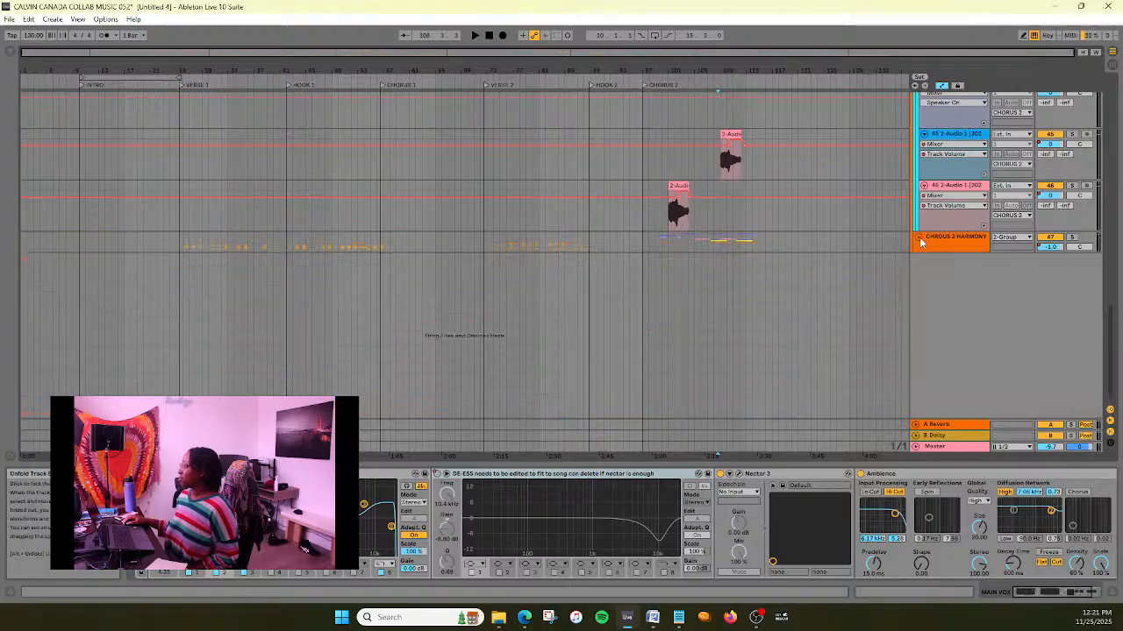
- Return the playback position to the start of the arrangement, with the beat track in view
{"action": "scroll", "coordinate": [833, 310], "scroll_direction": "up", "scroll_amount": 2}
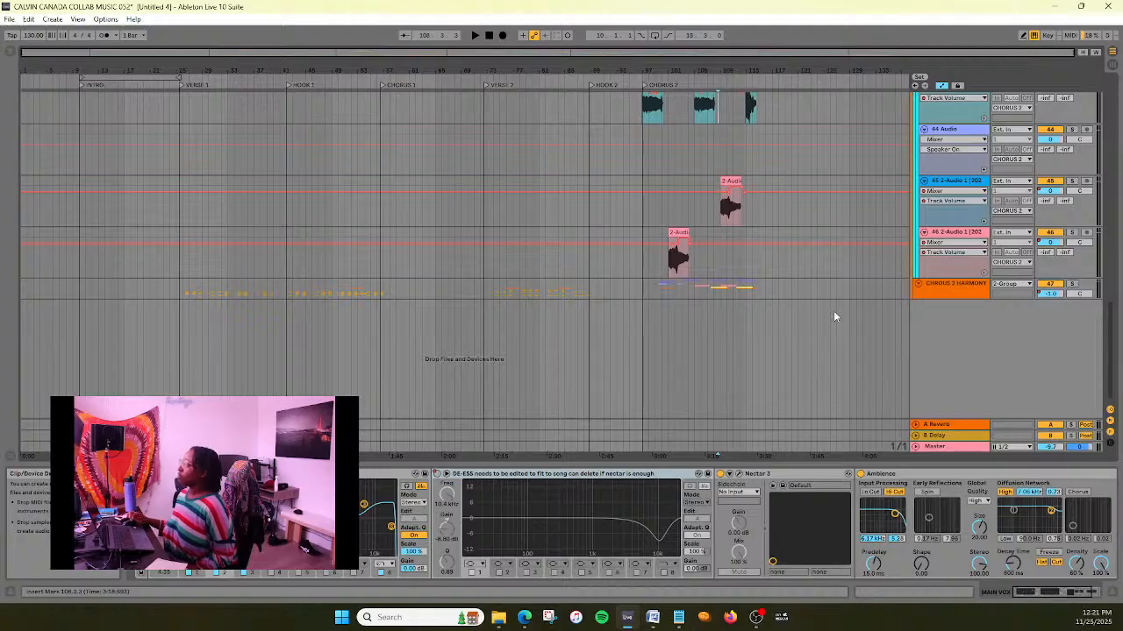
{"action": "scroll", "coordinate": [835, 317], "scroll_direction": "up", "scroll_amount": 15}
{"action": "scroll", "coordinate": [833, 311], "scroll_direction": "up", "scroll_amount": 5}
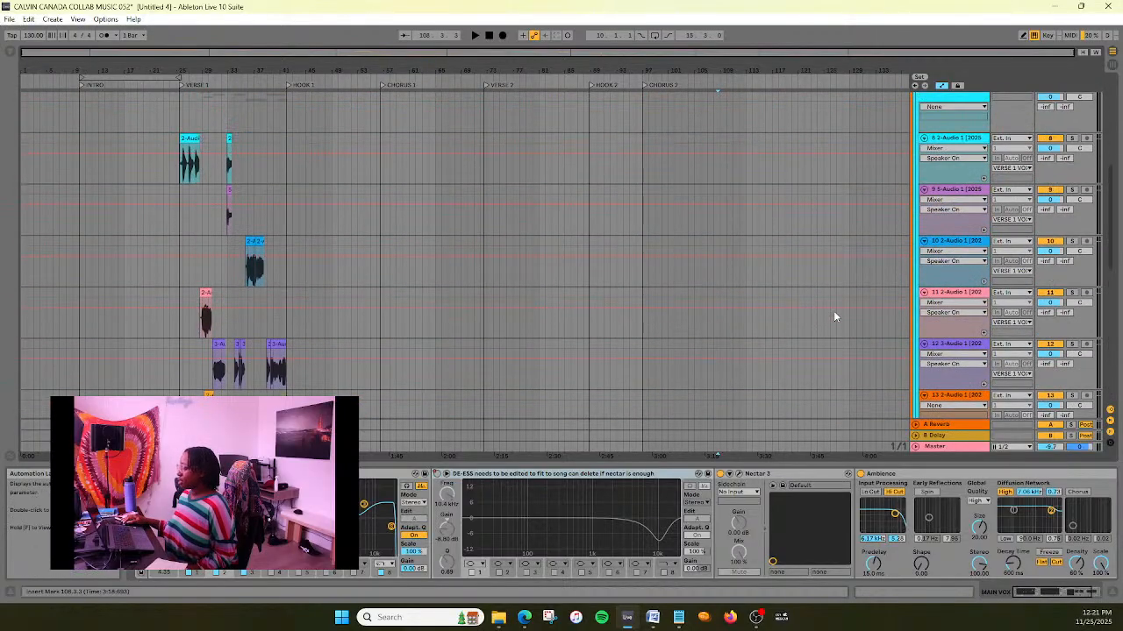
{"action": "scroll", "coordinate": [833, 310], "scroll_direction": "up", "scroll_amount": 5}
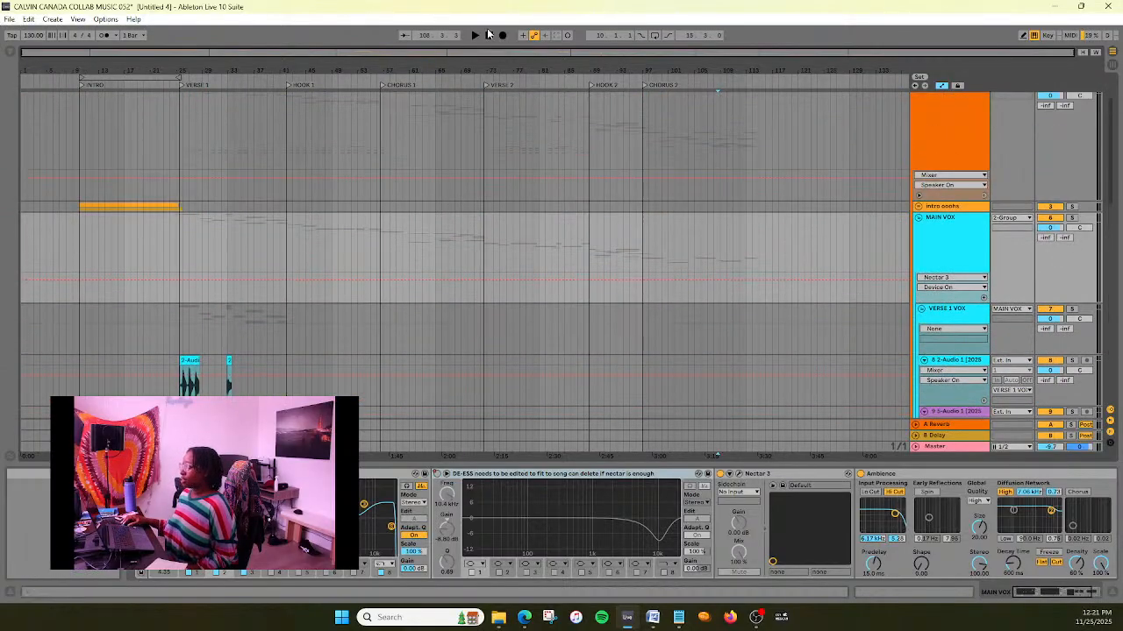
{"action": "scroll", "coordinate": [599, 191], "scroll_direction": "down", "scroll_amount": 2}
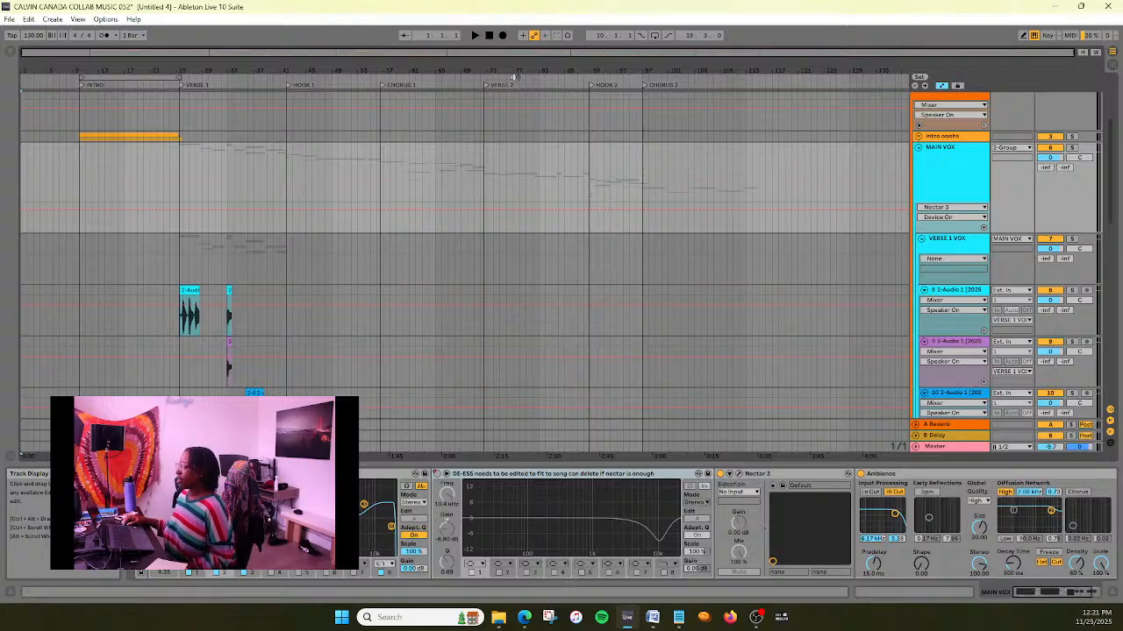
{"action": "scroll", "coordinate": [512, 179], "scroll_direction": "down", "scroll_amount": 1}
{"action": "scroll", "coordinate": [512, 179], "scroll_direction": "up", "scroll_amount": 6}
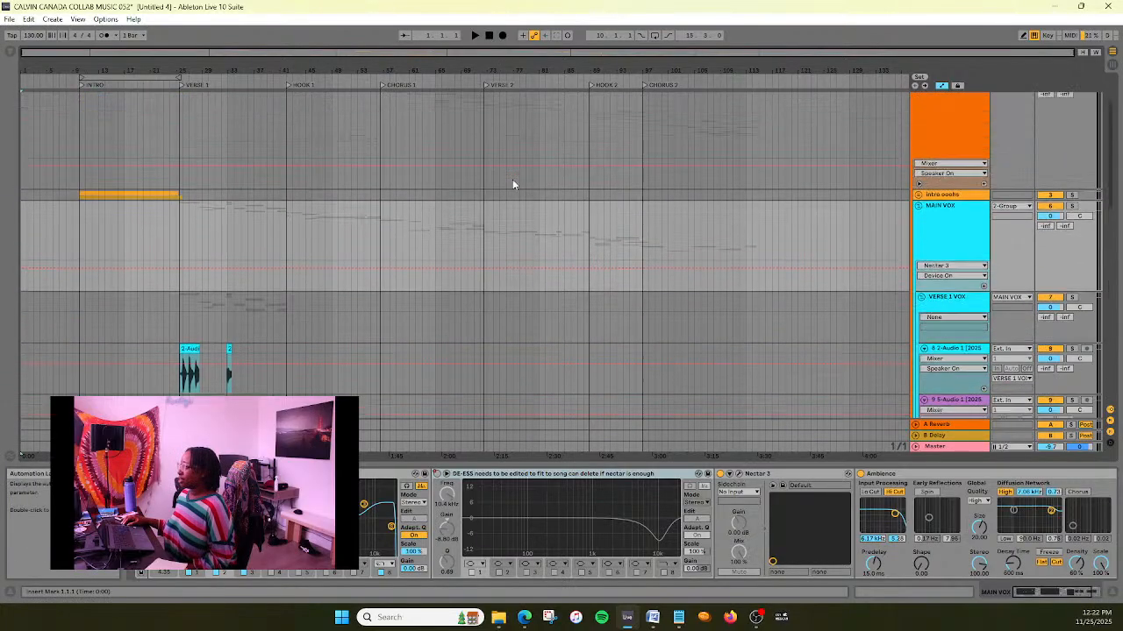
- Play the arrangement from the start and check the Master and 2-Group tracks for audio effects
{"action": "left_click", "coordinate": [474, 36]}
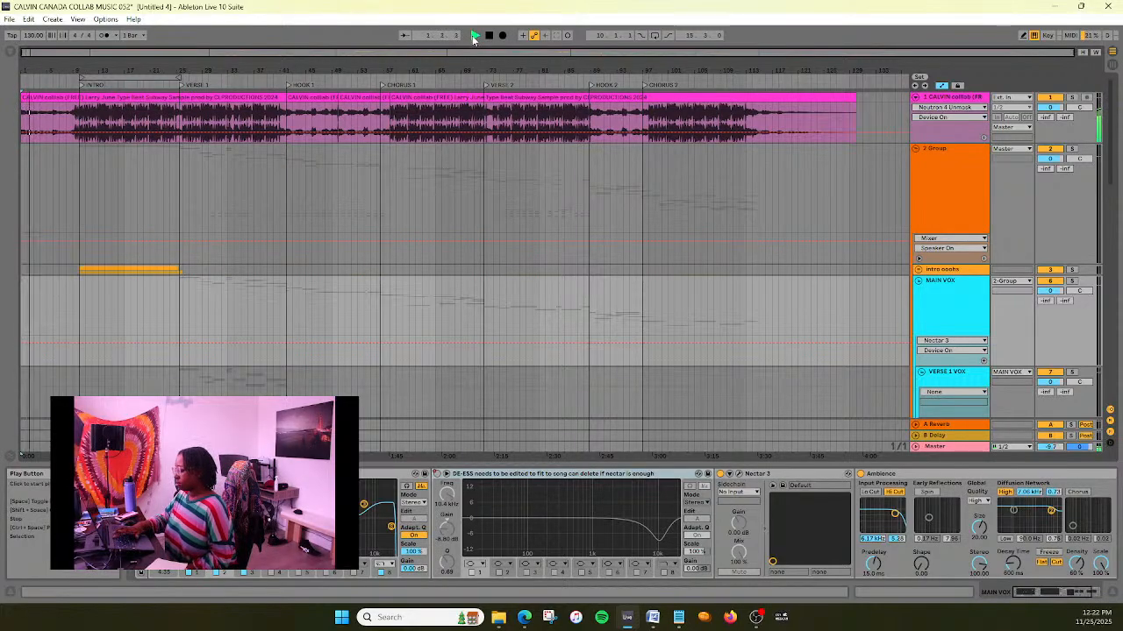
{"action": "left_click", "coordinate": [964, 448]}
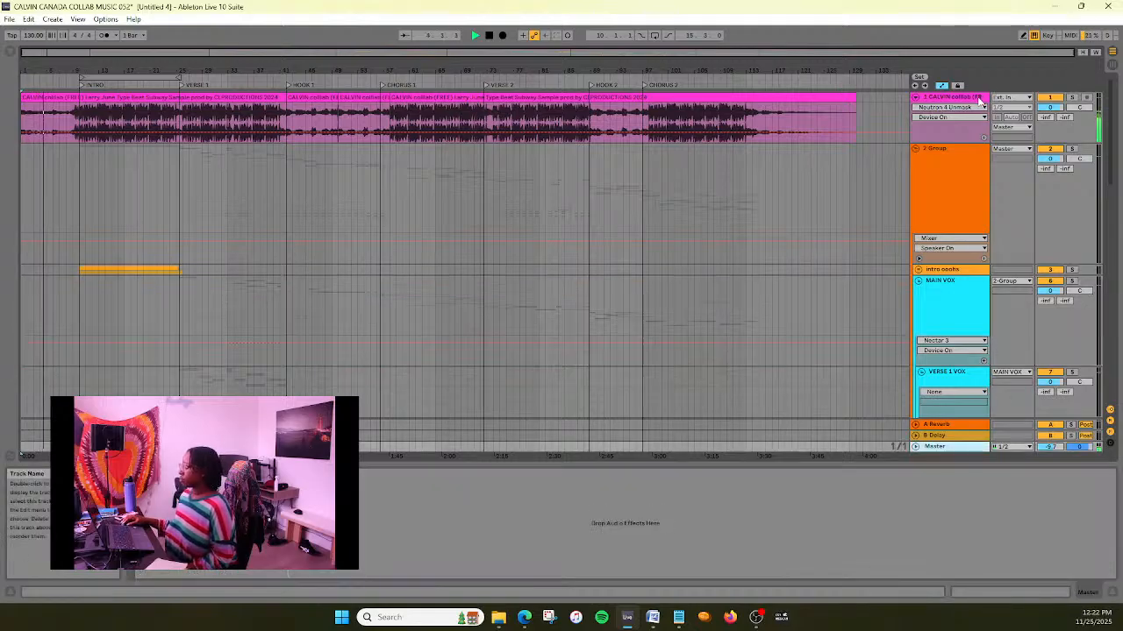
{"action": "left_click", "coordinate": [965, 165]}
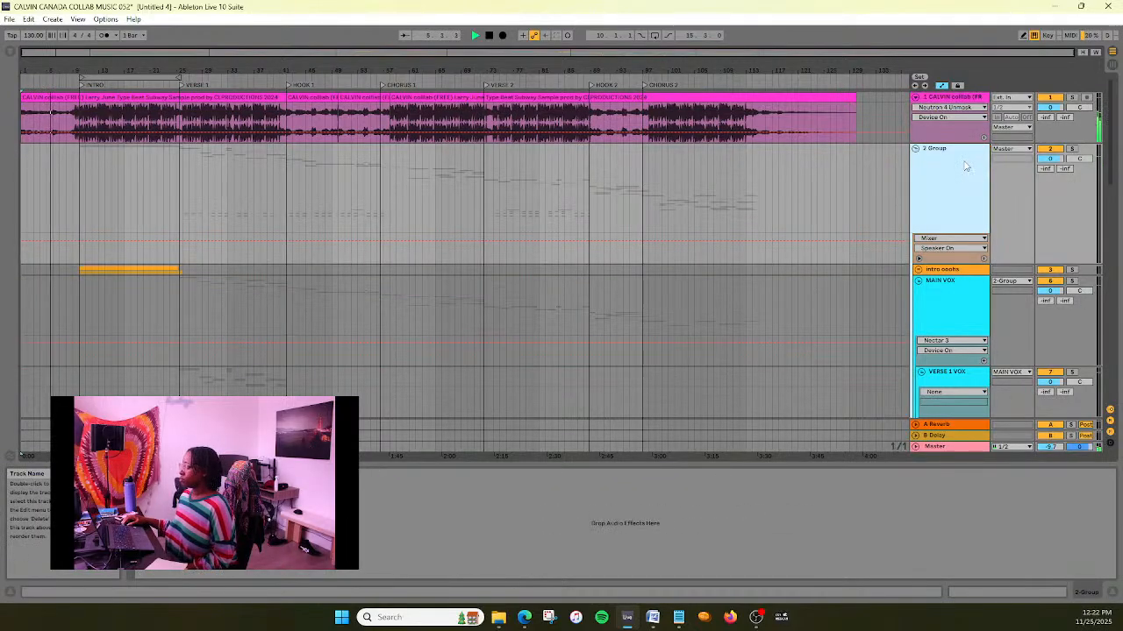
- Inspect the effect chains of the CALVIN collab beat track, the Master and the MAIN VOX group during playback
{"action": "left_click", "coordinate": [965, 100]}
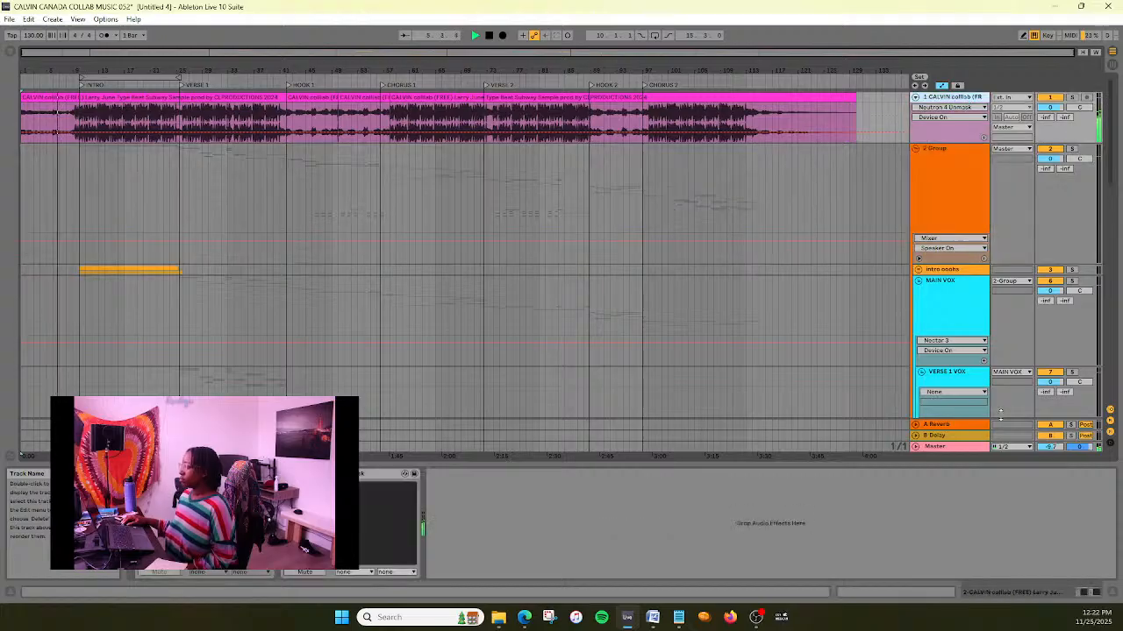
{"action": "left_click", "coordinate": [971, 449]}
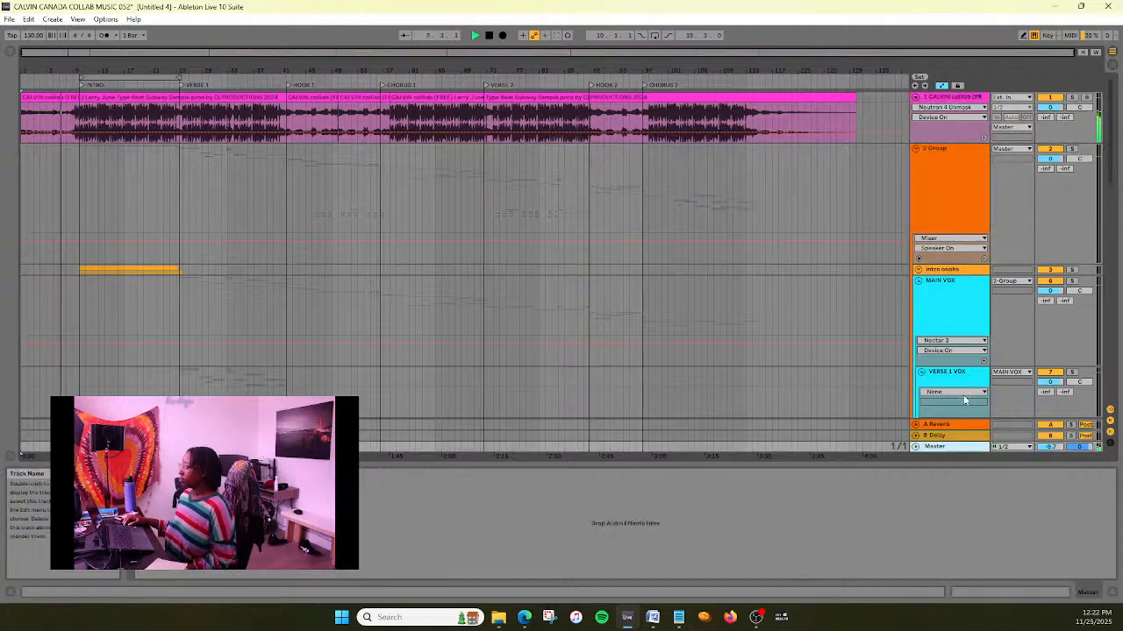
{"action": "left_click", "coordinate": [972, 307]}
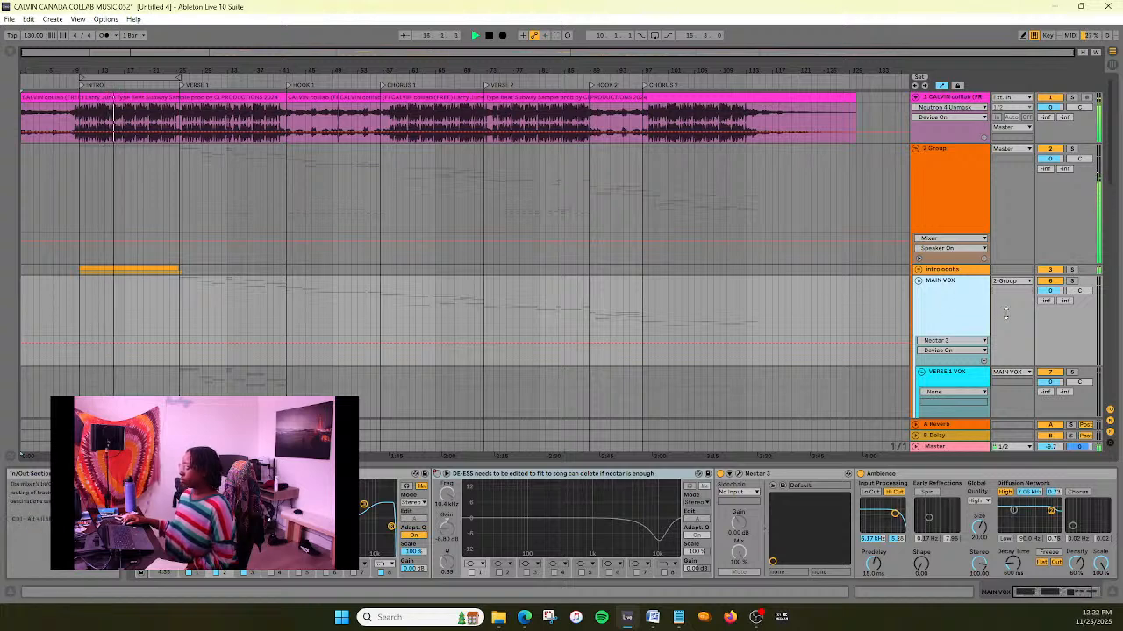
- Examine the MAIN VOX group and the VERSE 1 VOX tracks while the song plays from the intro into verse 1
{"action": "scroll", "coordinate": [771, 304], "scroll_direction": "down", "scroll_amount": 2}
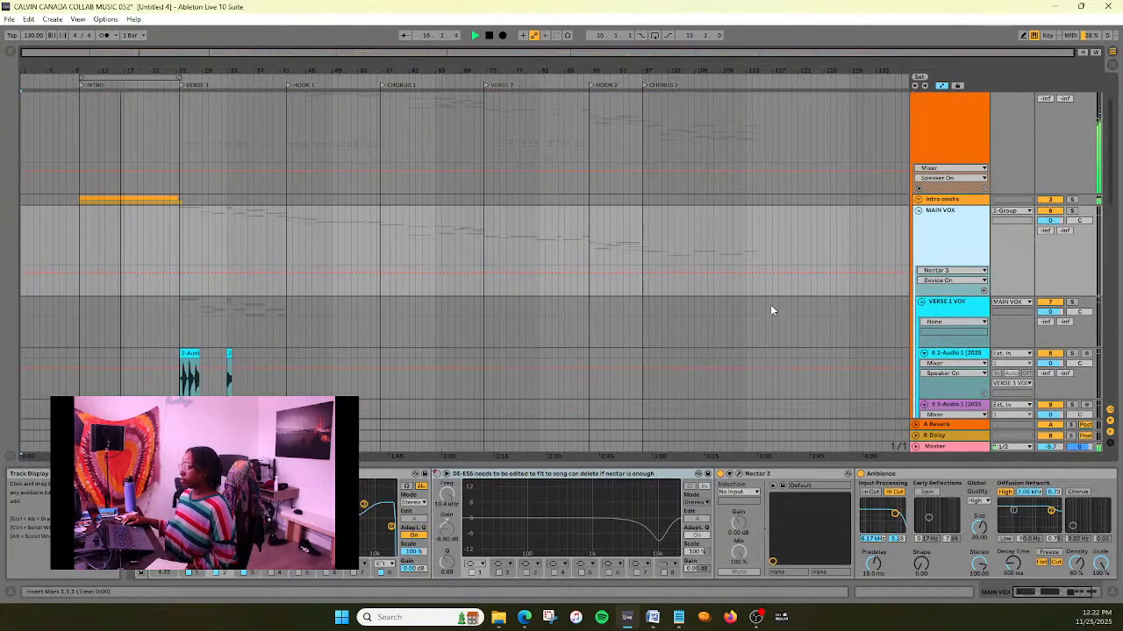
{"action": "scroll", "coordinate": [771, 310], "scroll_direction": "up", "scroll_amount": 2}
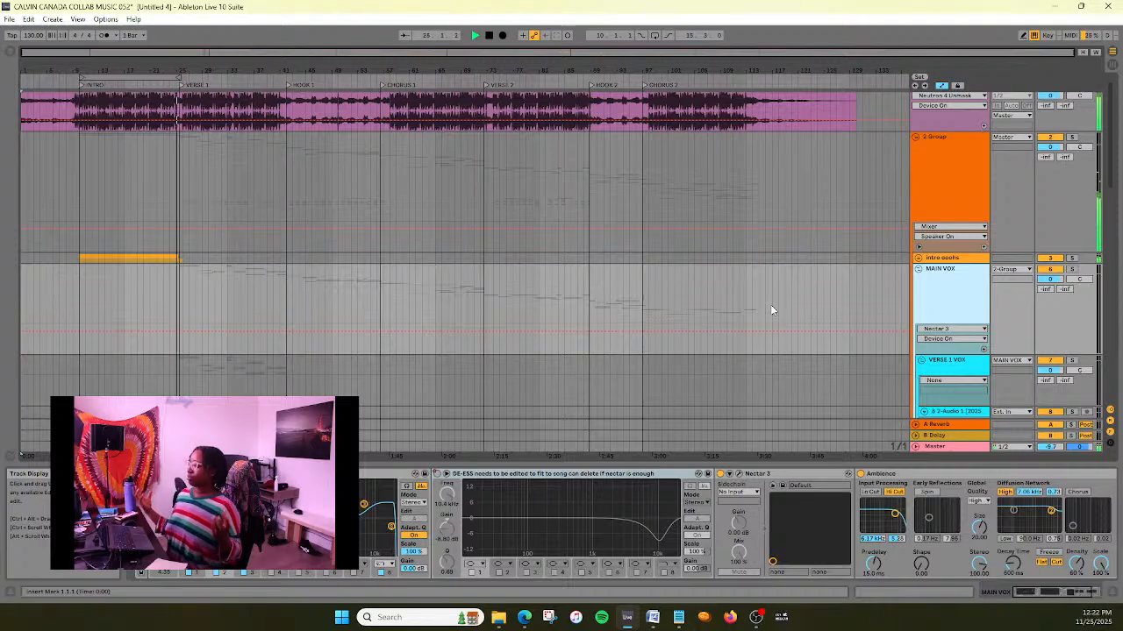
{"action": "scroll", "coordinate": [768, 301], "scroll_direction": "down", "scroll_amount": 2}
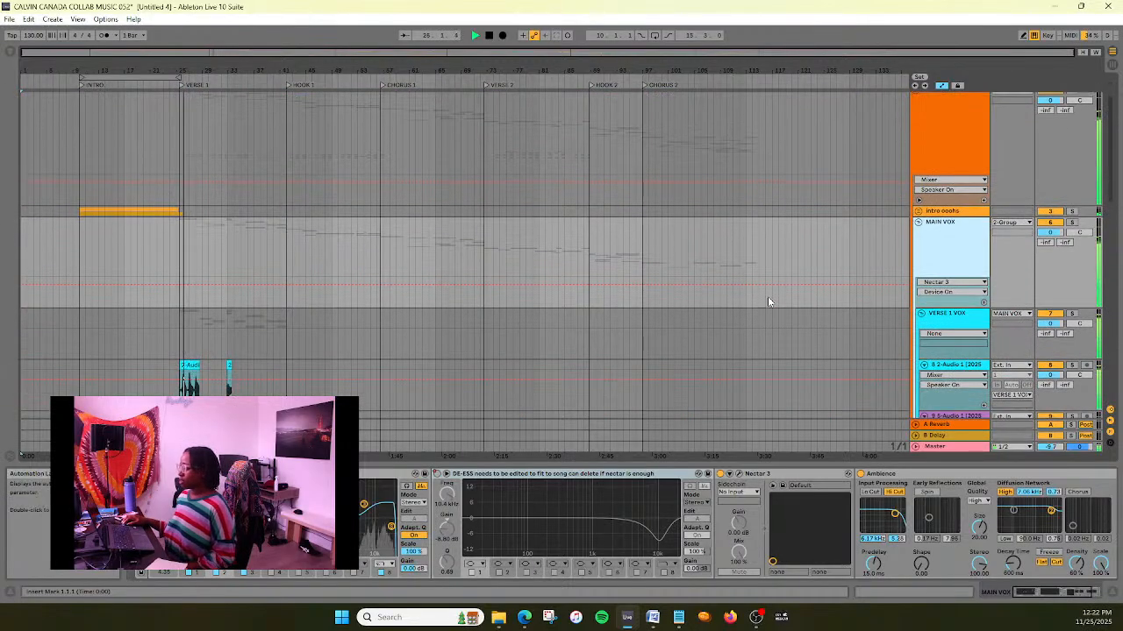
{"action": "scroll", "coordinate": [774, 307], "scroll_direction": "down", "scroll_amount": 3}
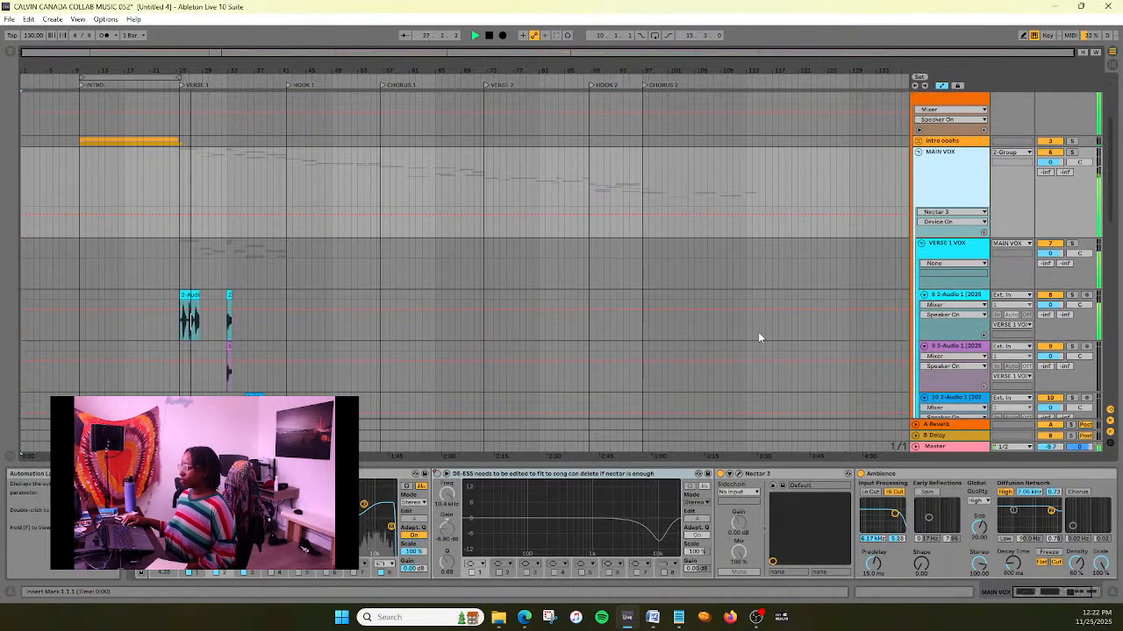
{"action": "scroll", "coordinate": [759, 338], "scroll_direction": "down", "scroll_amount": 1}
{"action": "scroll", "coordinate": [759, 338], "scroll_direction": "down", "scroll_amount": 1}
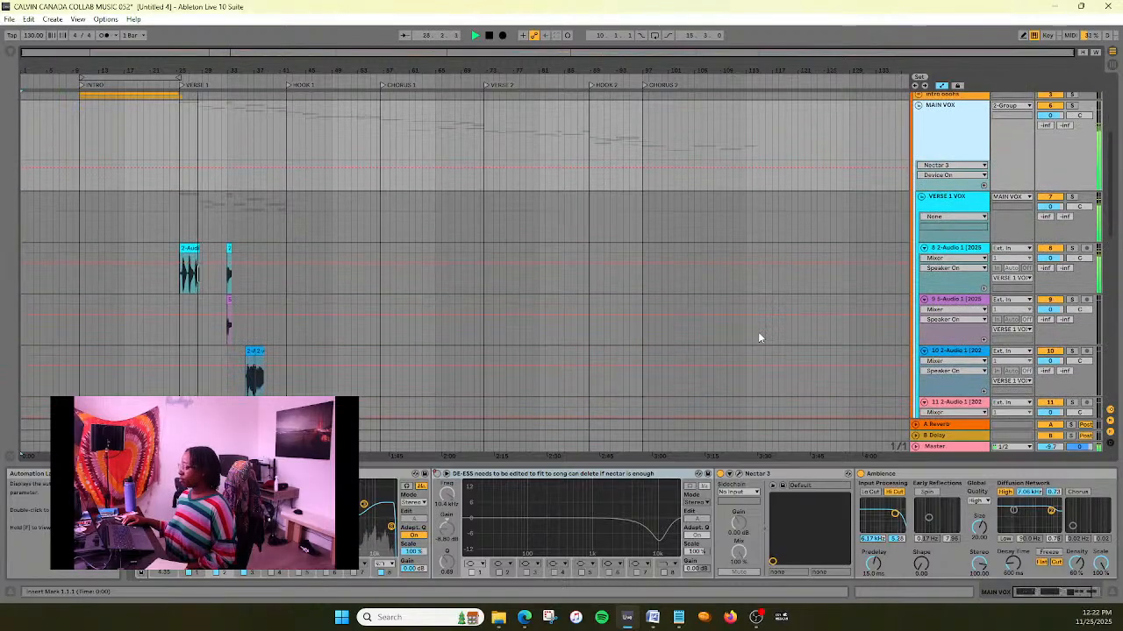
{"action": "scroll", "coordinate": [666, 311], "scroll_direction": "down", "scroll_amount": 1}
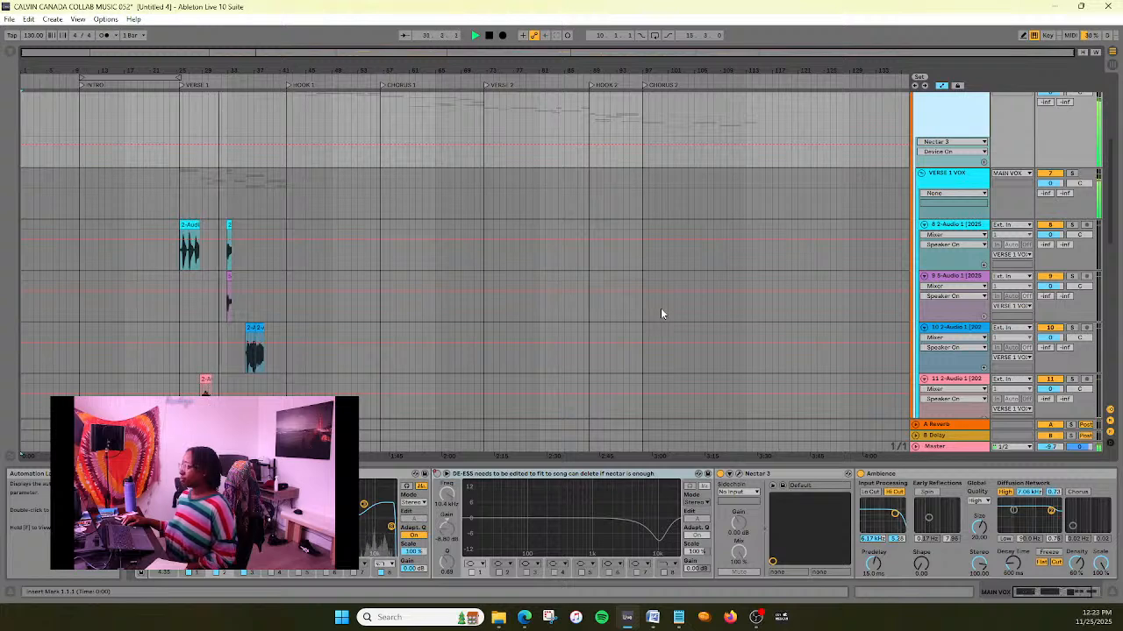
{"action": "scroll", "coordinate": [660, 313], "scroll_direction": "up", "scroll_amount": 4}
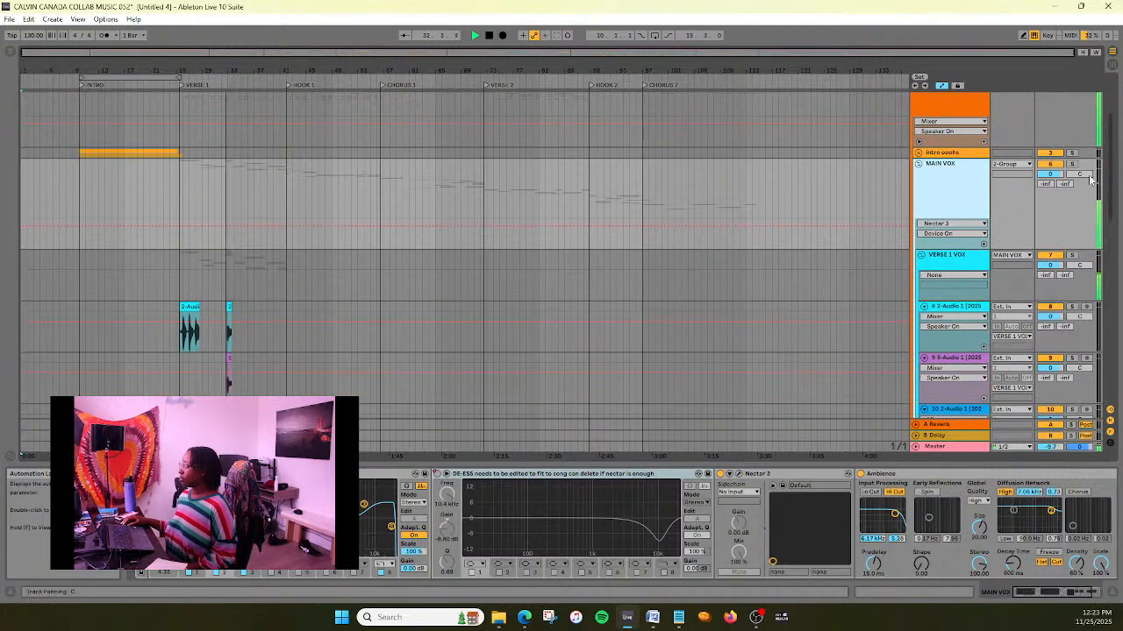
- Solo the MAIN VOX group and toggle its VOCAL MIXING CHAIN rack to compare the vocals with and without processing
{"action": "left_click", "coordinate": [1071, 164]}
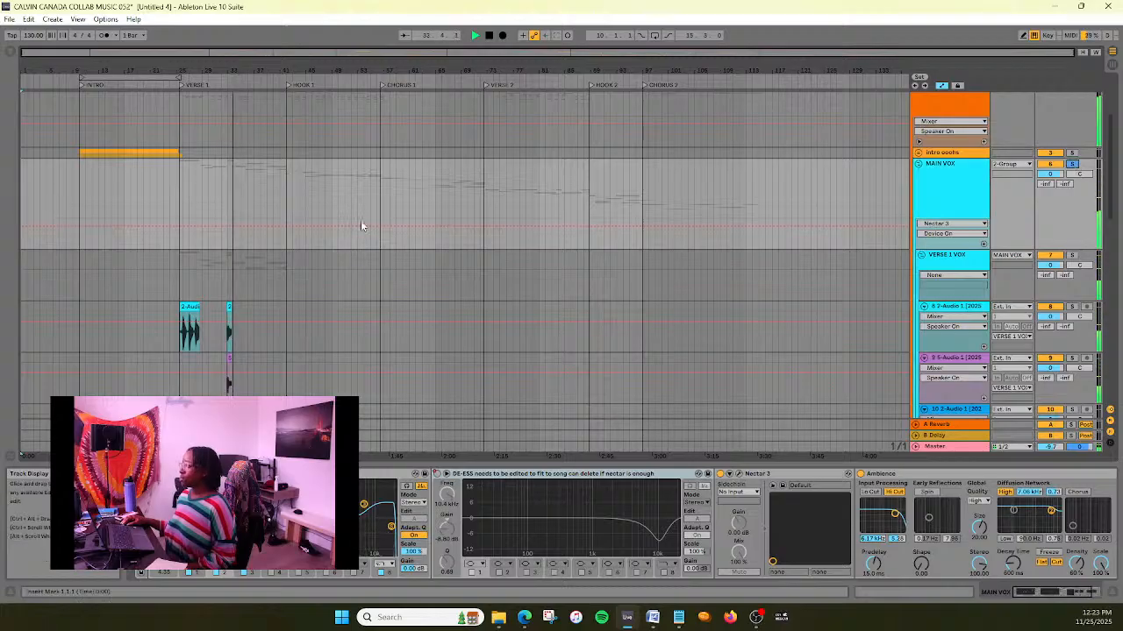
{"action": "scroll", "coordinate": [359, 283], "scroll_direction": "down", "scroll_amount": 2}
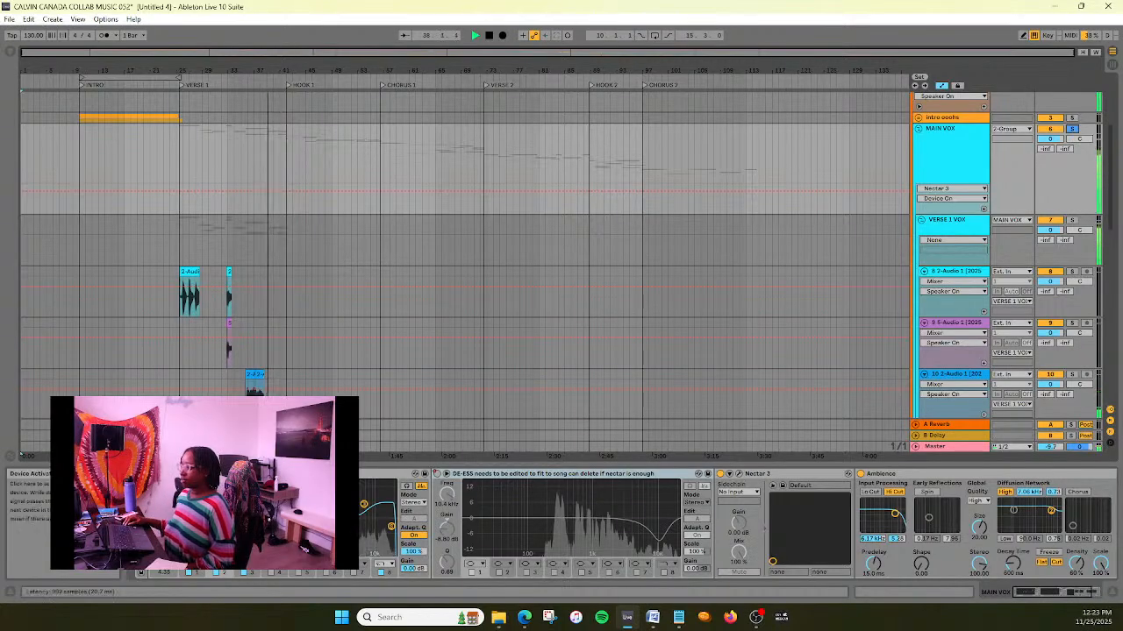
{"action": "left_click", "coordinate": [139, 473]}
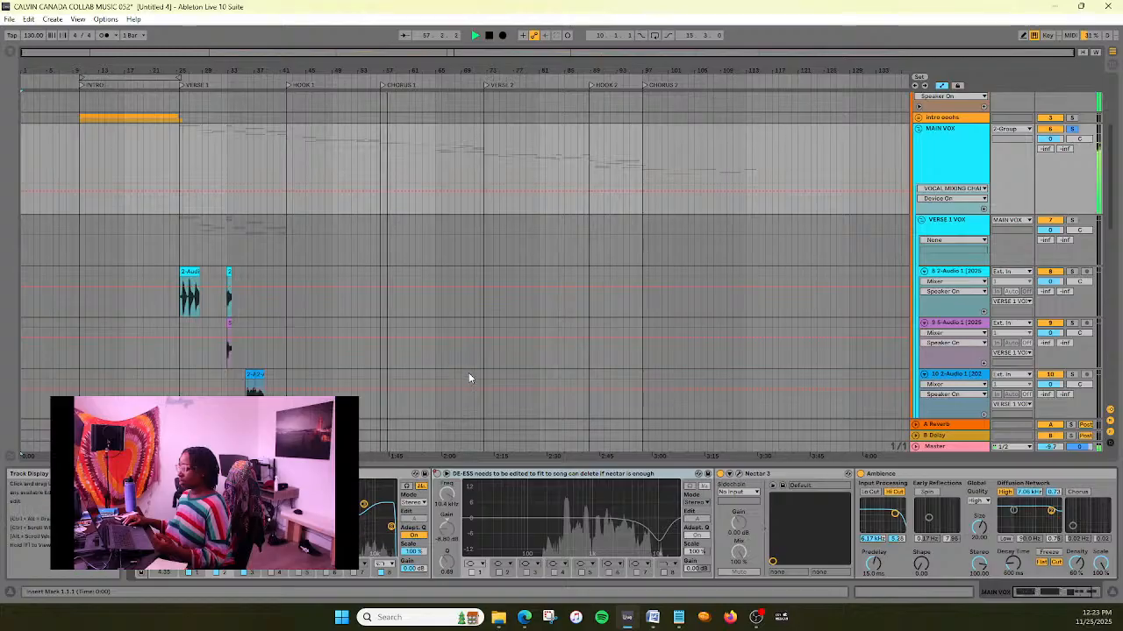
{"action": "scroll", "coordinate": [468, 377], "scroll_direction": "down", "scroll_amount": 3}
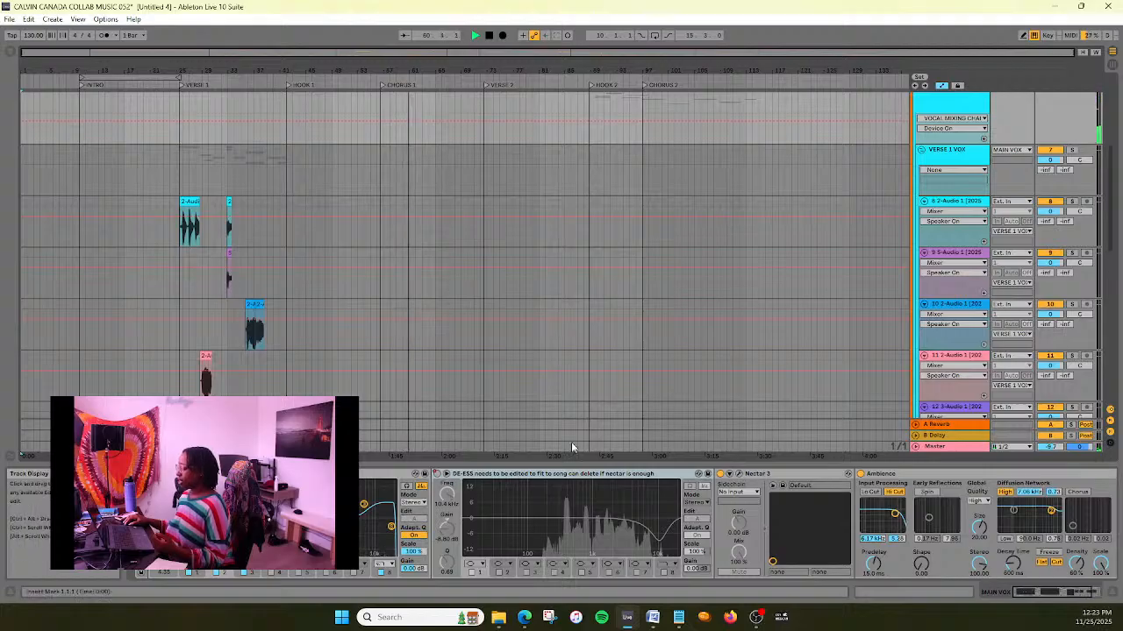
{"action": "scroll", "coordinate": [571, 442], "scroll_direction": "up", "scroll_amount": 2}
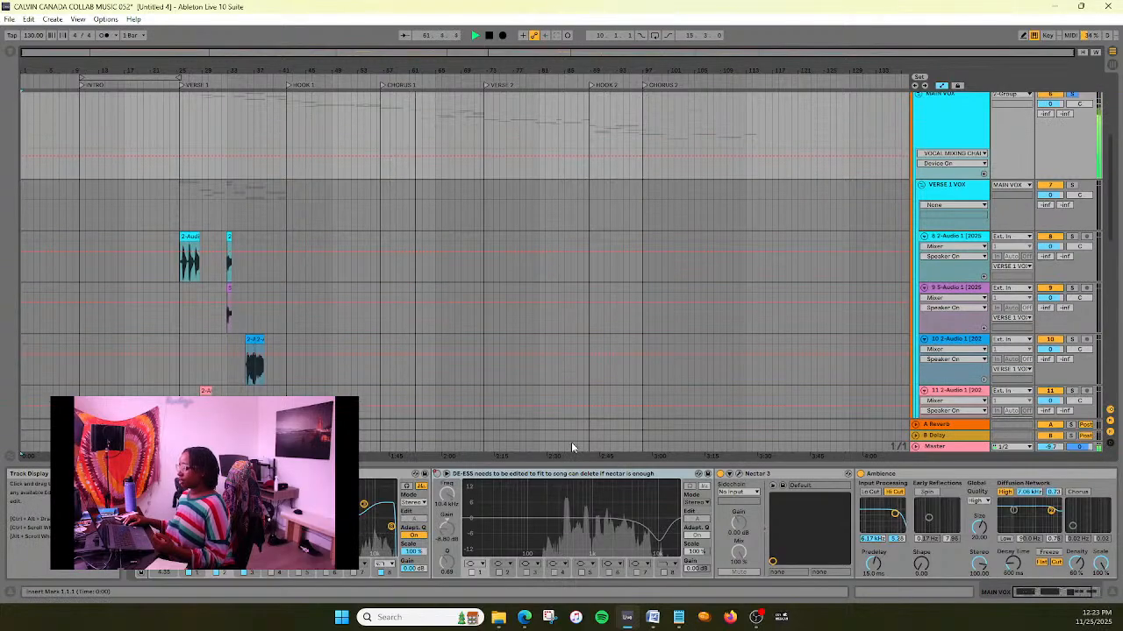
- Show the DE-ESS equalizer's Device On automation on MAIN VOX and examine its switch points around Chorus 1 and Verse 2
{"action": "right_click", "coordinate": [439, 475]}
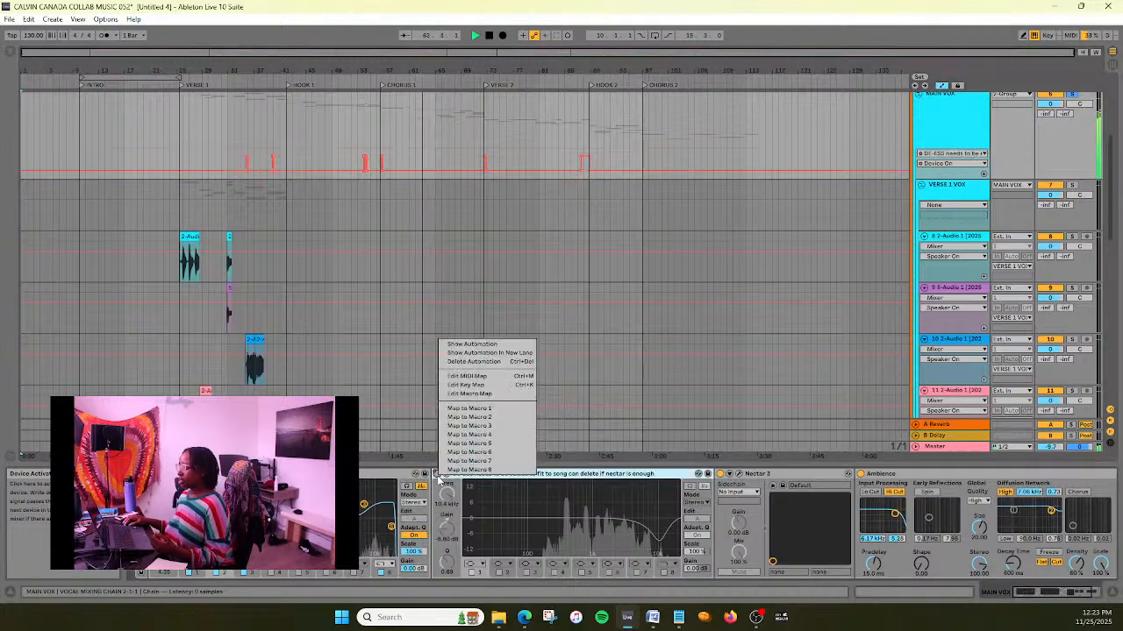
{"action": "left_click", "coordinate": [648, 474]}
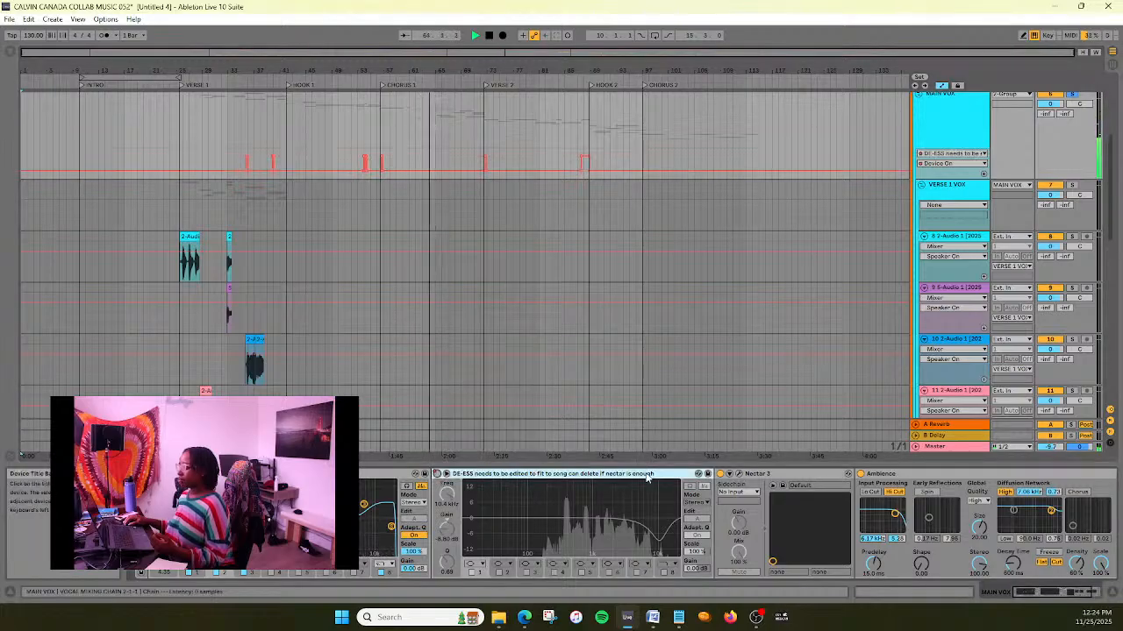
{"action": "scroll", "coordinate": [966, 200], "scroll_direction": "up", "scroll_amount": 2}
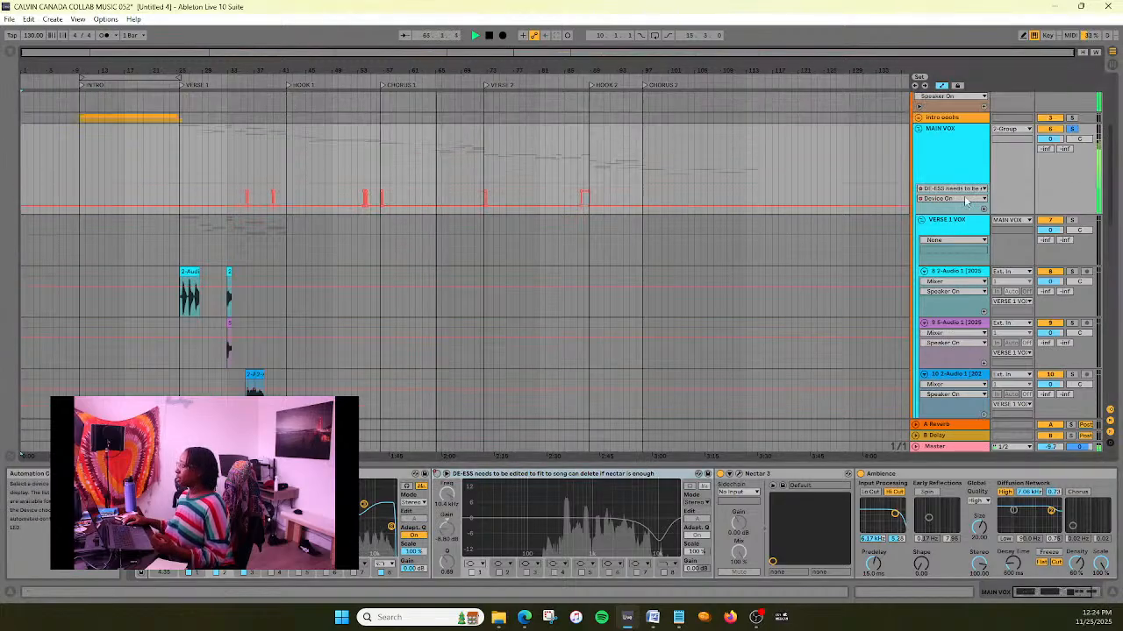
{"action": "left_click_drag", "start_coordinate": [497, 52], "coordinate": [447, 90]}
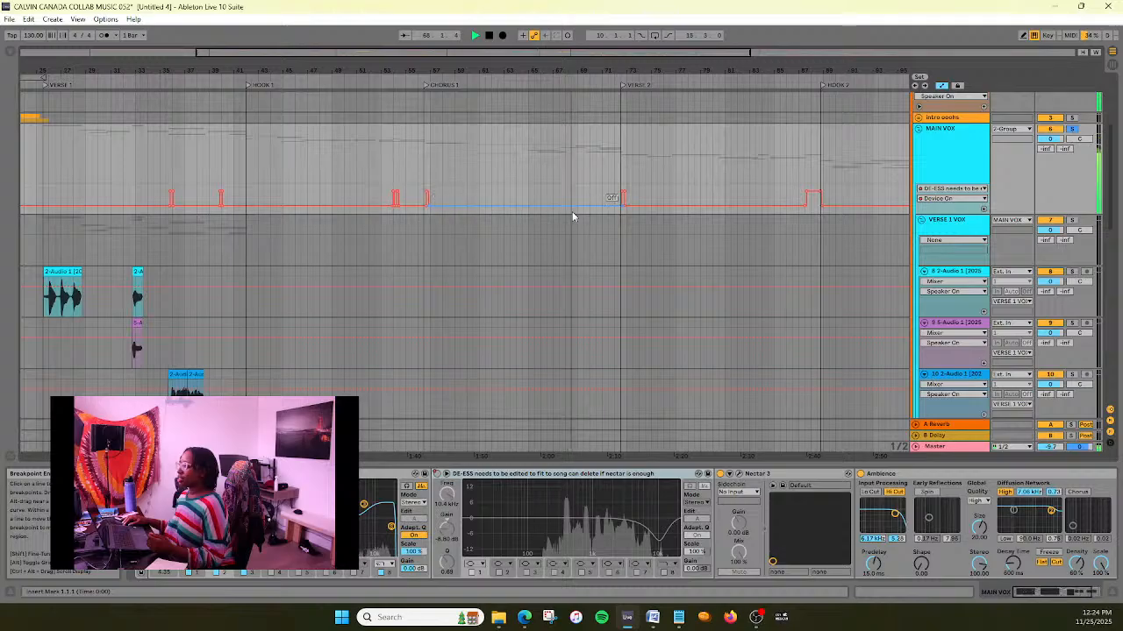
{"action": "left_click_drag", "start_coordinate": [702, 63], "coordinate": [580, 253]}
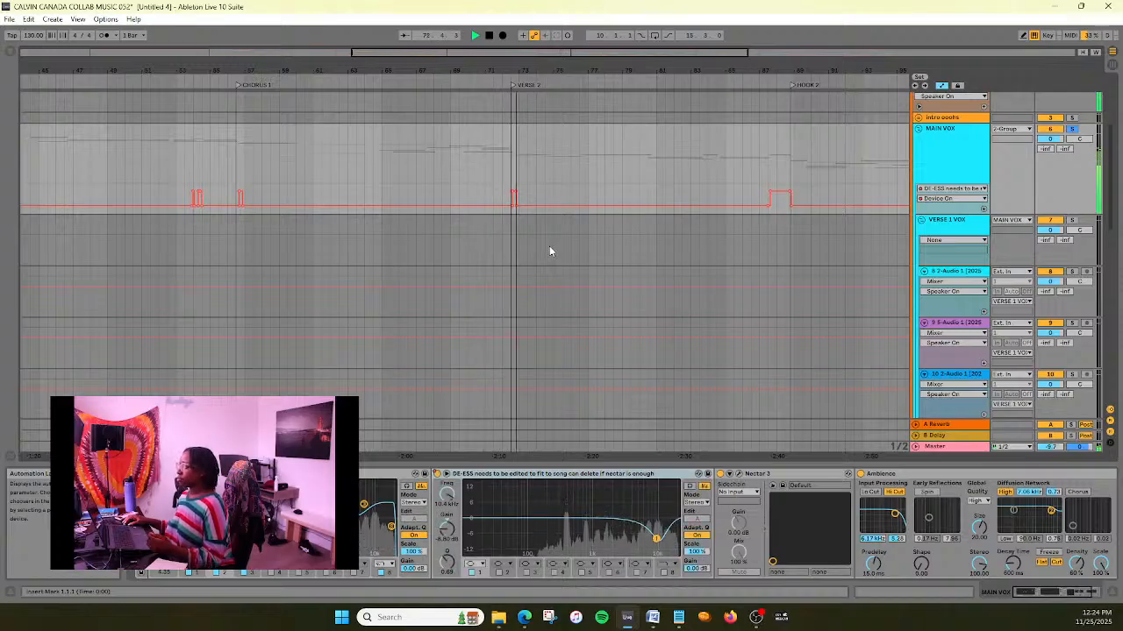
{"action": "left_click_drag", "start_coordinate": [590, 53], "coordinate": [611, 50]}
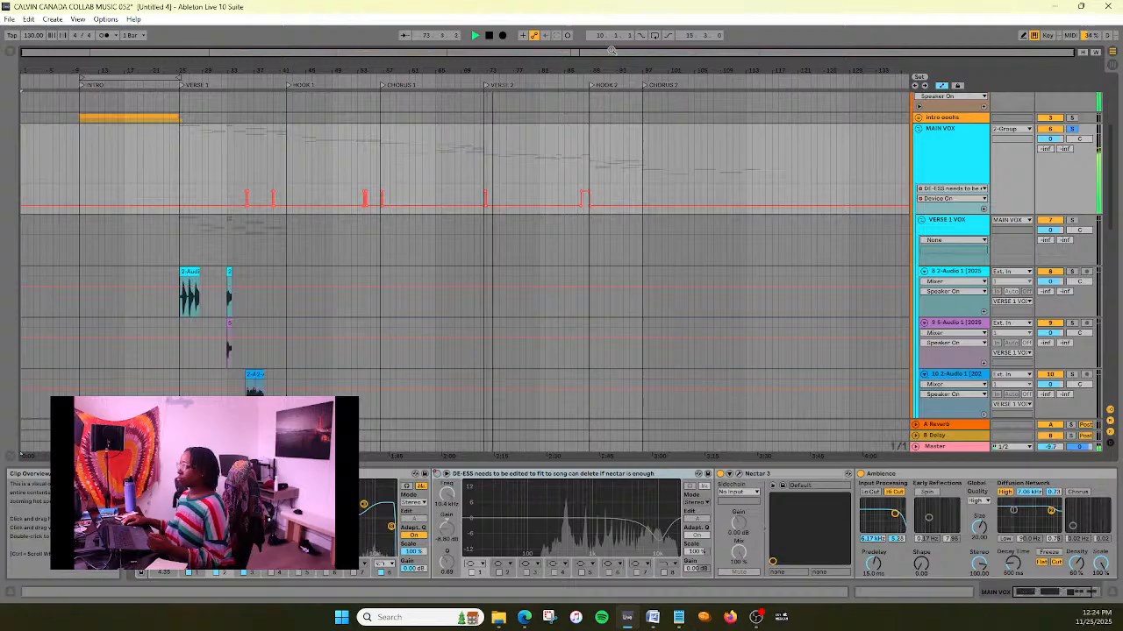
- Turn off the solo on MAIN VOX and collapse the group's tracks
{"action": "left_click", "coordinate": [1073, 130]}
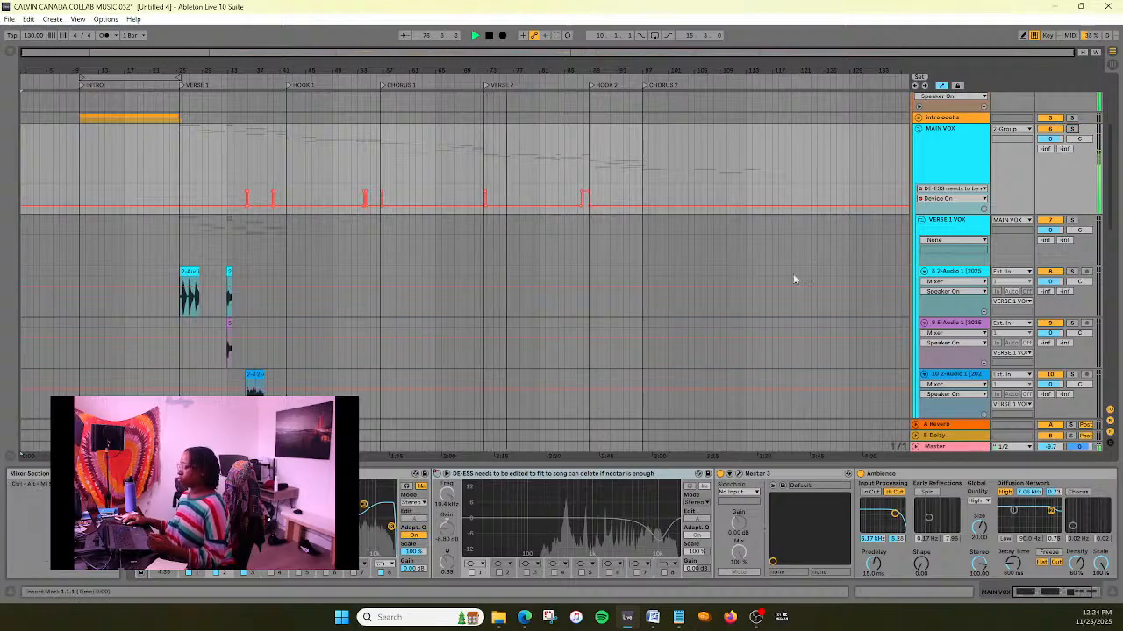
{"action": "scroll", "coordinate": [706, 326], "scroll_direction": "down", "scroll_amount": 2}
{"action": "scroll", "coordinate": [706, 327], "scroll_direction": "up", "scroll_amount": 3}
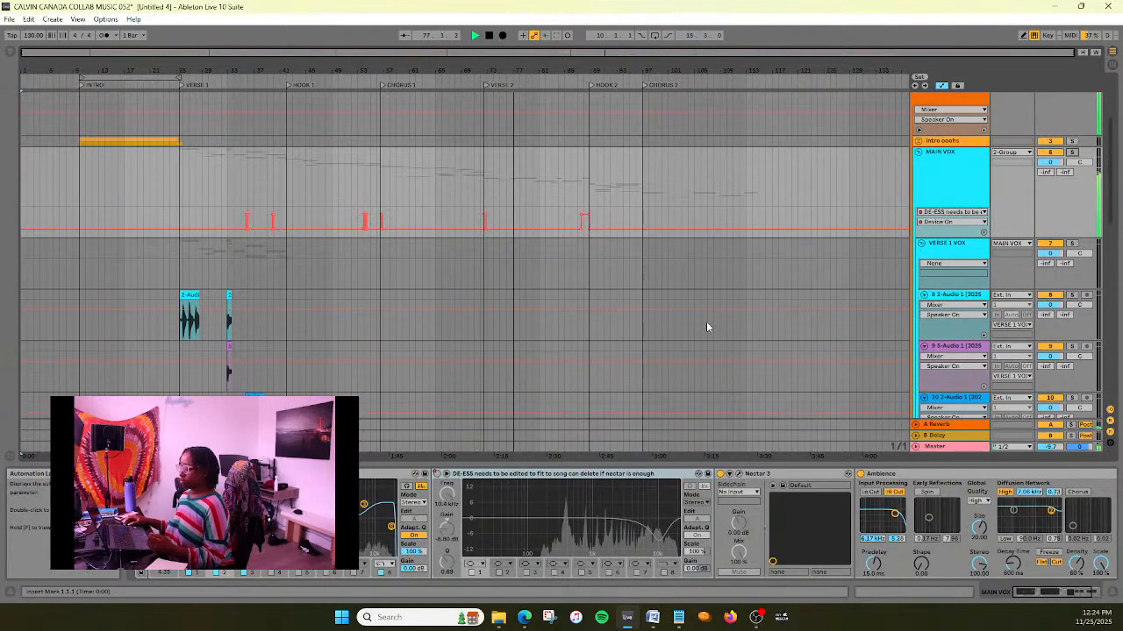
{"action": "scroll", "coordinate": [706, 326], "scroll_direction": "up", "scroll_amount": 4}
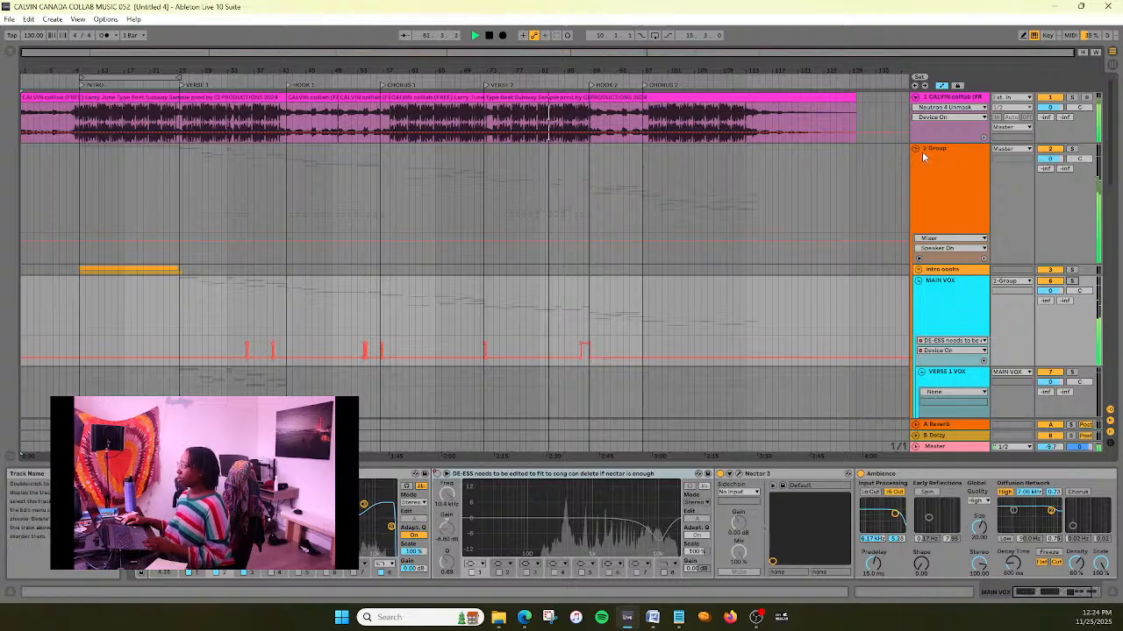
{"action": "left_click", "coordinate": [918, 281]}
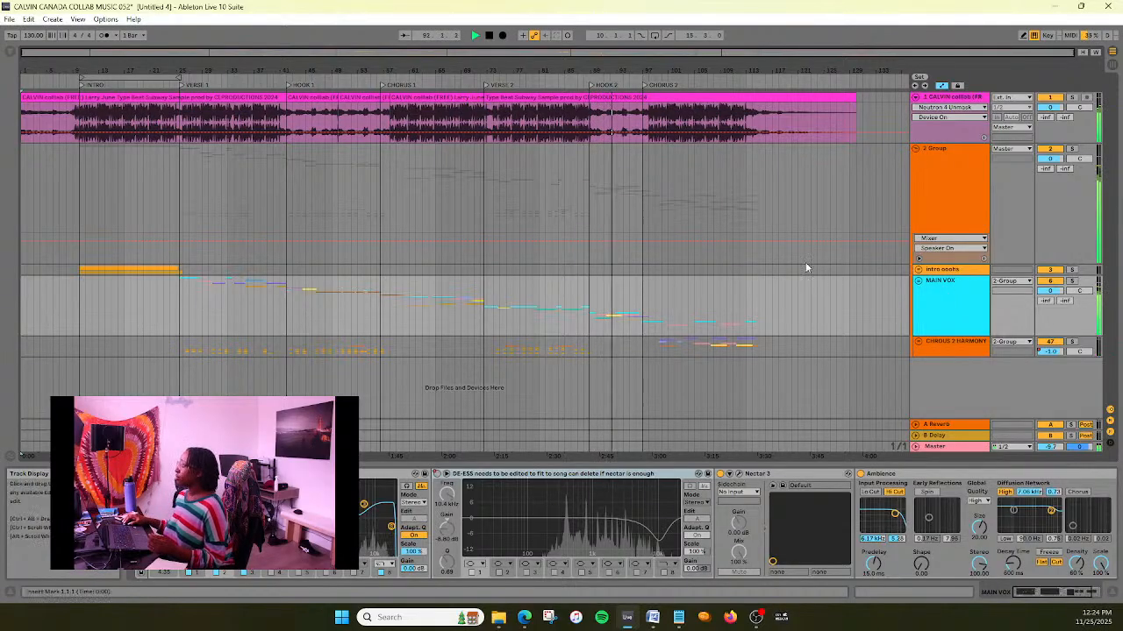
- Stop playback and add an EQ Eight from the audio effects to the Master track
{"action": "left_click", "coordinate": [489, 36]}
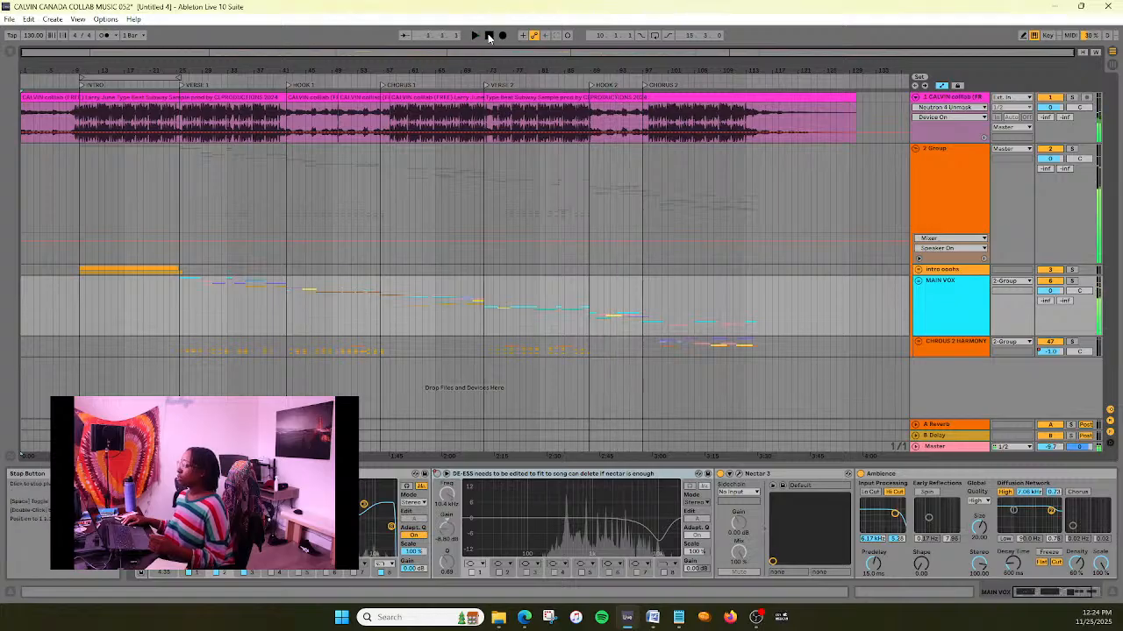
{"action": "left_click", "coordinate": [946, 447]}
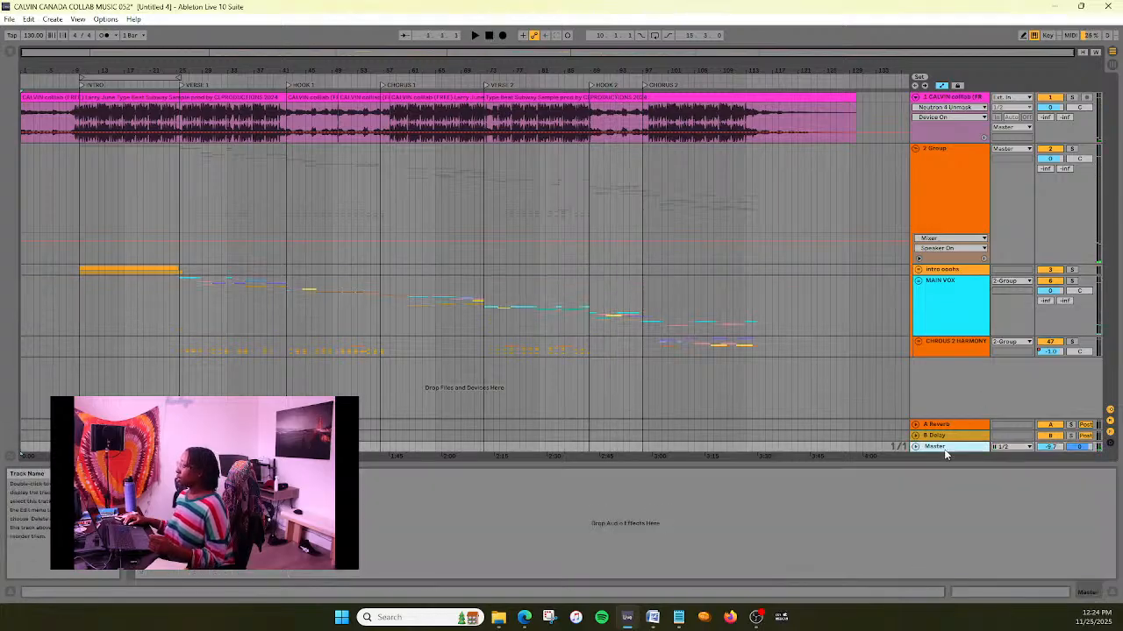
{"action": "left_click", "coordinate": [8, 56]}
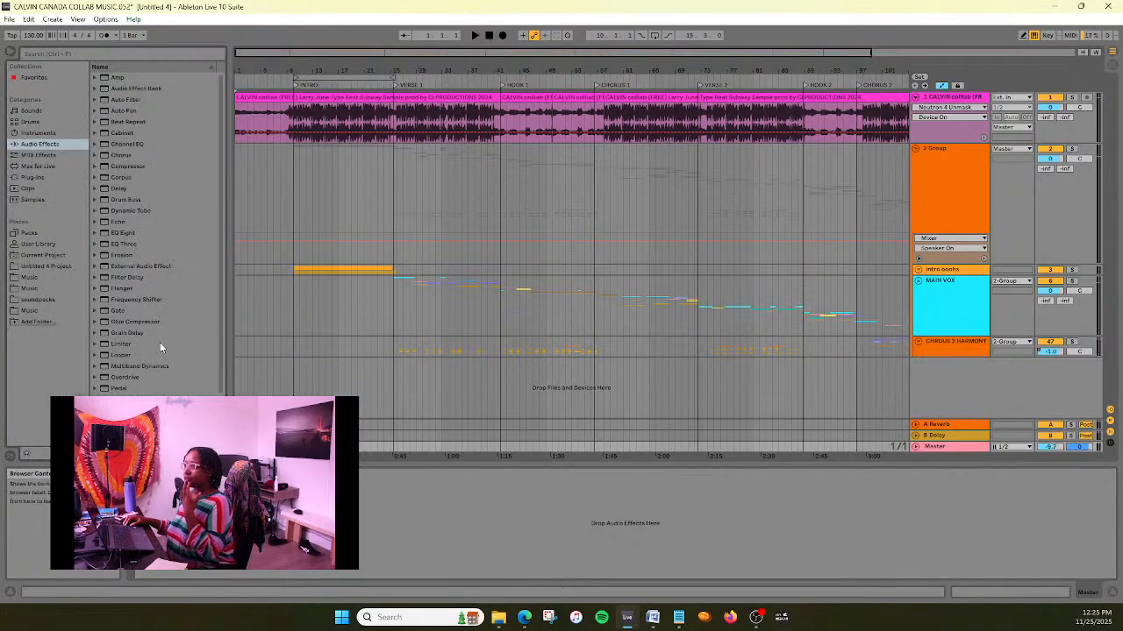
{"action": "double_click", "coordinate": [138, 233]}
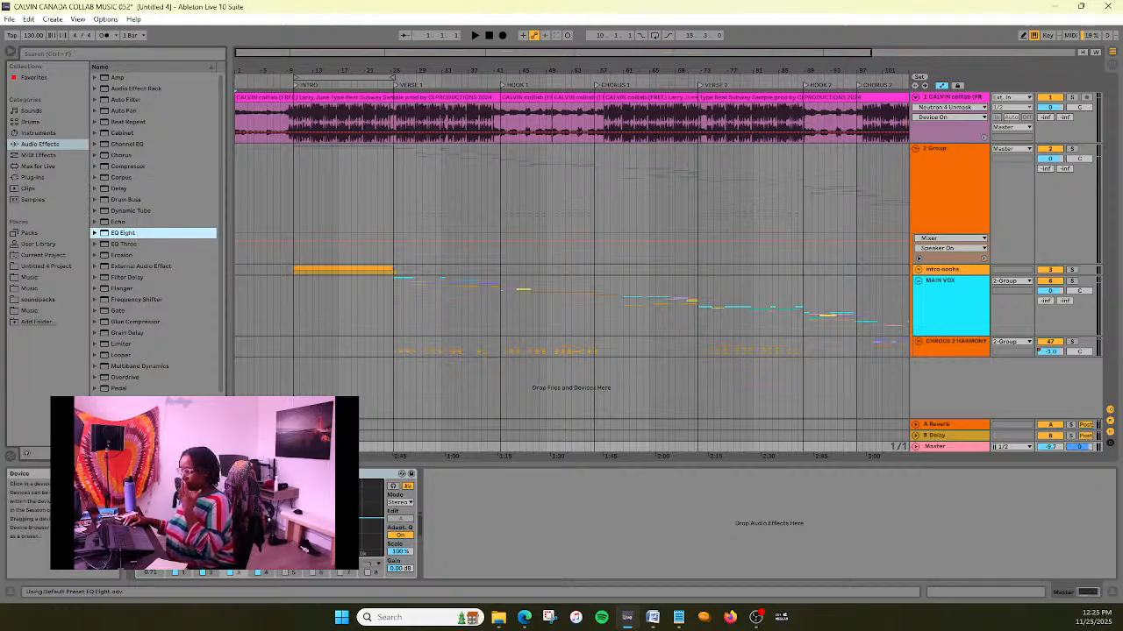
- Expand the Master EQ Eight's frequency display, enlarge it below the arrangement, and hide the browser
{"action": "left_click", "coordinate": [393, 486]}
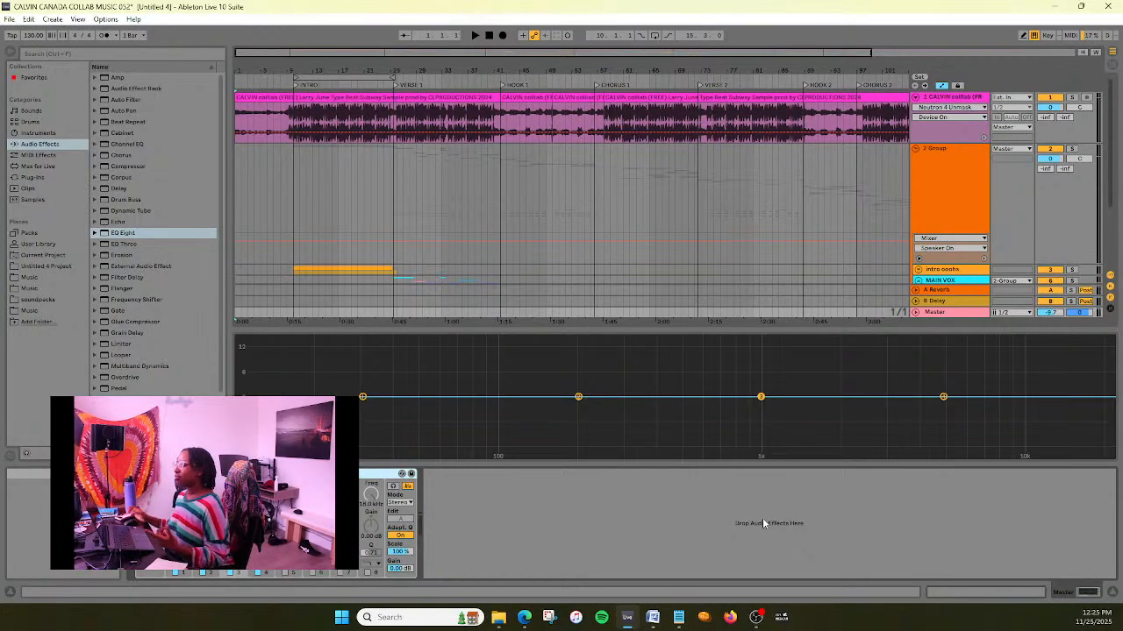
{"action": "left_click_drag", "start_coordinate": [721, 330], "coordinate": [734, 293]}
{"action": "left_click", "coordinate": [12, 52]}
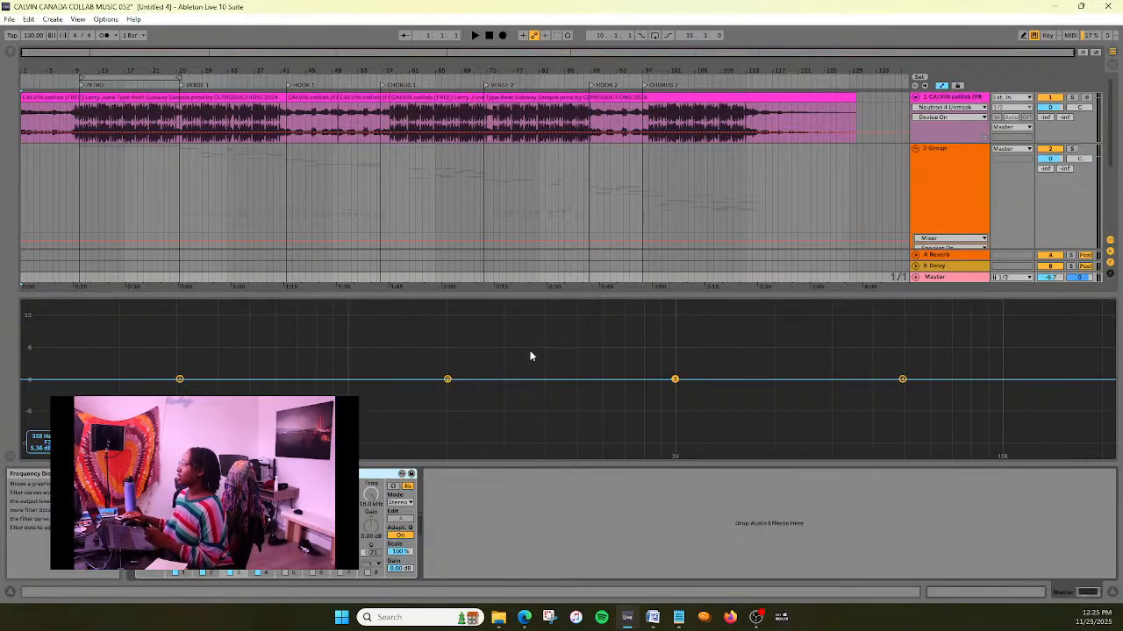
{"action": "left_click_drag", "start_coordinate": [541, 294], "coordinate": [538, 304]}
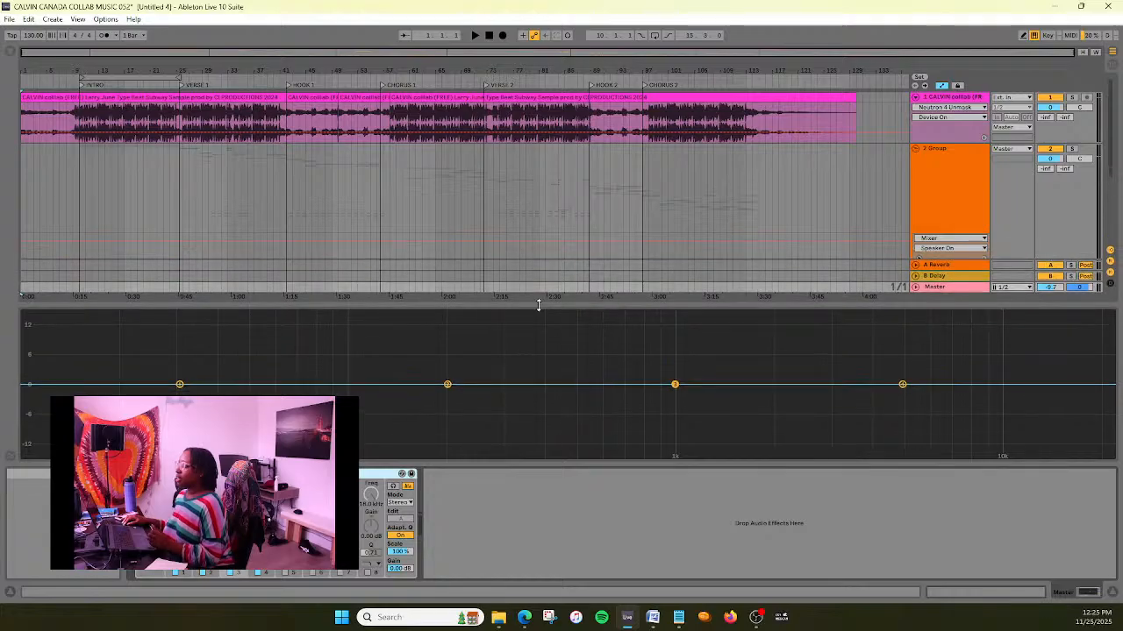
- Play the arrangement from the start to view the full mix's spectrum in the Master EQ Eight
{"action": "scroll", "coordinate": [702, 210], "scroll_direction": "down", "scroll_amount": 5}
{"action": "scroll", "coordinate": [726, 198], "scroll_direction": "up", "scroll_amount": 5}
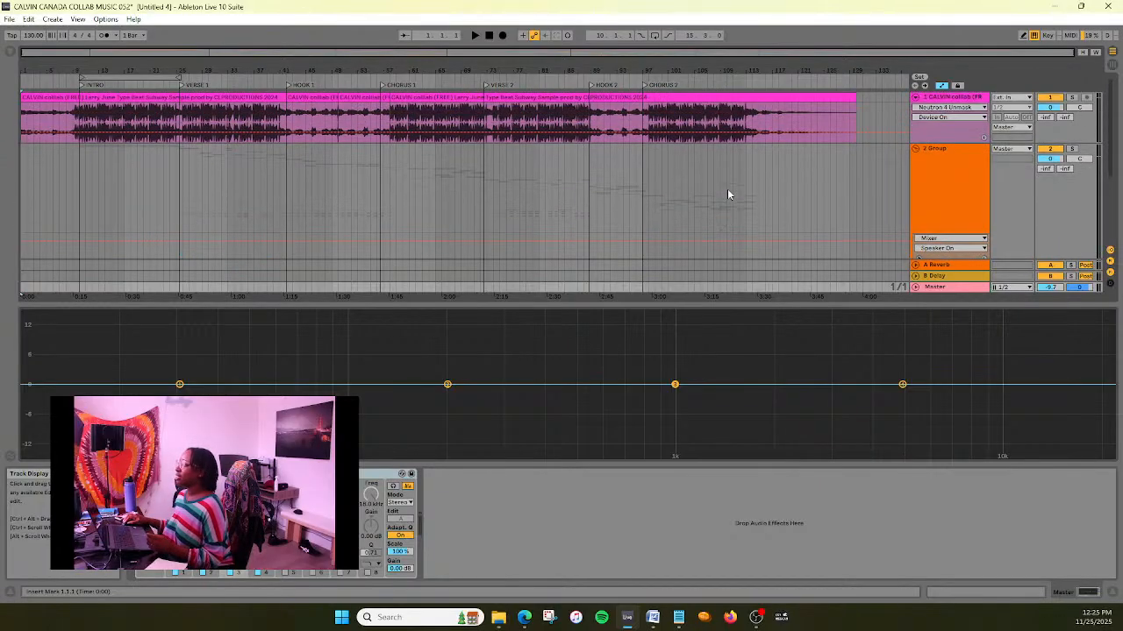
{"action": "scroll", "coordinate": [727, 188], "scroll_direction": "down", "scroll_amount": 3}
{"action": "scroll", "coordinate": [727, 188], "scroll_direction": "up", "scroll_amount": 3}
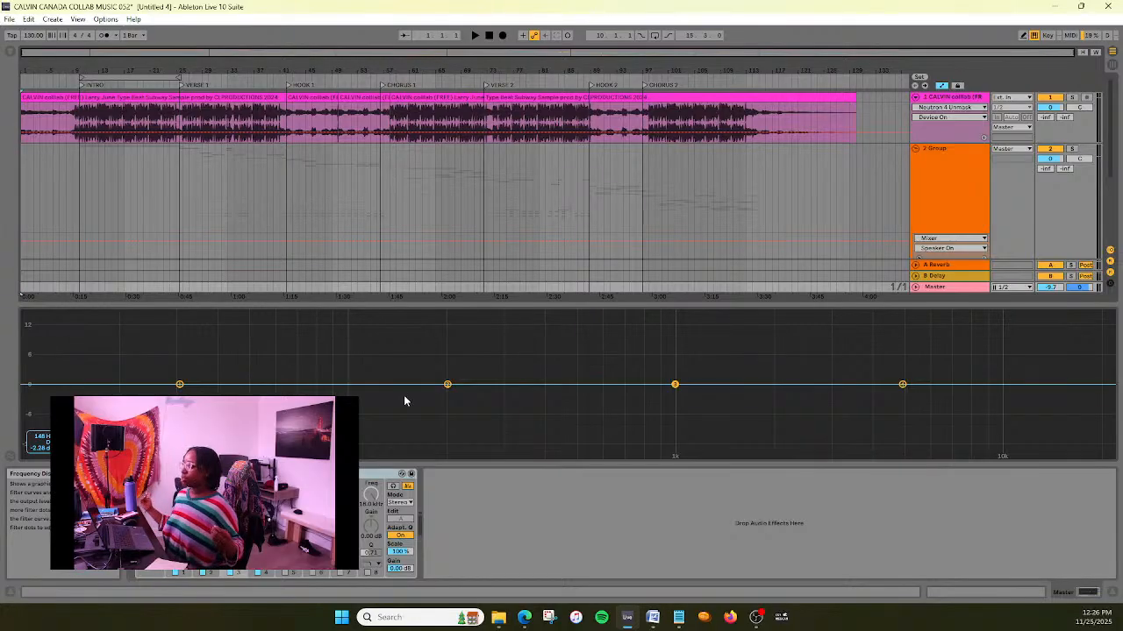
{"action": "left_click", "coordinate": [475, 35]}
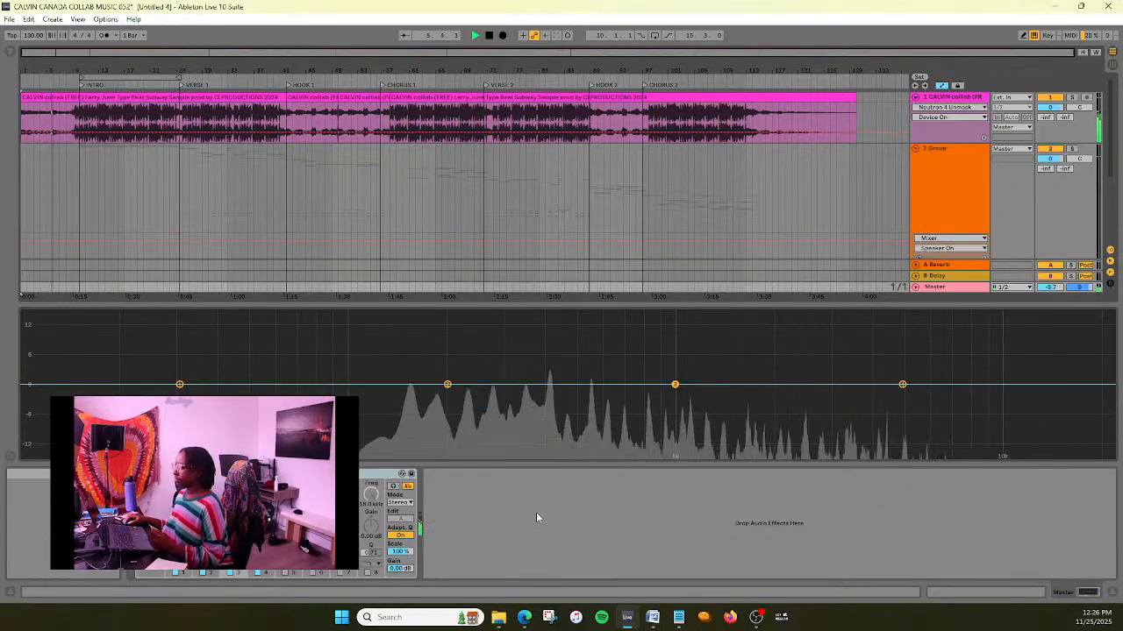
- Enable band 8 of the Master EQ Eight as a steep high cut and set its frequency to 20 kHz
{"action": "left_click", "coordinate": [368, 572]}
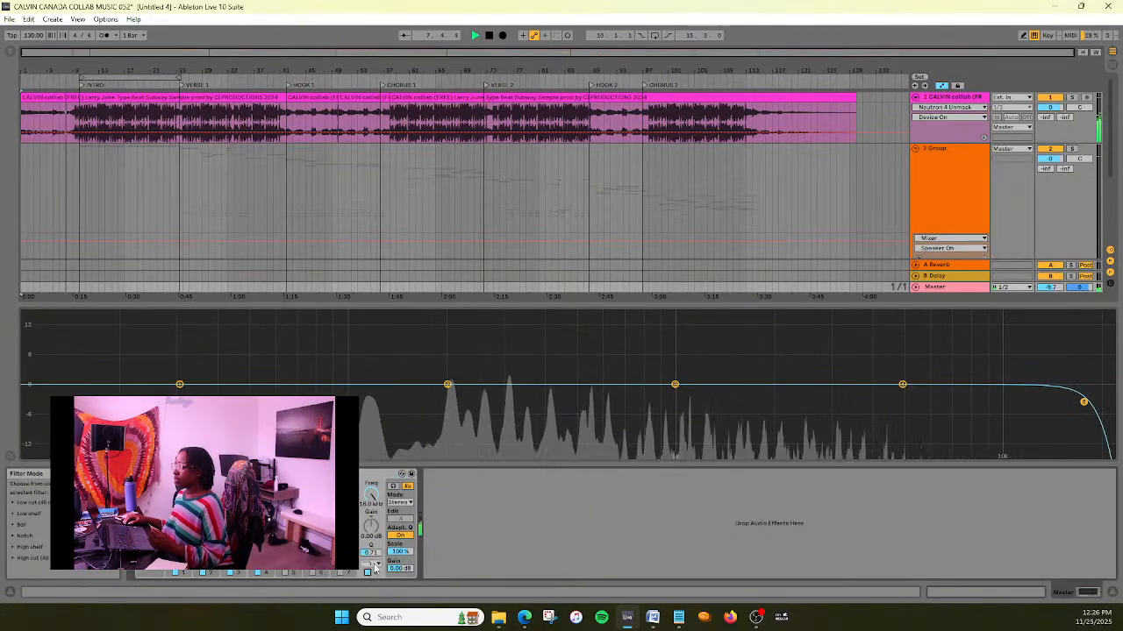
{"action": "left_click", "coordinate": [377, 565]}
{"action": "left_click", "coordinate": [369, 555]}
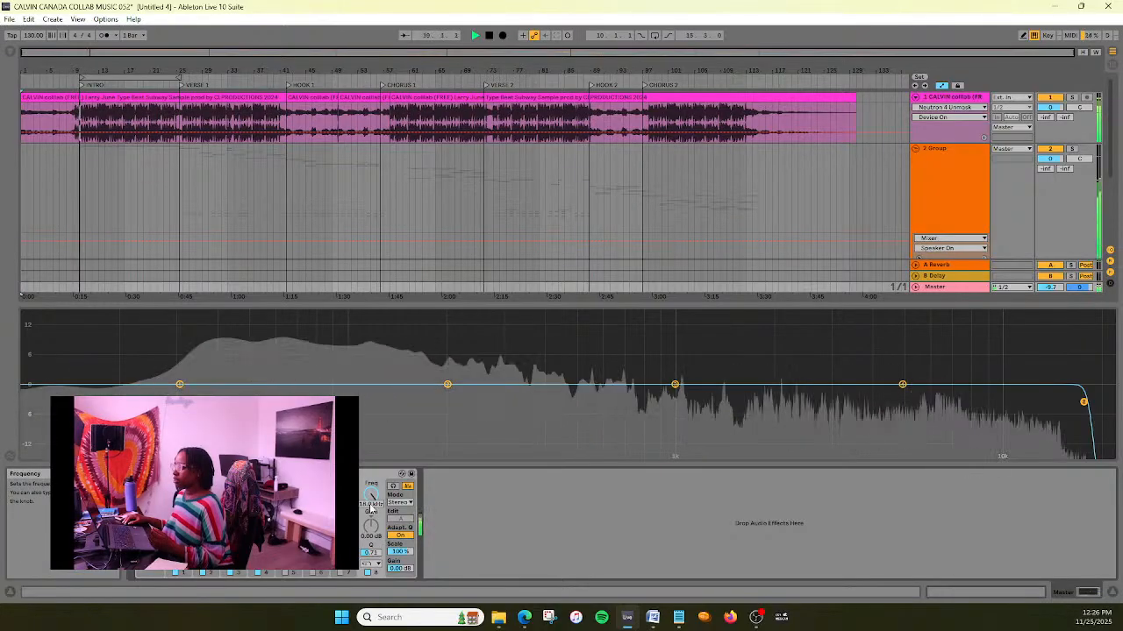
{"action": "left_click", "coordinate": [370, 506]}
{"action": "type", "text": "200000"}
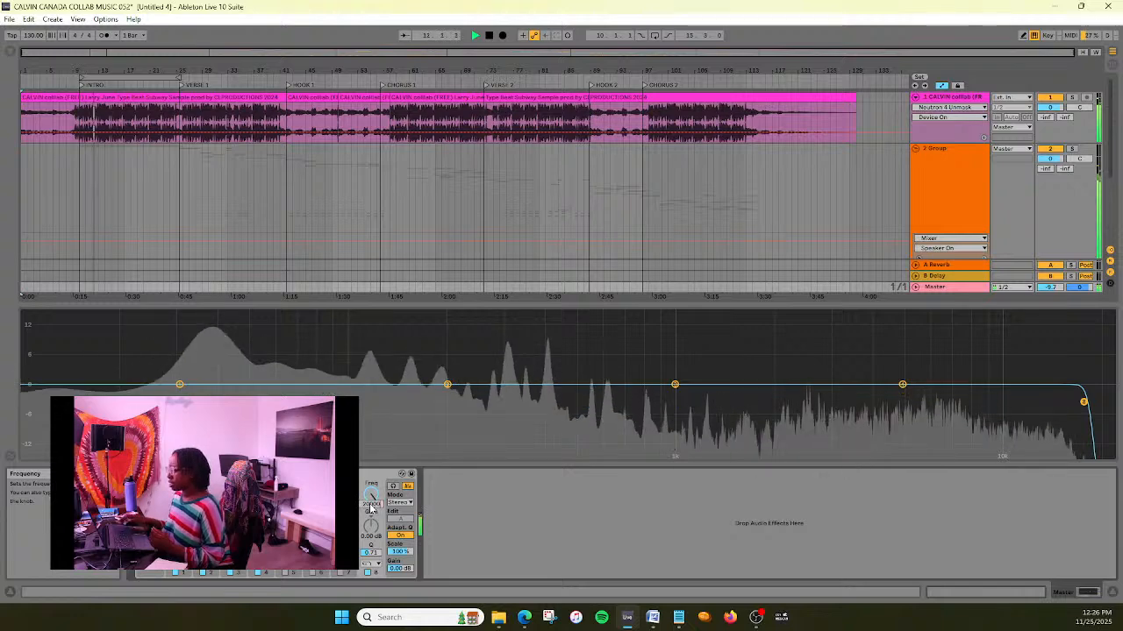
{"action": "key", "text": "Return"}
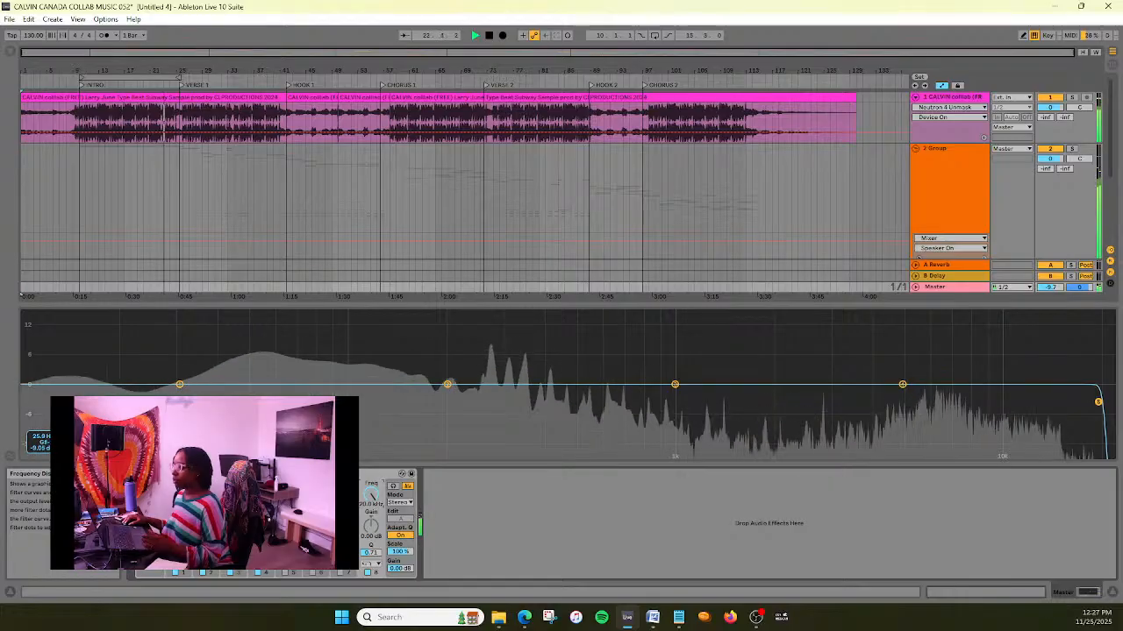
- Turn off EQ bands 2 and 3 and use band 1 as a low cut raised to about 61 Hz
{"action": "left_click", "coordinate": [230, 575]}
{"action": "left_click", "coordinate": [203, 575]}
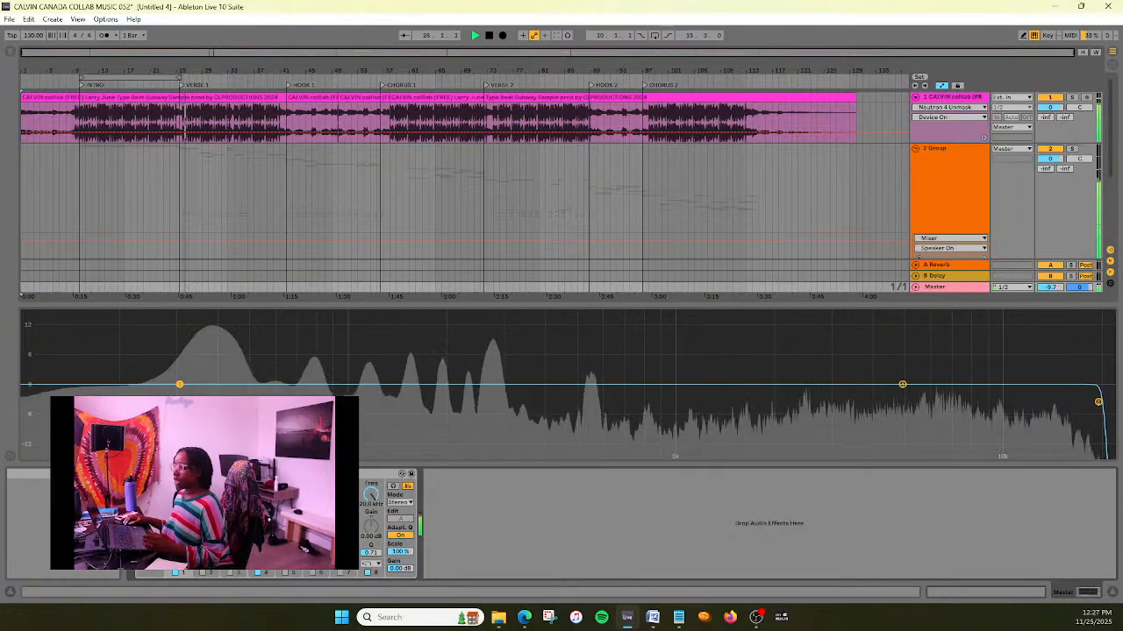
{"action": "left_click", "coordinate": [180, 403]}
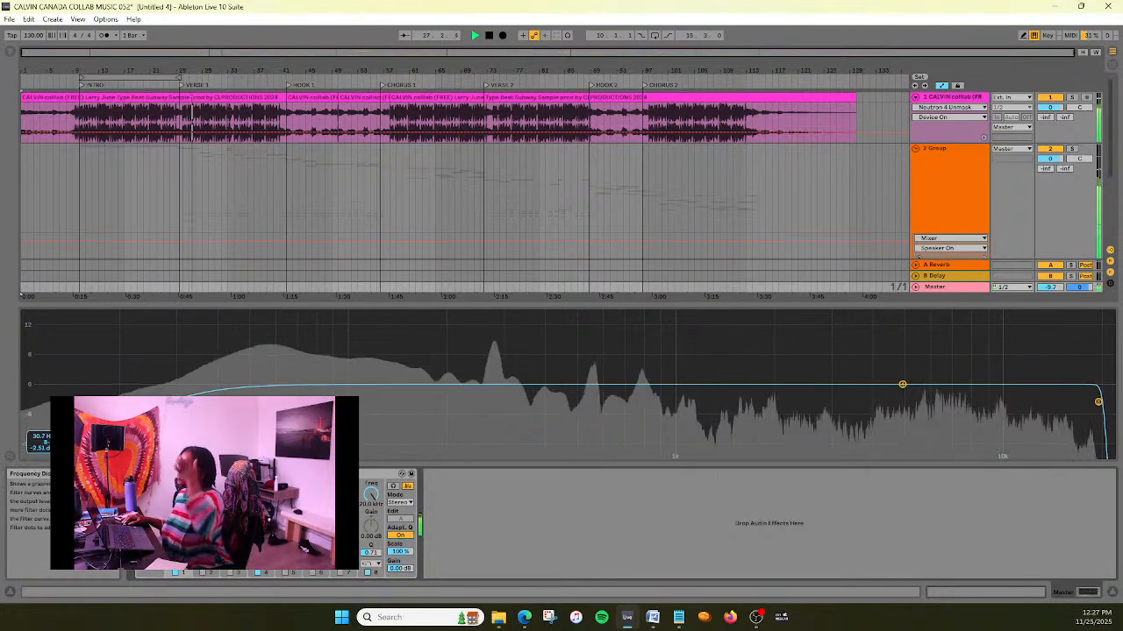
{"action": "left_click_drag", "start_coordinate": [181, 402], "coordinate": [282, 396]}
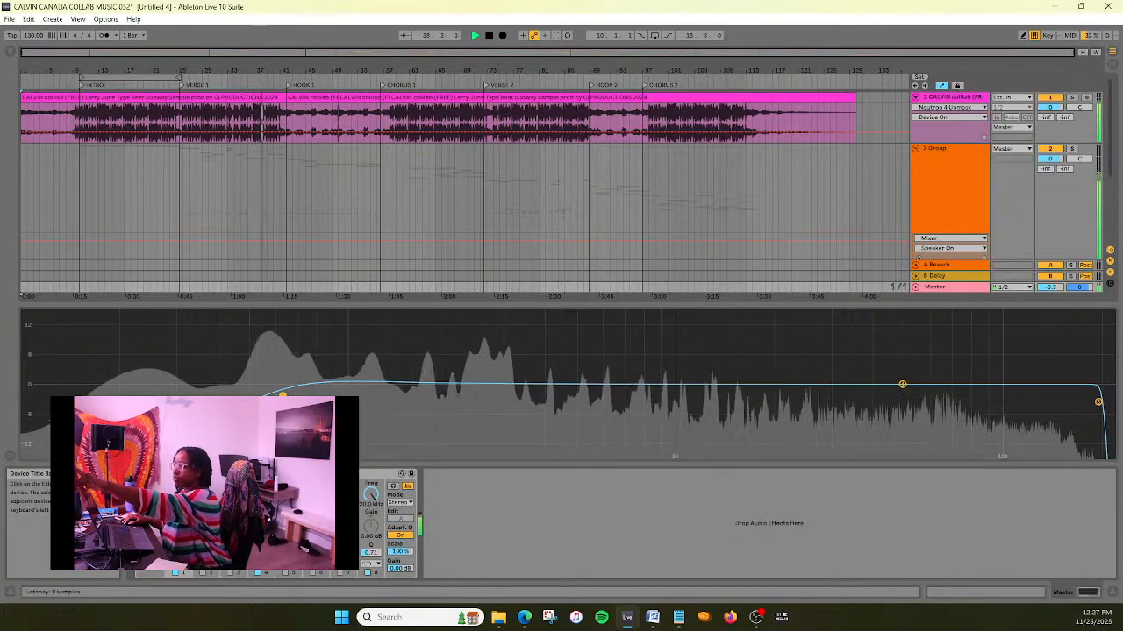
- Bypass and re-enable the EQ Eight, then its band 1 low cut, replaying from the intro to compare the low end
{"action": "left_click", "coordinate": [135, 473]}
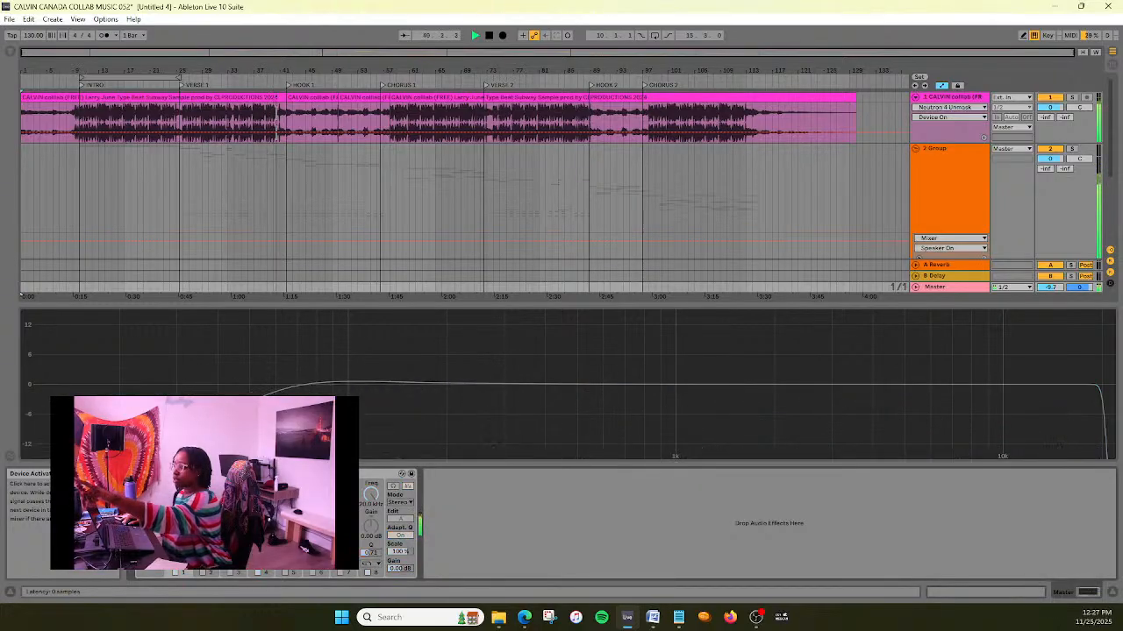
{"action": "left_click", "coordinate": [135, 473]}
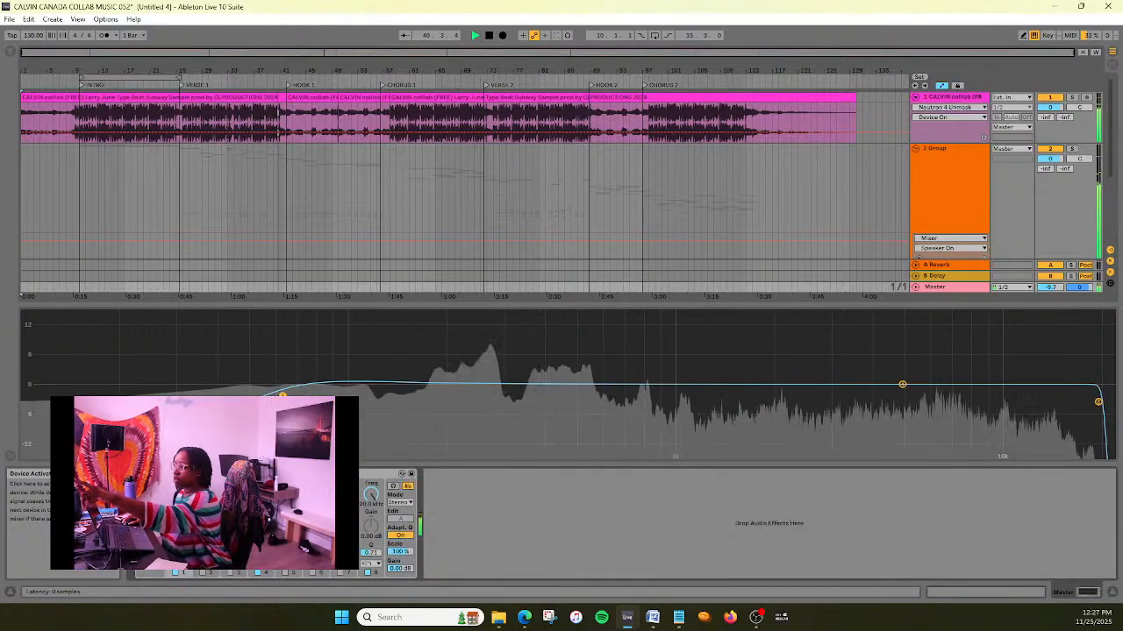
{"action": "left_click", "coordinate": [177, 572]}
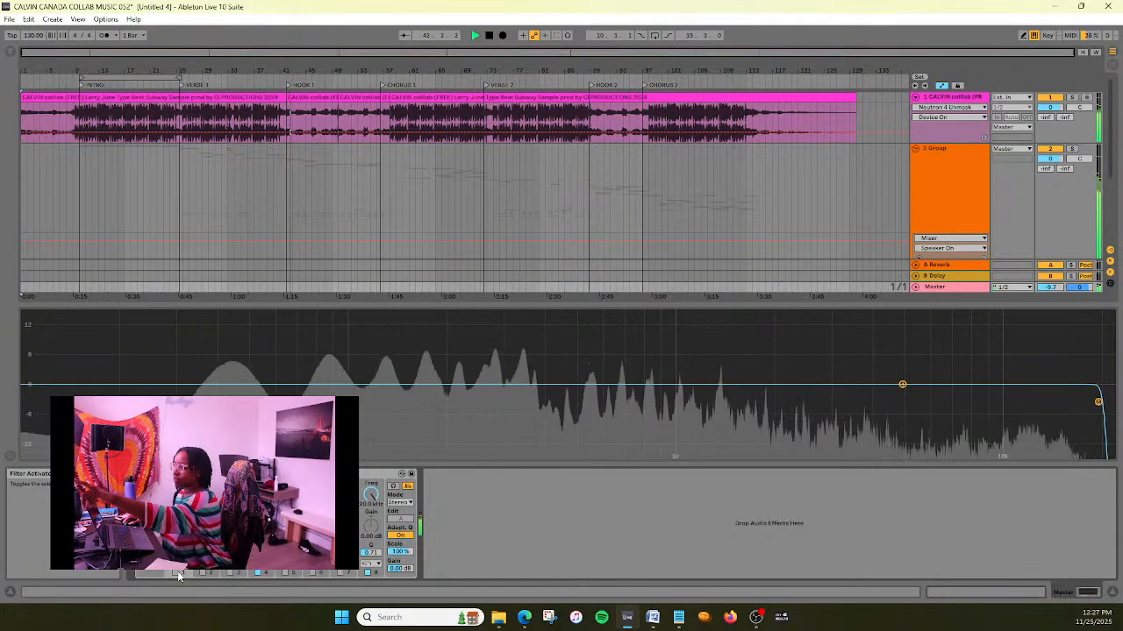
{"action": "left_click", "coordinate": [70, 83]}
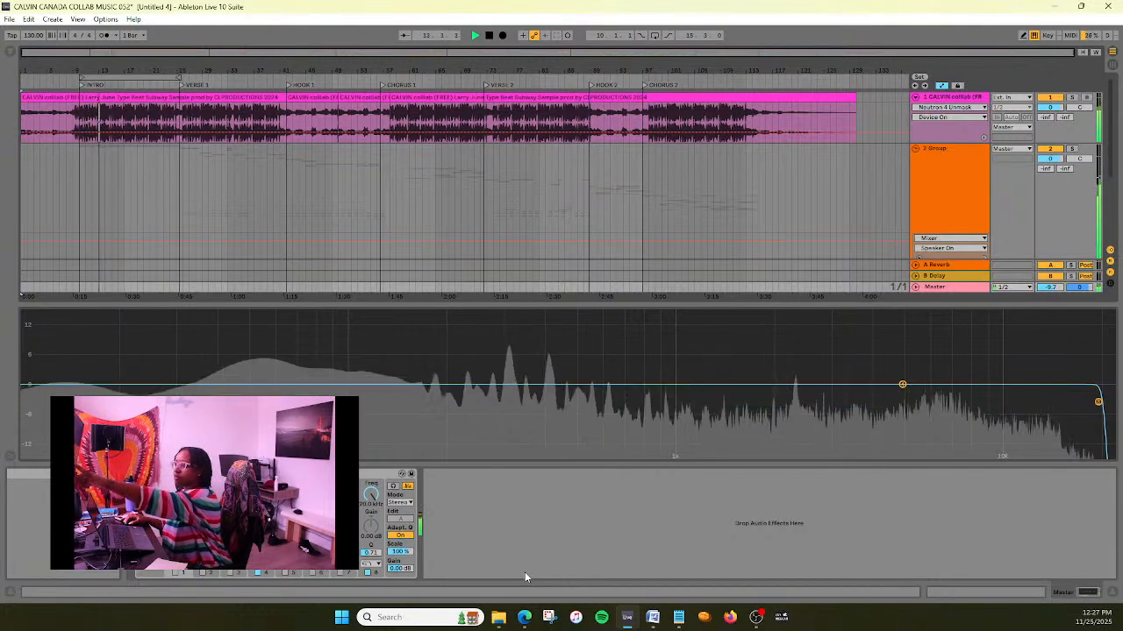
{"action": "left_click", "coordinate": [175, 572]}
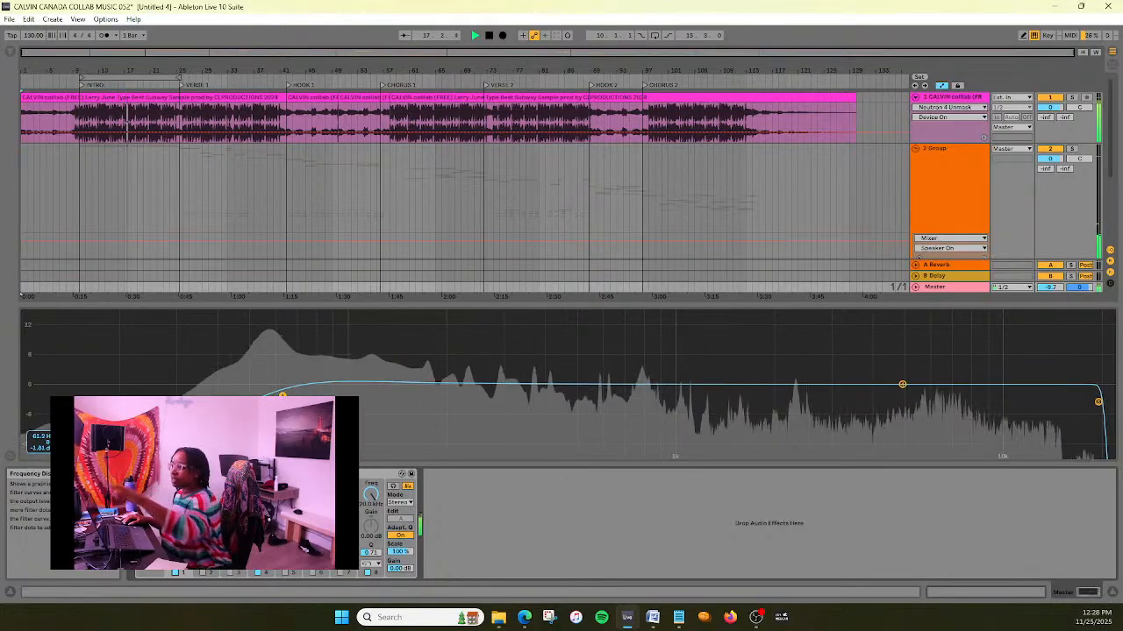
- Raise the band 1 low cut to about 83 Hz, compare the mix with it off and on, and stop playback
{"action": "left_click_drag", "start_coordinate": [282, 396], "coordinate": [301, 395]}
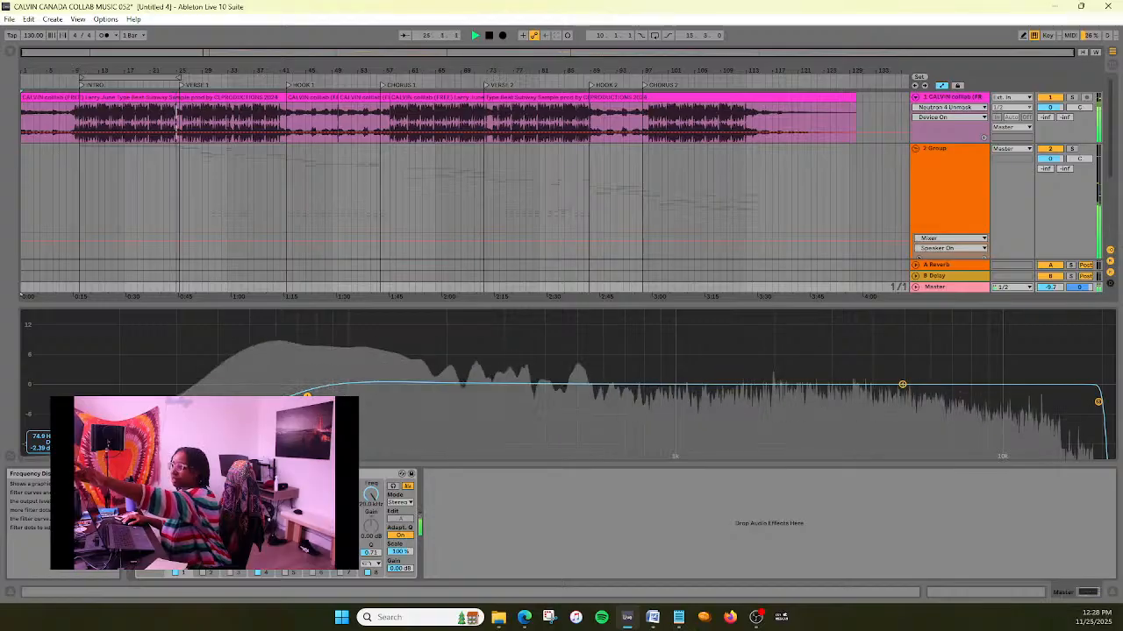
{"action": "left_click_drag", "start_coordinate": [307, 396], "coordinate": [321, 394]}
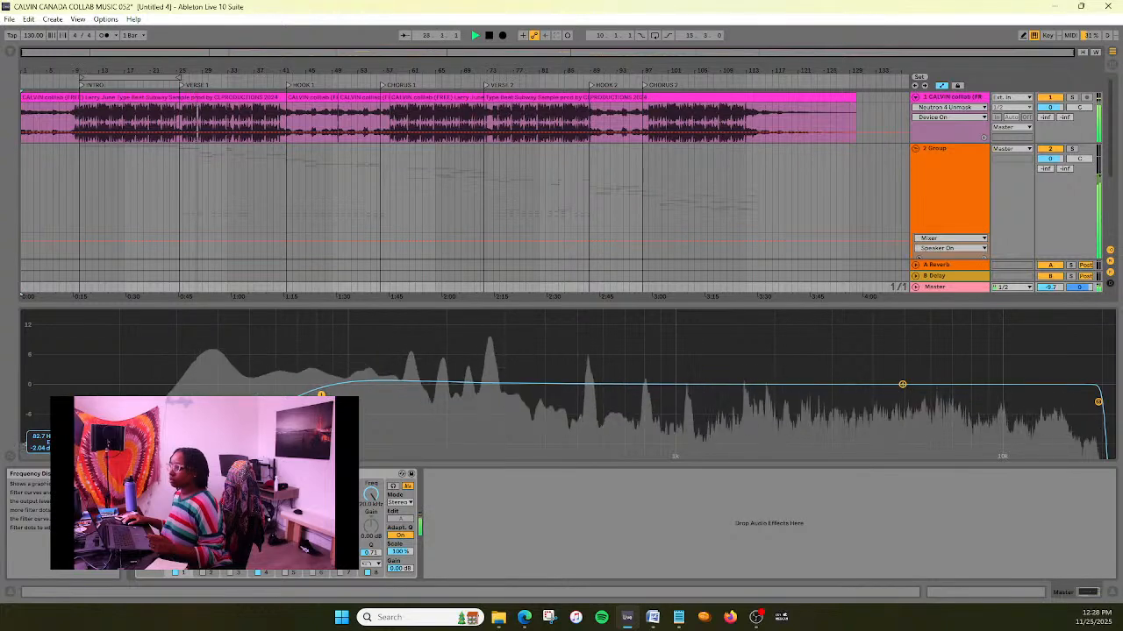
{"action": "left_click", "coordinate": [175, 572]}
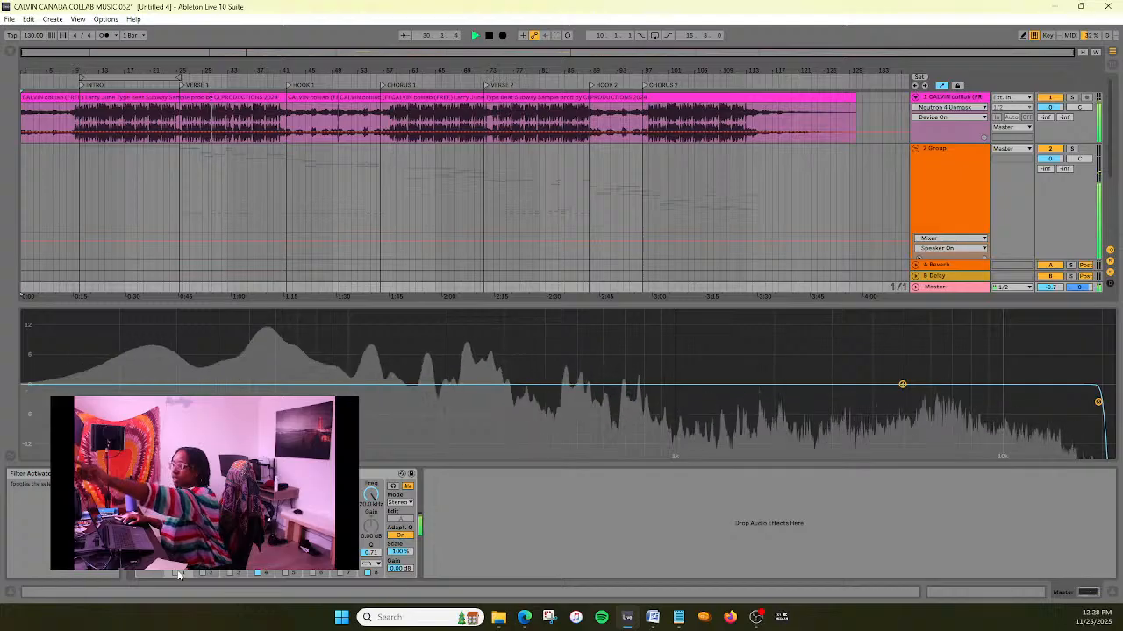
{"action": "left_click", "coordinate": [178, 575]}
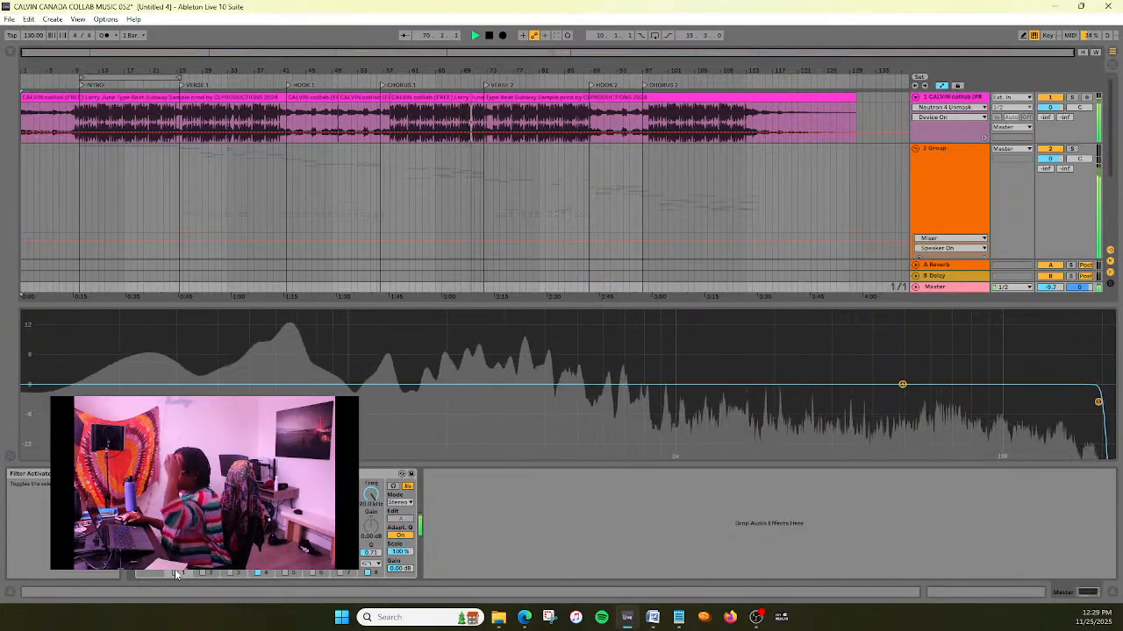
{"action": "left_click", "coordinate": [174, 571]}
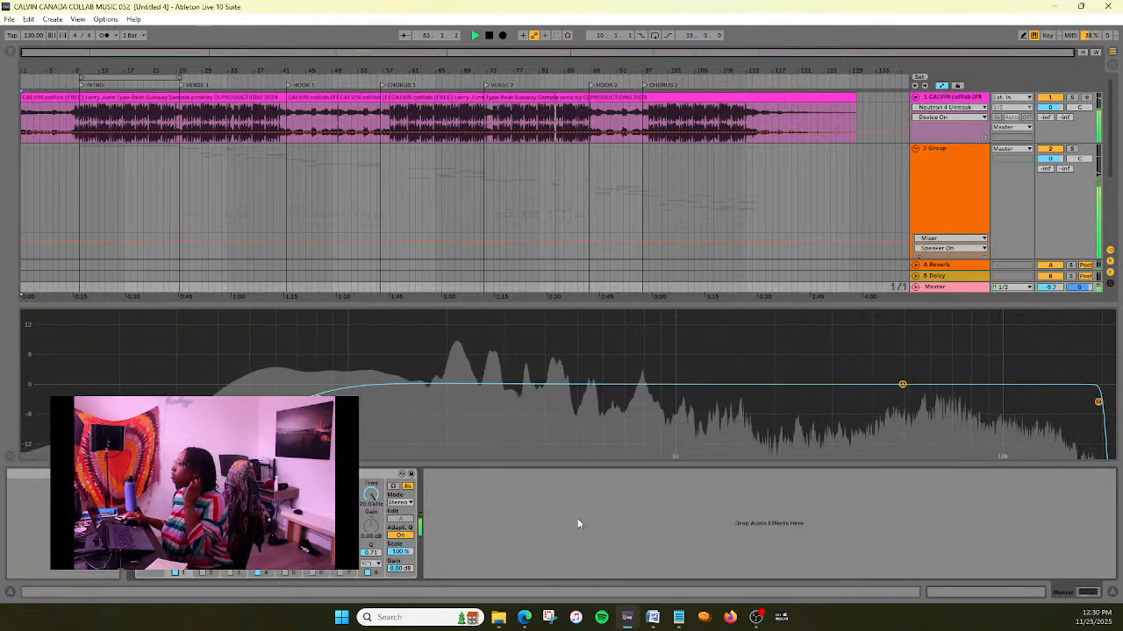
{"action": "left_click", "coordinate": [486, 36]}
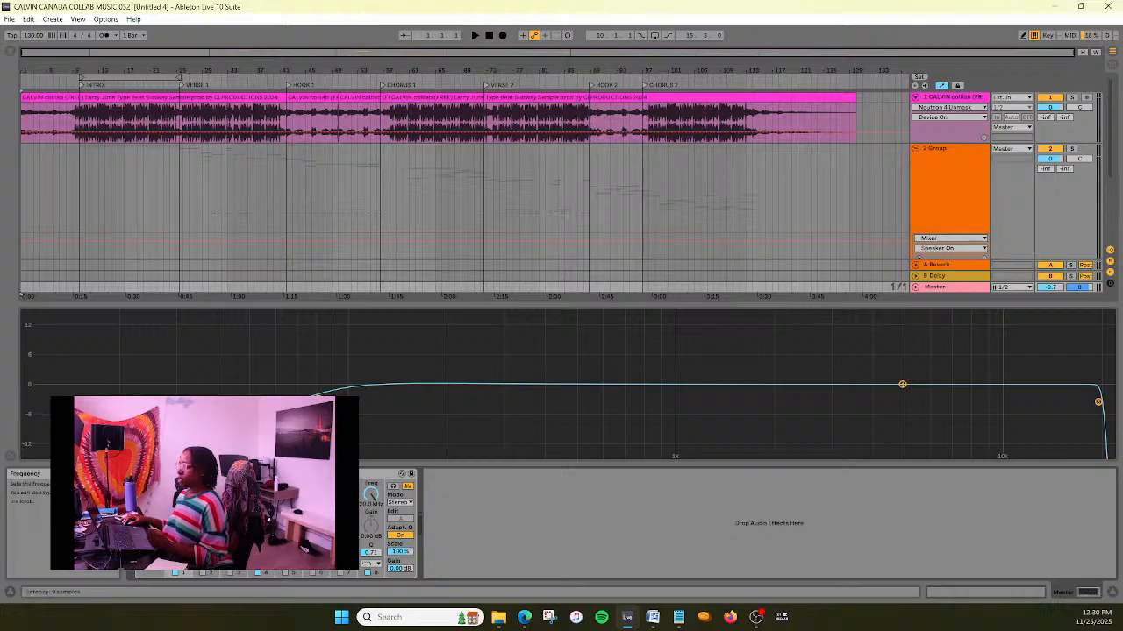
- Collapse the Master EQ Eight's enlarged frequency display and turn off its band 4
{"action": "left_click", "coordinate": [377, 526]}
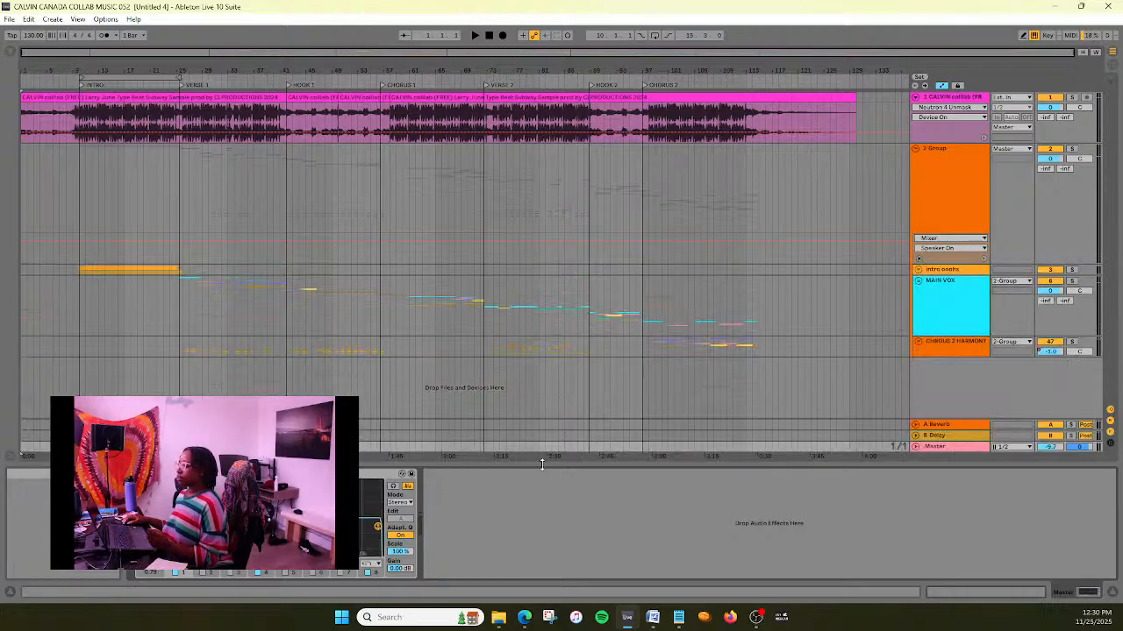
{"action": "left_click", "coordinate": [959, 448]}
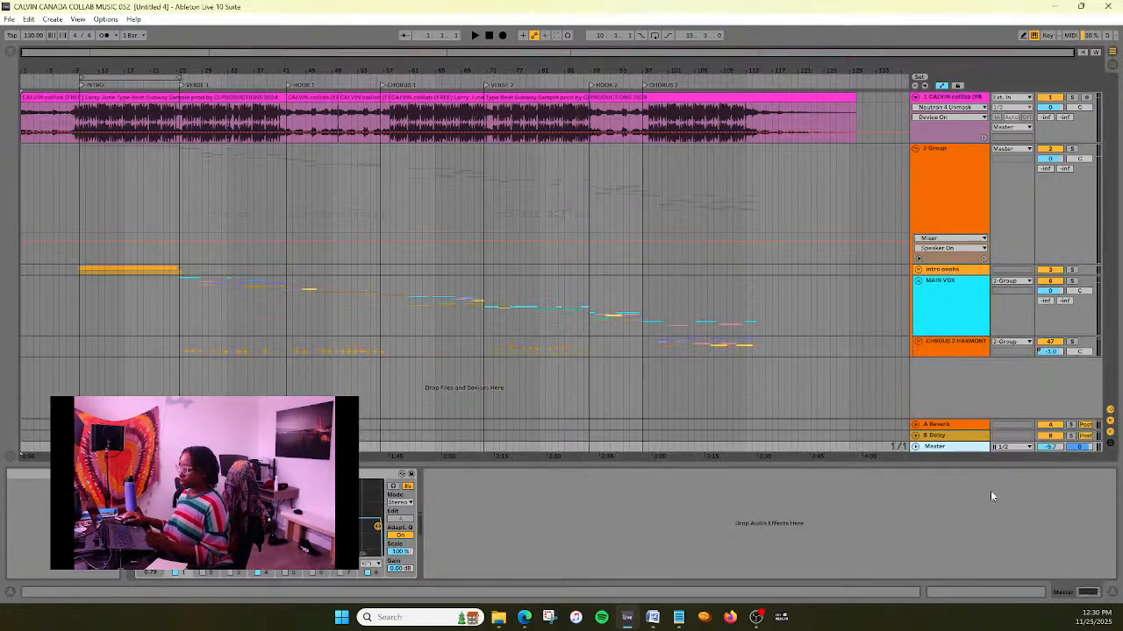
{"action": "left_click", "coordinate": [257, 573]}
{"action": "left_click", "coordinate": [617, 514]}
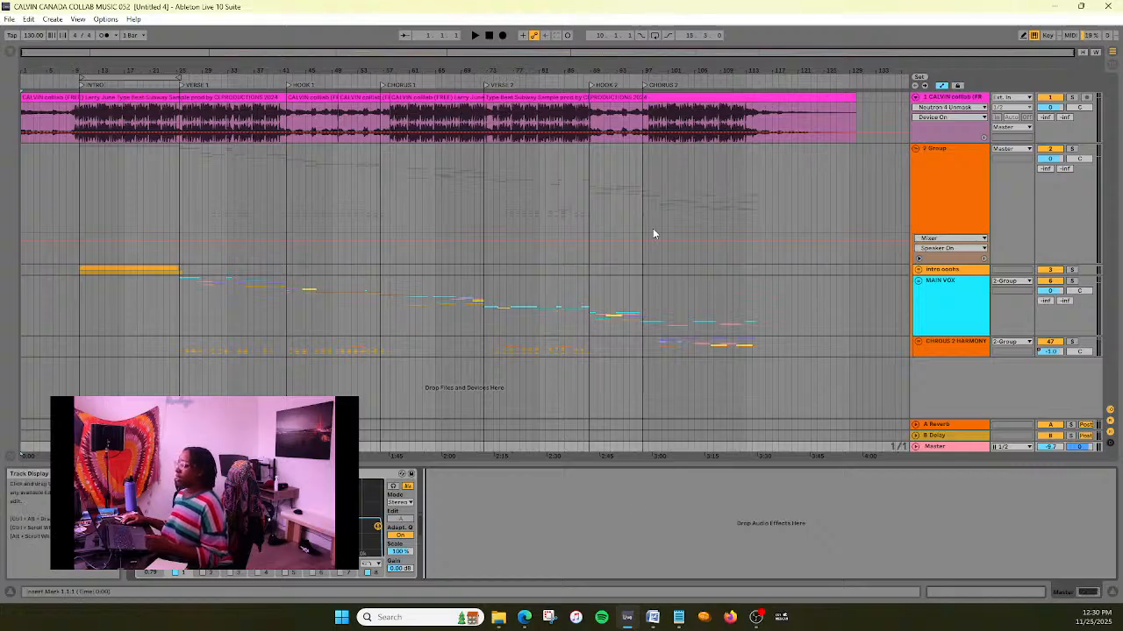
- Export the Master as a 32-bit, 48000 Hz WAV, replacing the existing file "will you make room MIXED"
{"action": "left_click", "coordinate": [8, 19]}
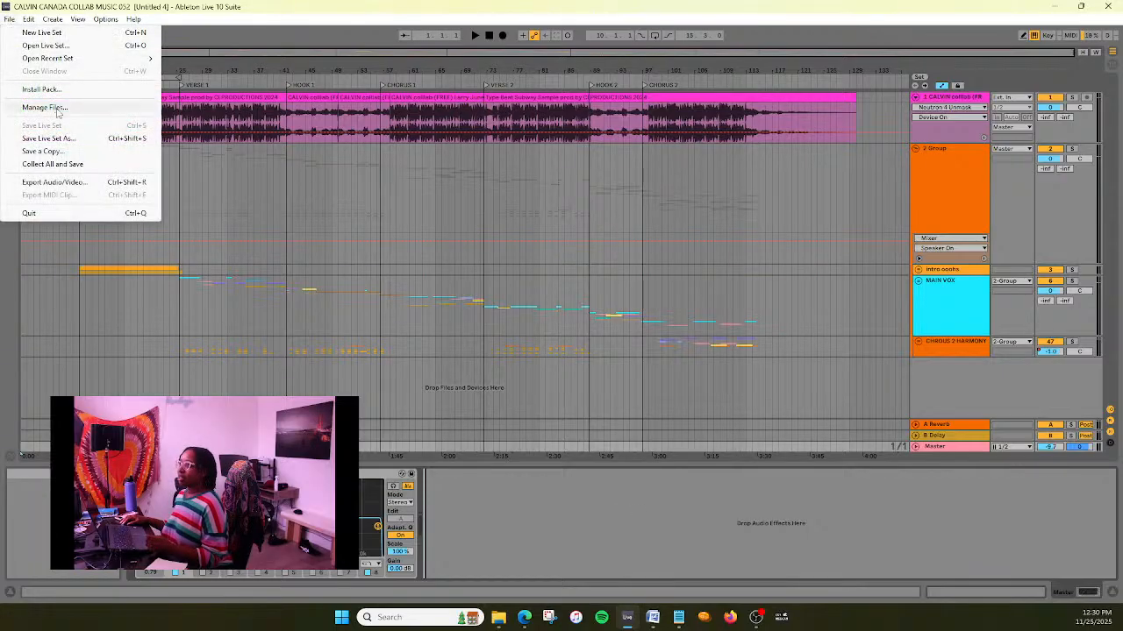
{"action": "left_click", "coordinate": [71, 181]}
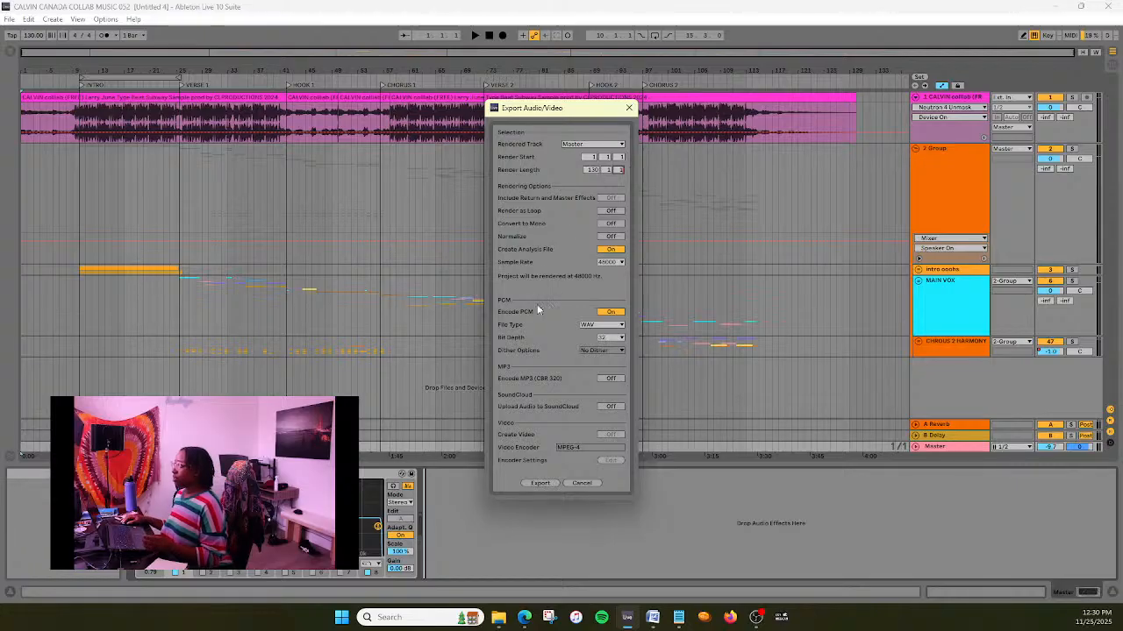
{"action": "left_click", "coordinate": [550, 486]}
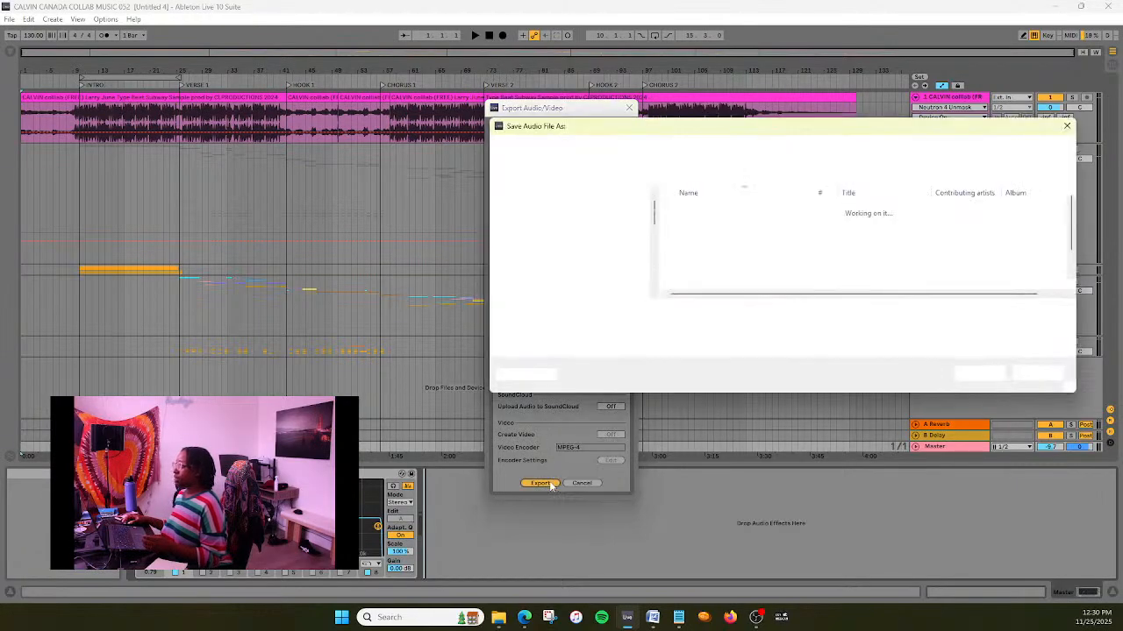
{"action": "scroll", "coordinate": [803, 263], "scroll_direction": "down", "scroll_amount": 2}
{"action": "left_click", "coordinate": [789, 283]}
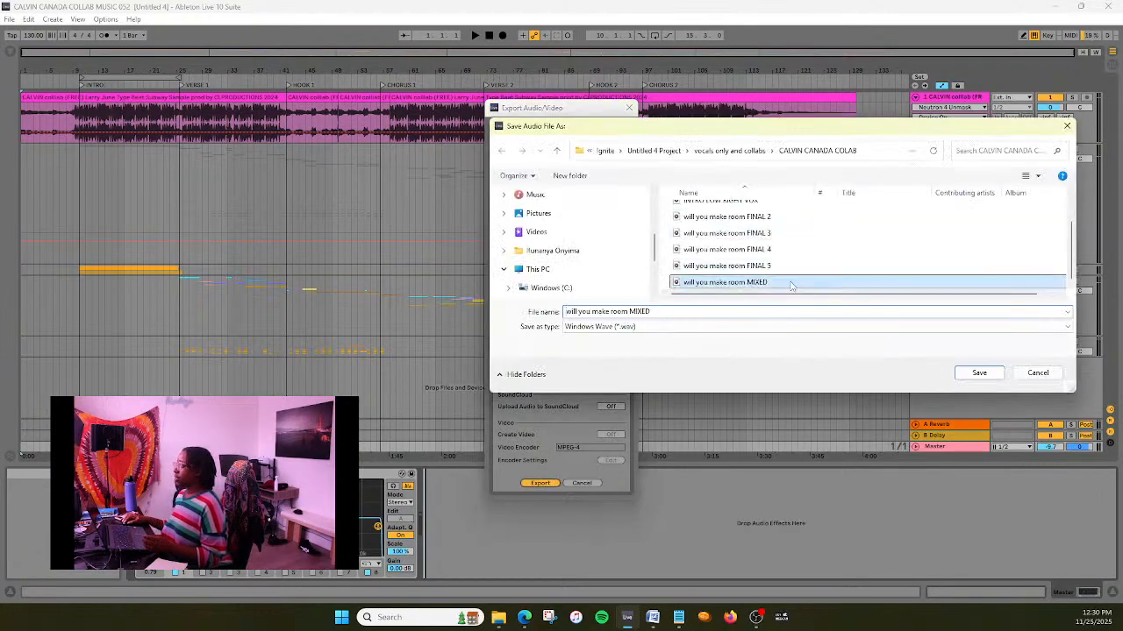
{"action": "left_click", "coordinate": [977, 374]}
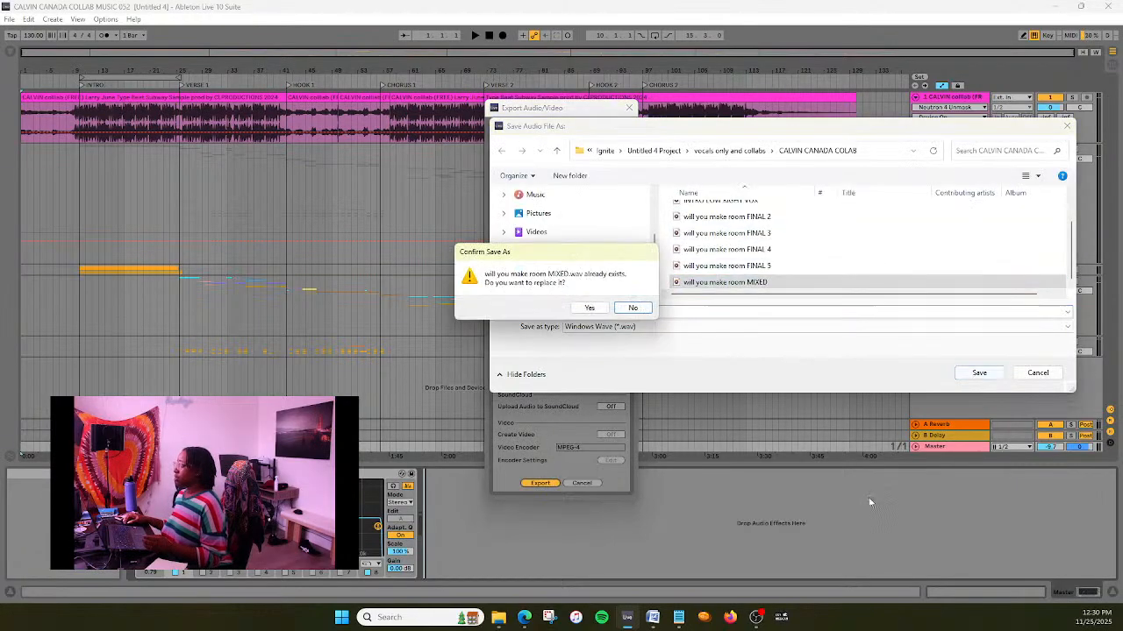
{"action": "left_click", "coordinate": [602, 309]}
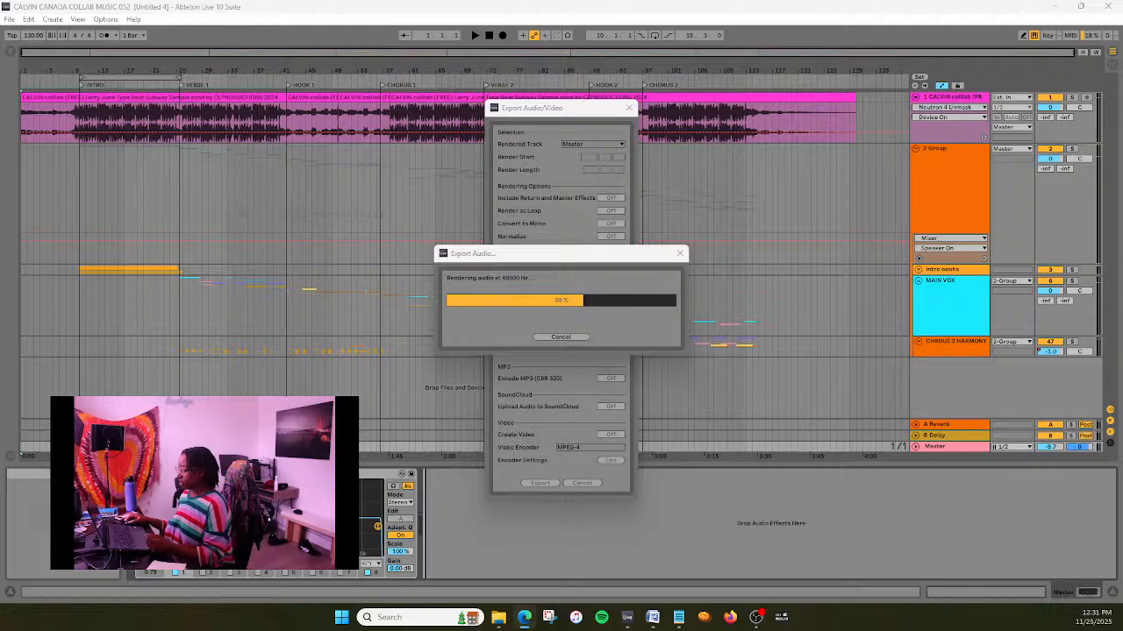
- Switch to the Canva album cover design, close the extra File Explorer window and place the remaining one over the design
{"action": "left_click_drag", "start_coordinate": [2, 114], "coordinate": [780, 2]}
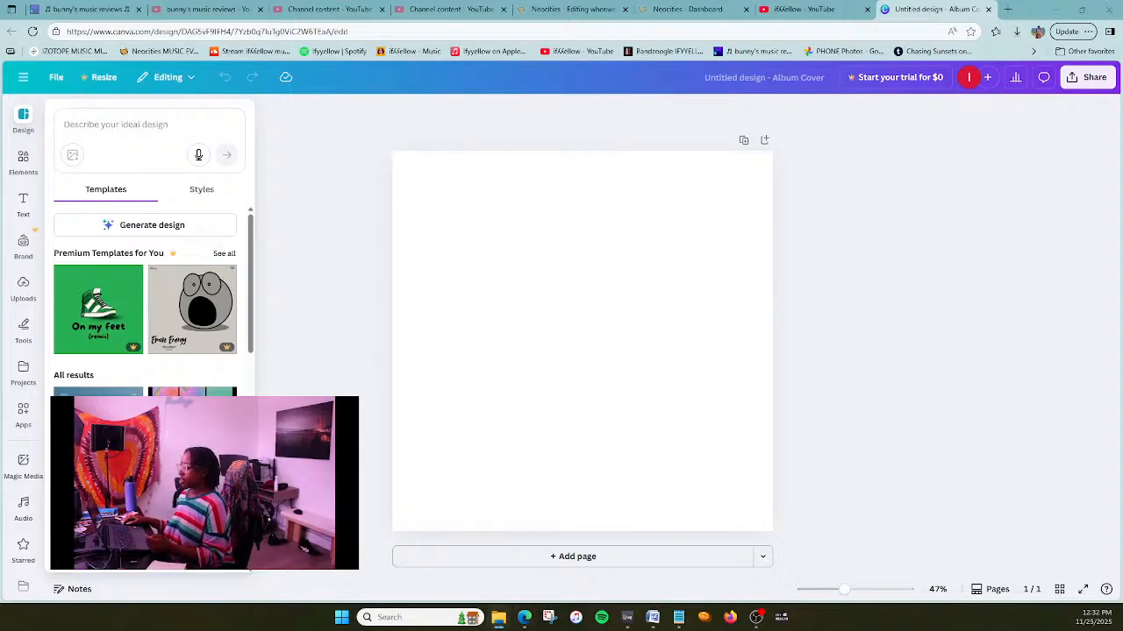
{"action": "left_click_drag", "start_coordinate": [622, 2], "coordinate": [622, 258]}
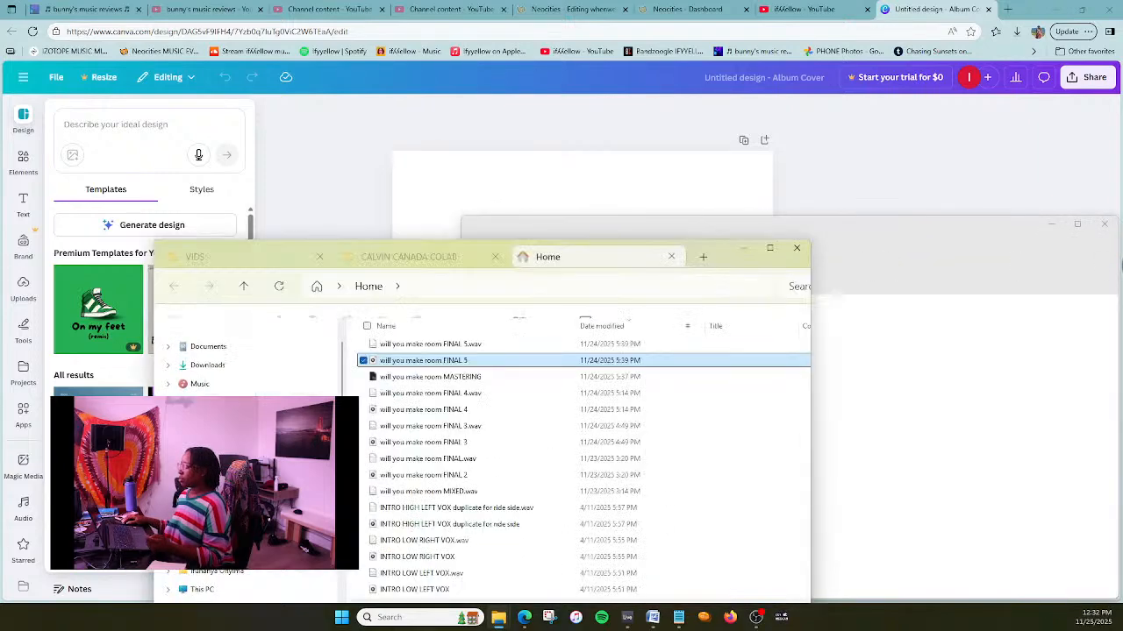
{"action": "left_click", "coordinate": [1105, 226]}
{"action": "left_click_drag", "start_coordinate": [632, 257], "coordinate": [669, 176]}
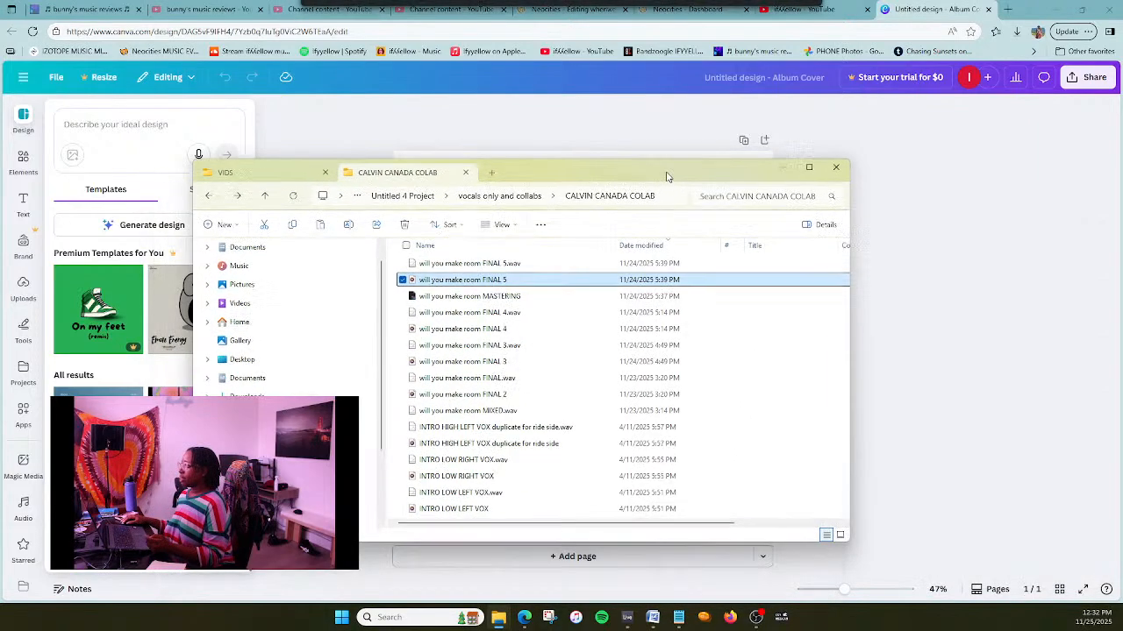
- Open the "cover art pics" folder in a new File Explorer tab
{"action": "left_click", "coordinate": [493, 173]}
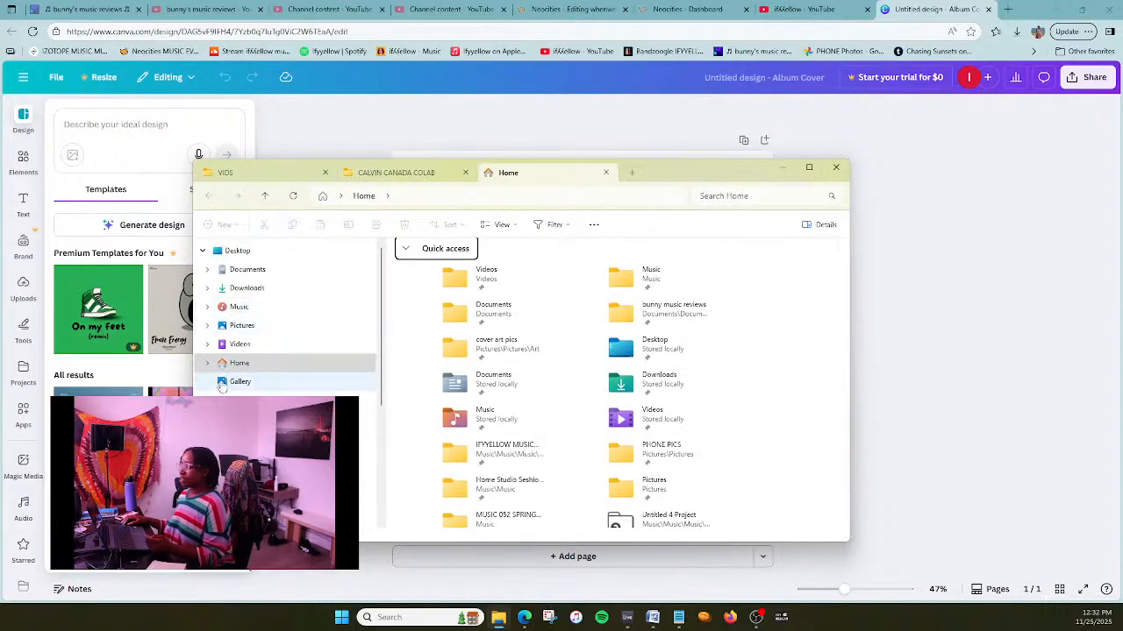
{"action": "left_click", "coordinate": [237, 362]}
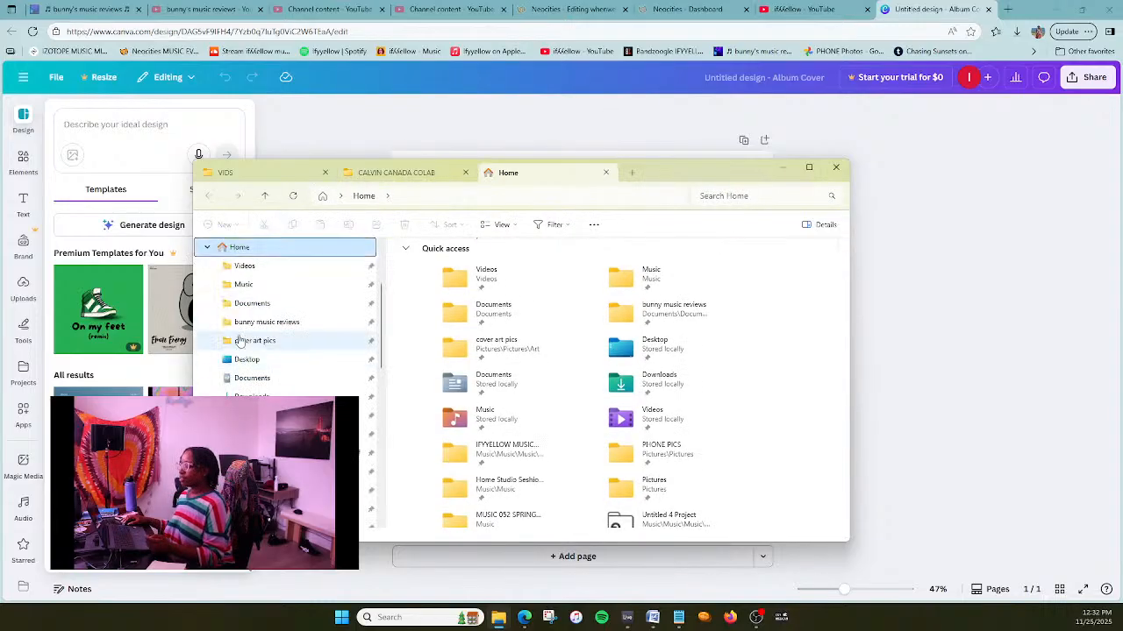
{"action": "scroll", "coordinate": [238, 341], "scroll_direction": "up", "scroll_amount": 1}
{"action": "scroll", "coordinate": [246, 346], "scroll_direction": "up", "scroll_amount": 1}
{"action": "scroll", "coordinate": [301, 366], "scroll_direction": "down", "scroll_amount": 1}
{"action": "scroll", "coordinate": [301, 420], "scroll_direction": "up", "scroll_amount": 1}
{"action": "scroll", "coordinate": [301, 448], "scroll_direction": "down", "scroll_amount": 1}
{"action": "left_click", "coordinate": [280, 398]}
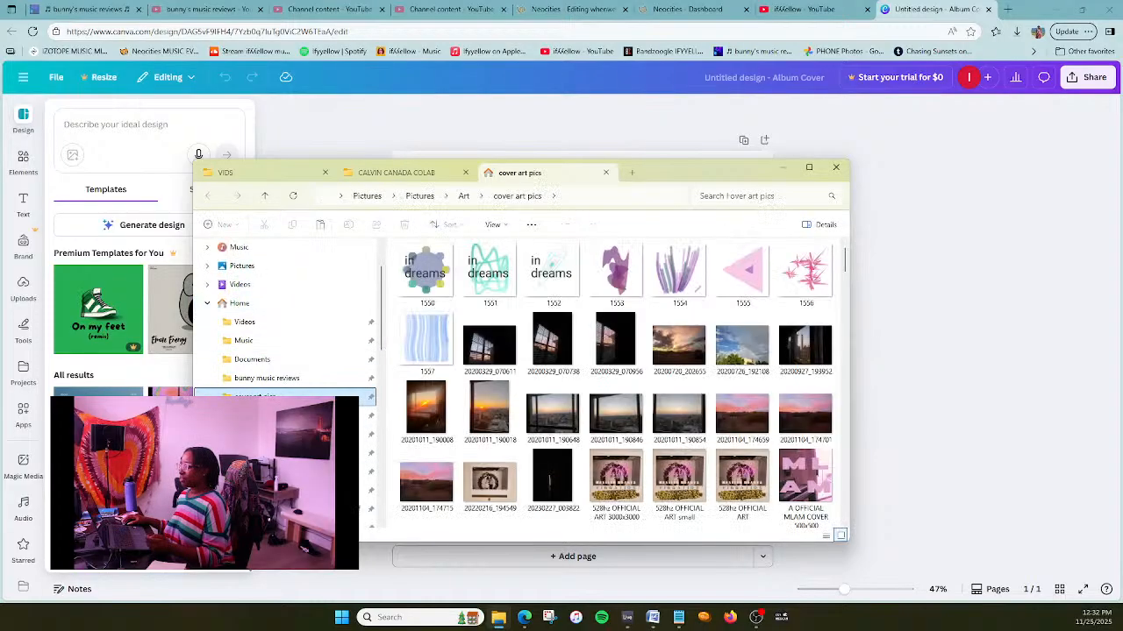
- Look through the "cover art pics" folder and preview the orange flower photo IMG_8231 at a larger size
{"action": "left_click_drag", "start_coordinate": [716, 179], "coordinate": [943, 134]}
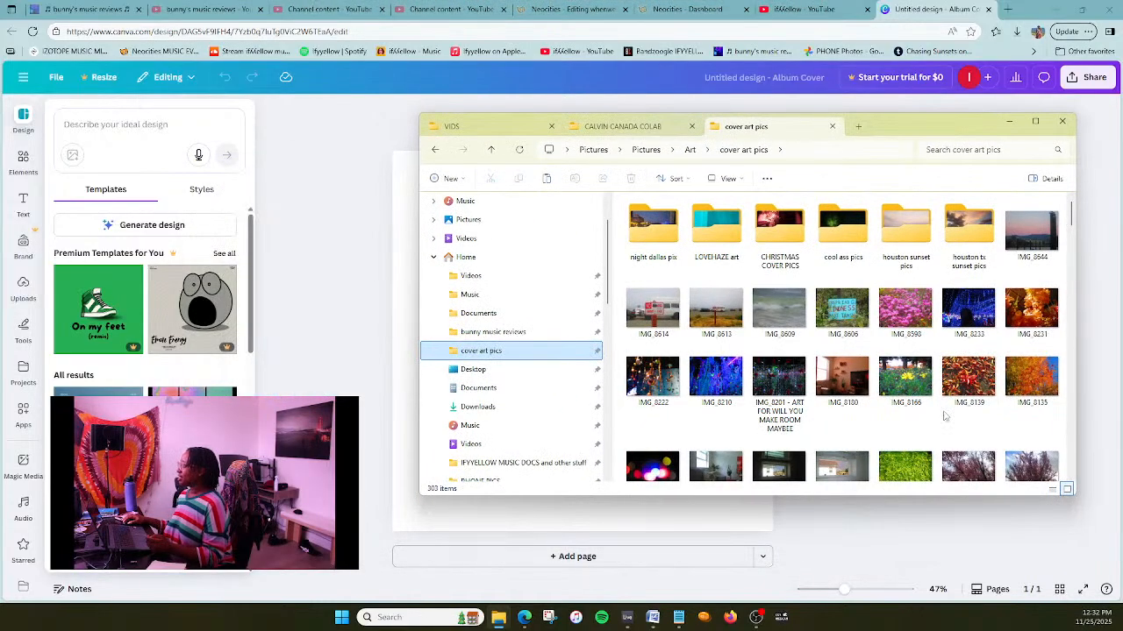
{"action": "scroll", "coordinate": [945, 416], "scroll_direction": "down", "scroll_amount": 1}
{"action": "scroll", "coordinate": [945, 416], "scroll_direction": "down", "scroll_amount": 10}
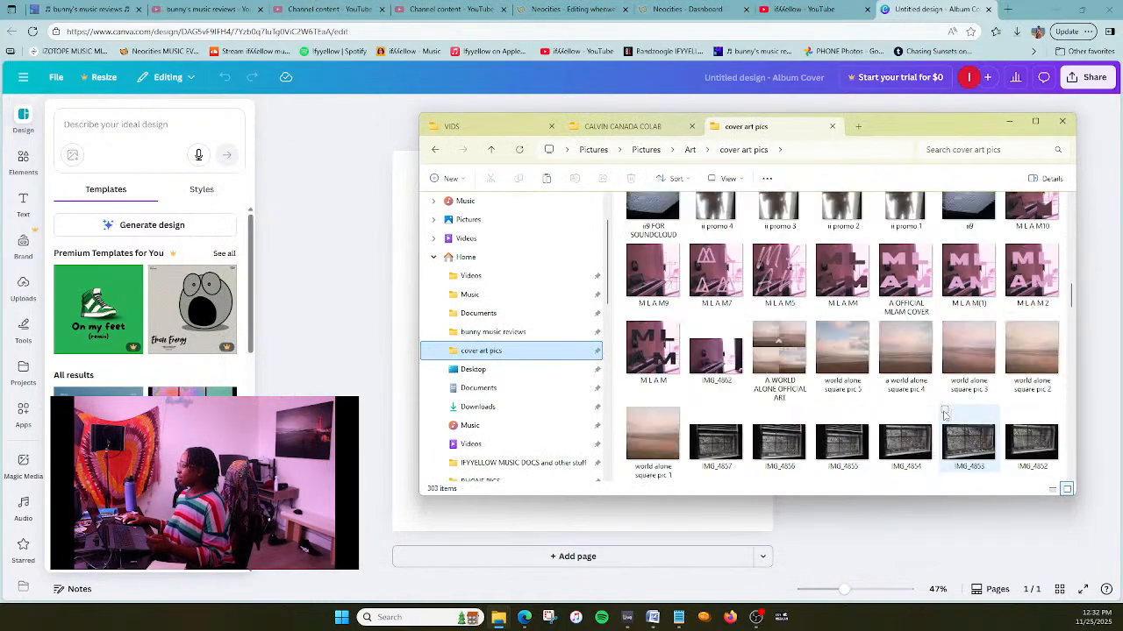
{"action": "scroll", "coordinate": [945, 416], "scroll_direction": "down", "scroll_amount": 10}
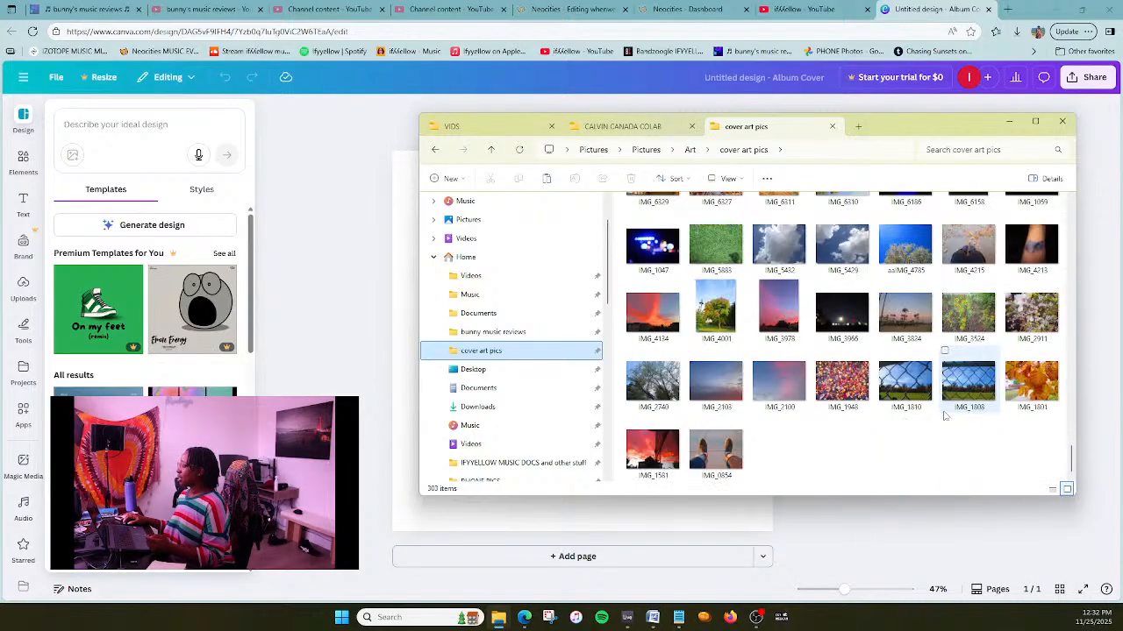
{"action": "scroll", "coordinate": [945, 416], "scroll_direction": "up", "scroll_amount": 15}
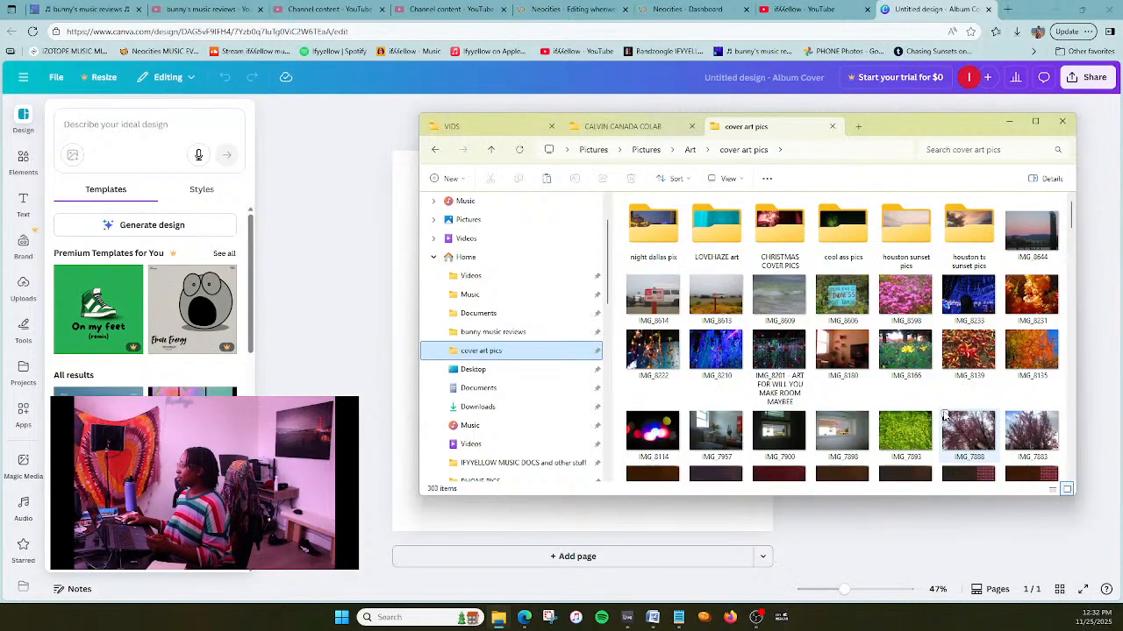
{"action": "left_click", "coordinate": [1033, 298]}
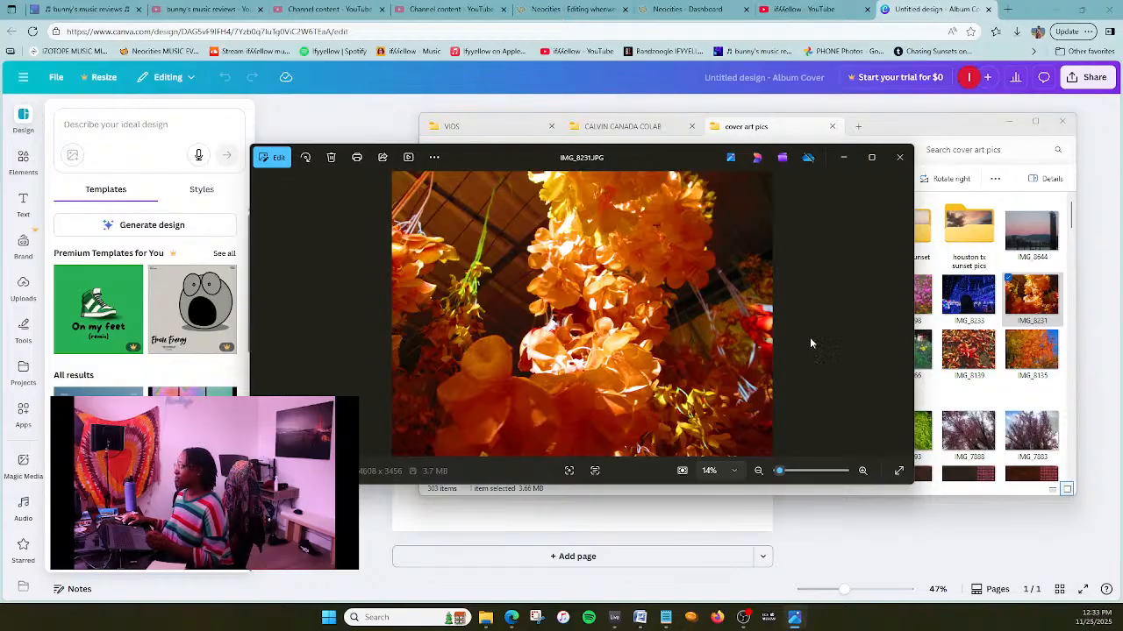
{"action": "left_click", "coordinate": [910, 164]}
- Move the folder window so the blank cover page is exposed and place photo IMG_8231 on the page
{"action": "left_click_drag", "start_coordinate": [909, 126], "coordinate": [989, 167]}
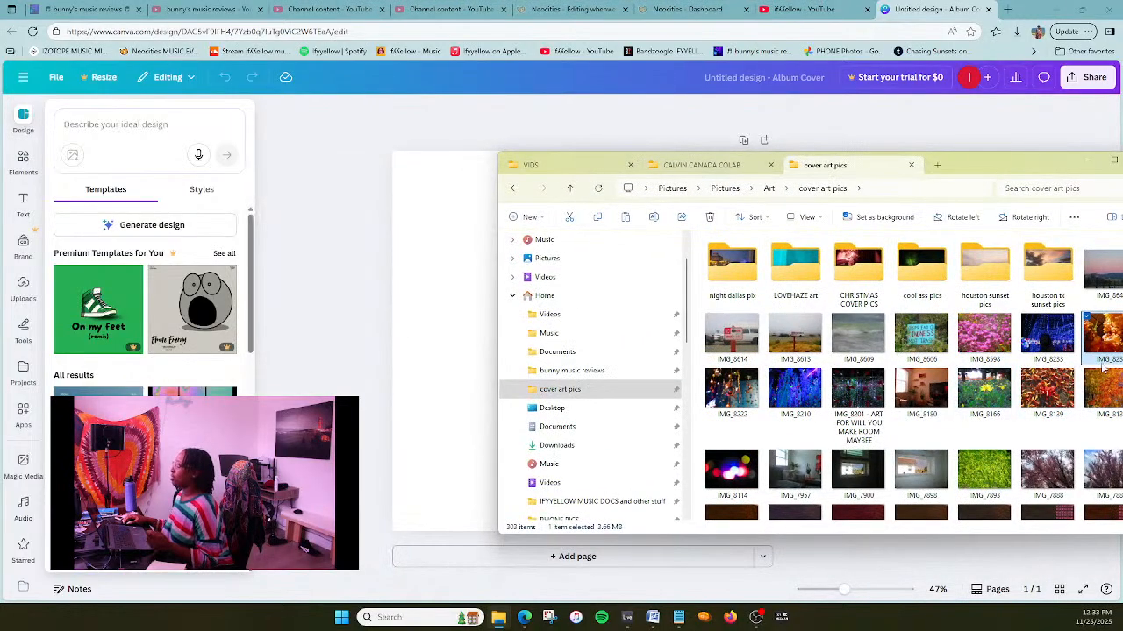
{"action": "left_click_drag", "start_coordinate": [957, 164], "coordinate": [819, 231]}
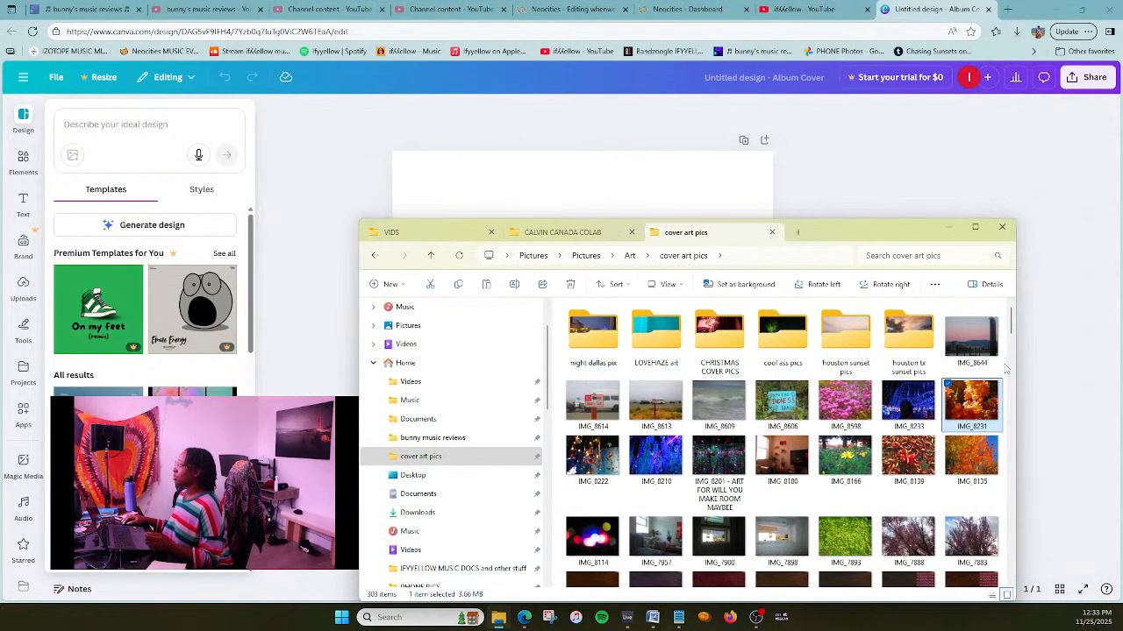
{"action": "left_click_drag", "start_coordinate": [980, 380], "coordinate": [653, 174]}
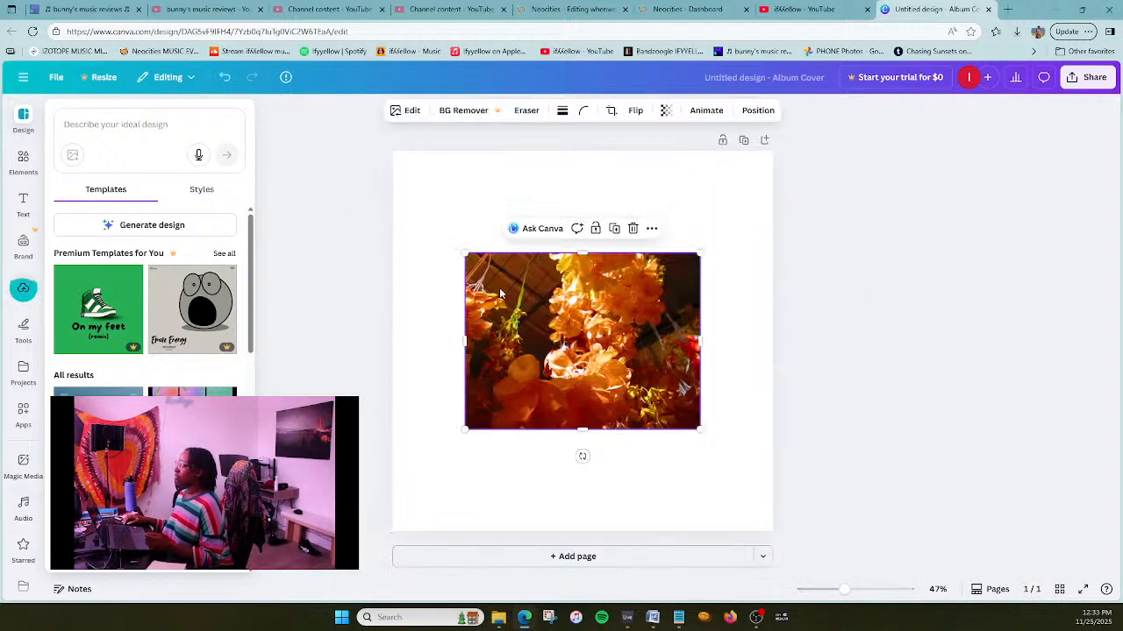
- Enlarge the flower photo and align it so that it covers the whole square album cover page
{"action": "left_click_drag", "start_coordinate": [470, 259], "coordinate": [390, 134]}
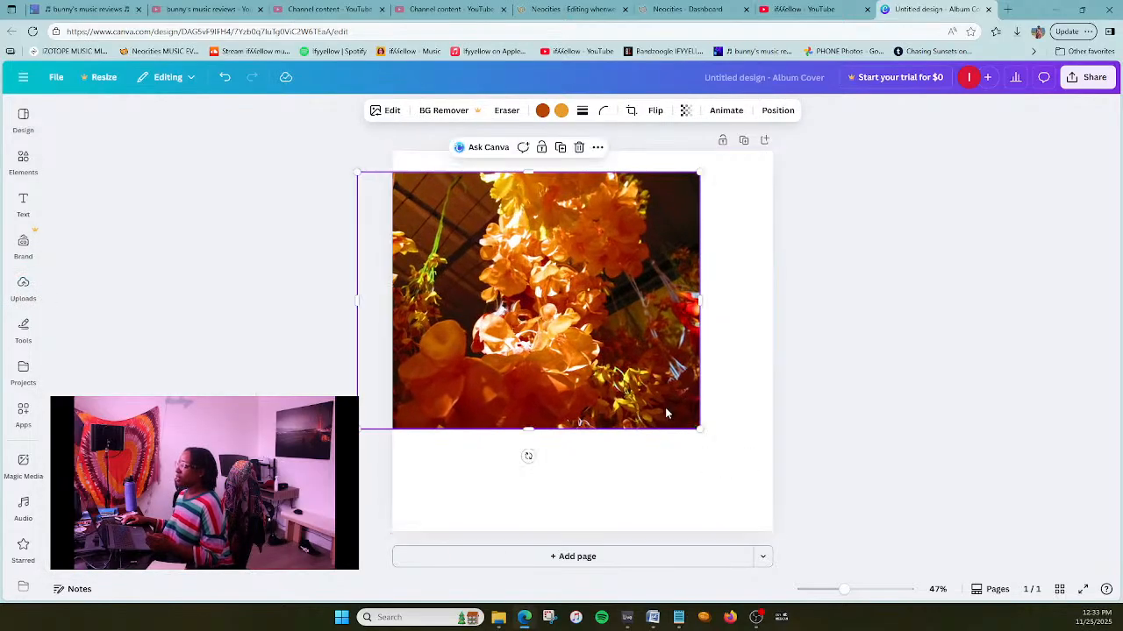
{"action": "left_click_drag", "start_coordinate": [701, 430], "coordinate": [830, 541]}
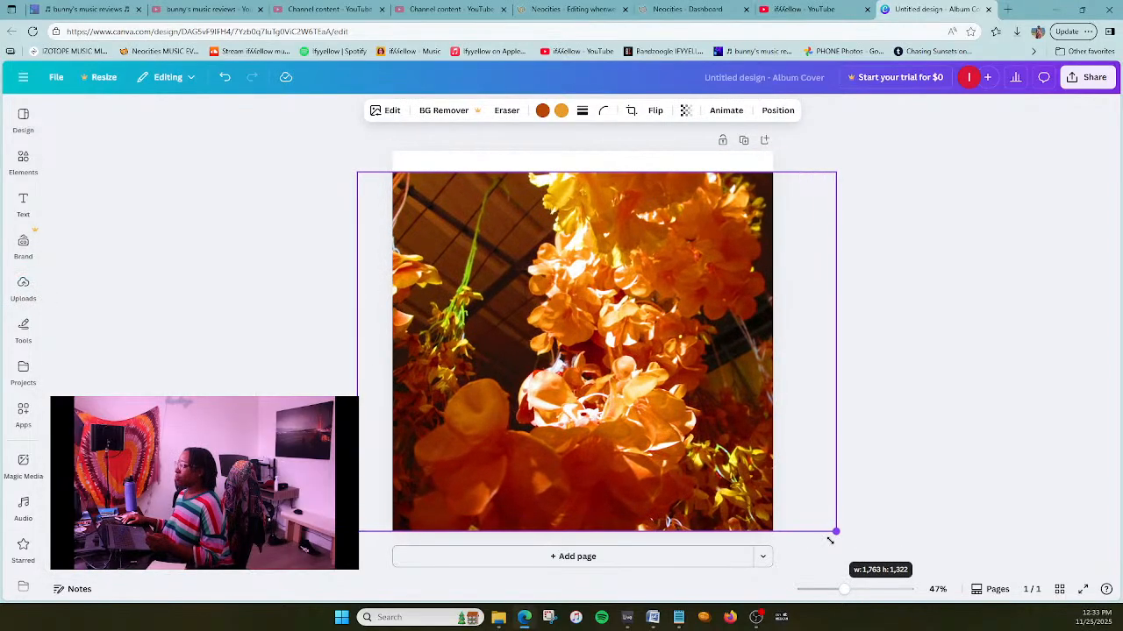
{"action": "left_click_drag", "start_coordinate": [592, 391], "coordinate": [588, 366]}
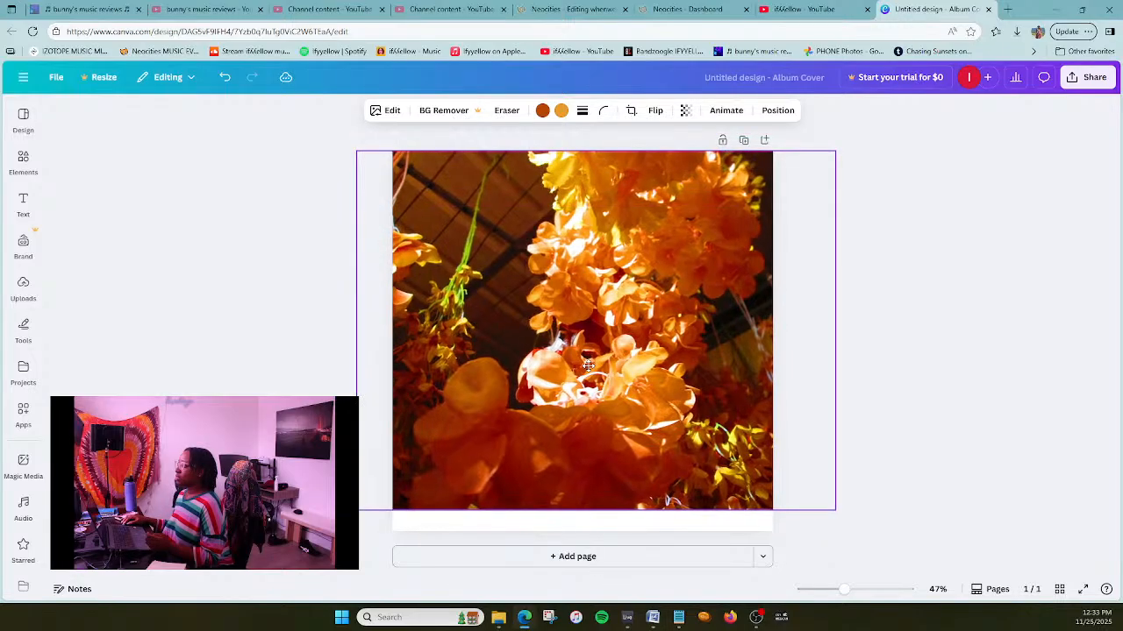
{"action": "left_click_drag", "start_coordinate": [835, 511], "coordinate": [860, 533]}
{"action": "left_click_drag", "start_coordinate": [603, 424], "coordinate": [574, 424]}
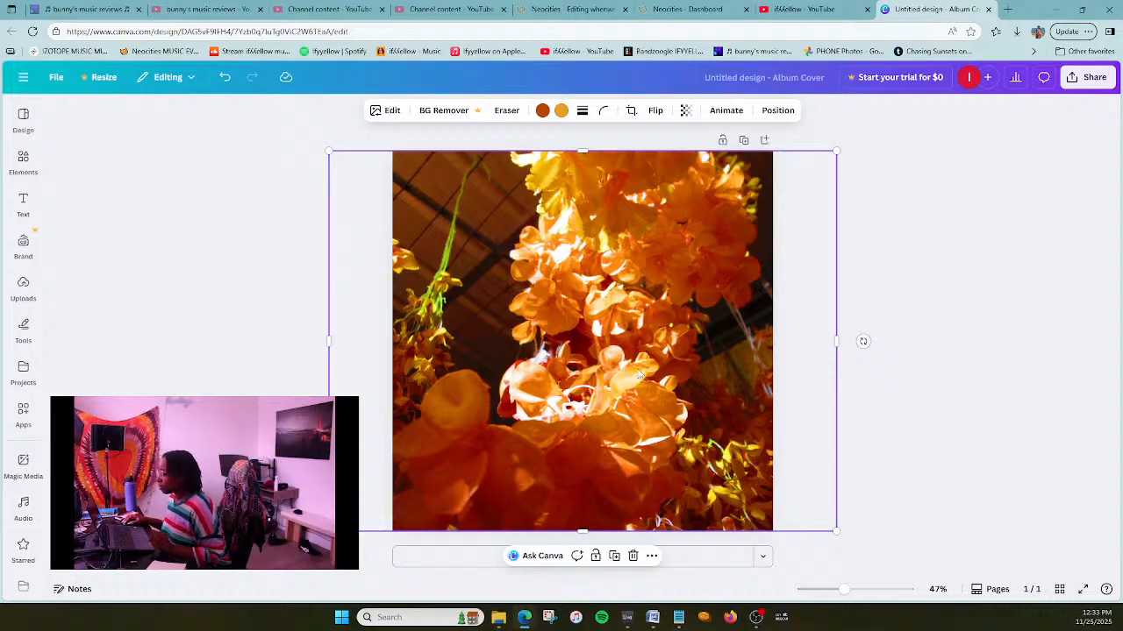
- Fine-tune the horizontal position of the flower photo within the cover and deselect it
{"action": "left_click_drag", "start_coordinate": [638, 375], "coordinate": [656, 369]}
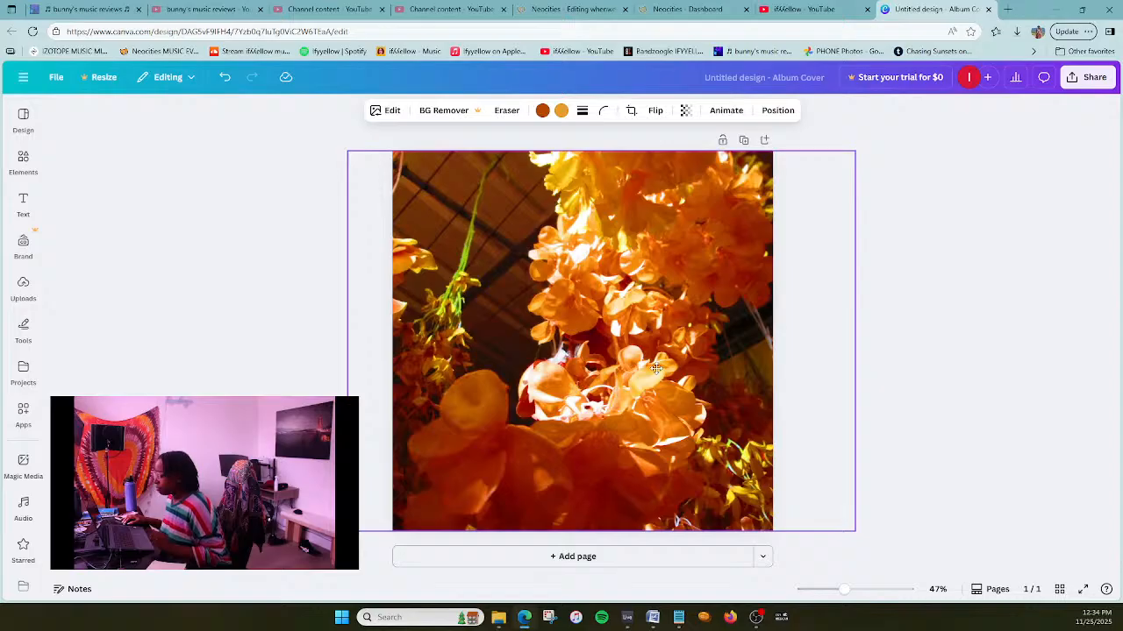
{"action": "left_click_drag", "start_coordinate": [656, 369], "coordinate": [654, 369]}
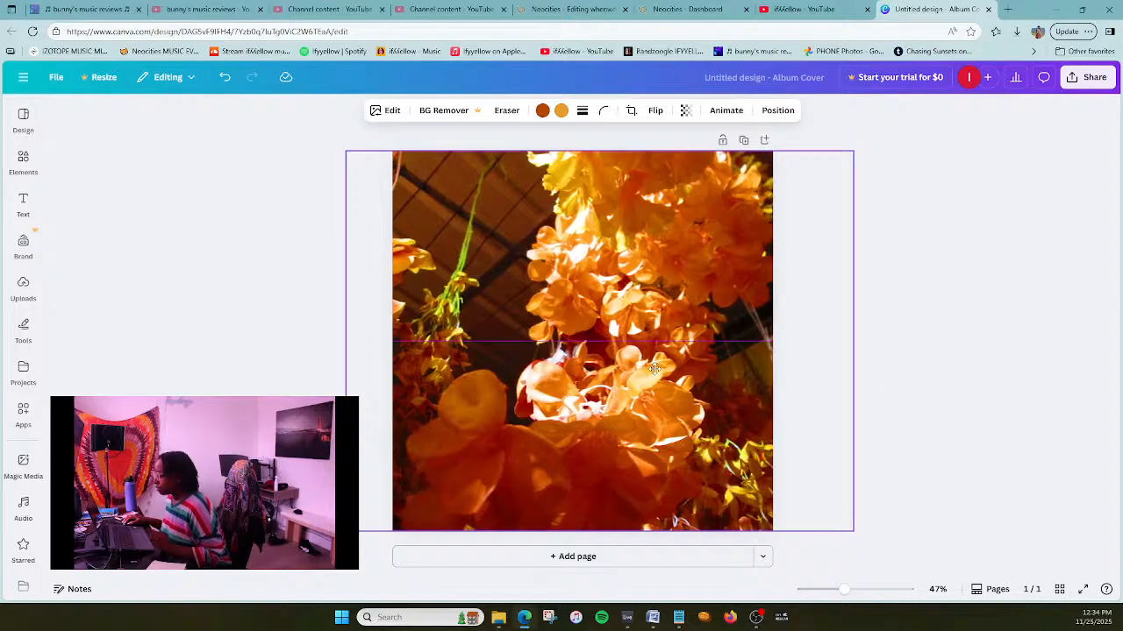
{"action": "left_click_drag", "start_coordinate": [654, 370], "coordinate": [653, 370]}
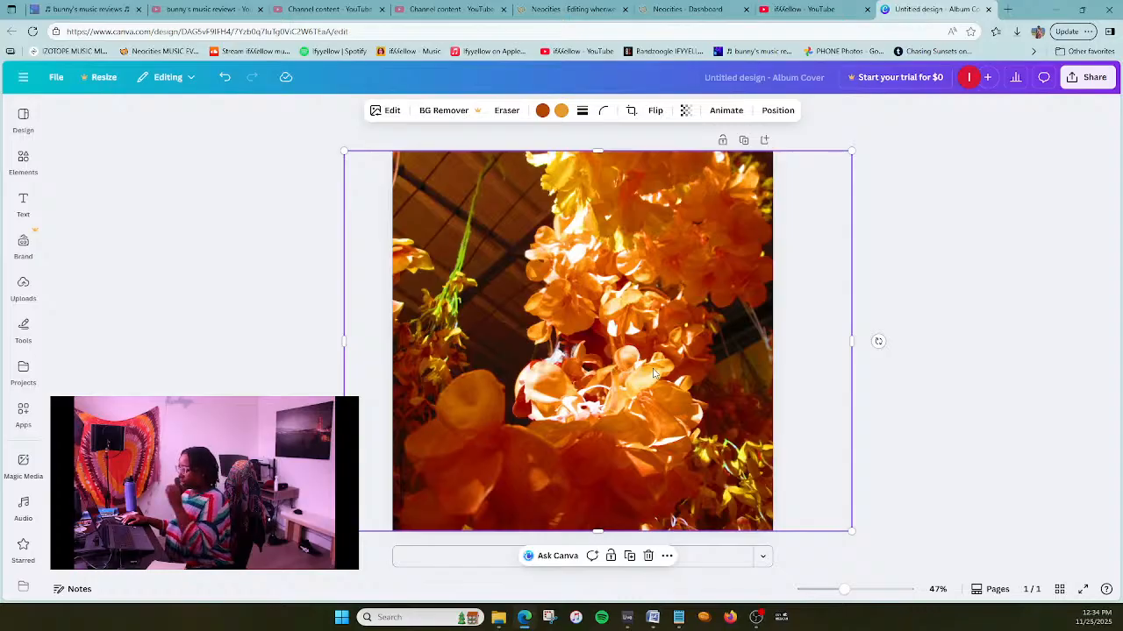
{"action": "left_click_drag", "start_coordinate": [652, 369], "coordinate": [651, 373]}
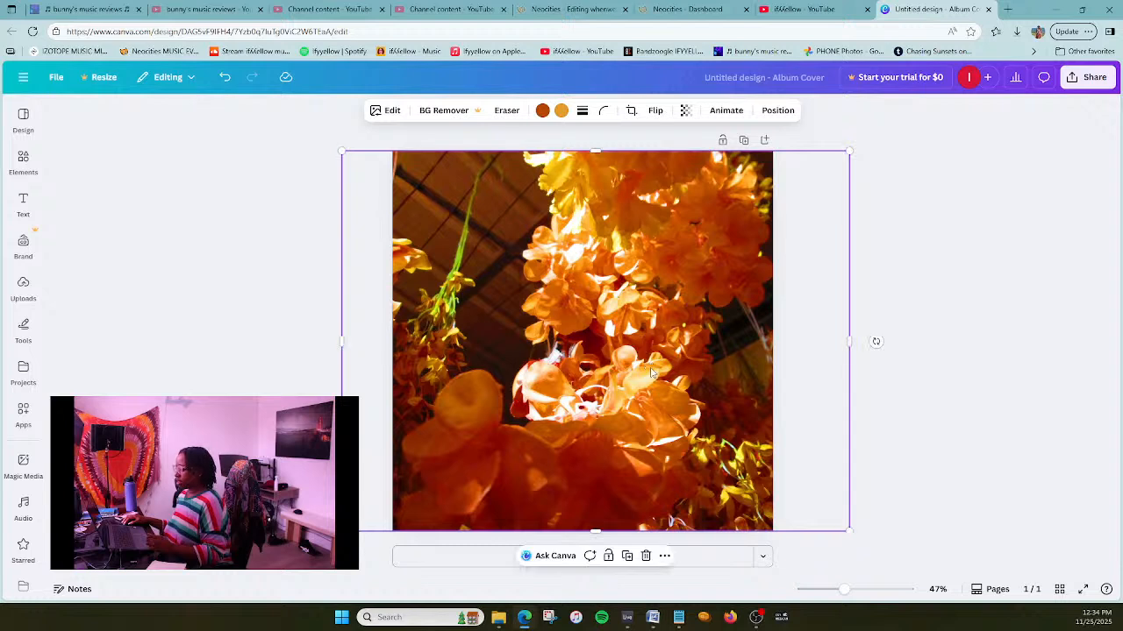
{"action": "left_click_drag", "start_coordinate": [652, 373], "coordinate": [654, 368]}
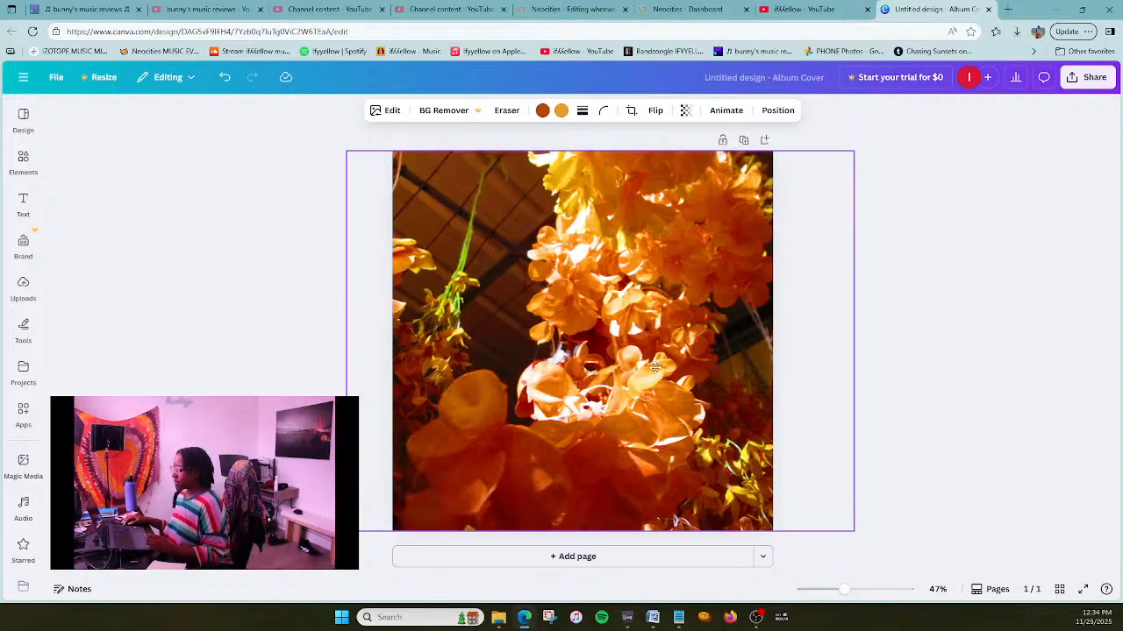
{"action": "left_click_drag", "start_coordinate": [654, 369], "coordinate": [650, 370]}
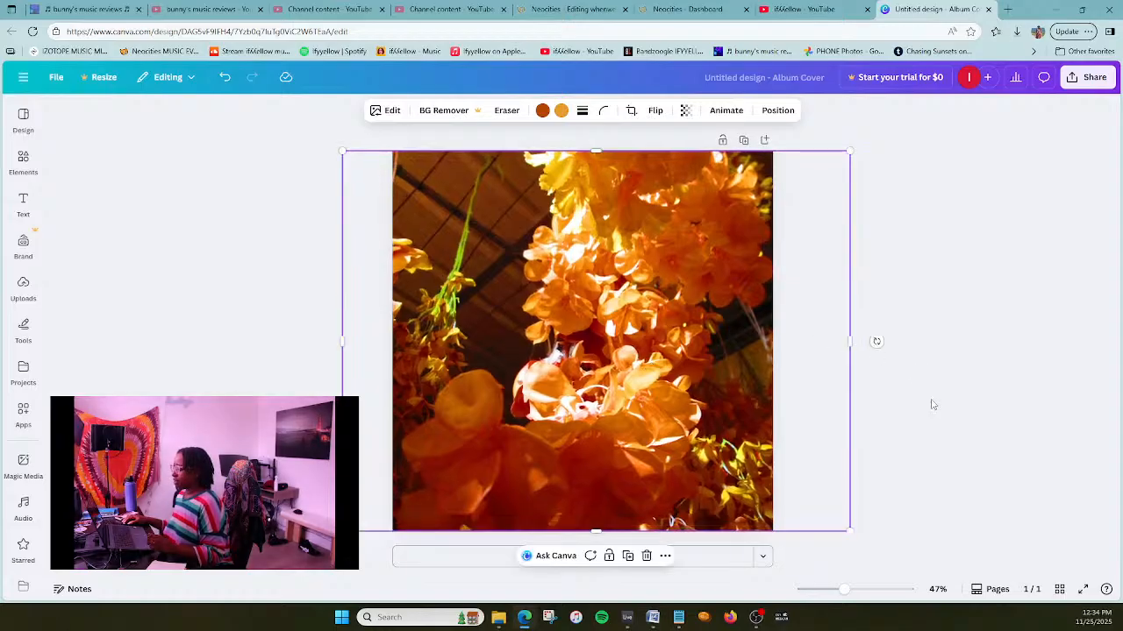
{"action": "left_click", "coordinate": [912, 316]}
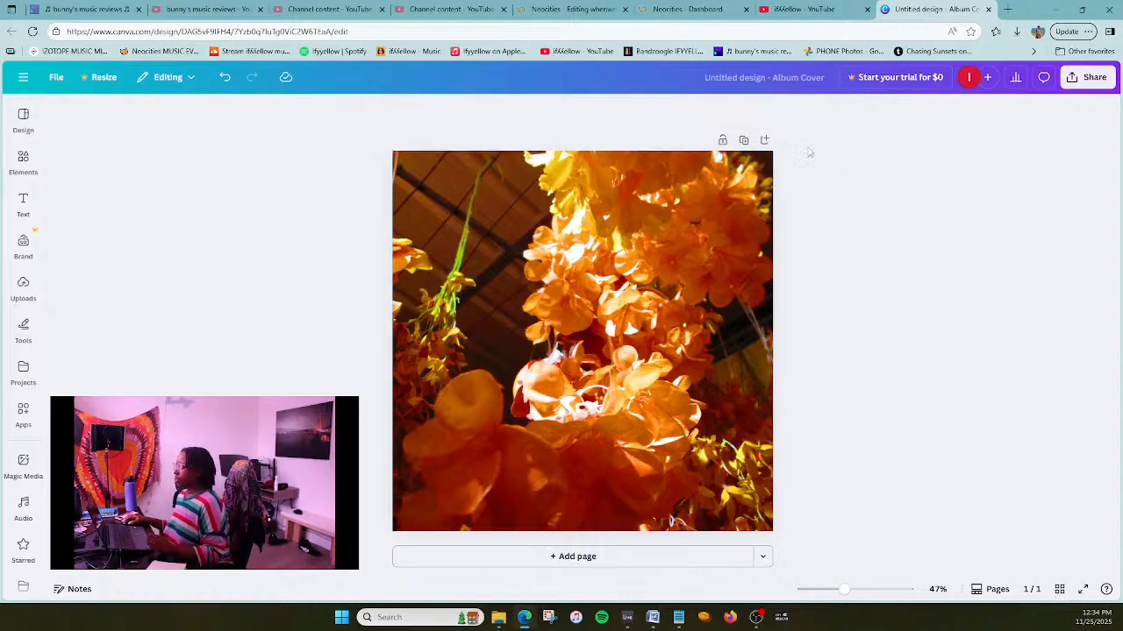
- Rename the album cover design as "will you make room album art"
{"action": "type", "text": "will"}
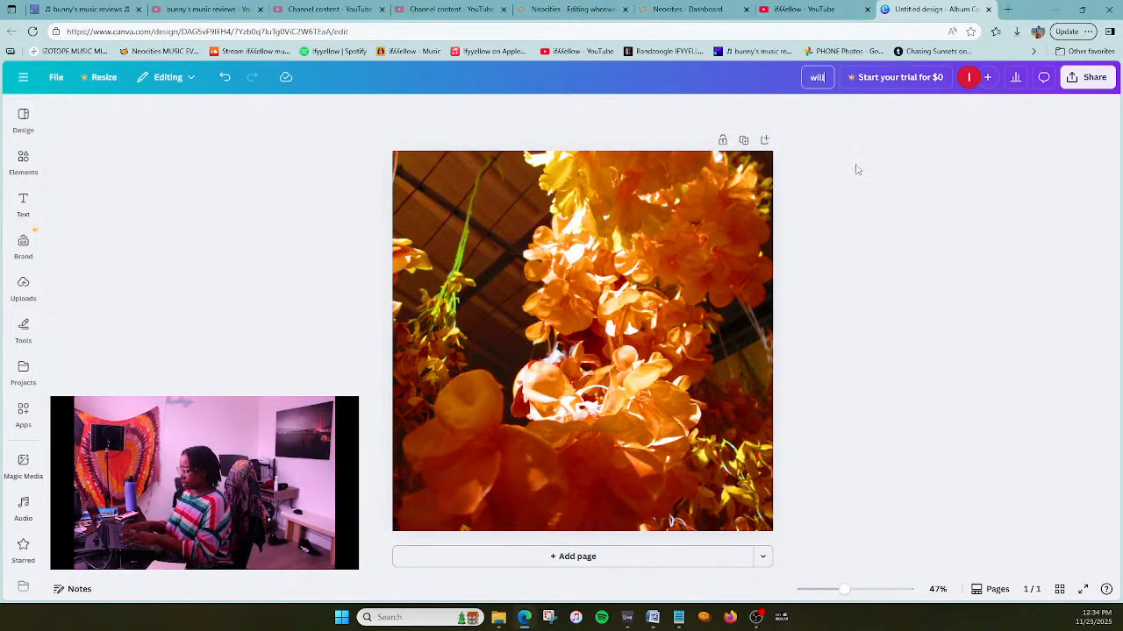
{"action": "type", "text": " you make room album art"}
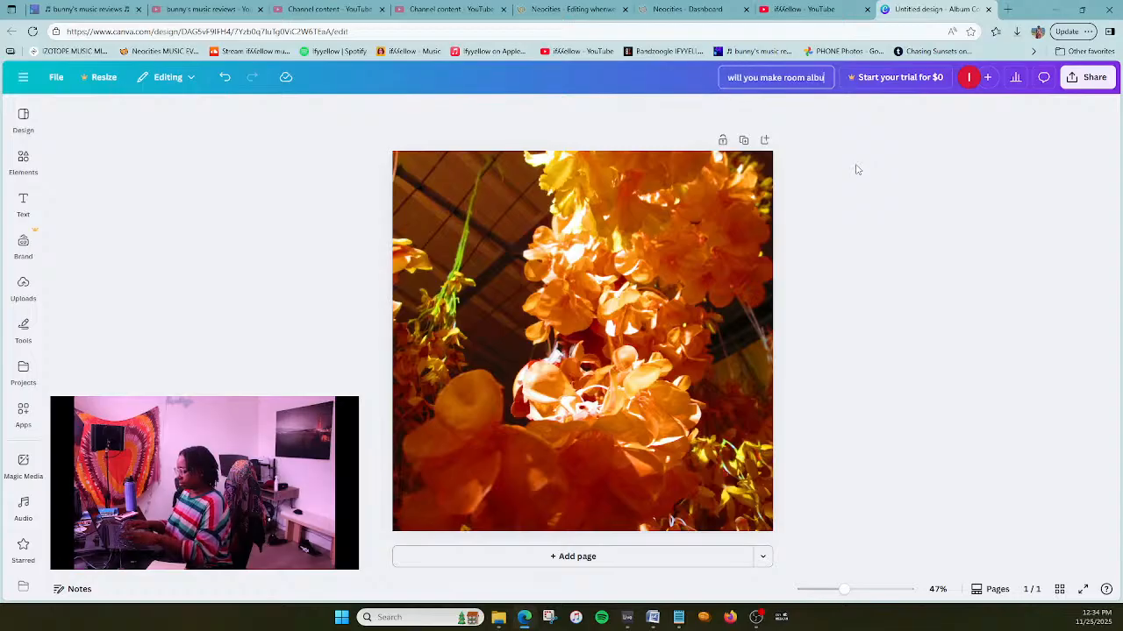
{"action": "key", "text": "Return"}
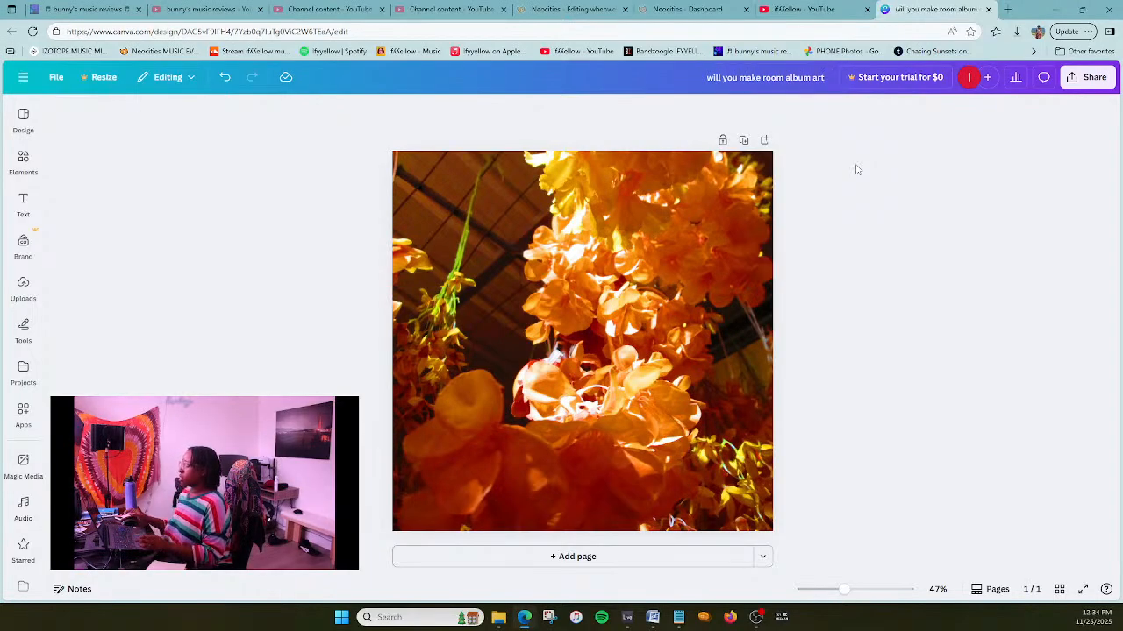
- Switch to Ableton Live, open the recent set "will you make room MASTERING" and show its Arrangement View
{"action": "left_click", "coordinate": [638, 623]}
{"action": "left_click", "coordinate": [9, 18]}
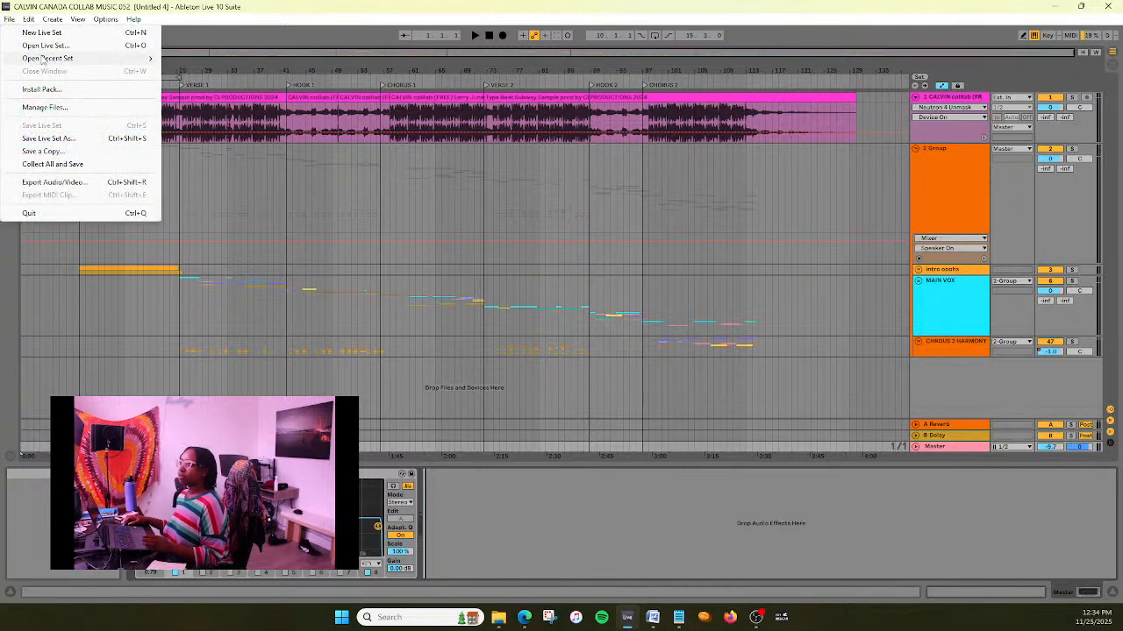
{"action": "mouse_move", "coordinate": [118, 55]}
{"action": "left_click", "coordinate": [237, 71]}
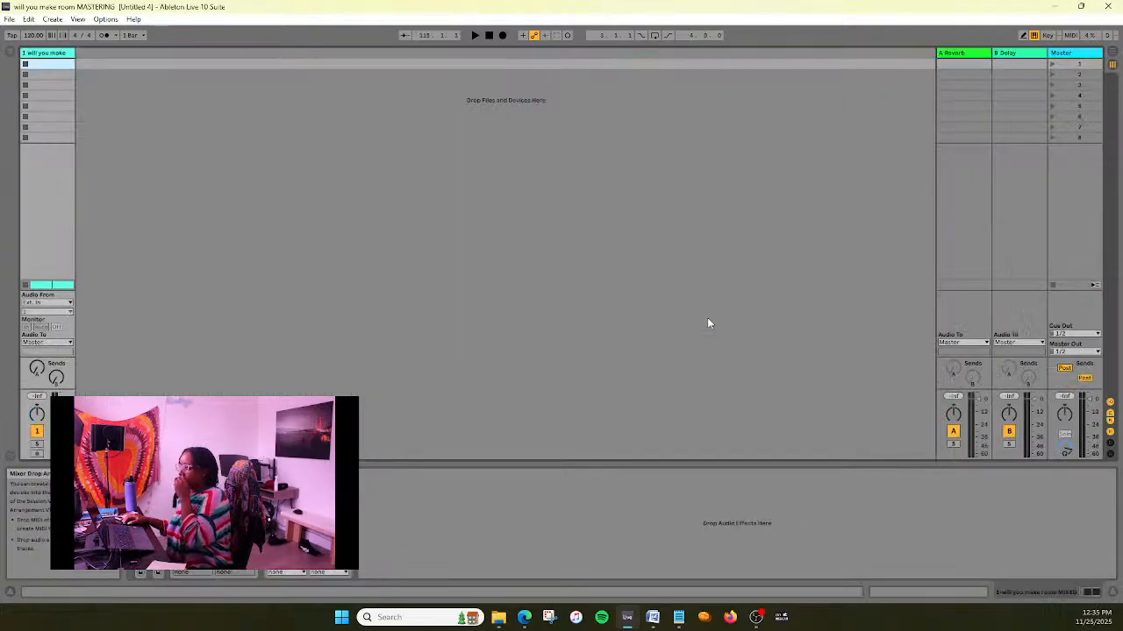
{"action": "left_click", "coordinate": [1112, 53]}
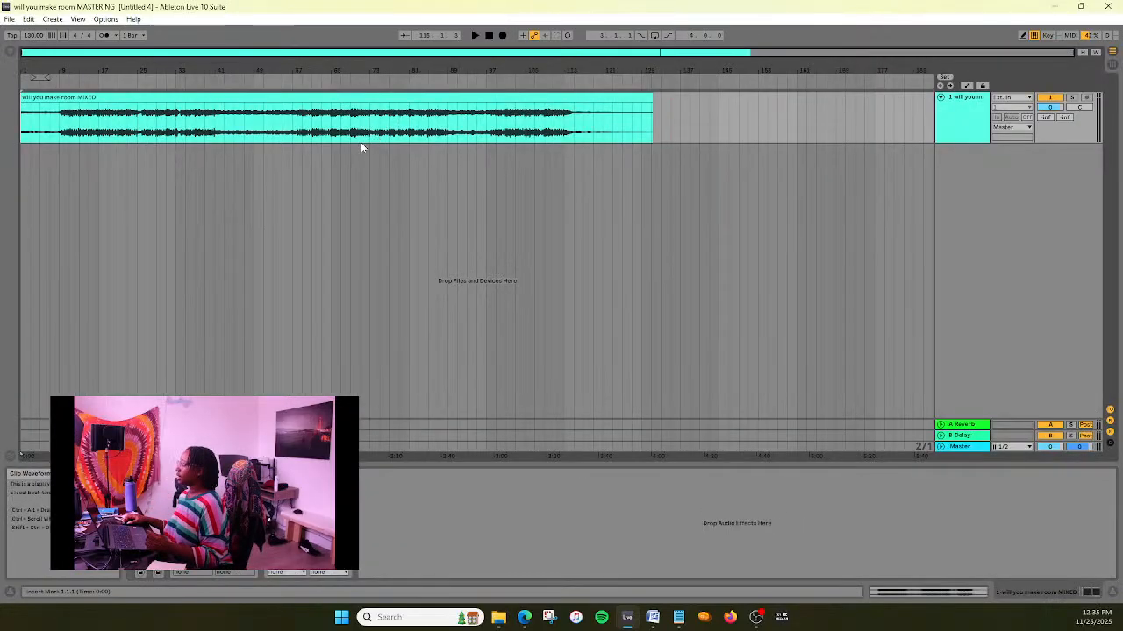
- Return the playback position to the start of the "will you make room MIXED" clip, play its opening and stop
{"action": "left_click", "coordinate": [67, 97]}
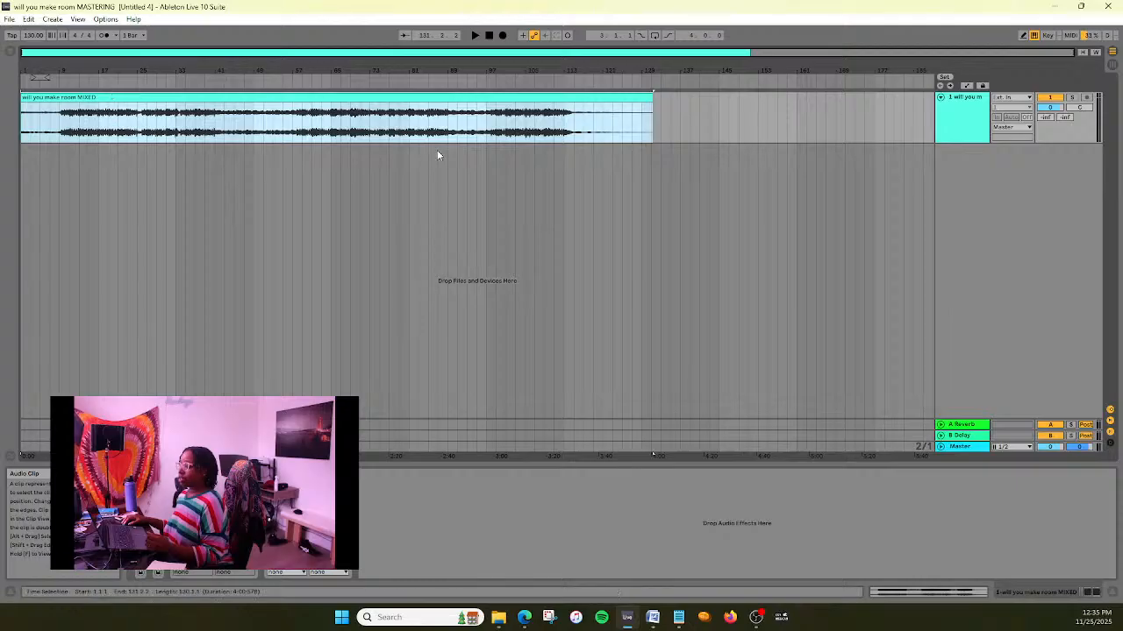
{"action": "left_click", "coordinate": [490, 36]}
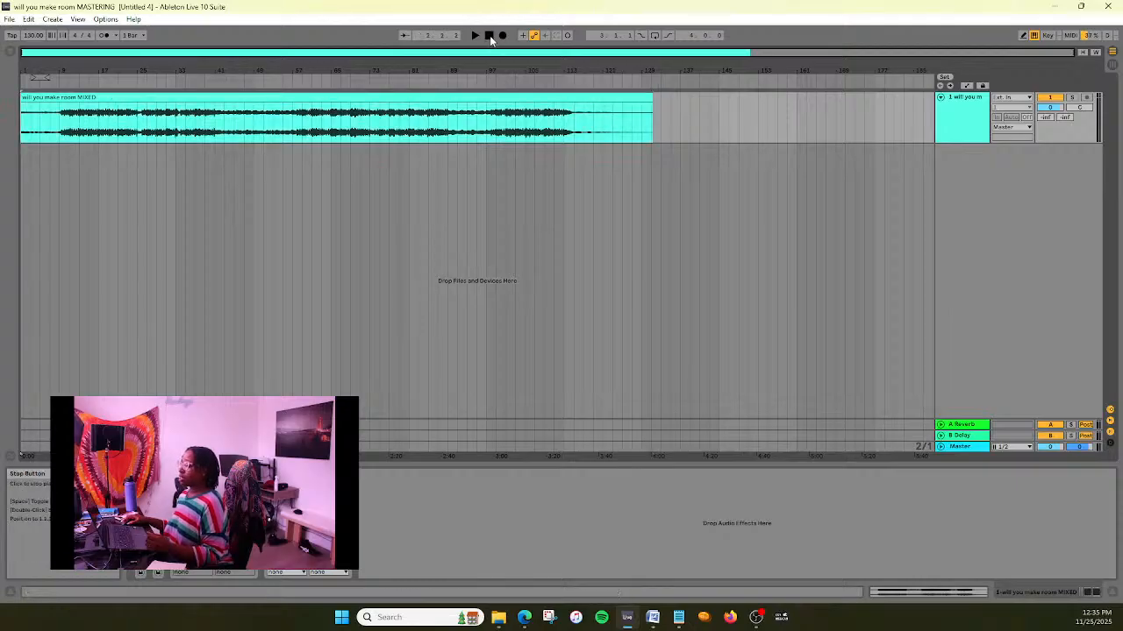
{"action": "left_click", "coordinate": [68, 93]}
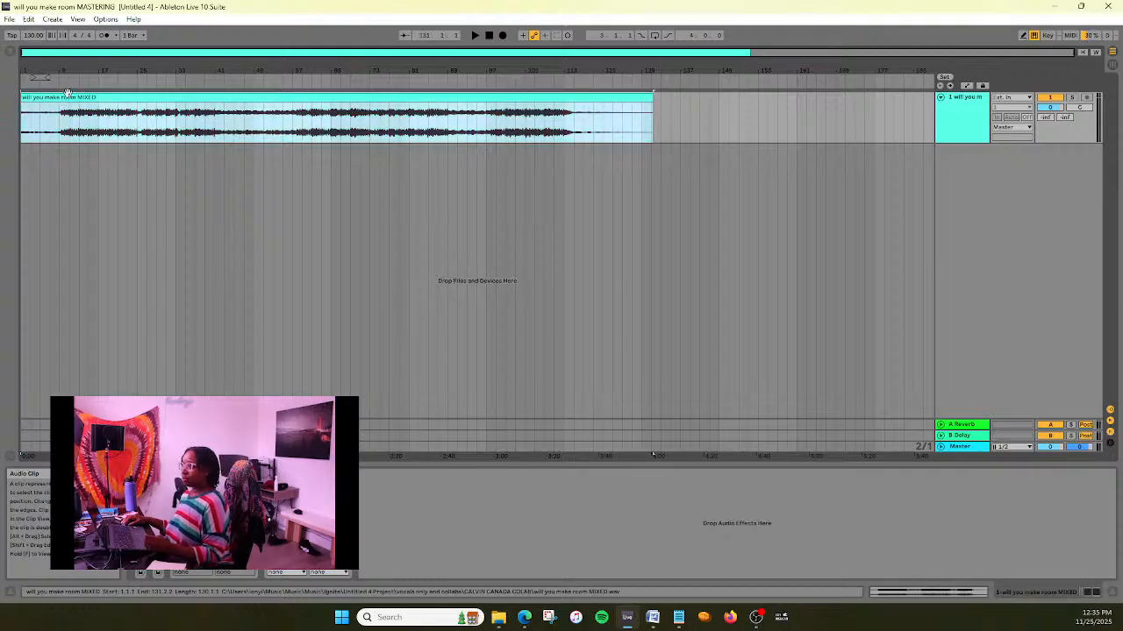
{"action": "left_click", "coordinate": [489, 36]}
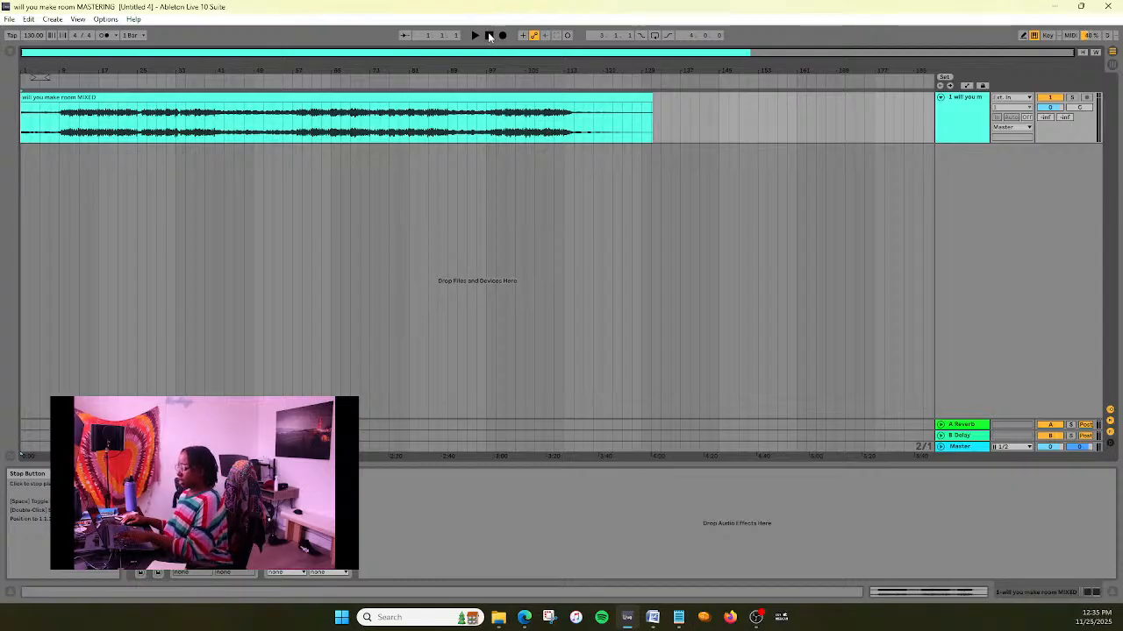
{"action": "left_click", "coordinate": [475, 36]}
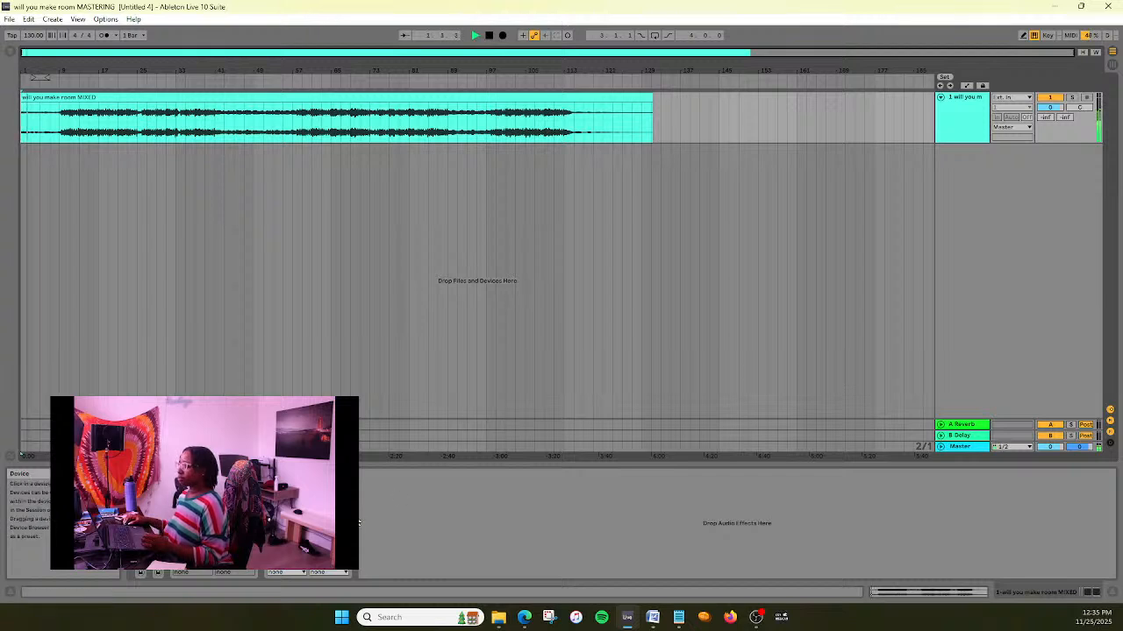
{"action": "key", "text": "space"}
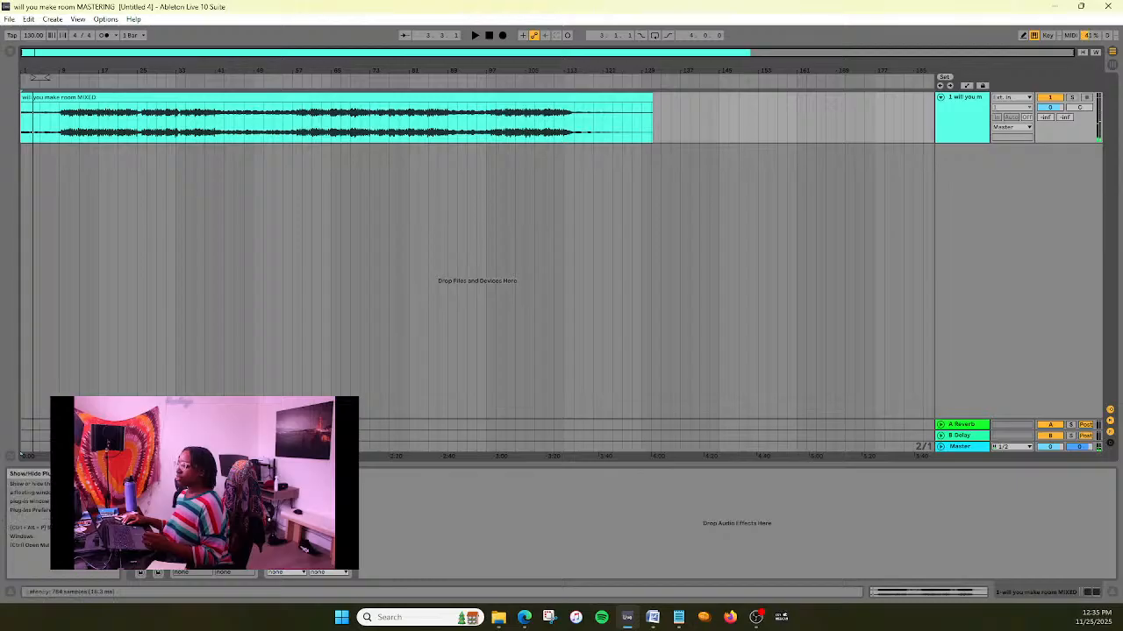
- Inspect the Ozone 10 Vintage Limiter and the Ozone 10 equalizer settings on the mixed track, closing each plug-in window
{"action": "left_click", "coordinate": [288, 474]}
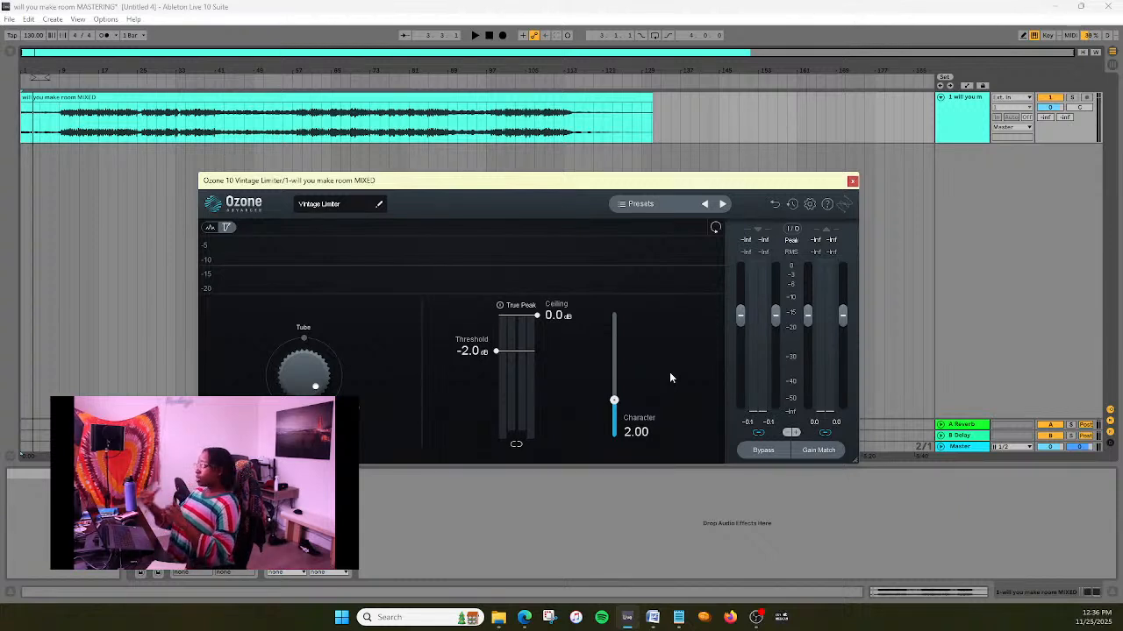
{"action": "left_click", "coordinate": [853, 182]}
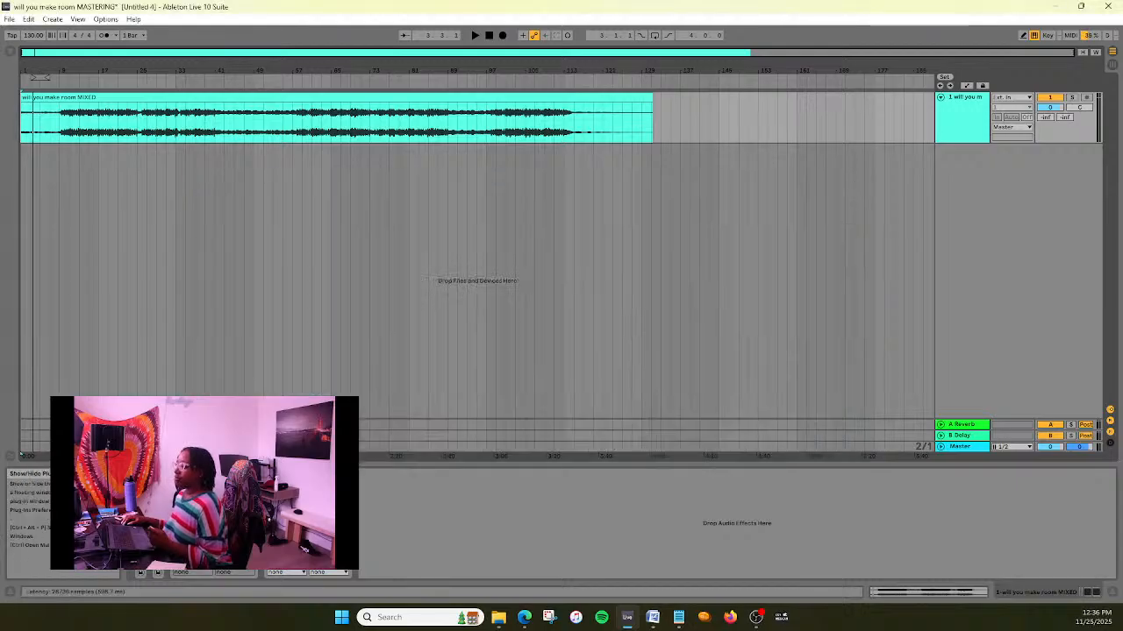
{"action": "left_click", "coordinate": [284, 475]}
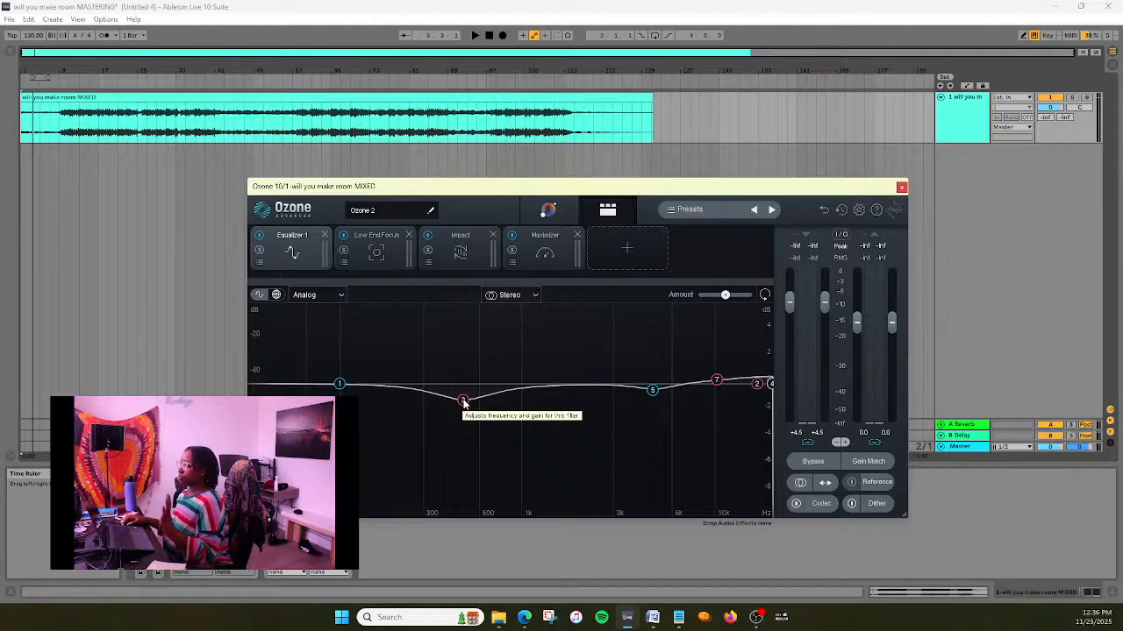
{"action": "key", "text": "ctrl+alt+p"}
{"action": "right_click", "coordinate": [213, 474]}
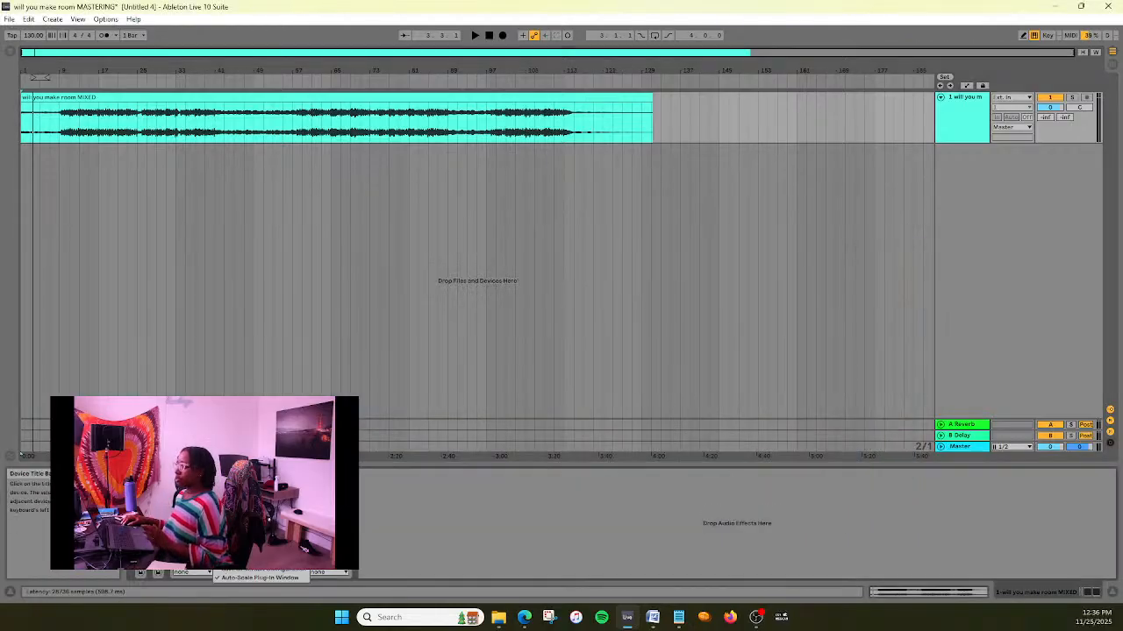
{"action": "key", "text": "Escape"}
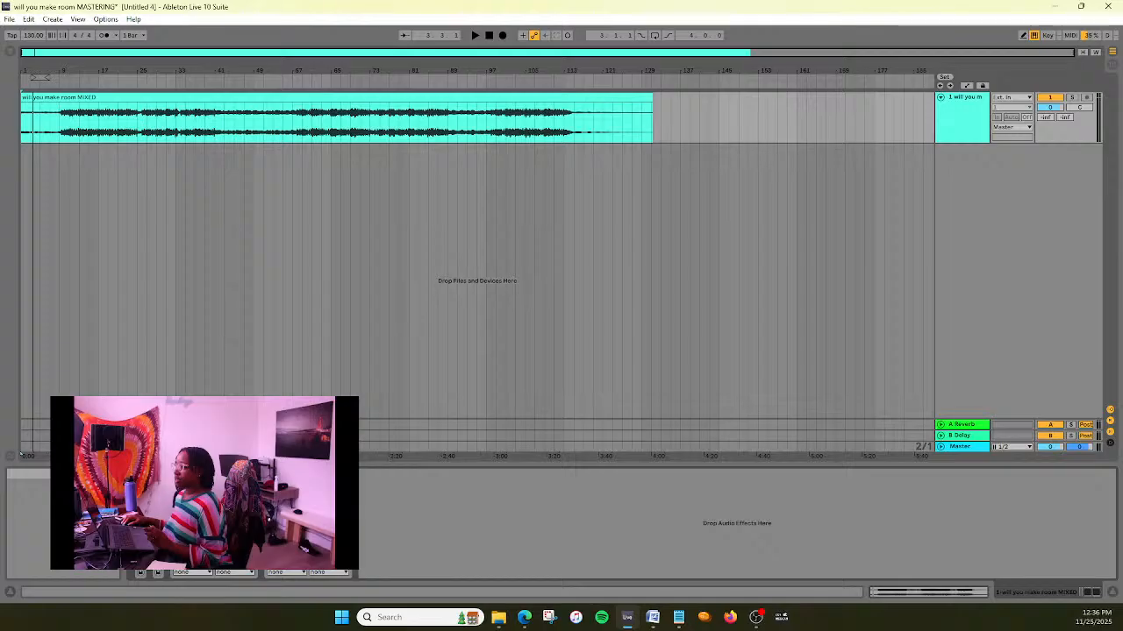
{"action": "key", "text": "ctrl+alt+p"}
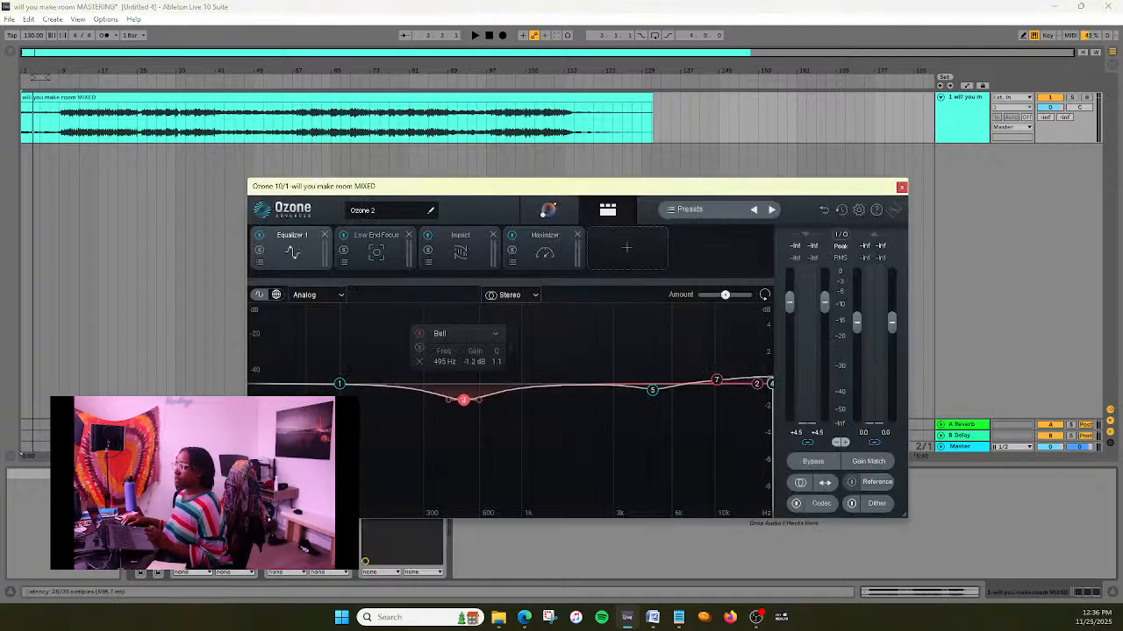
{"action": "left_click", "coordinate": [213, 474]}
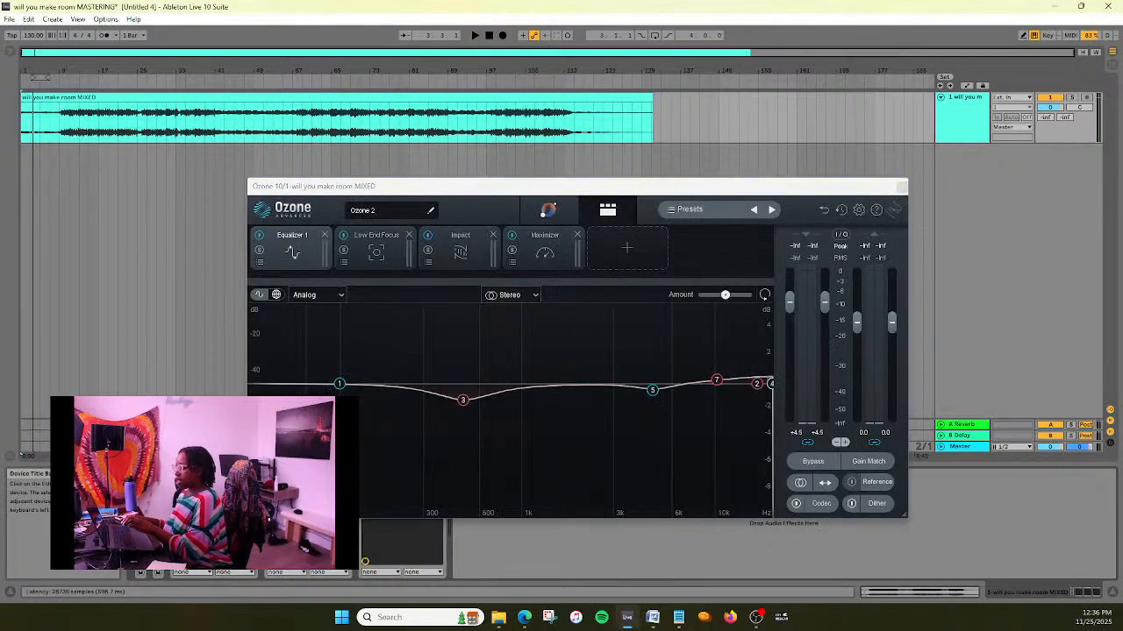
- Try a gain of 1.0 dB on bell band 3 of the Ozone equalizer, and undo the change
{"action": "left_click", "coordinate": [462, 402]}
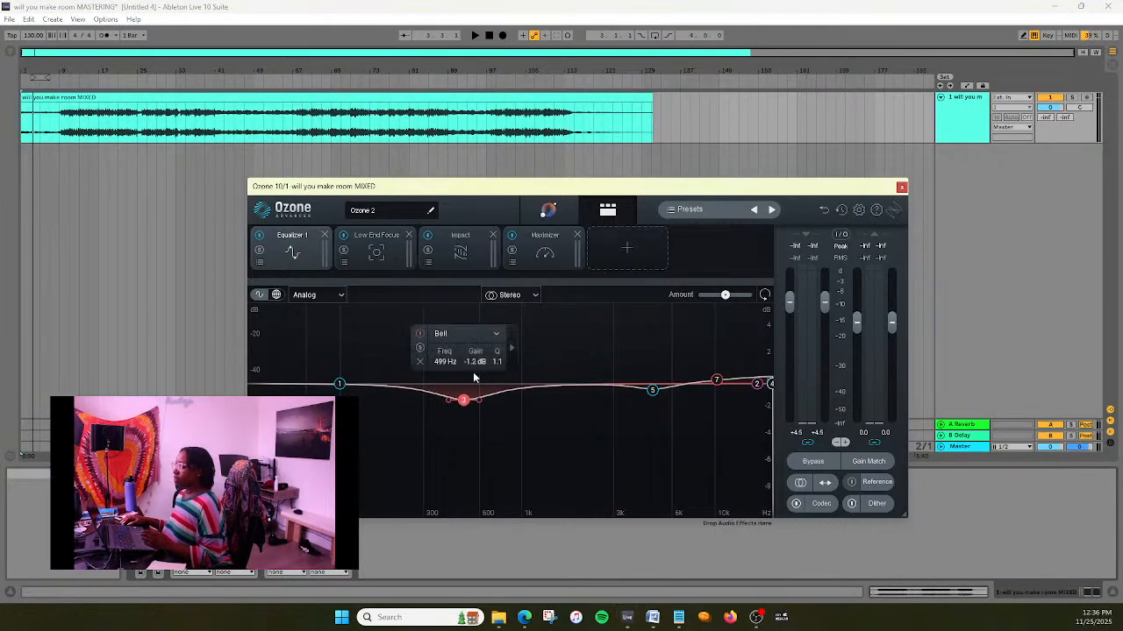
{"action": "double_click", "coordinate": [476, 361]}
{"action": "type", "text": "1.0"}
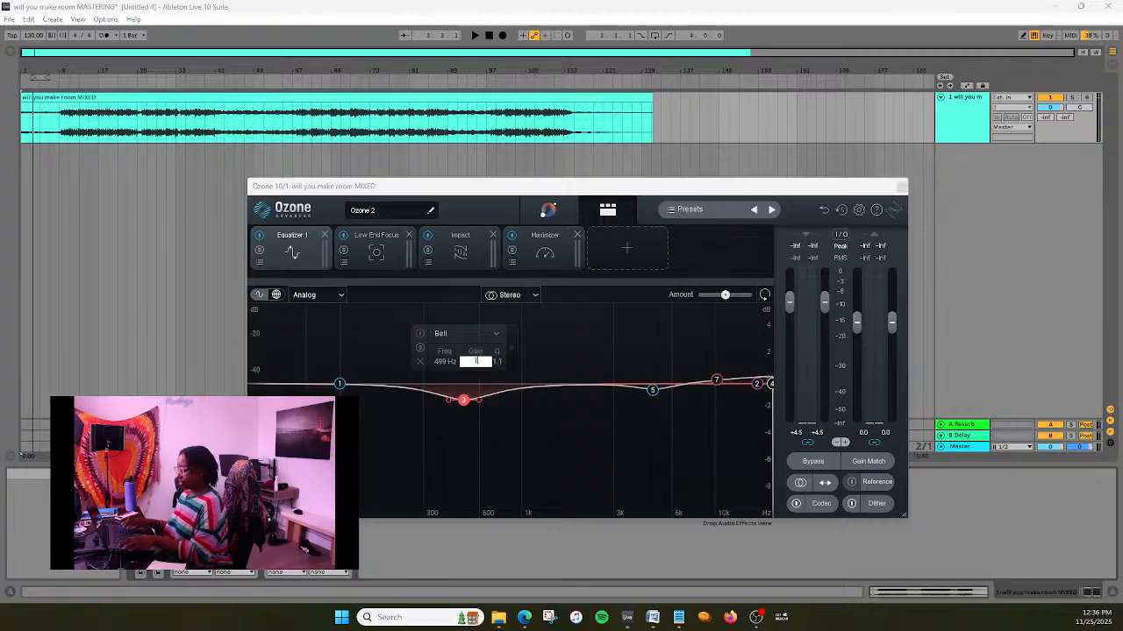
{"action": "key", "text": "Return"}
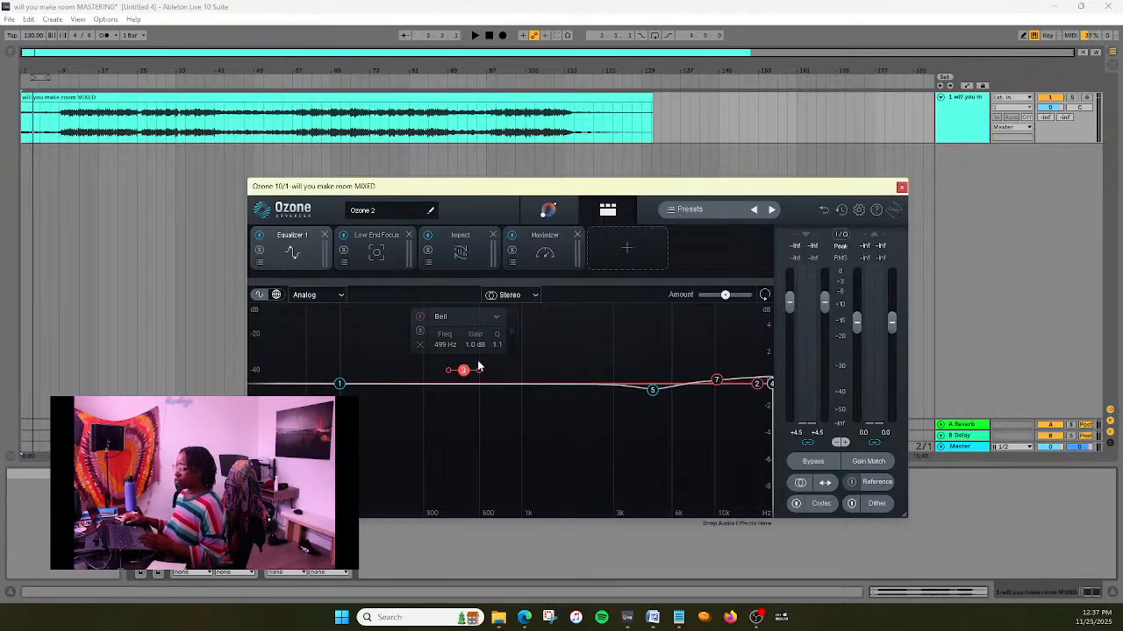
{"action": "key", "text": "ctrl+z"}
- Set the gain of equalizer bell band 3 to -1.0 dB
{"action": "double_click", "coordinate": [475, 361]}
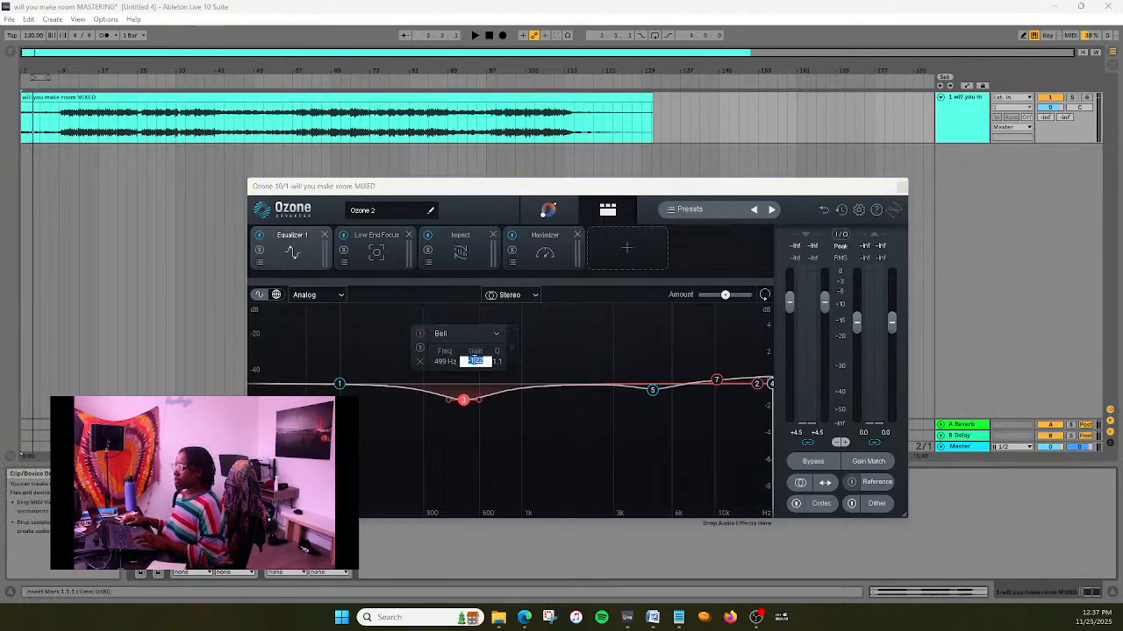
{"action": "type", "text": "-1.0 dB"}
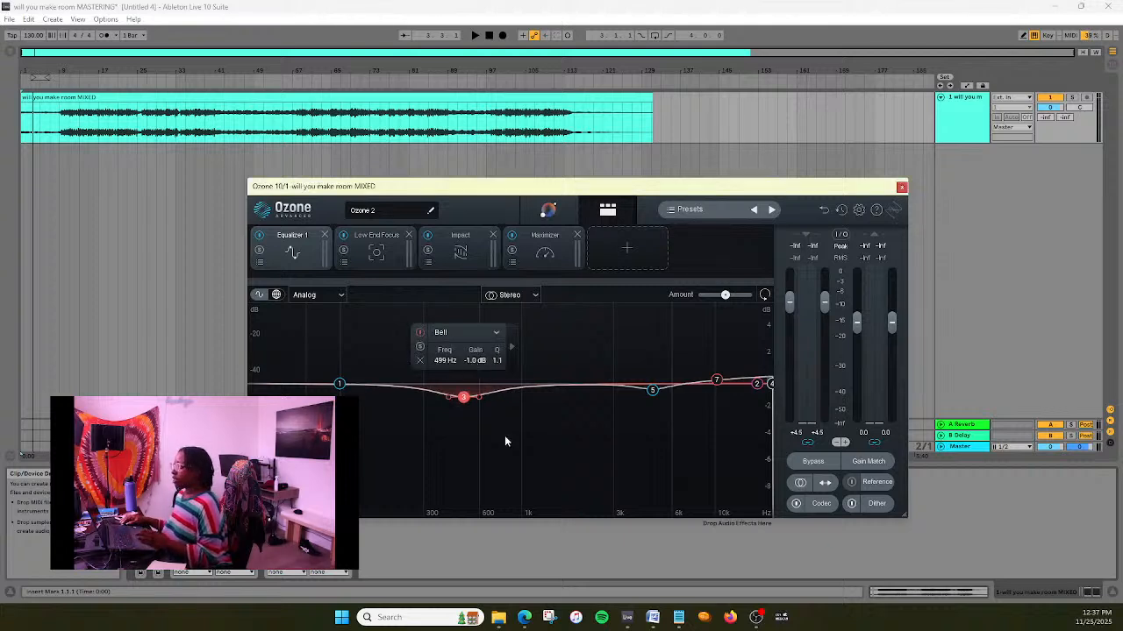
{"action": "left_click", "coordinate": [504, 435]}
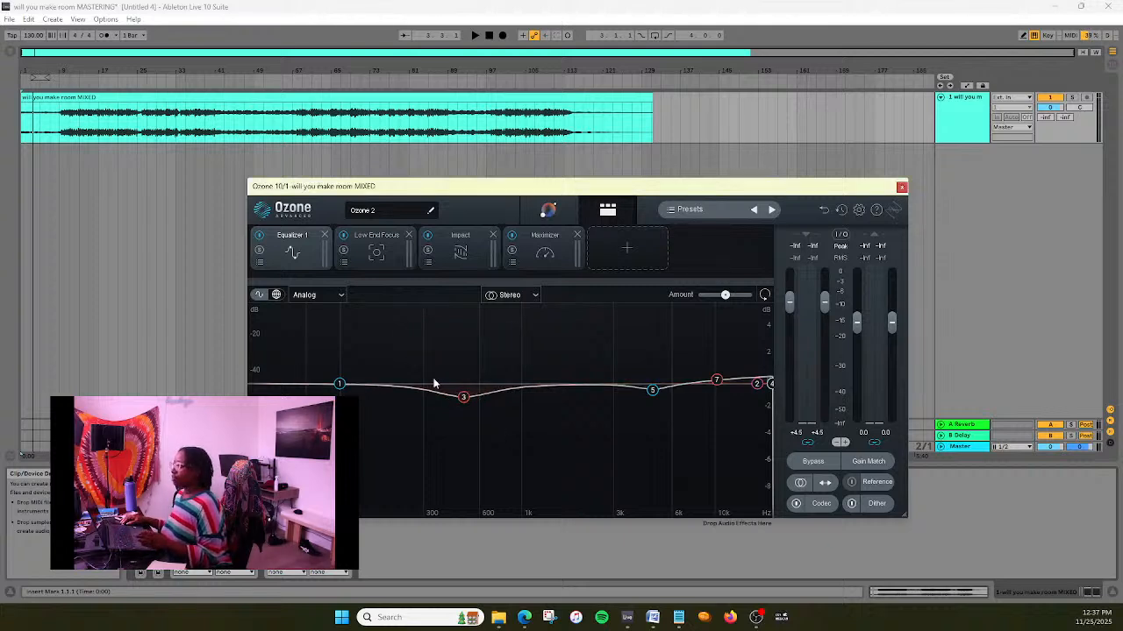
- Inspect the settings of equalizer band 5, and briefly check the notes in Notepad before returning to Ableton Live
{"action": "left_click", "coordinate": [653, 392]}
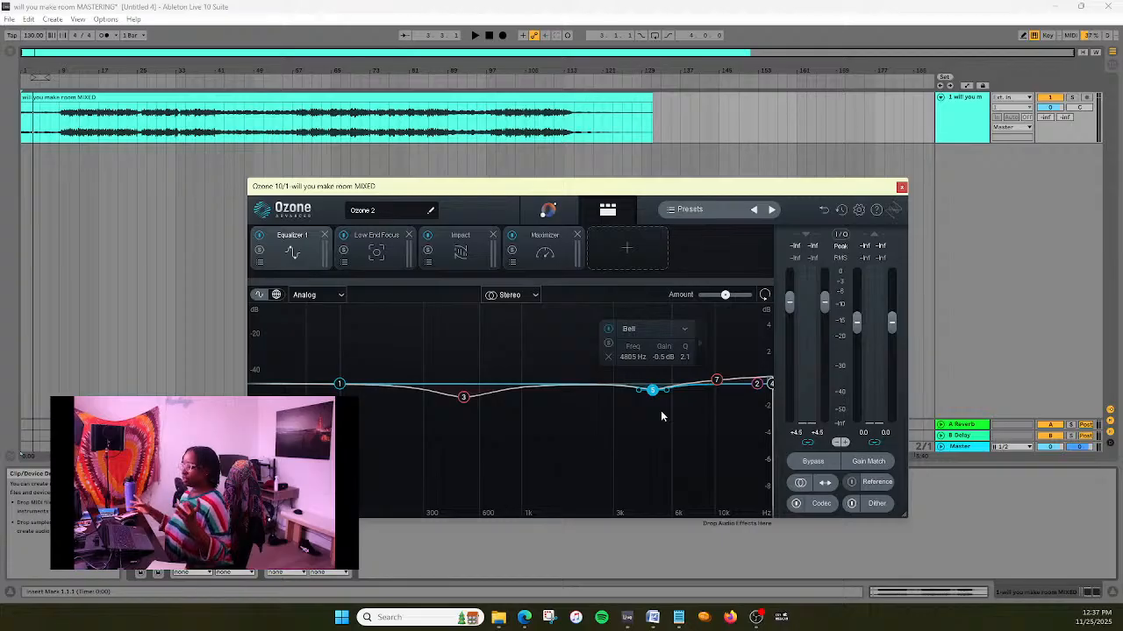
{"action": "left_click", "coordinate": [679, 622]}
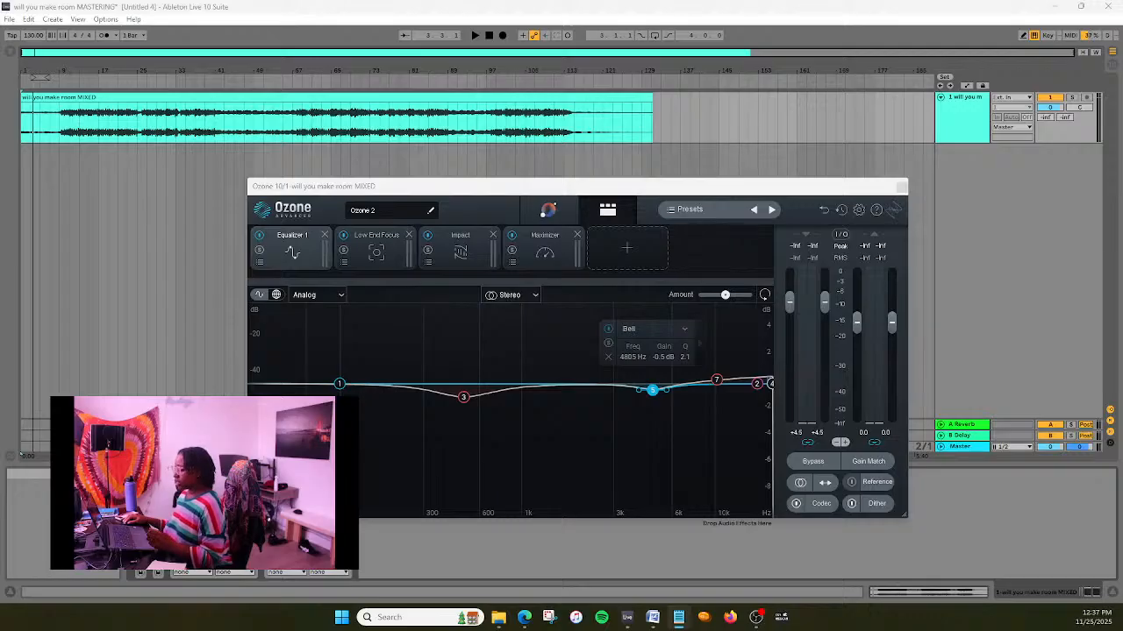
{"action": "key", "text": "alt+Tab"}
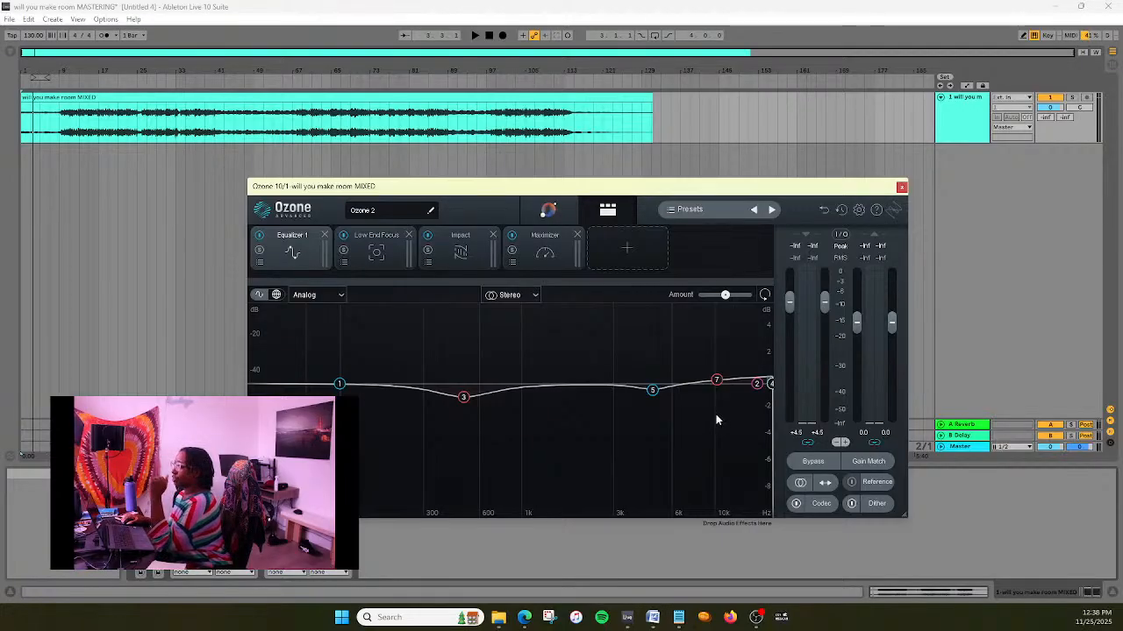
- Close the Ozone 10 window, and unfold the EQ Eight and Utility devices to inspect their settings, folding each again
{"action": "left_click", "coordinate": [902, 187]}
{"action": "double_click", "coordinate": [141, 519]}
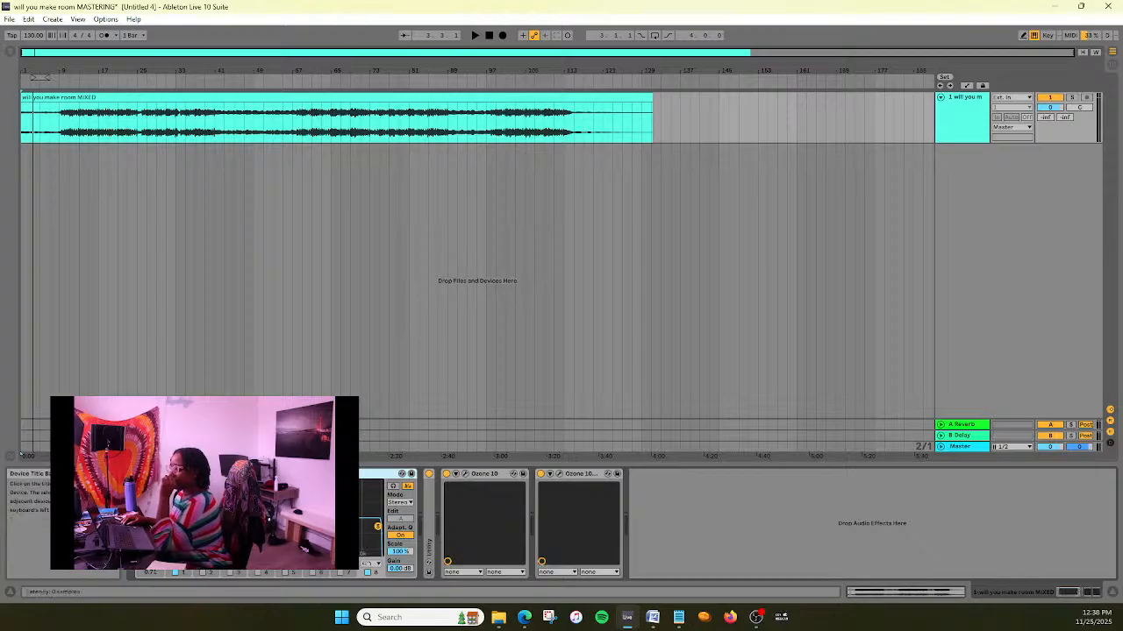
{"action": "double_click", "coordinate": [219, 474]}
{"action": "double_click", "coordinate": [159, 518]}
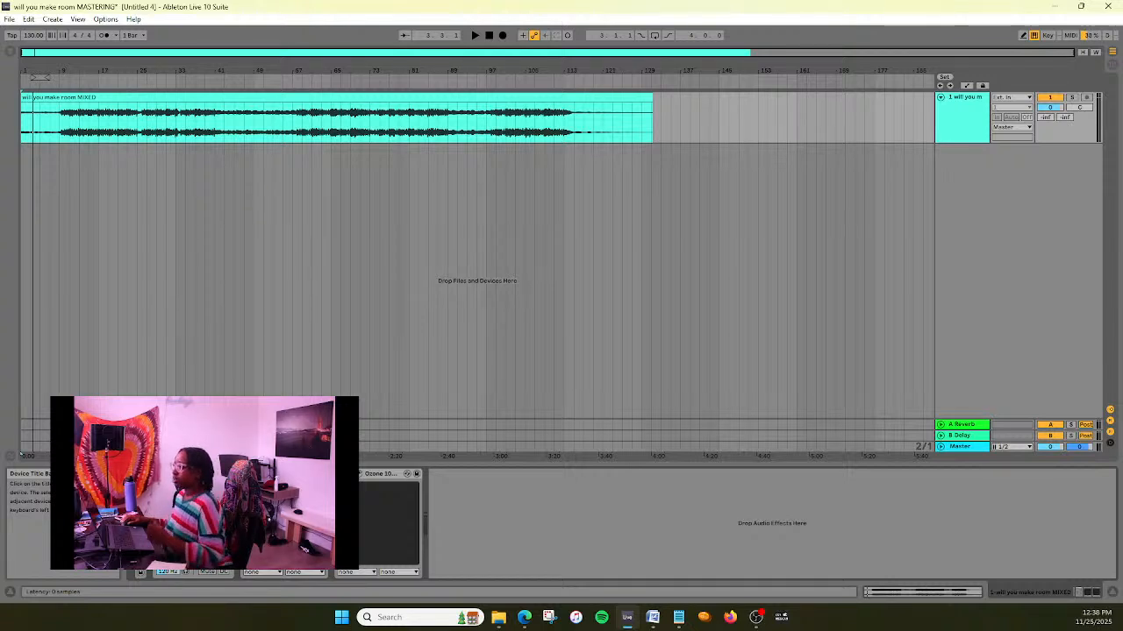
{"action": "key", "text": "Delete"}
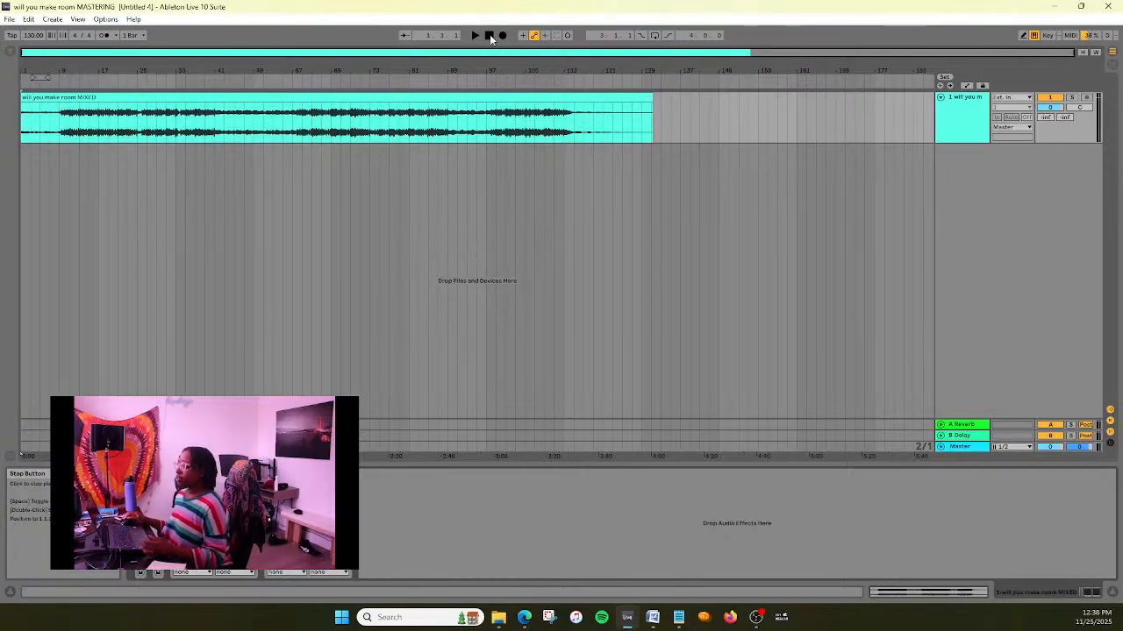
- Play the track from its start, and in the Ozone equalizer move low shelf band 1 to about 86 Hz and -0.4 dB
{"action": "left_click", "coordinate": [490, 36]}
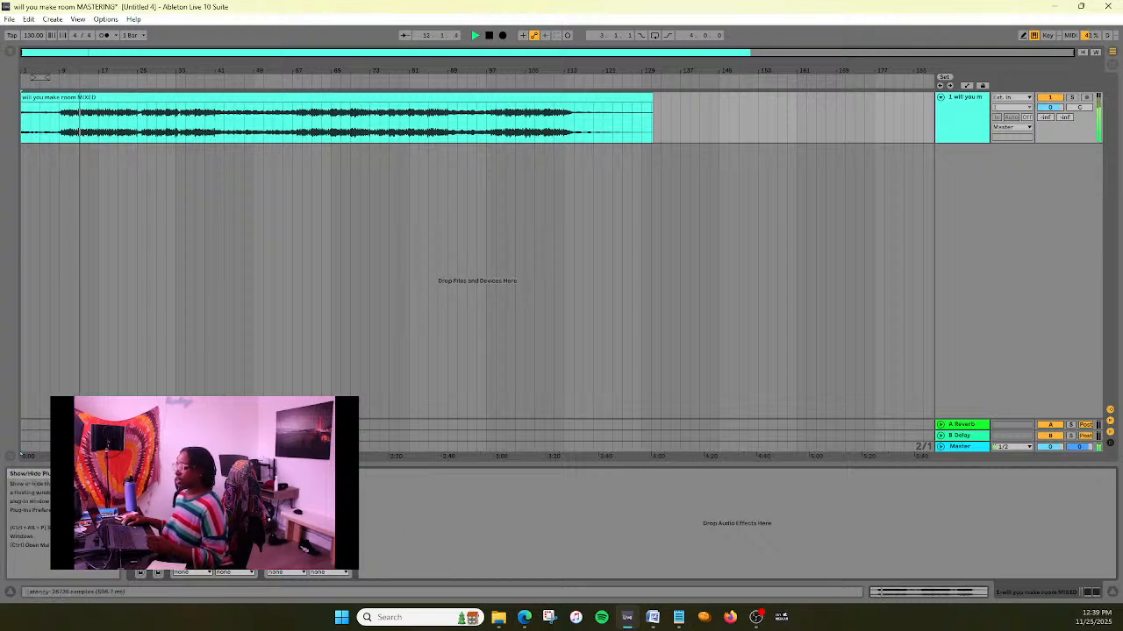
{"action": "left_click", "coordinate": [158, 475]}
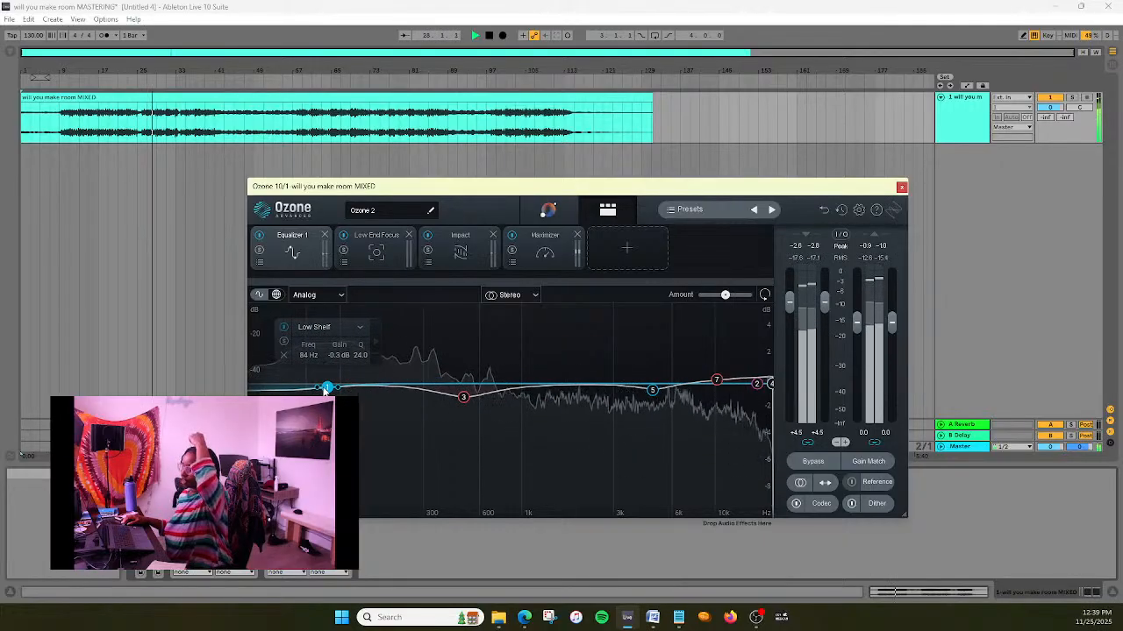
{"action": "left_click_drag", "start_coordinate": [325, 389], "coordinate": [333, 388]}
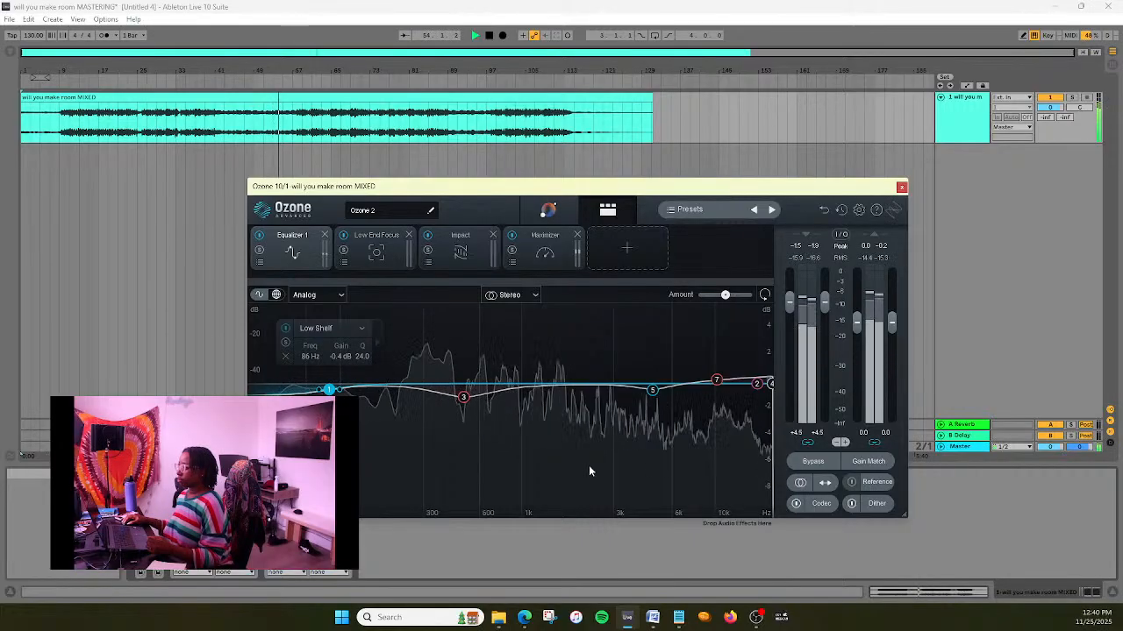
- Move equalizer bell band 3 to about 355 Hz with a gain of about -2.1 dB while the track plays
{"action": "left_click", "coordinate": [464, 400]}
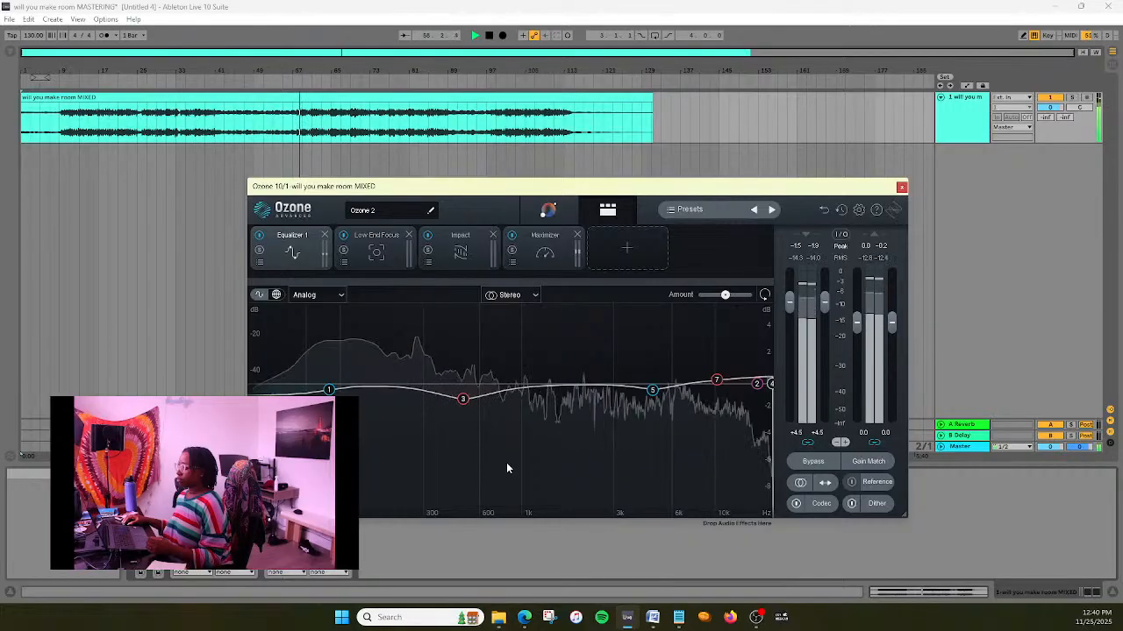
{"action": "mouse_move", "coordinate": [465, 403]}
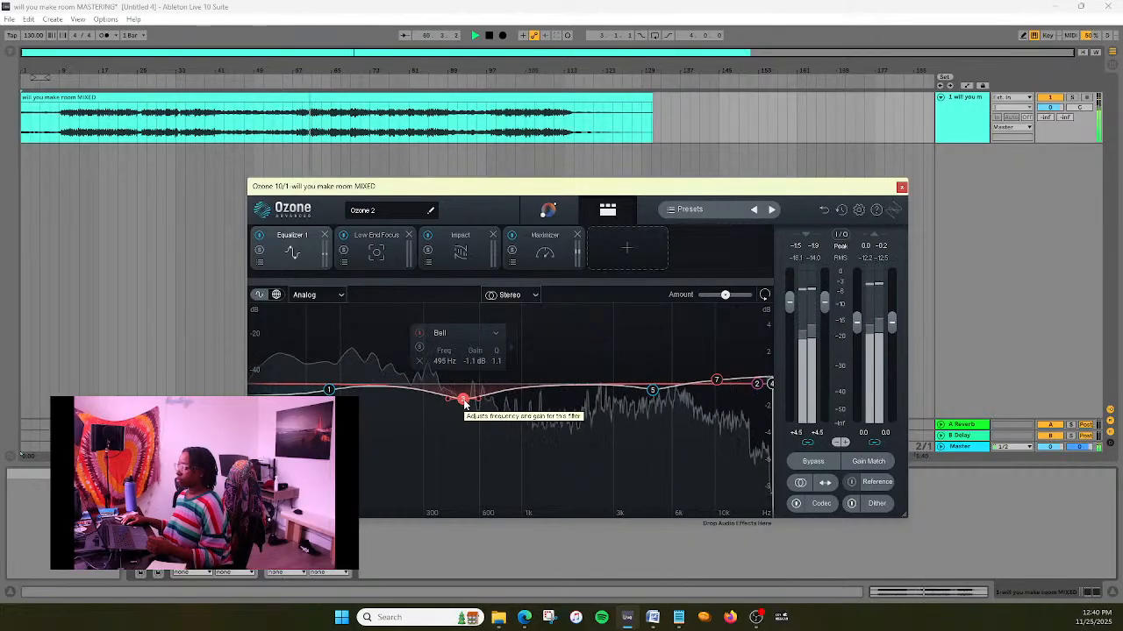
{"action": "left_click_drag", "start_coordinate": [465, 402], "coordinate": [450, 403]}
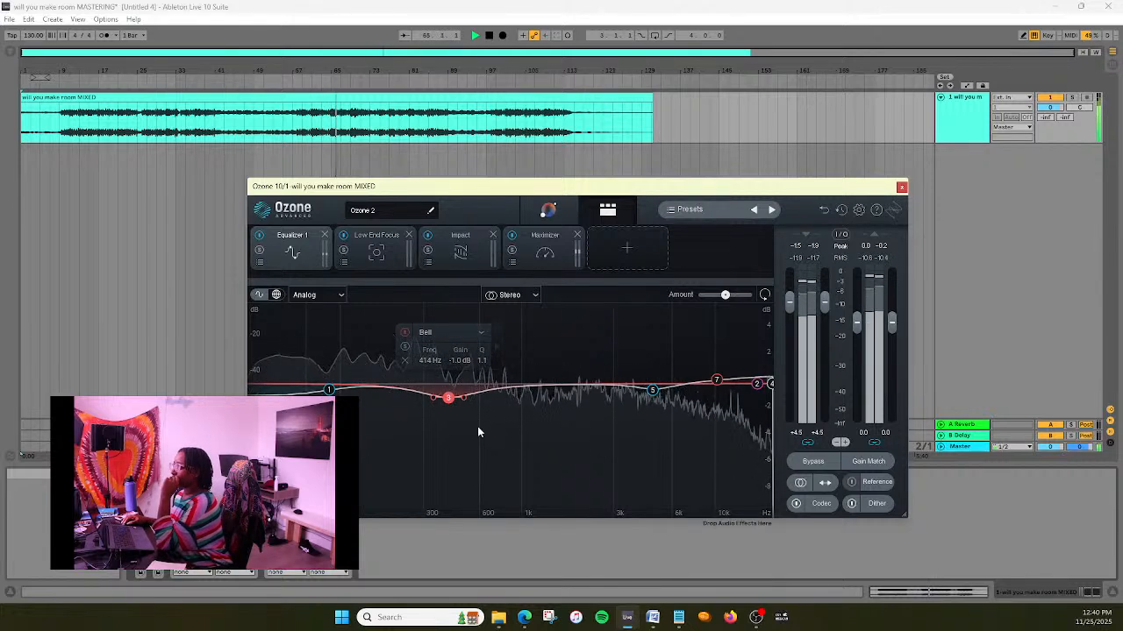
{"action": "left_click_drag", "start_coordinate": [448, 399], "coordinate": [443, 413]}
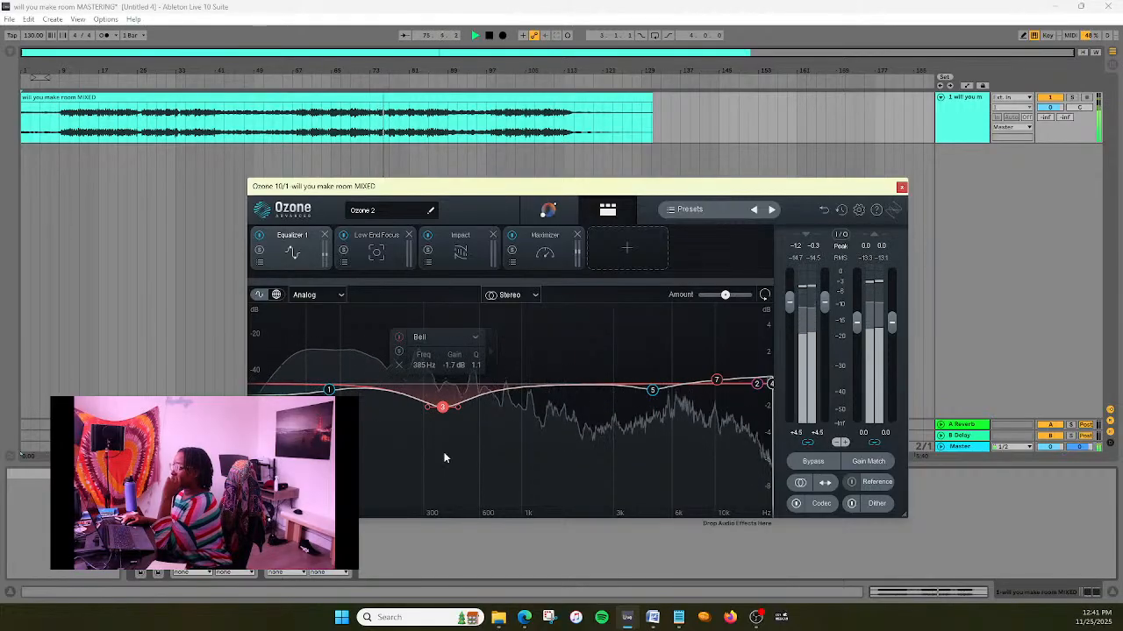
{"action": "left_click_drag", "start_coordinate": [442, 410], "coordinate": [436, 415]}
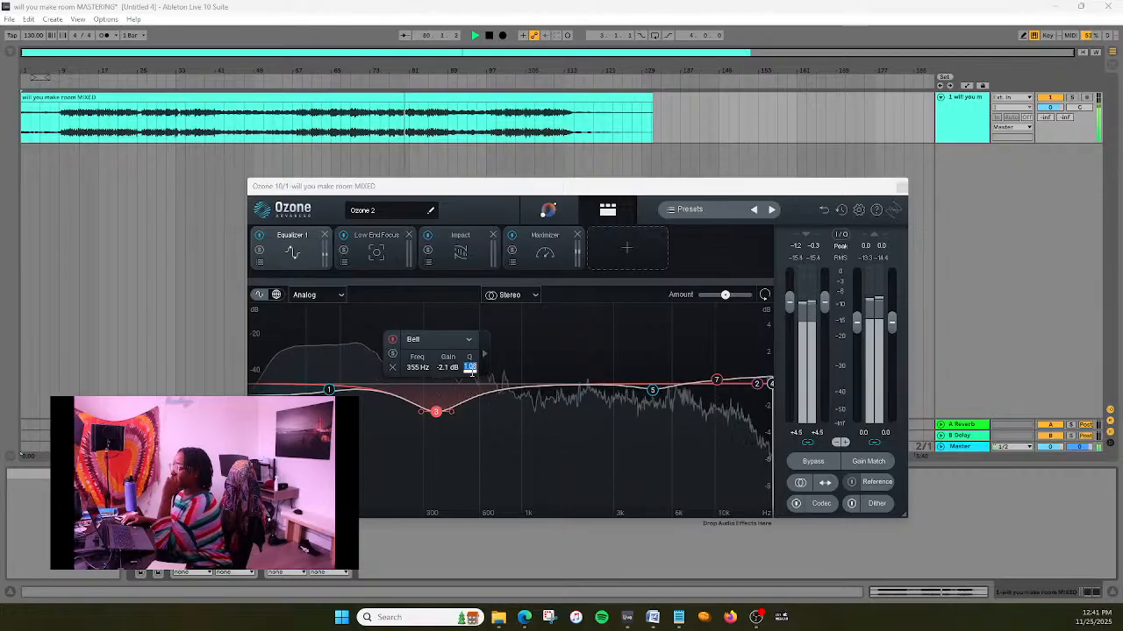
- Narrow equalizer bell band 3 by trying a Q of 1.5 and settling on a Q of 2.0
{"action": "type", "text": "0.5"}
{"action": "key", "text": "Return"}
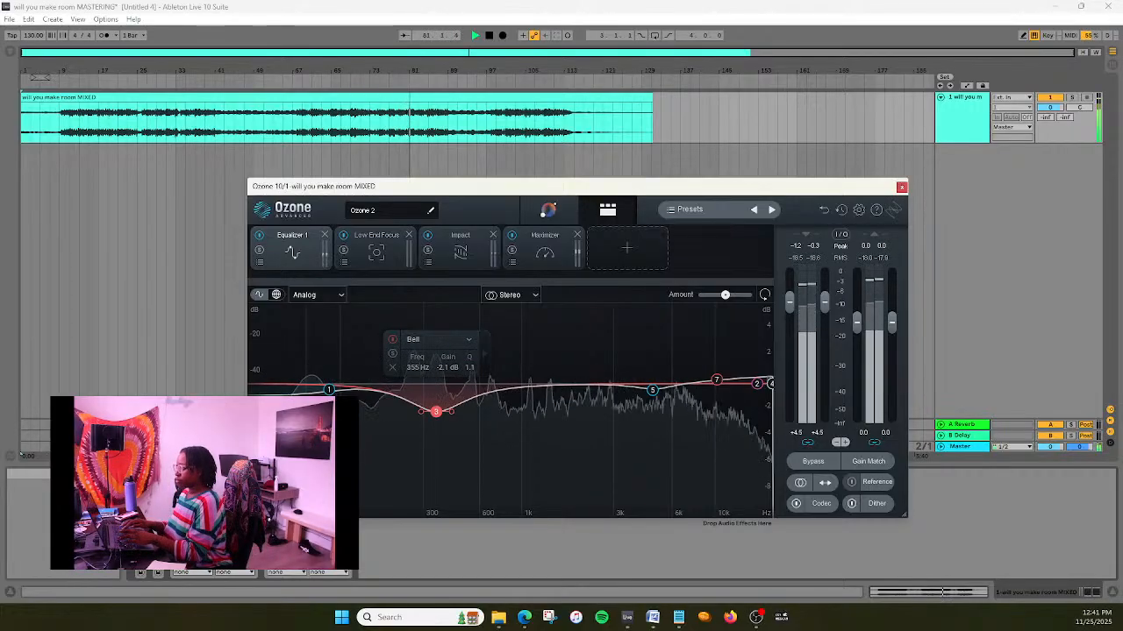
{"action": "scroll", "coordinate": [470, 371], "scroll_direction": "up", "scroll_amount": 10}
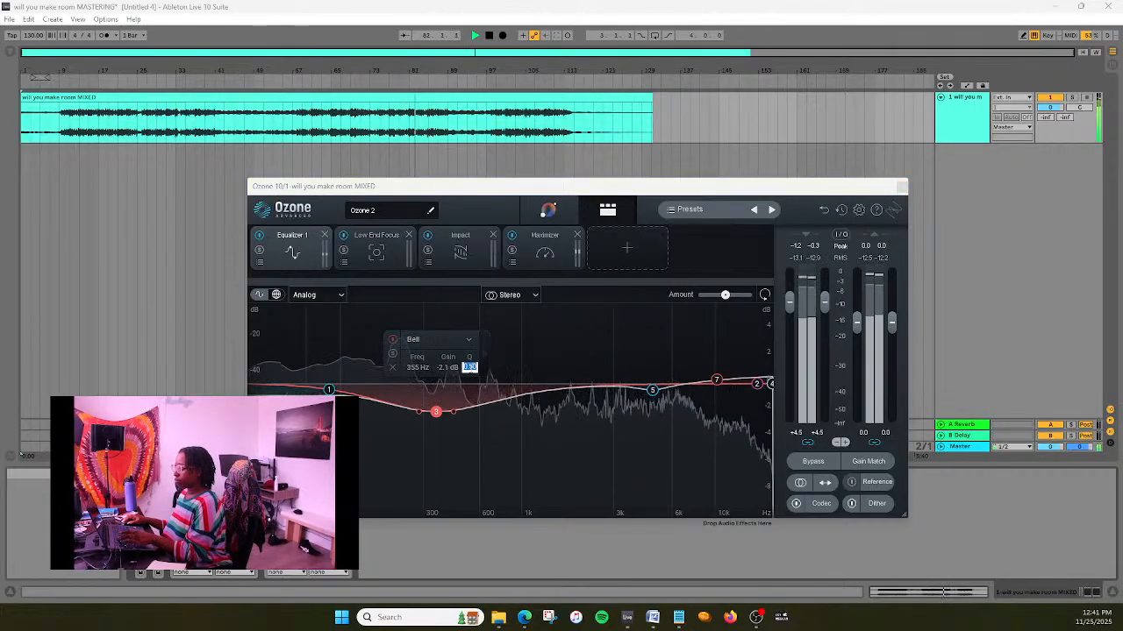
{"action": "double_click", "coordinate": [470, 367]}
{"action": "type", "text": "2"}
{"action": "key", "text": "Return"}
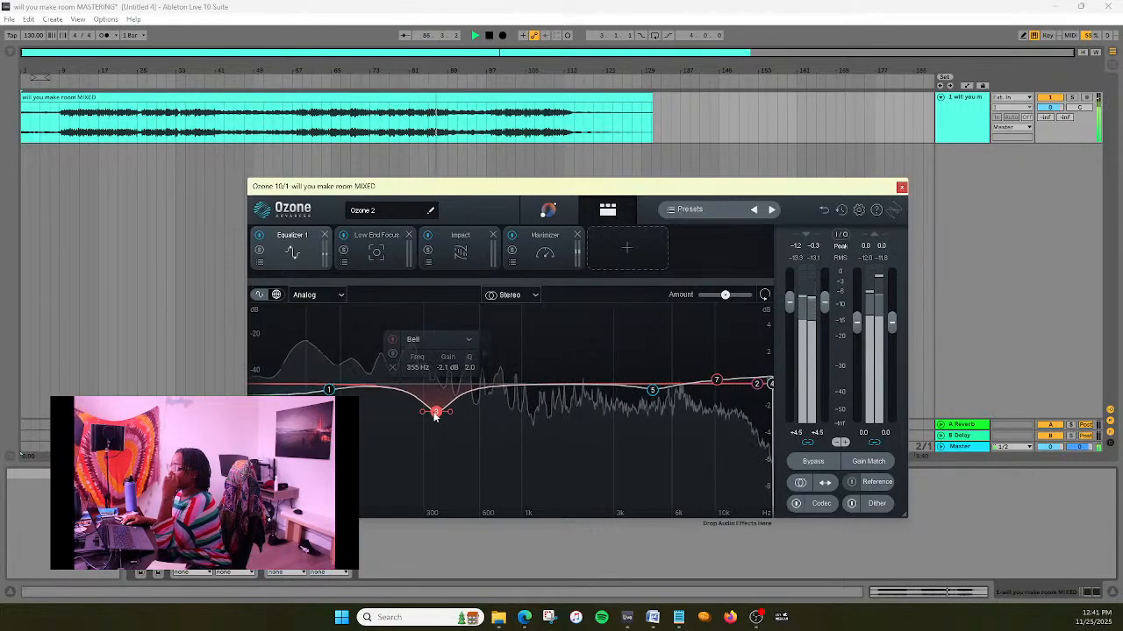
- Retune equalizer bell band 3 by ear to about 342 Hz with a slightly deeper cut than -1.8 dB
{"action": "left_click_drag", "start_coordinate": [436, 415], "coordinate": [437, 409]}
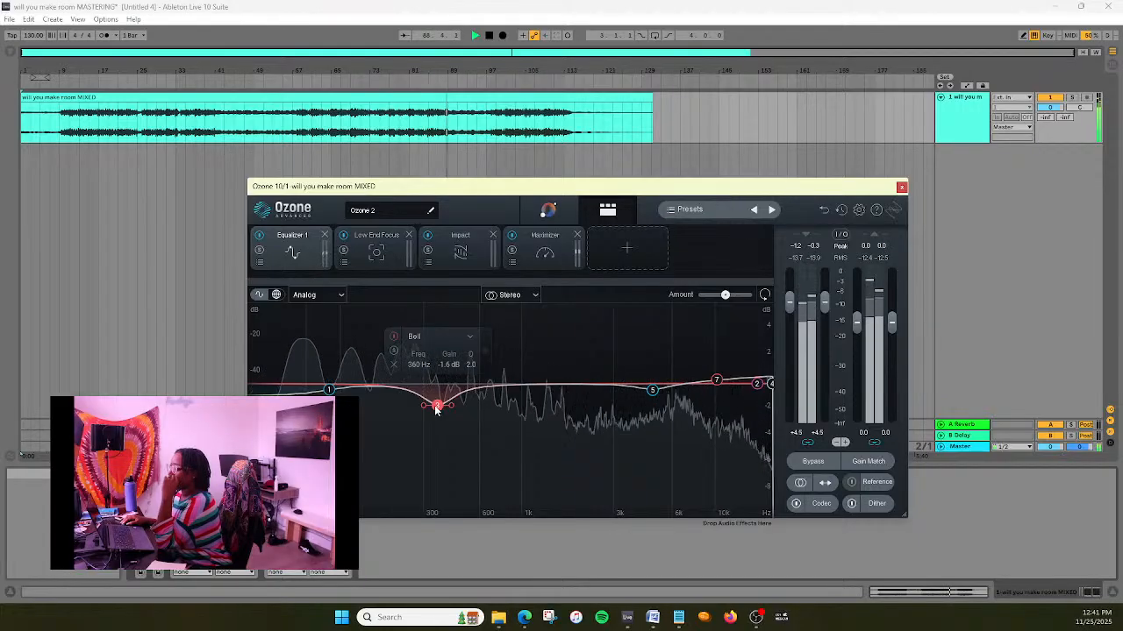
{"action": "left_click_drag", "start_coordinate": [437, 409], "coordinate": [443, 412]}
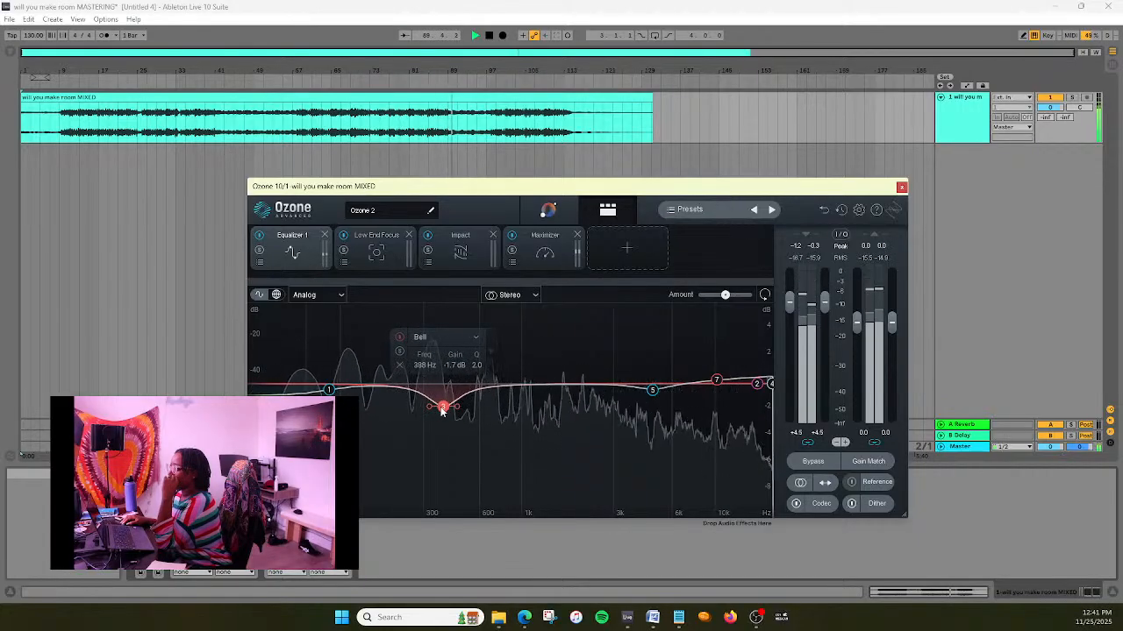
{"action": "left_click_drag", "start_coordinate": [442, 410], "coordinate": [431, 412]}
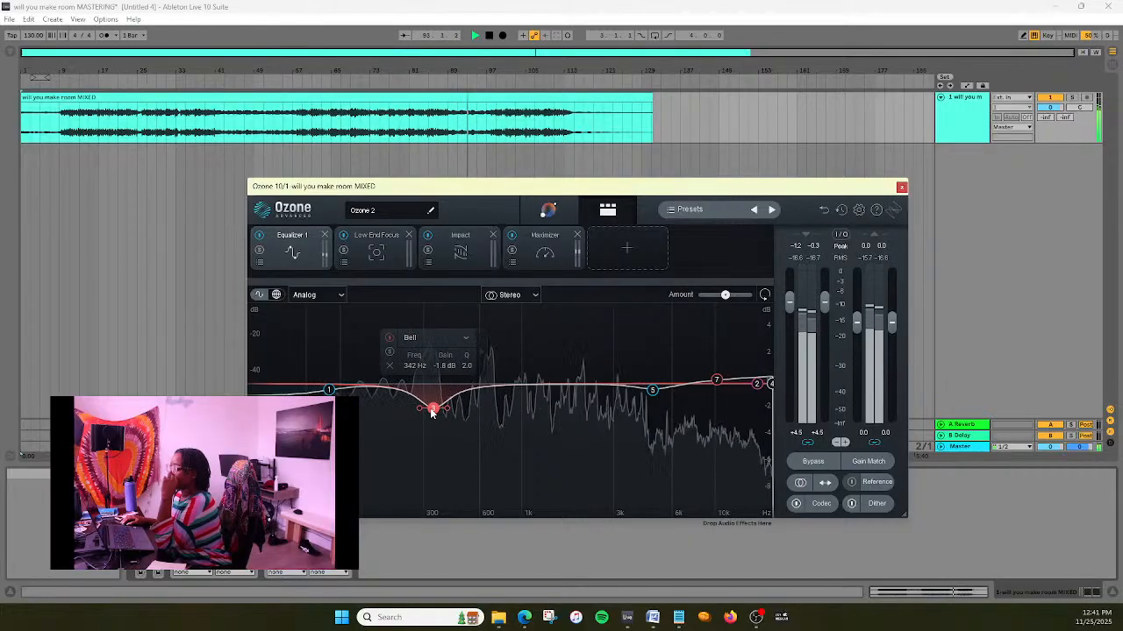
{"action": "left_click_drag", "start_coordinate": [431, 413], "coordinate": [431, 415]}
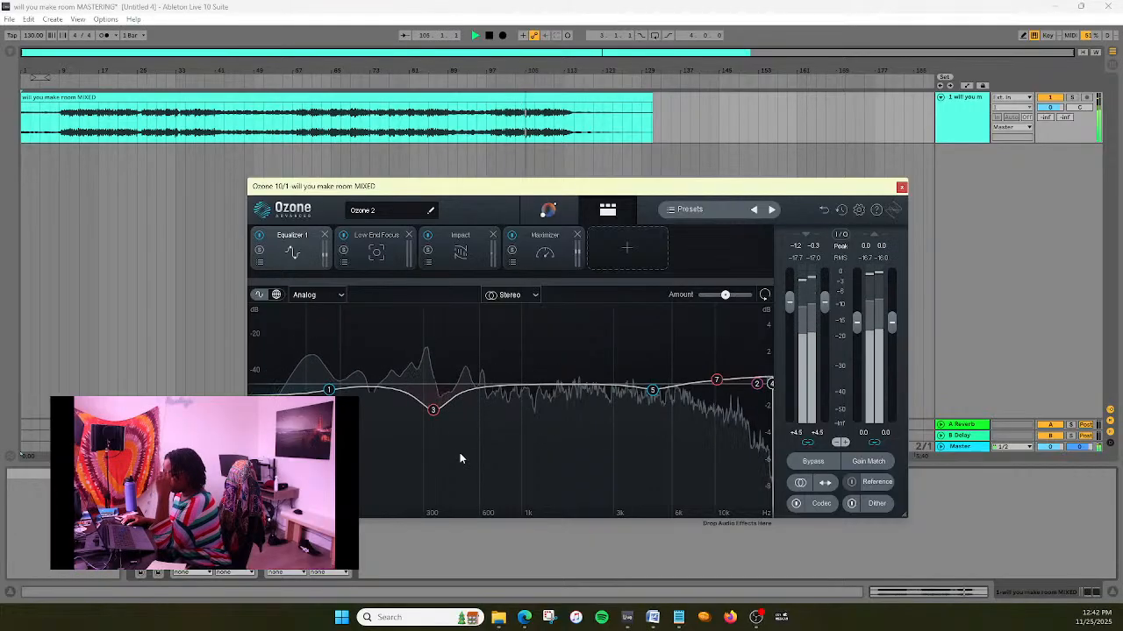
- Reset equalizer bell band 3 to 0 dB, restore its Q to 2.0 and cut it by about -1.7 dB at 342 Hz
{"action": "double_click", "coordinate": [434, 411]}
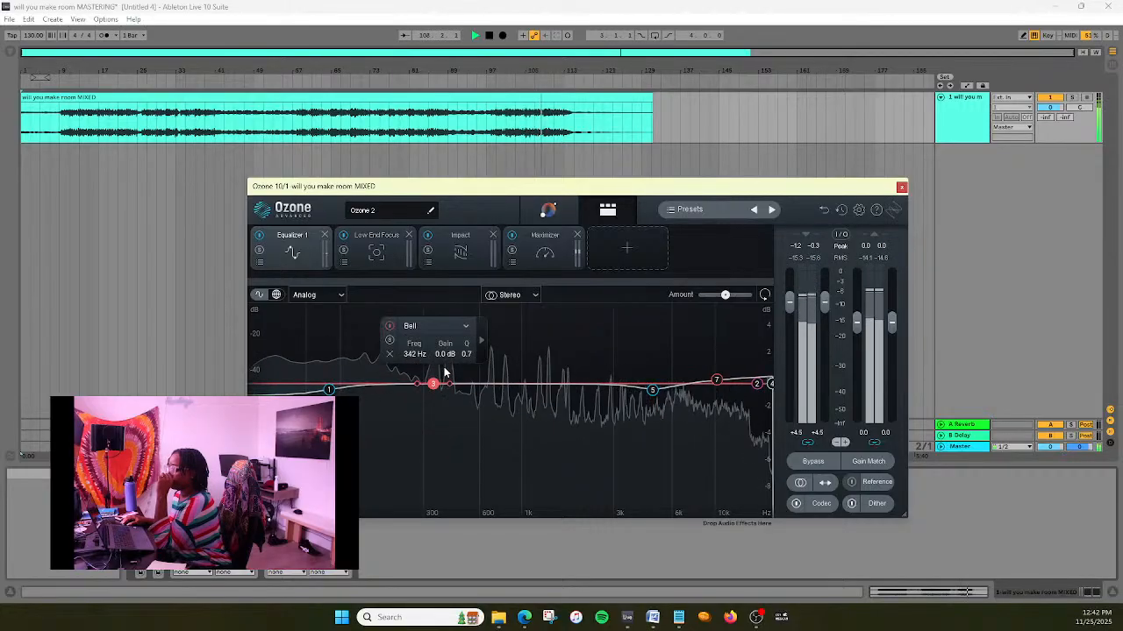
{"action": "scroll", "coordinate": [441, 402], "scroll_direction": "up", "scroll_amount": 3}
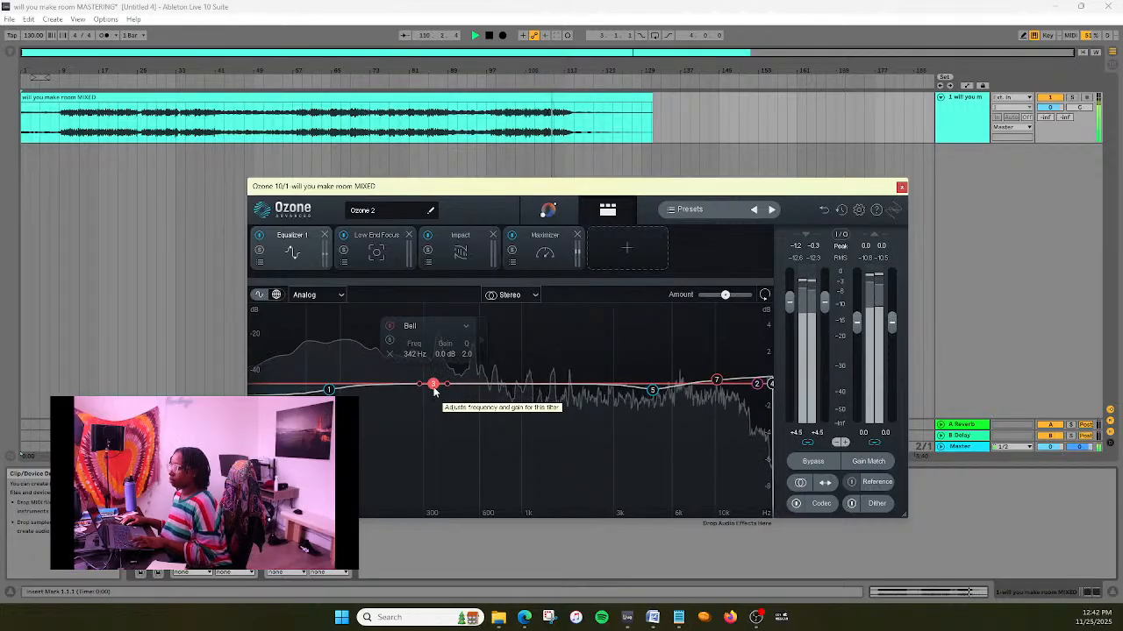
{"action": "left_click_drag", "start_coordinate": [434, 388], "coordinate": [434, 413]}
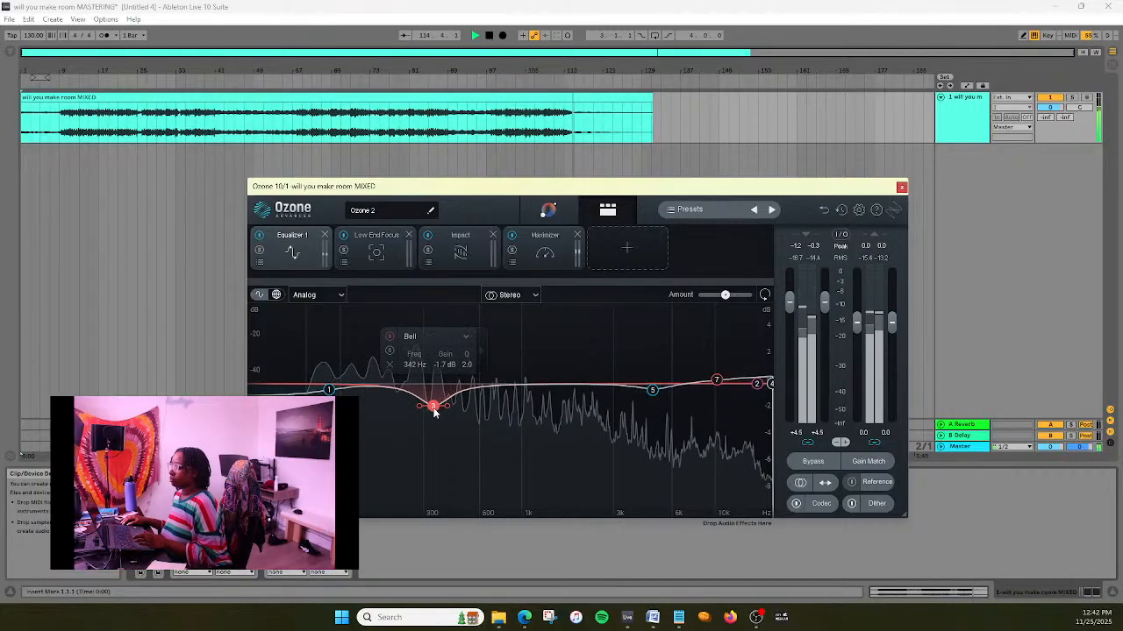
- Widen equalizer bell band 3 by trying a Q of 0.5 and settling on a Q of 1.0
{"action": "left_click", "coordinate": [466, 355]}
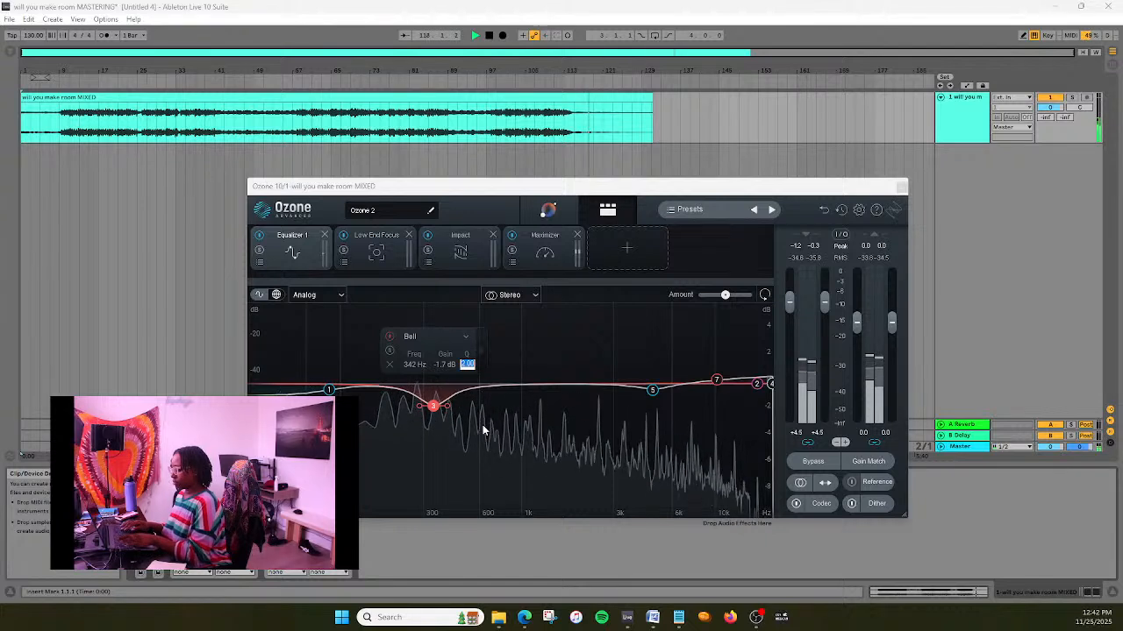
{"action": "type", "text": "0.5"}
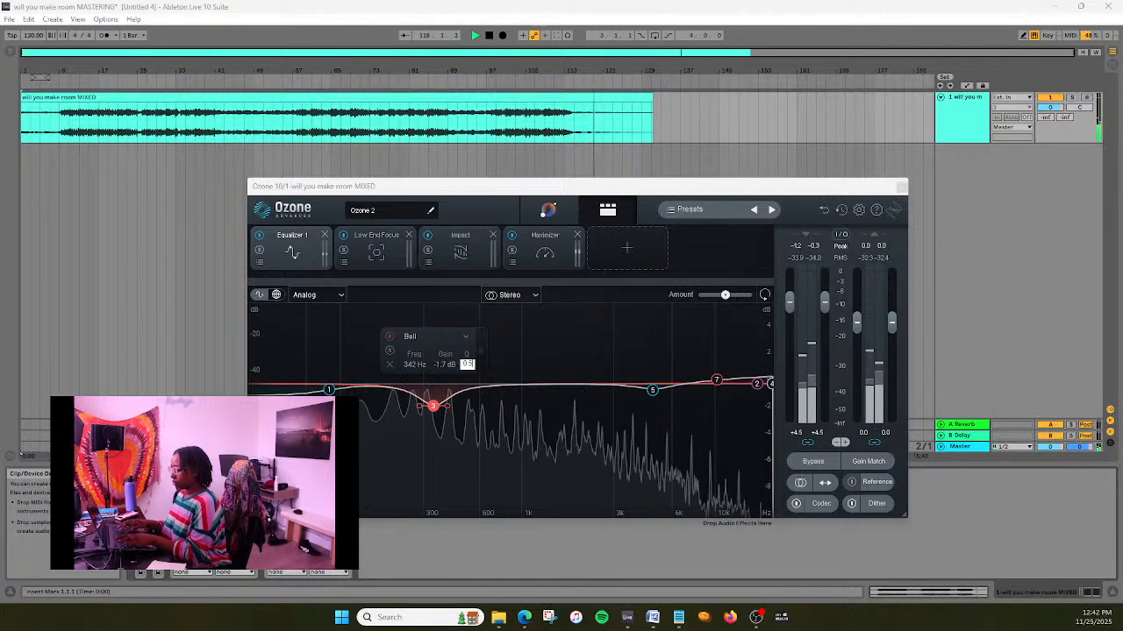
{"action": "key", "text": "Return"}
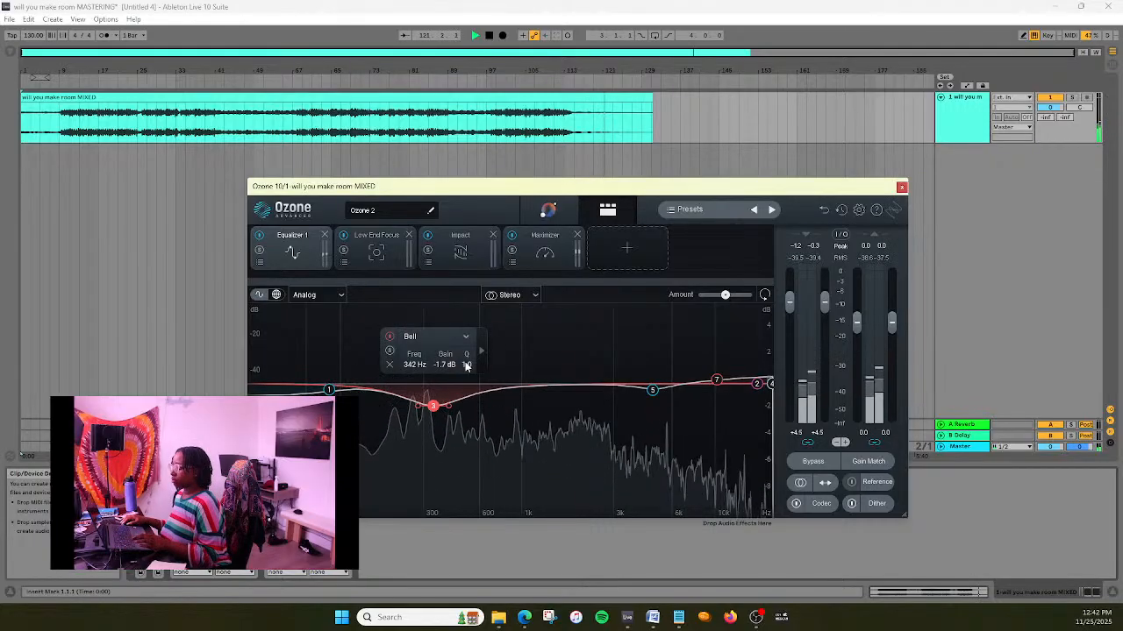
{"action": "left_click", "coordinate": [466, 364]}
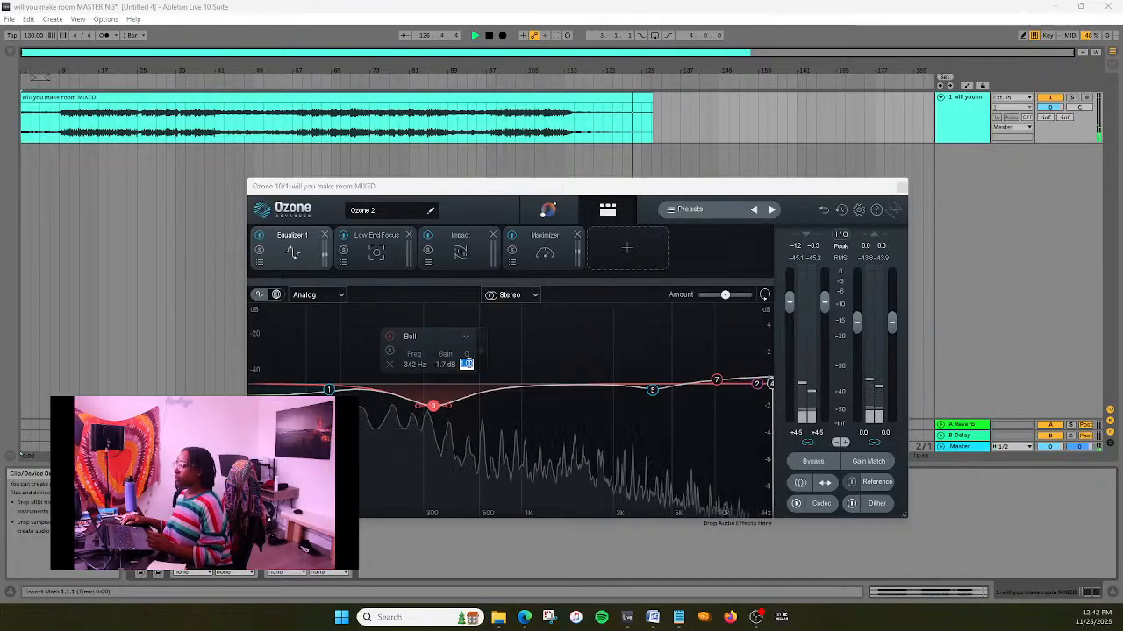
- Stop playback, restart the track from around bar 25 and narrow equalizer bell band 3 to a Q of 2.0
{"action": "left_click", "coordinate": [490, 37]}
{"action": "left_click", "coordinate": [489, 38]}
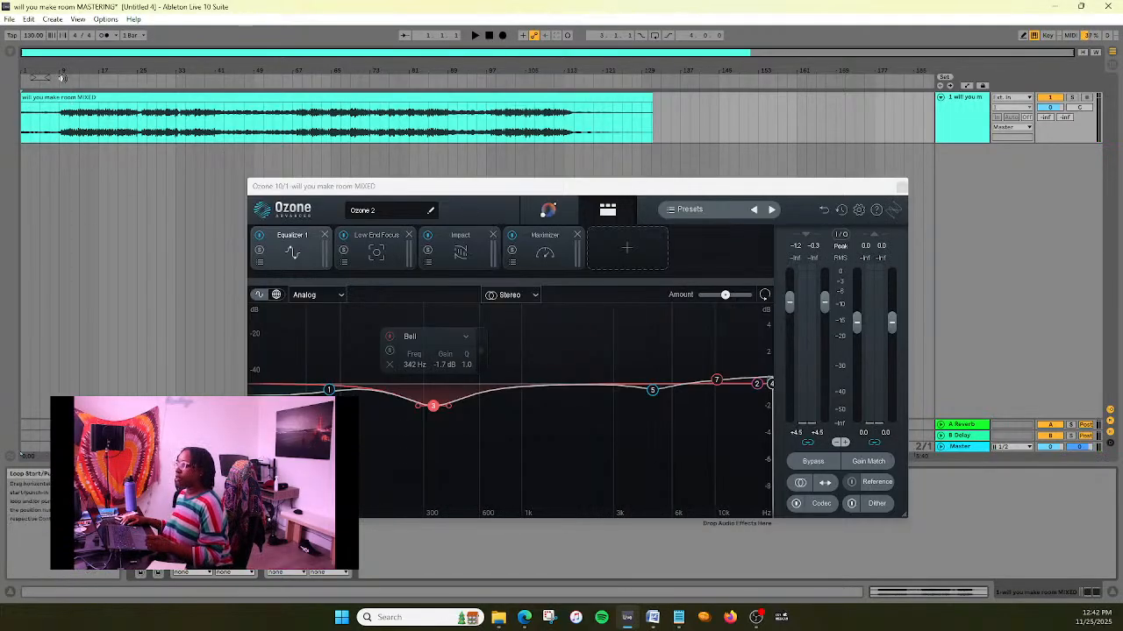
{"action": "left_click", "coordinate": [139, 81]}
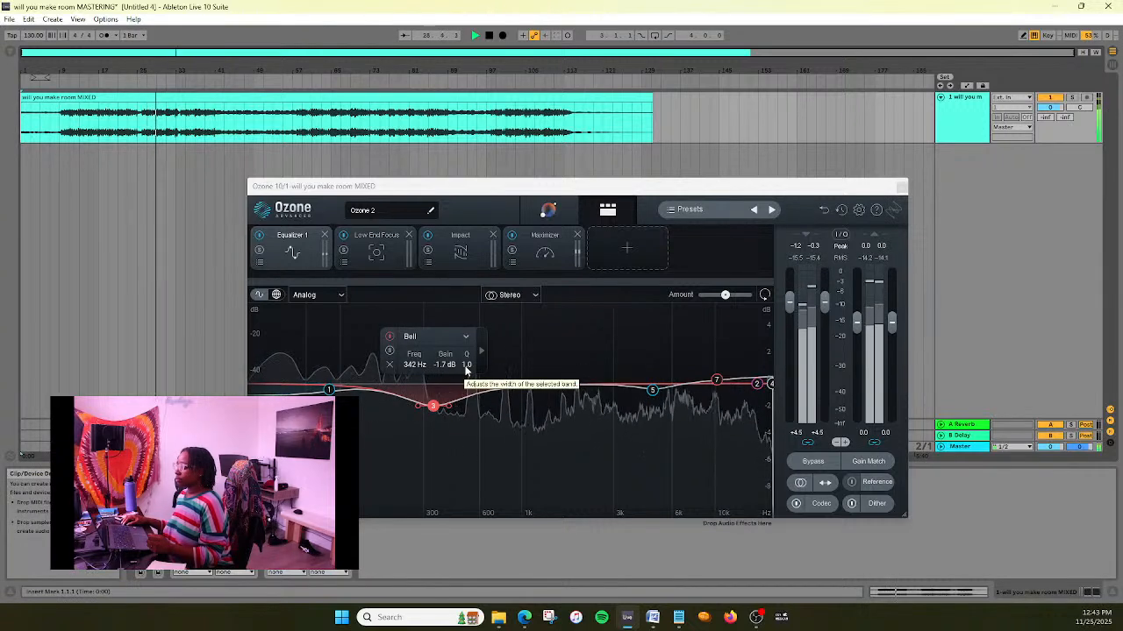
{"action": "scroll", "coordinate": [467, 365], "scroll_direction": "up", "scroll_amount": 5}
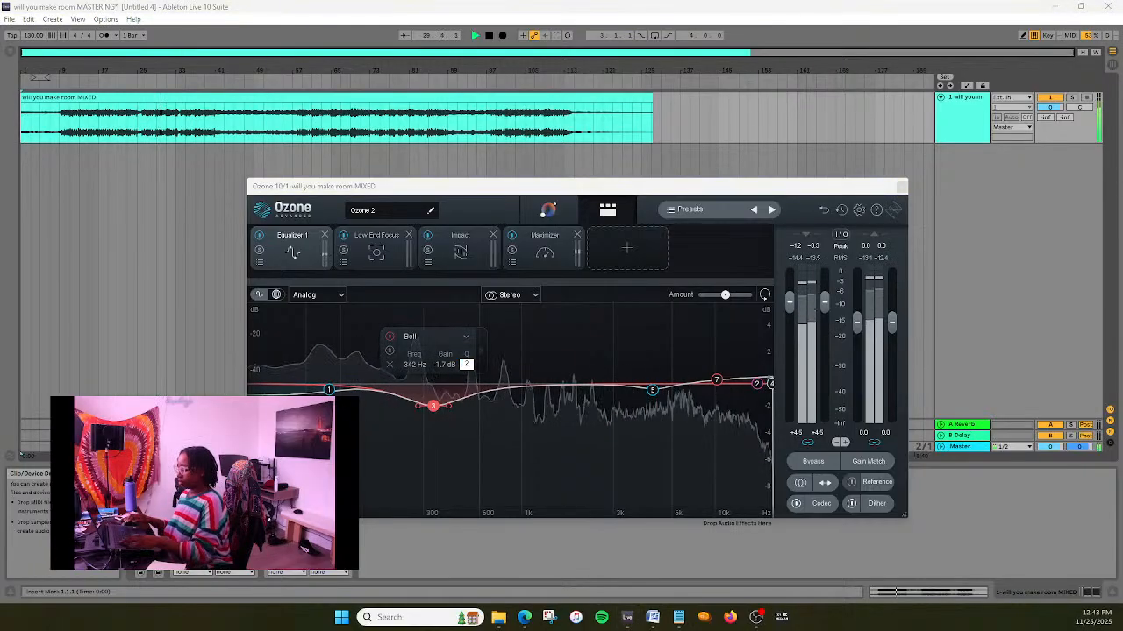
- Sweep equalizer bell band 3 by ear, trying about 261 Hz and settling at about 396 Hz with a gain of -2.3 dB
{"action": "left_click_drag", "start_coordinate": [433, 406], "coordinate": [411, 414]}
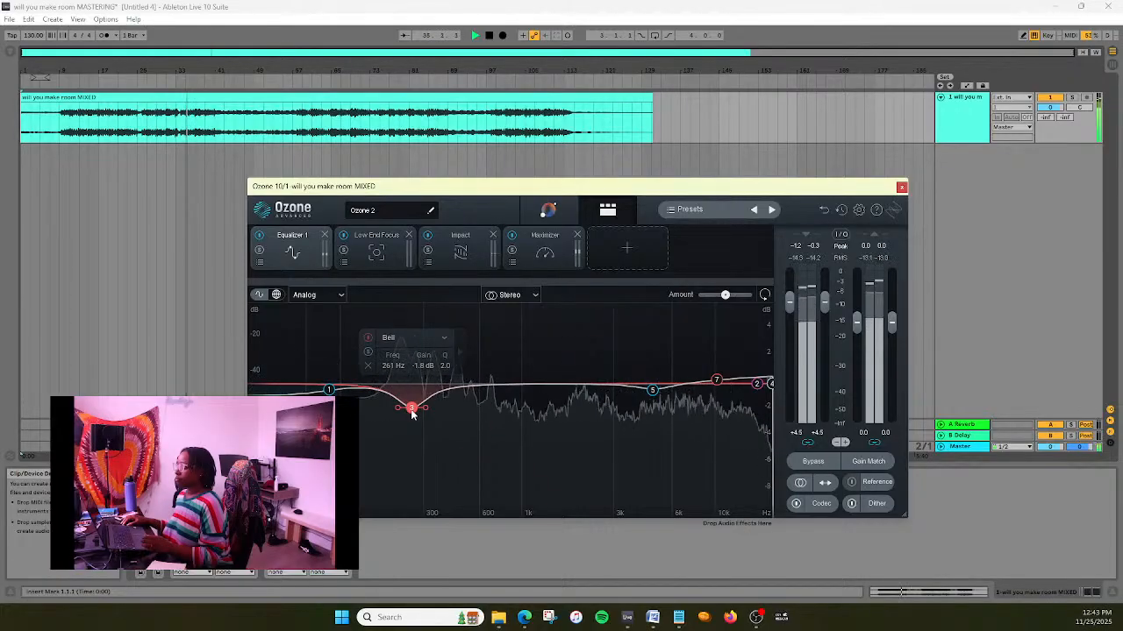
{"action": "left_click_drag", "start_coordinate": [414, 411], "coordinate": [412, 416]}
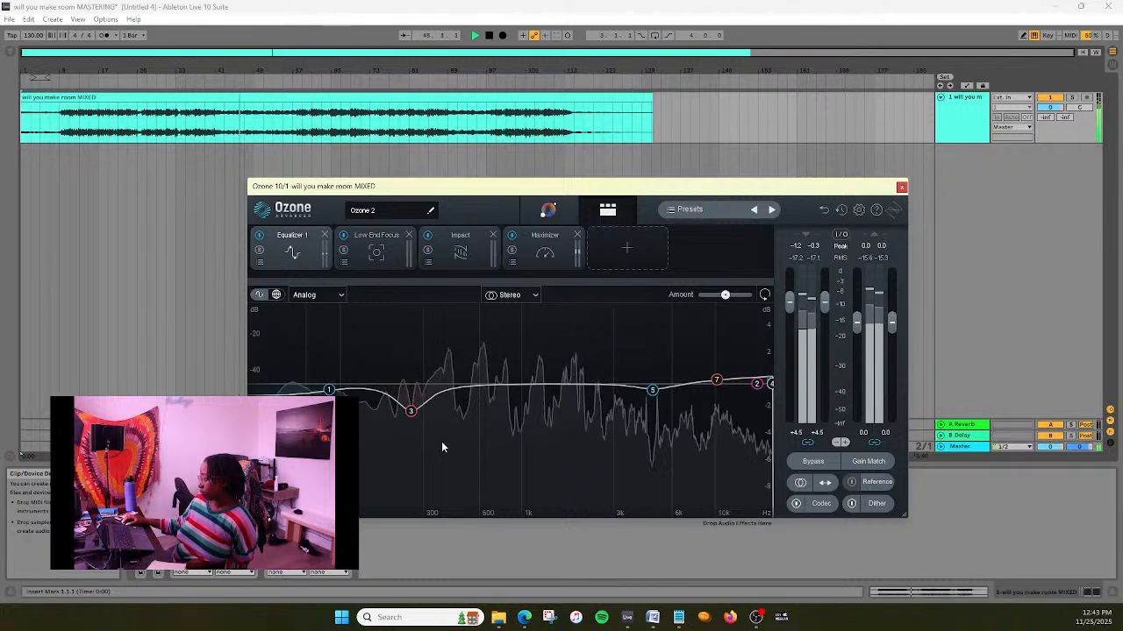
{"action": "left_click_drag", "start_coordinate": [415, 412], "coordinate": [461, 415]}
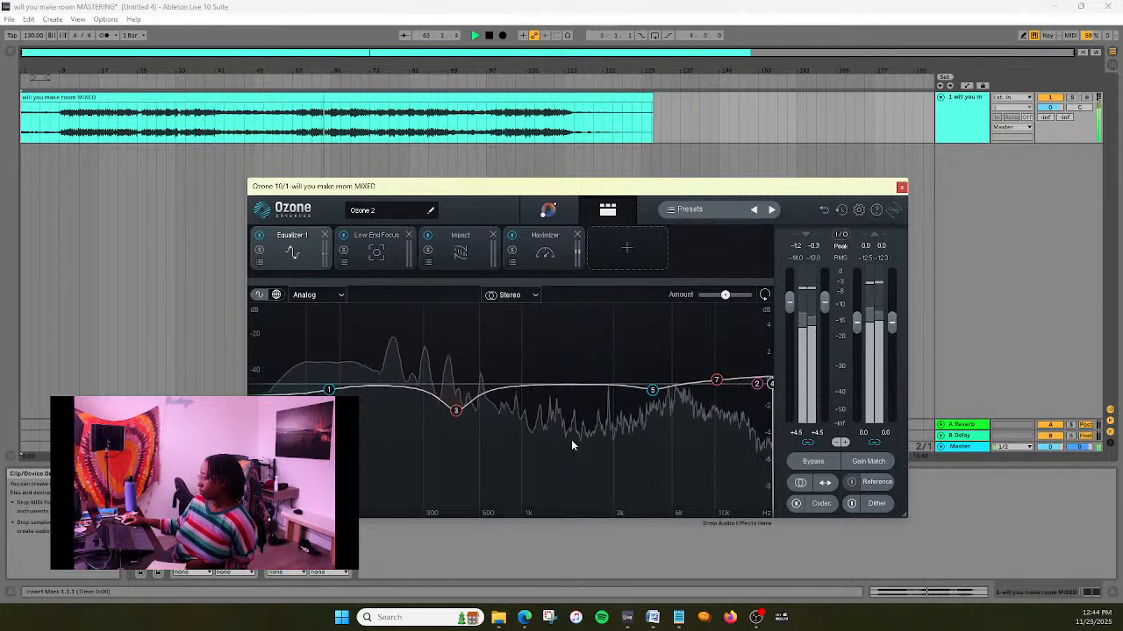
{"action": "mouse_move", "coordinate": [456, 414]}
{"action": "left_mouse_down"}
{"action": "mouse_move", "coordinate": [443, 404]}
{"action": "mouse_move", "coordinate": [445, 415]}
{"action": "left_mouse_up"}
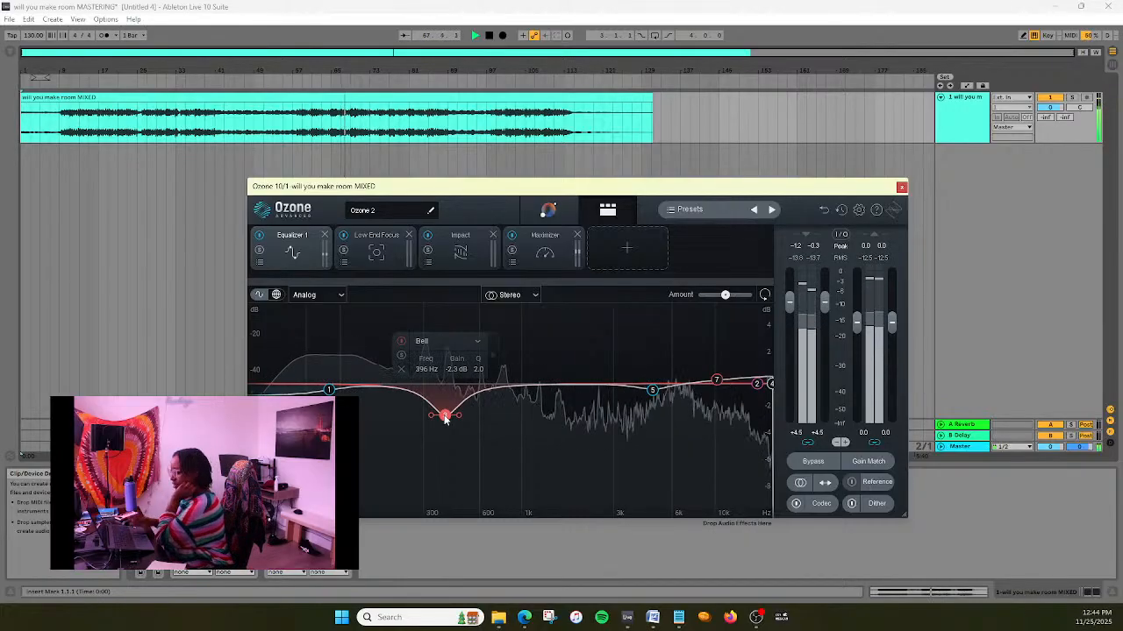
- Widen bell band 3 to a Q of 1.1, pause playback and ease the cut to about -1.8 dB at 399 Hz
{"action": "scroll", "coordinate": [445, 418], "scroll_direction": "down", "scroll_amount": 3}
{"action": "key", "text": "space"}
{"action": "scroll", "coordinate": [445, 418], "scroll_direction": "down", "scroll_amount": 2}
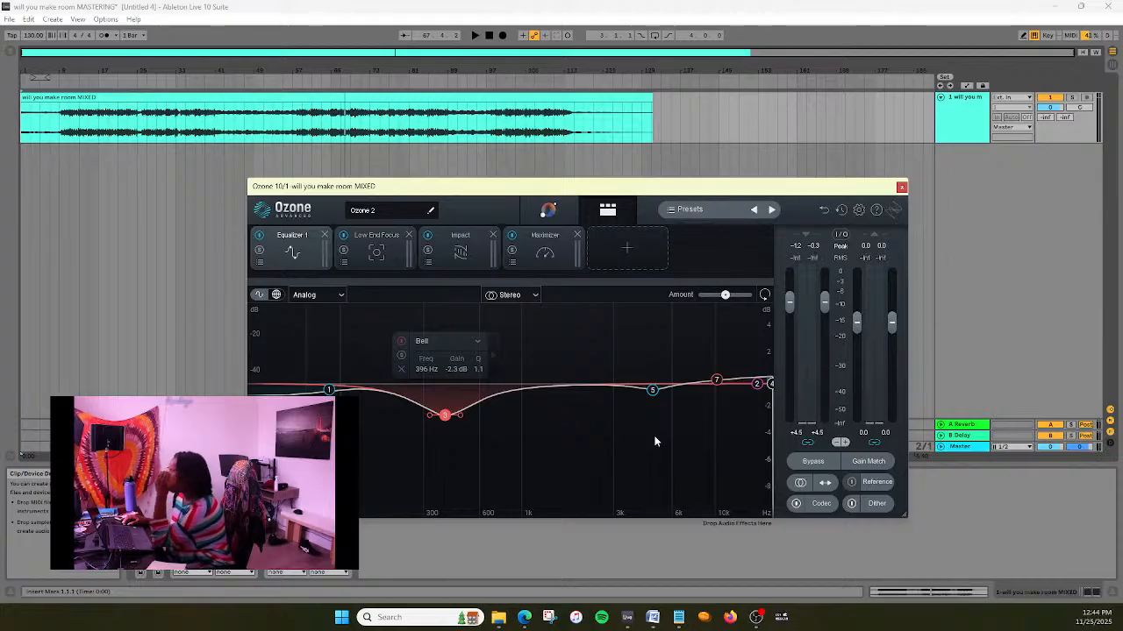
{"action": "left_click_drag", "start_coordinate": [448, 419], "coordinate": [449, 410]}
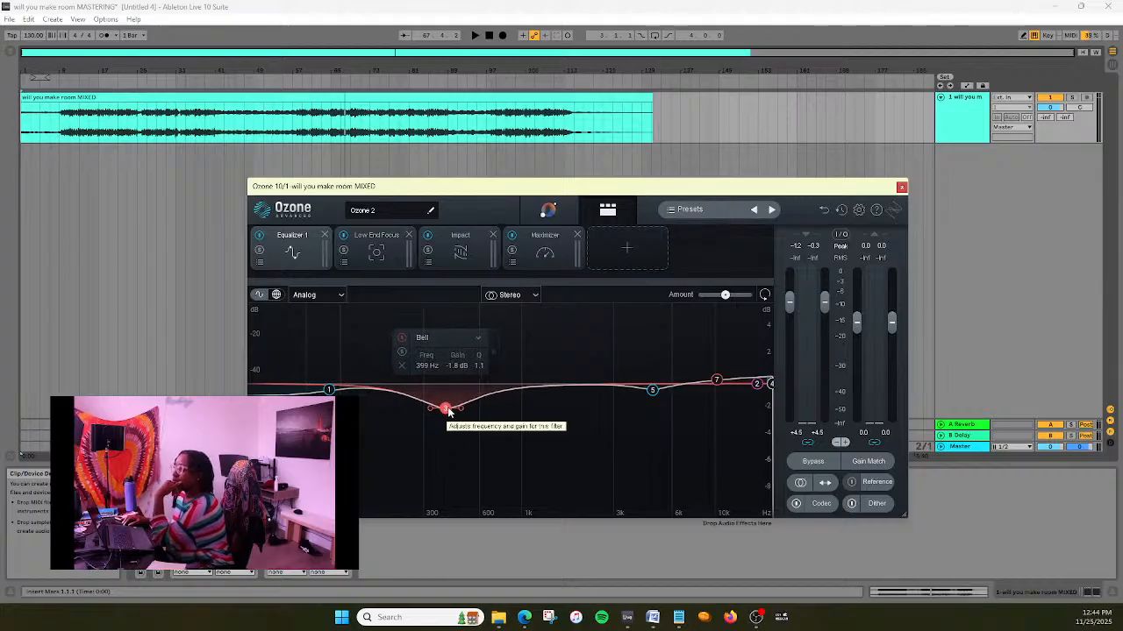
- Close the Ozone 10 window and open the recent Live Set of the collab song, CANADA COLLAB MUSIC 052
{"action": "left_click", "coordinate": [901, 187]}
{"action": "left_click", "coordinate": [9, 19]}
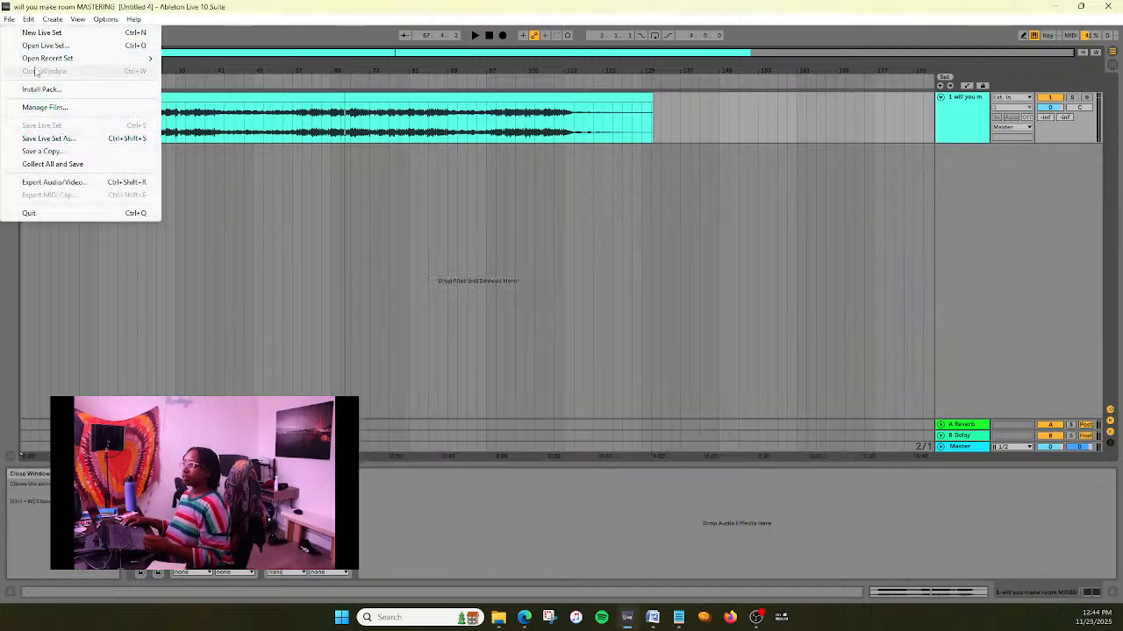
{"action": "mouse_move", "coordinate": [48, 62]}
{"action": "left_click", "coordinate": [254, 70]}
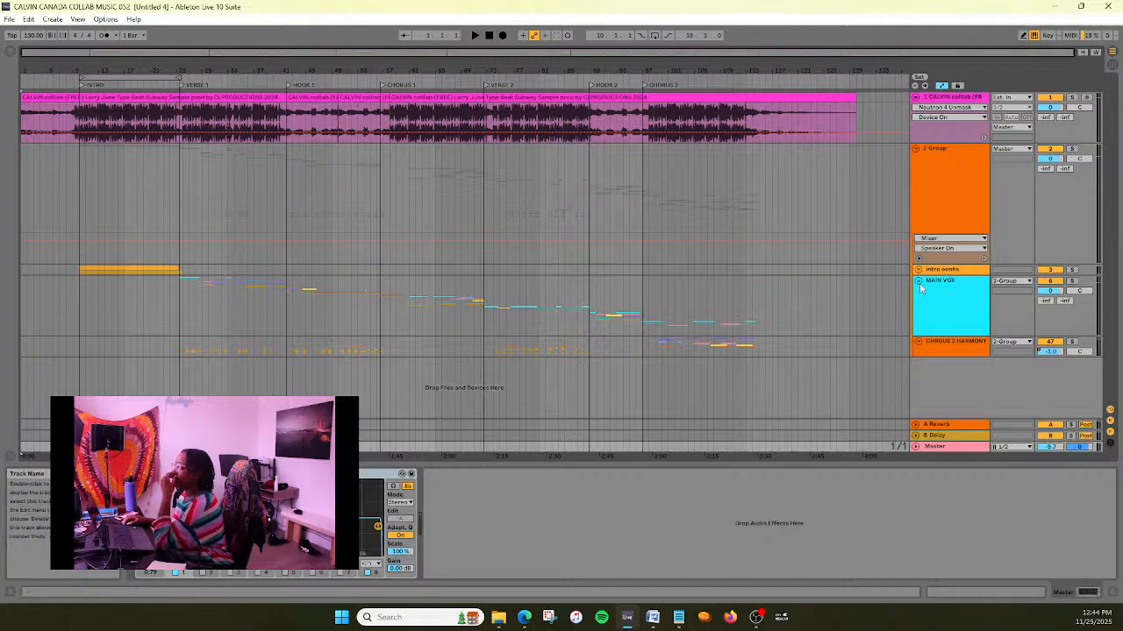
- Open Nectar 3 on the MAIN VOX track and show the settings of its Compressor 1 module
{"action": "left_click", "coordinate": [957, 291]}
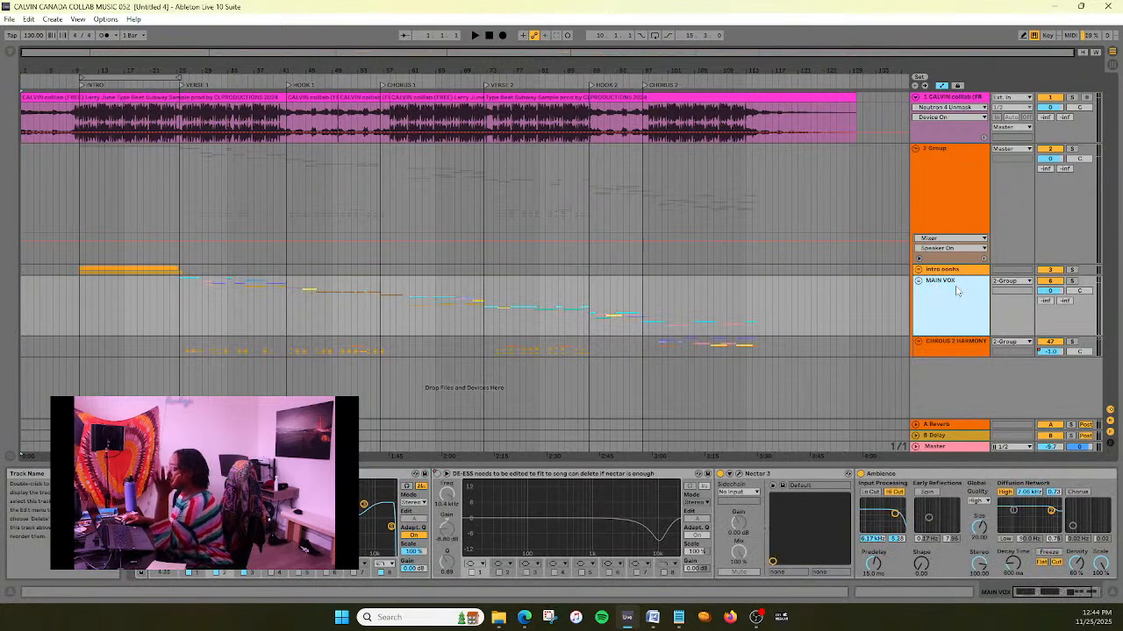
{"action": "left_click", "coordinate": [740, 475]}
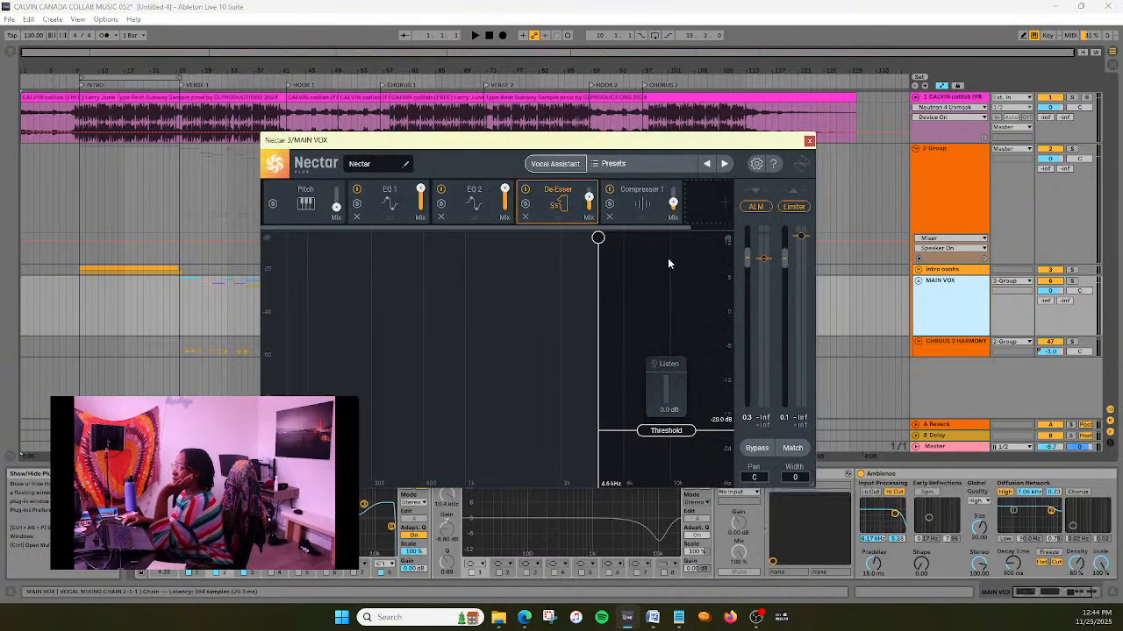
{"action": "left_click", "coordinate": [621, 207]}
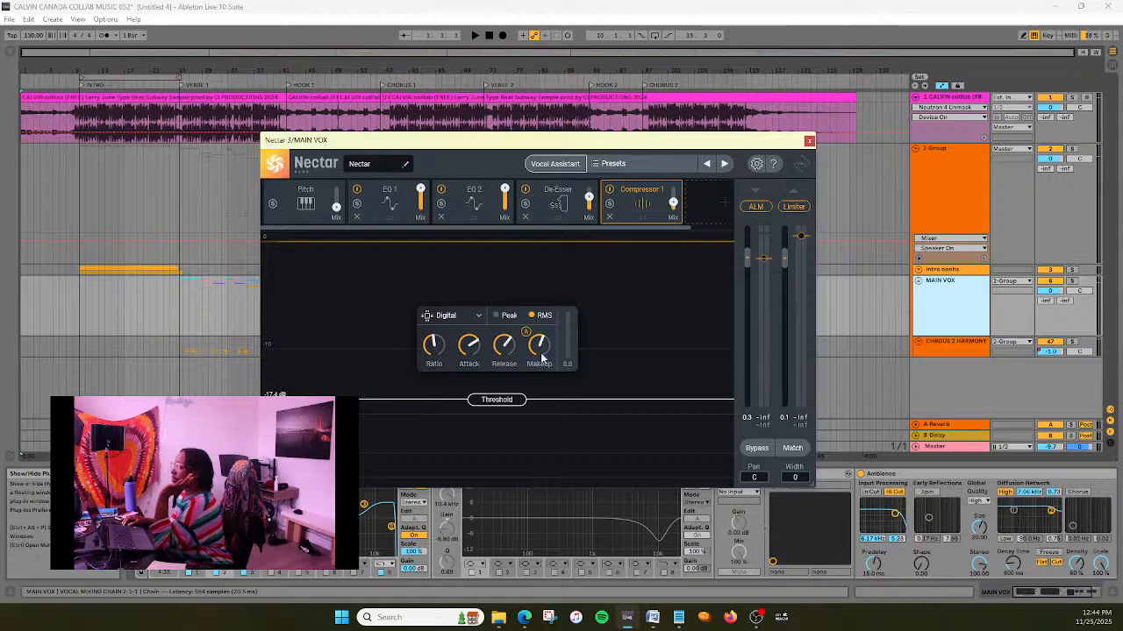
- Play the song from just before Verse 1 with the Nectar 3 window moved clear of the timeline, and examine the vocal compression
{"action": "left_click_drag", "start_coordinate": [624, 143], "coordinate": [661, 274]}
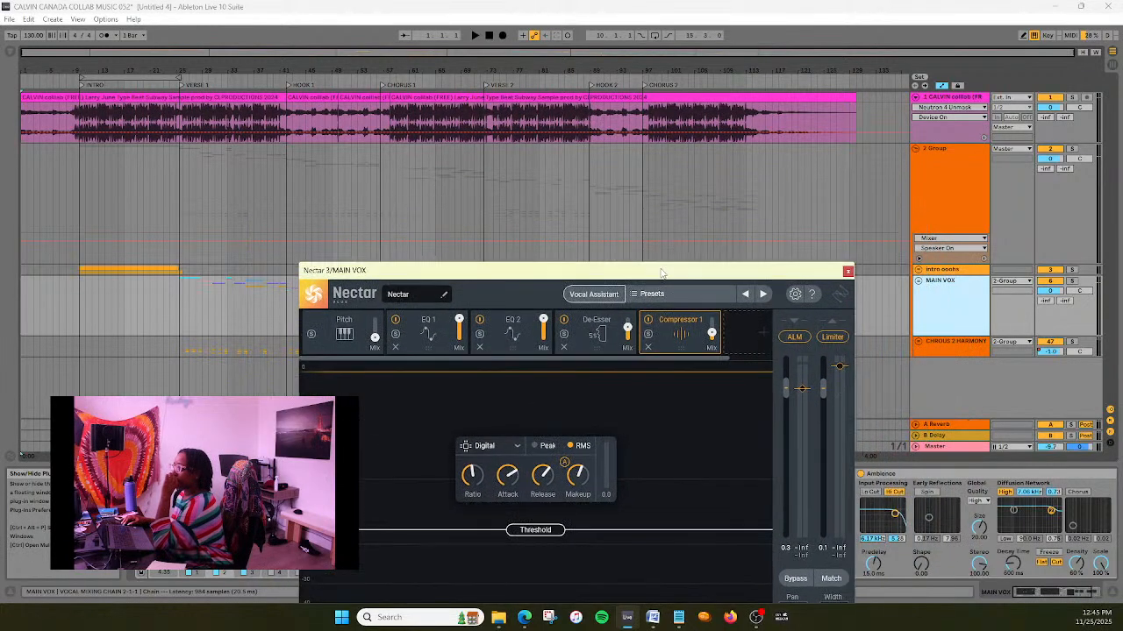
{"action": "left_click", "coordinate": [172, 85]}
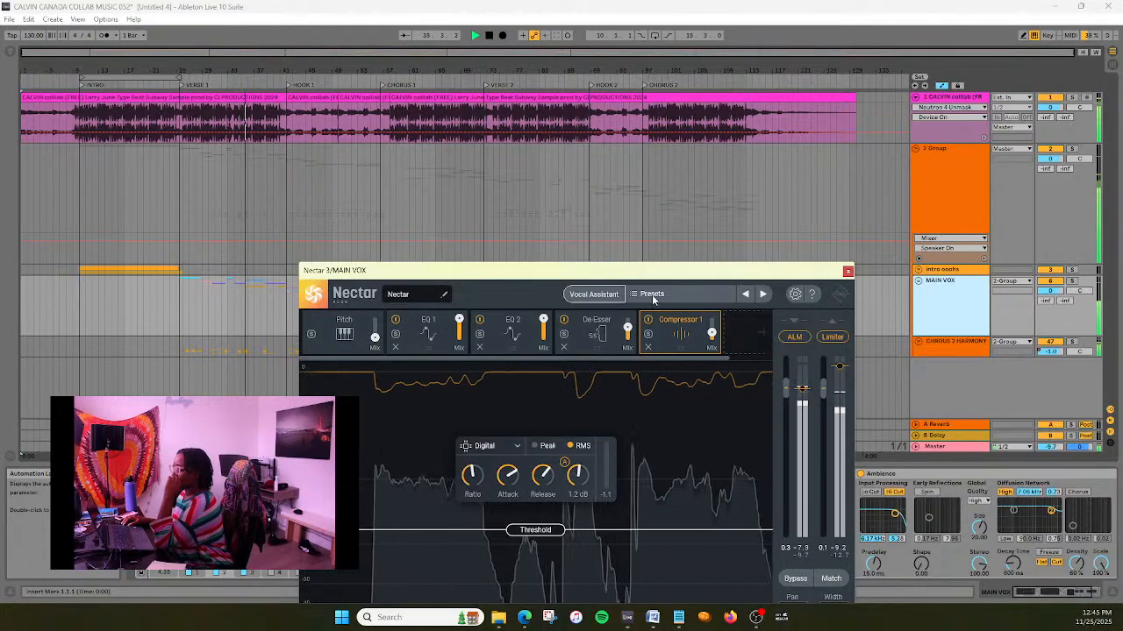
{"action": "left_click_drag", "start_coordinate": [653, 278], "coordinate": [650, 214]}
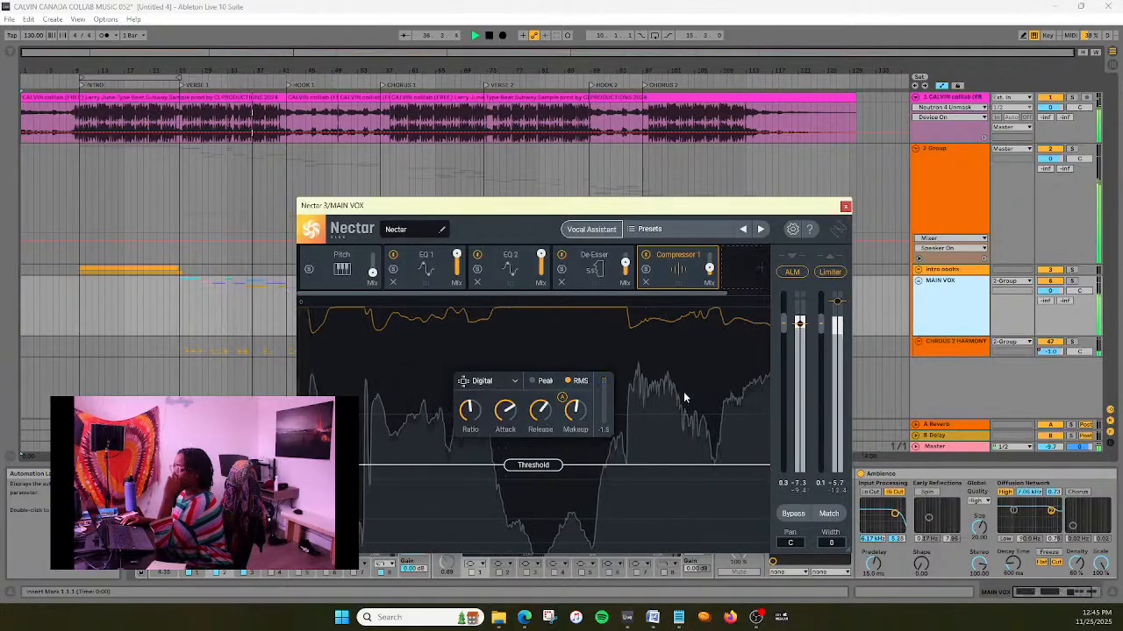
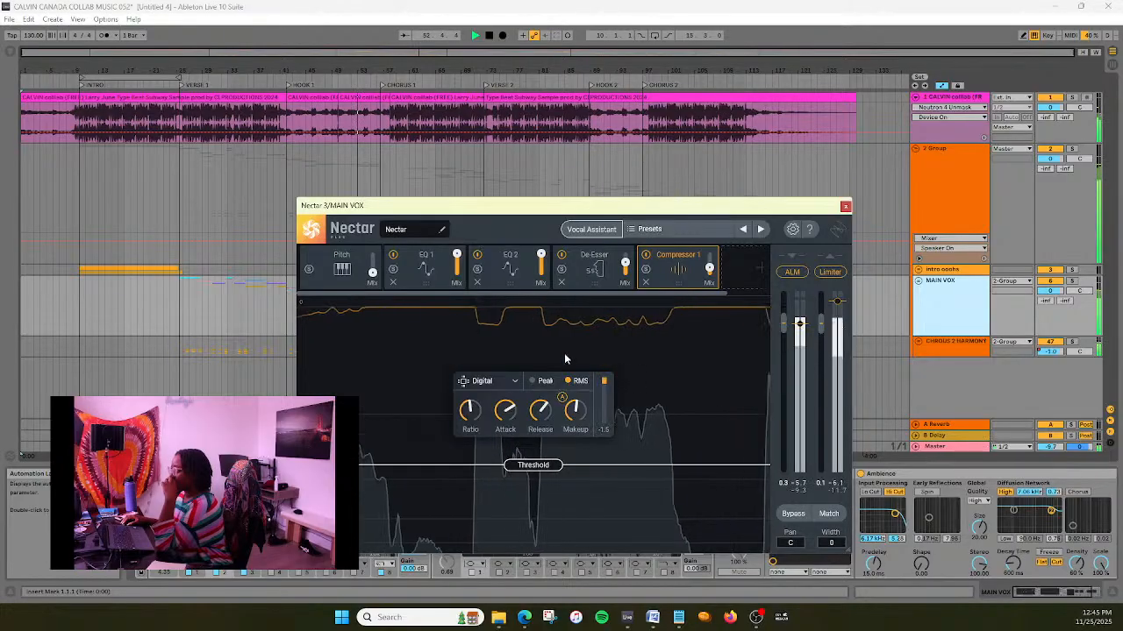
- Review EQ 2, and set band 2 of EQ 1 to about -3.0 dB at 271 Hz
{"action": "left_click", "coordinate": [509, 267]}
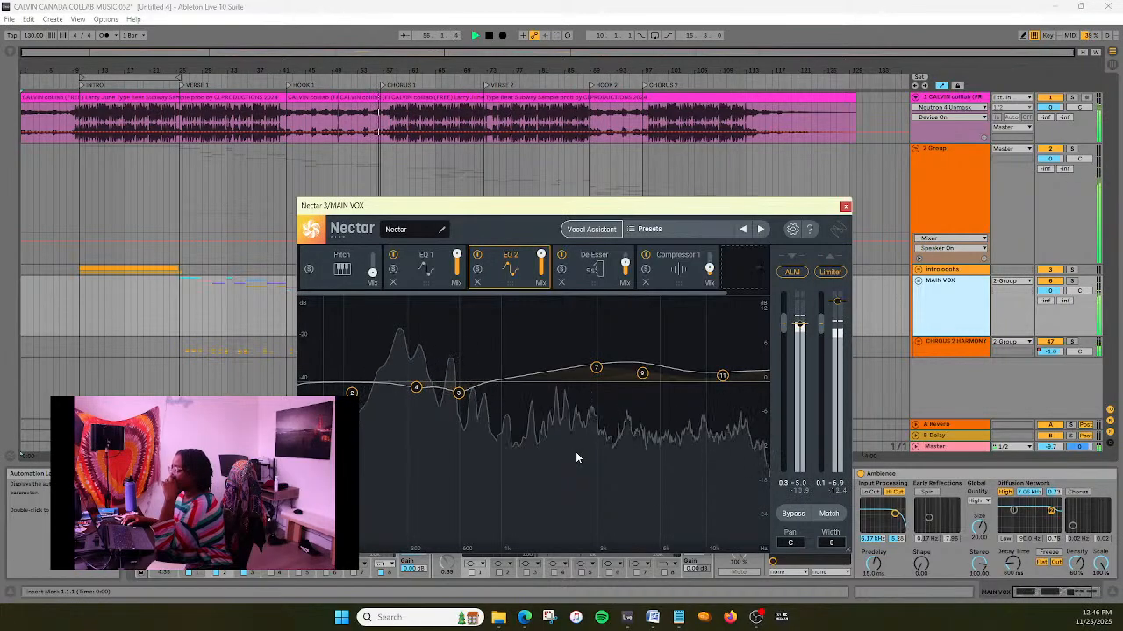
{"action": "left_click", "coordinate": [426, 265]}
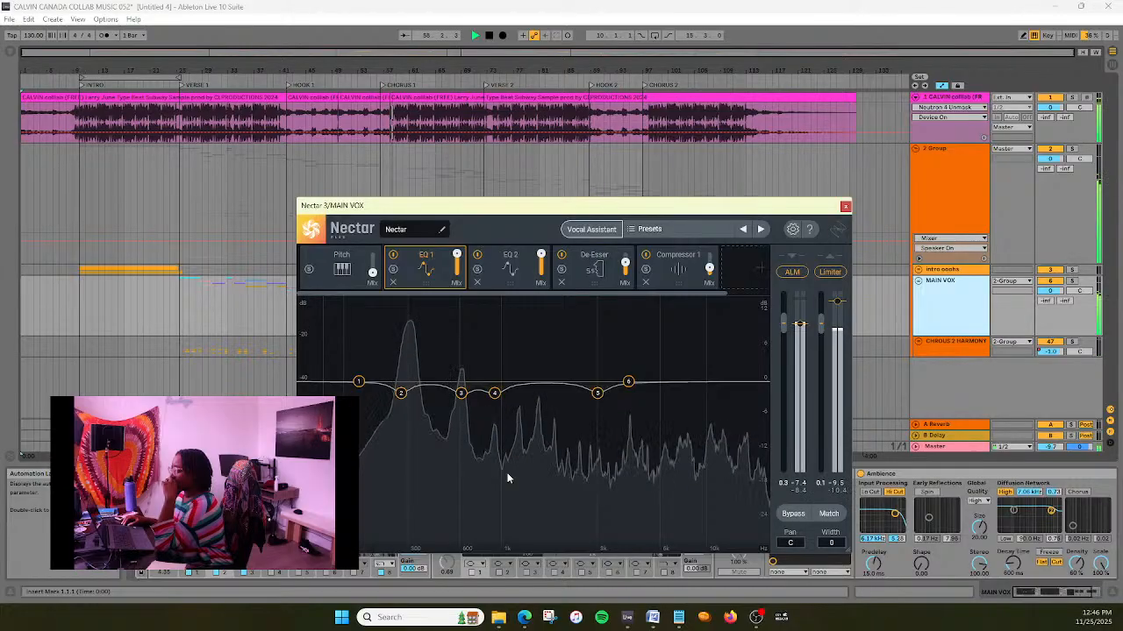
{"action": "left_click", "coordinate": [400, 394]}
{"action": "left_click_drag", "start_coordinate": [399, 397], "coordinate": [400, 400]}
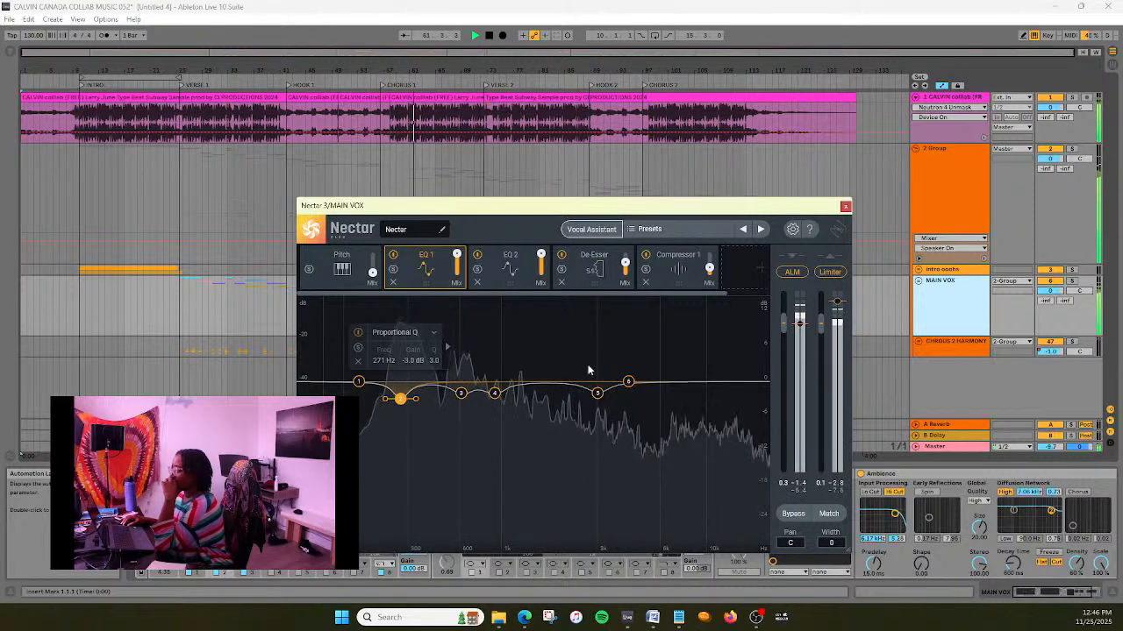
- Check the vocal compression in Compressor 1, close Nectar 3 and display the Master track's effects
{"action": "left_click", "coordinate": [658, 279]}
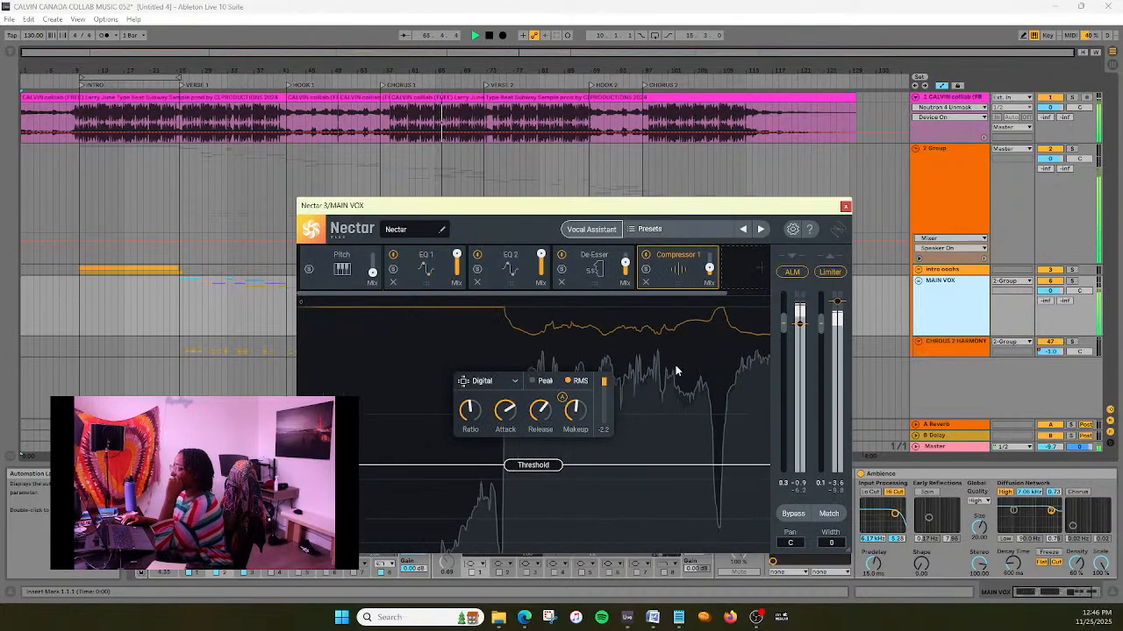
{"action": "left_click", "coordinate": [845, 207]}
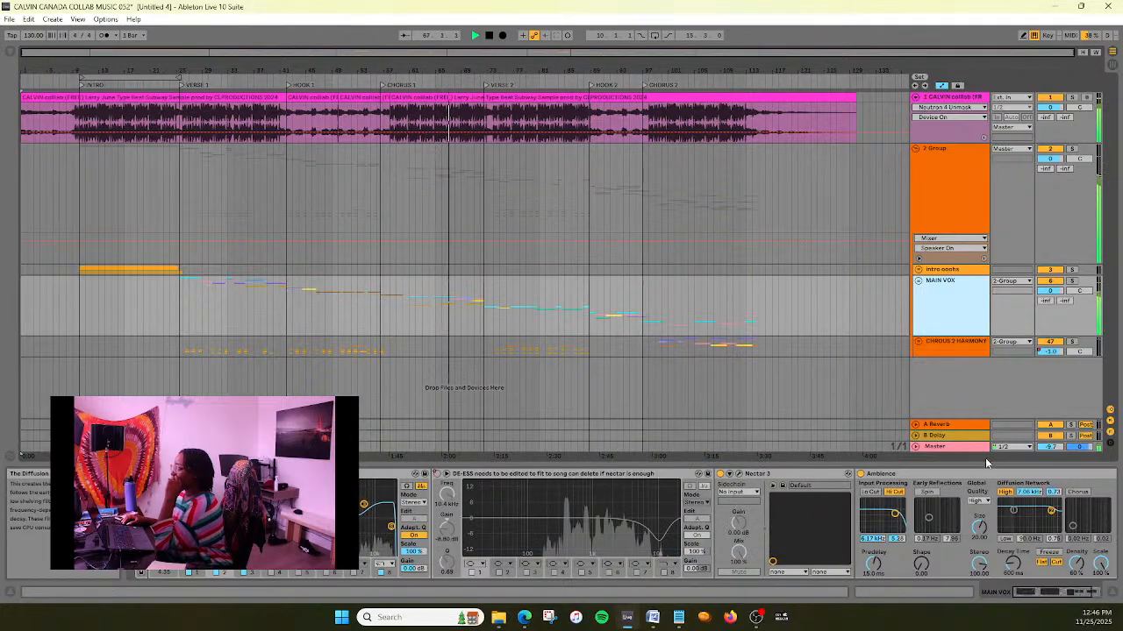
{"action": "left_click", "coordinate": [970, 448]}
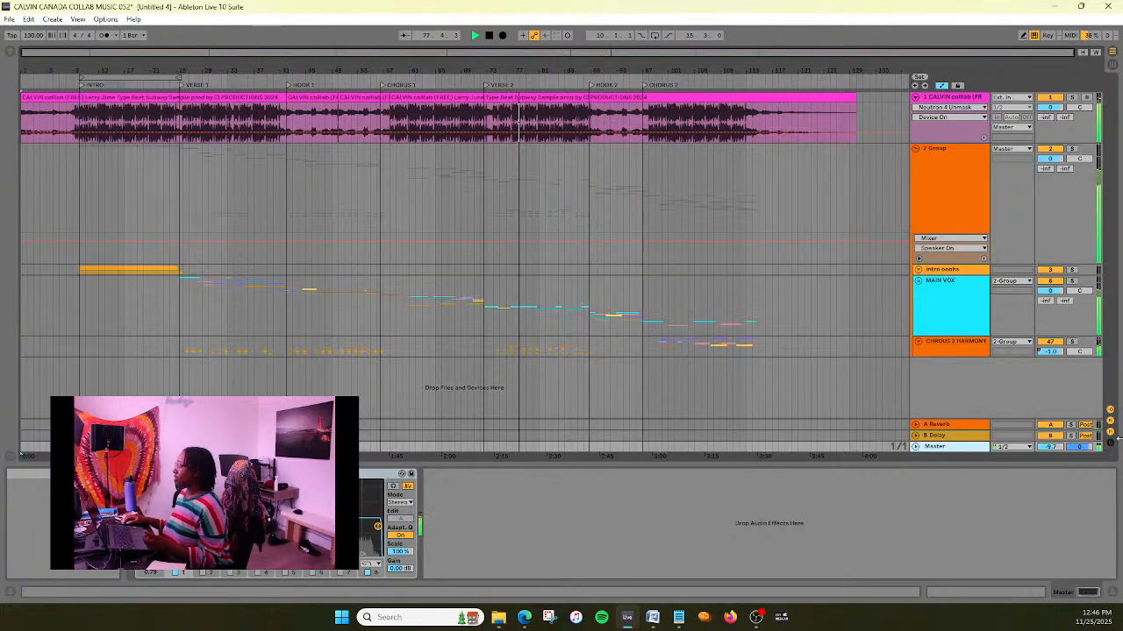
- Reopen Nectar 3 on the MAIN VOX track and set band 2 of EQ 1 to about -2.5 dB at 271 Hz
{"action": "left_click", "coordinate": [949, 300]}
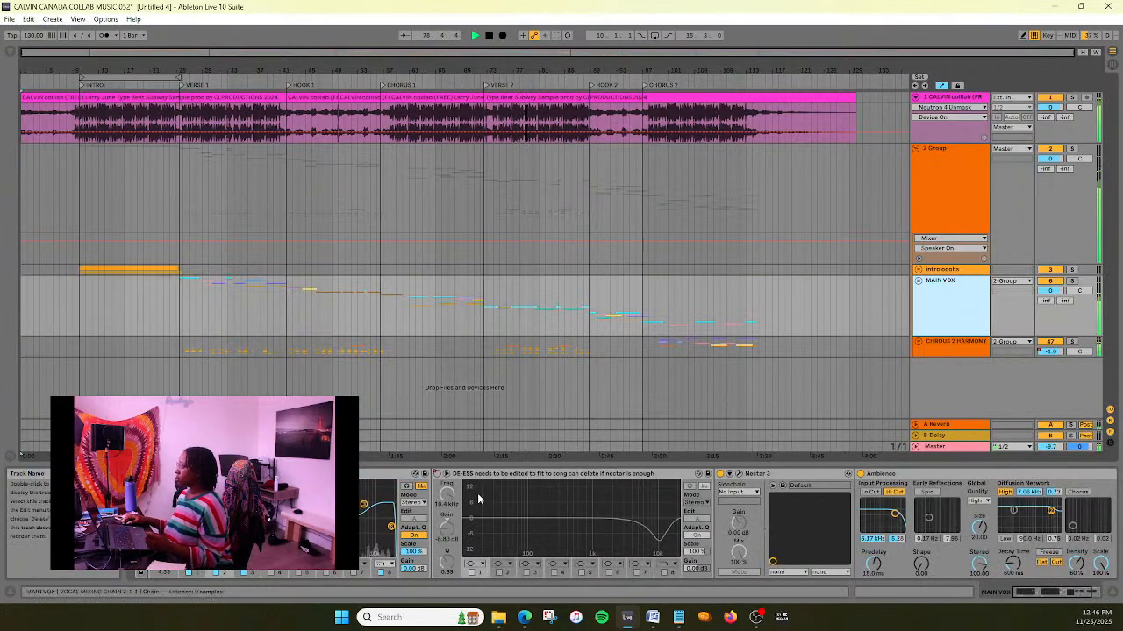
{"action": "left_click", "coordinate": [738, 474]}
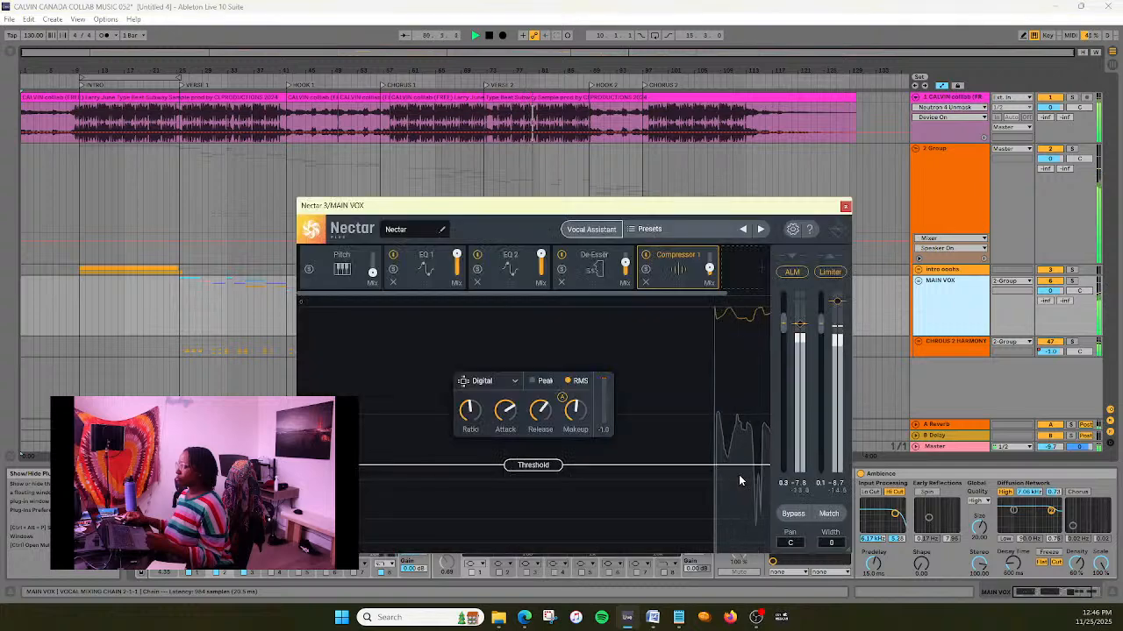
{"action": "mouse_move", "coordinate": [576, 417]}
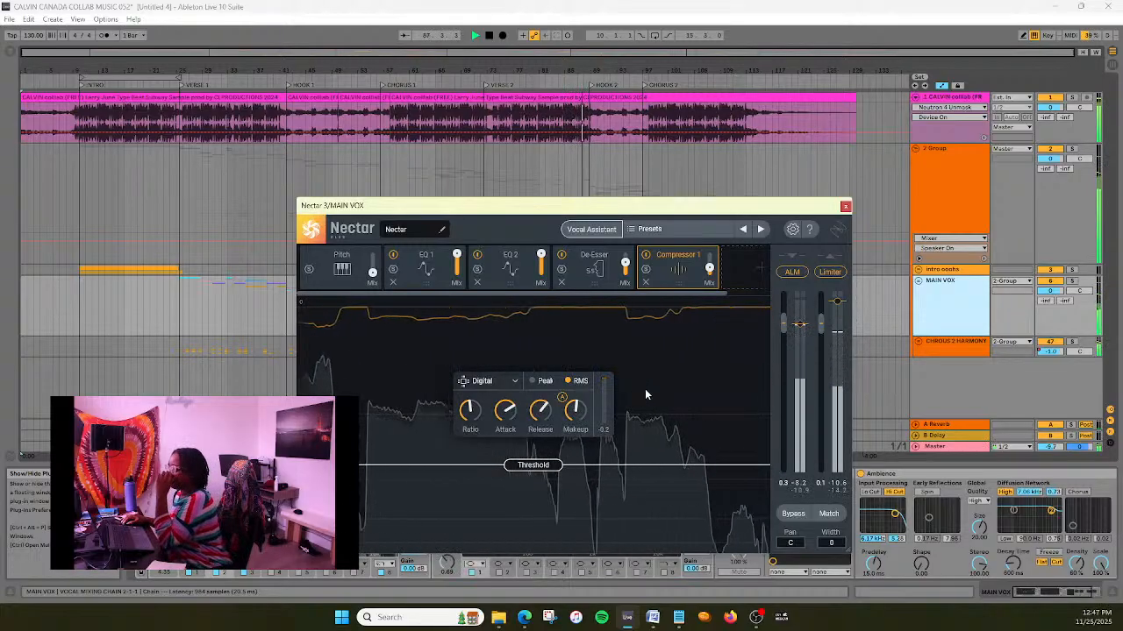
{"action": "left_click", "coordinate": [425, 267]}
{"action": "left_click", "coordinate": [401, 400]}
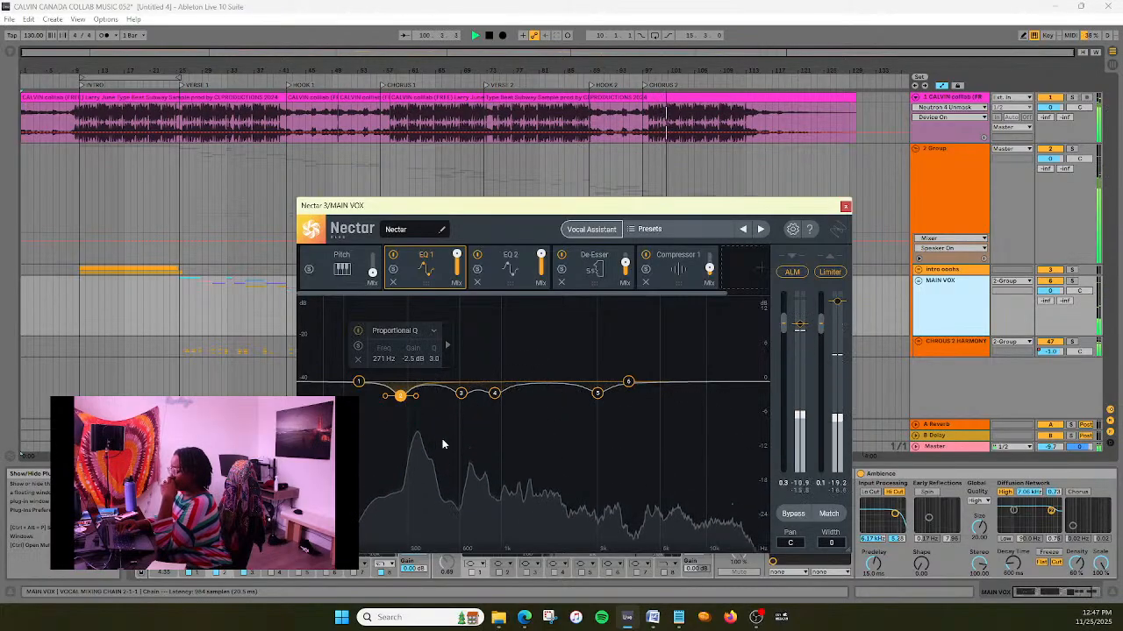
- Set band 4 of EQ 2 to a cut of about -1.9 dB at 346 Hz
{"action": "left_click", "coordinate": [496, 278]}
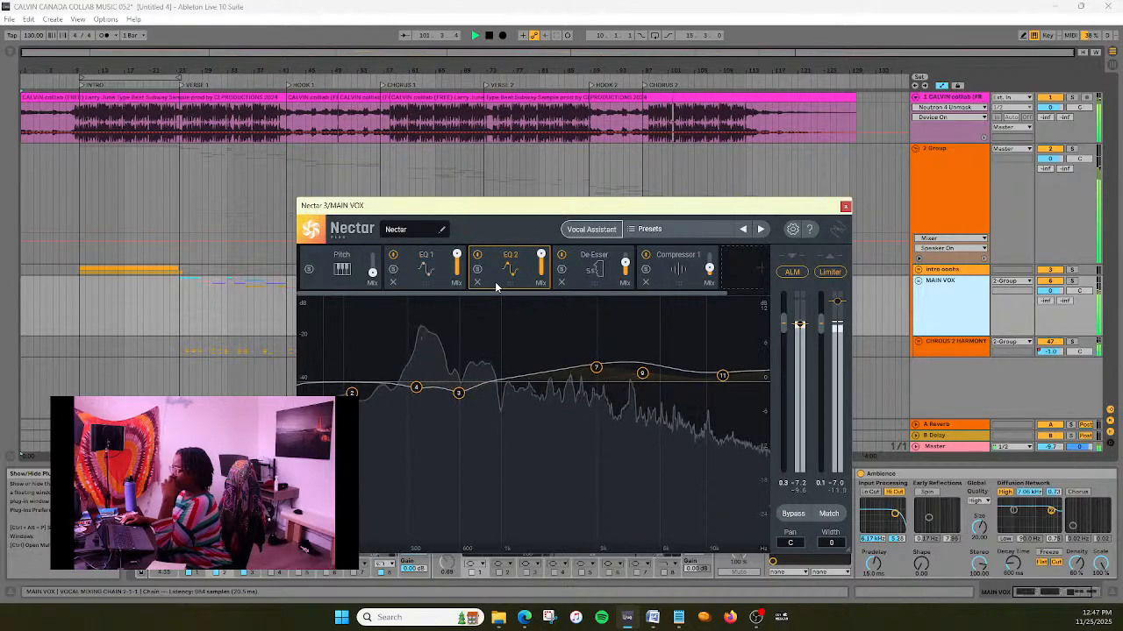
{"action": "left_click", "coordinate": [418, 390]}
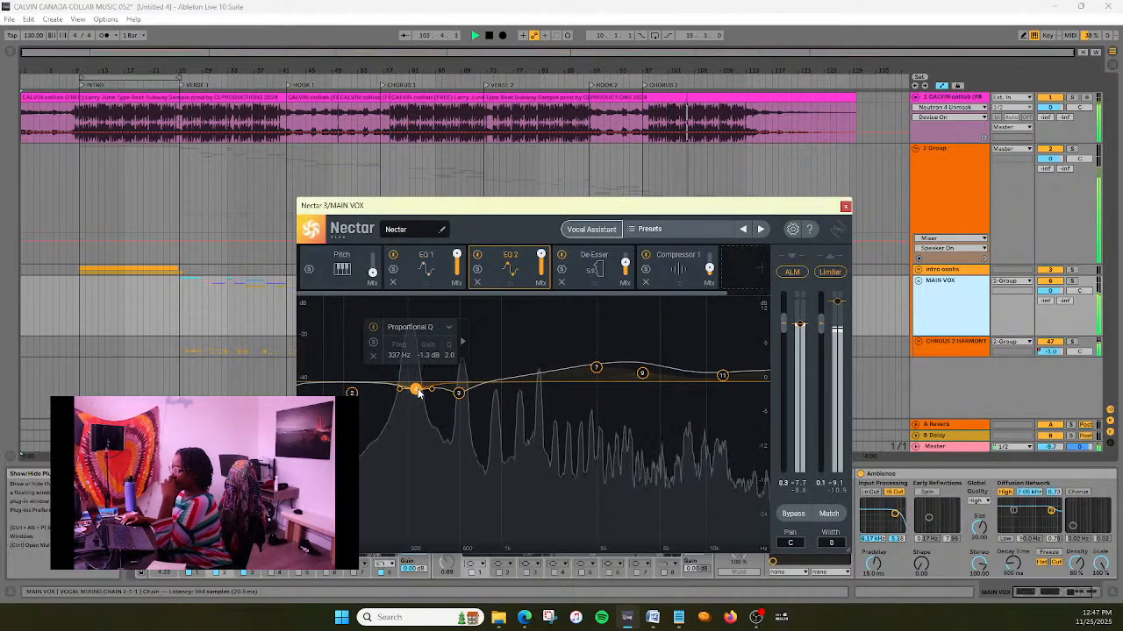
{"action": "left_click_drag", "start_coordinate": [418, 392], "coordinate": [419, 394]}
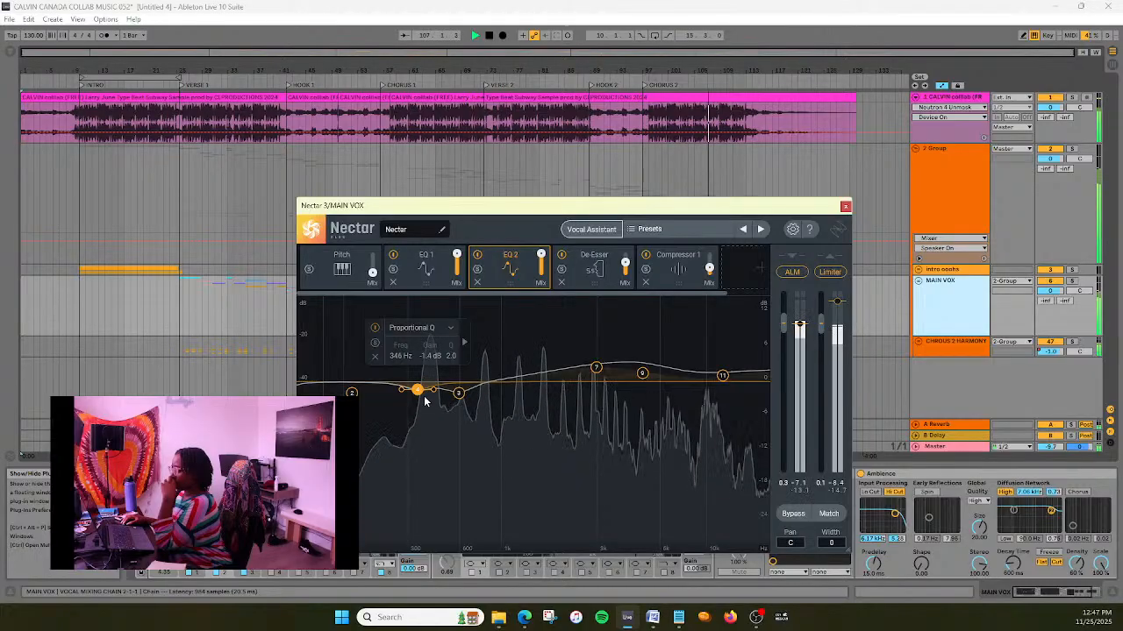
{"action": "left_click_drag", "start_coordinate": [420, 395], "coordinate": [421, 399]}
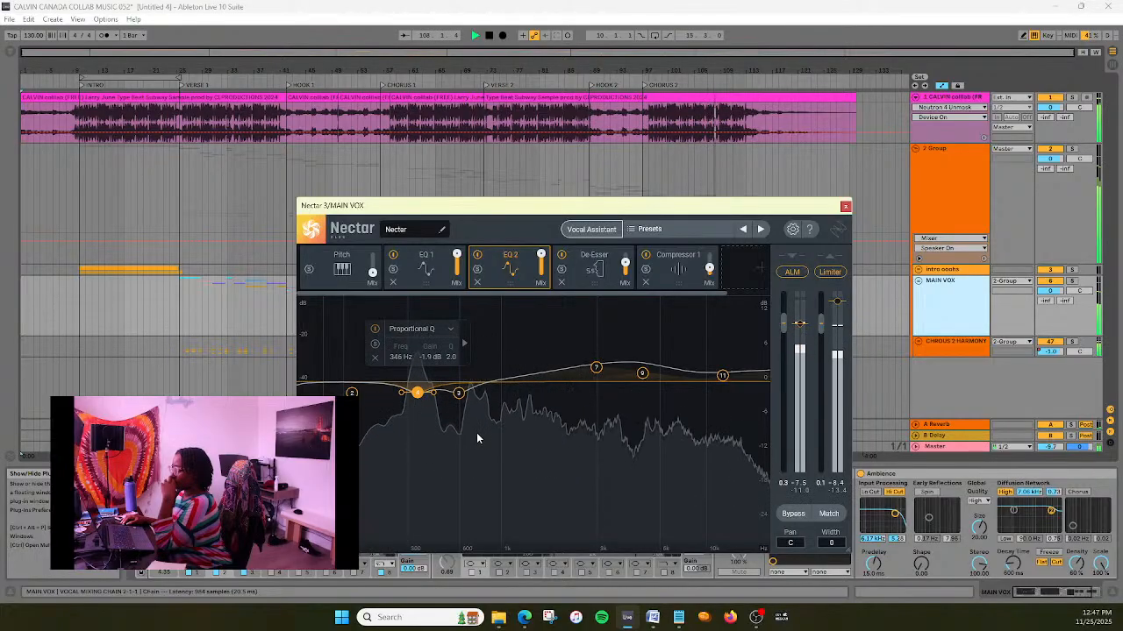
- Replay the song with Compressor 1 shown, close Nectar 3 and expand the Master track's EQ spectrum display
{"action": "left_click", "coordinate": [665, 272]}
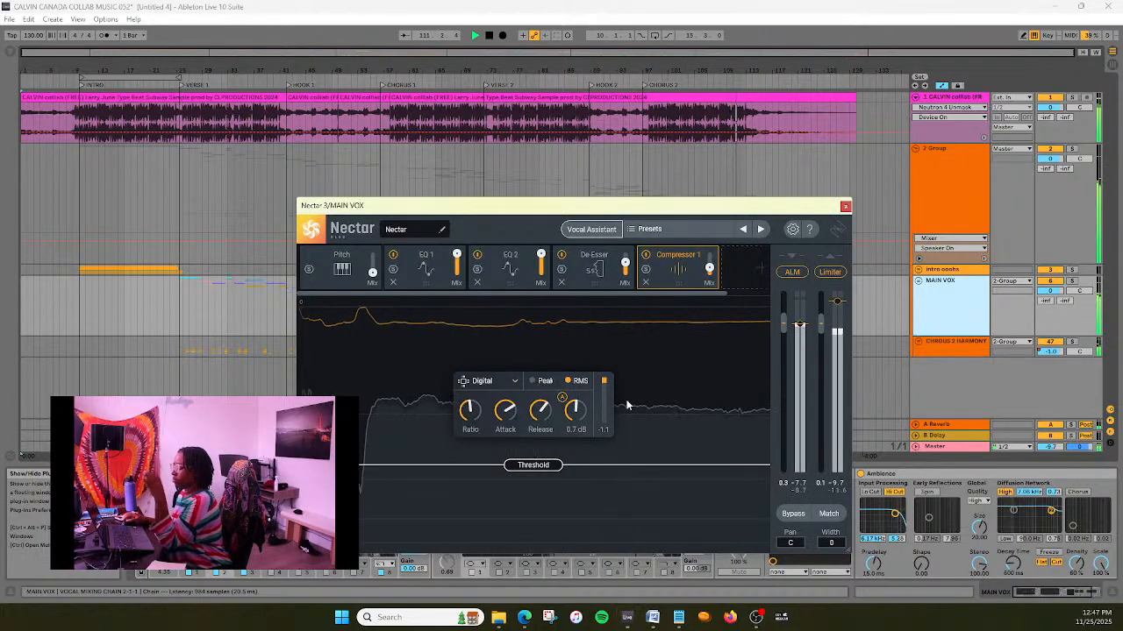
{"action": "key", "text": "Home"}
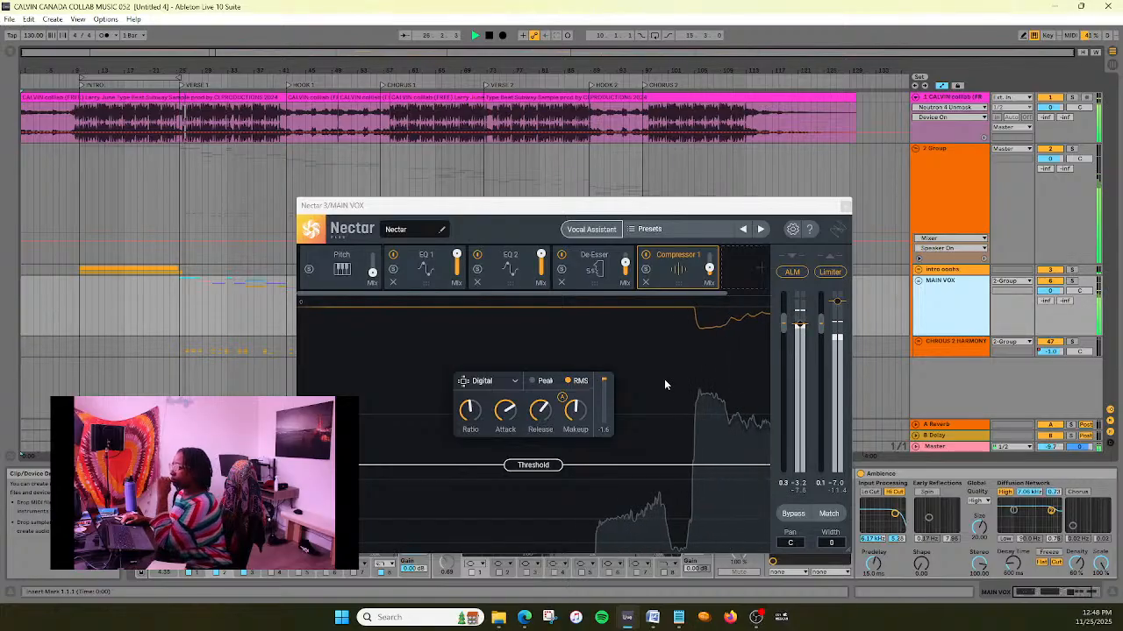
{"action": "left_click", "coordinate": [846, 207]}
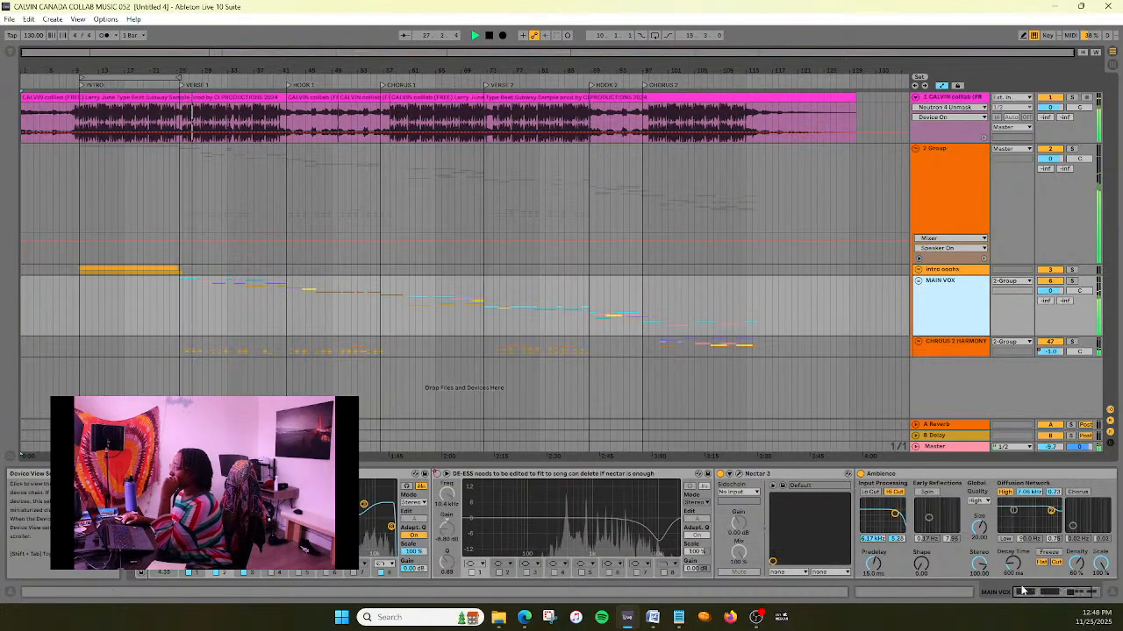
{"action": "left_click", "coordinate": [935, 448]}
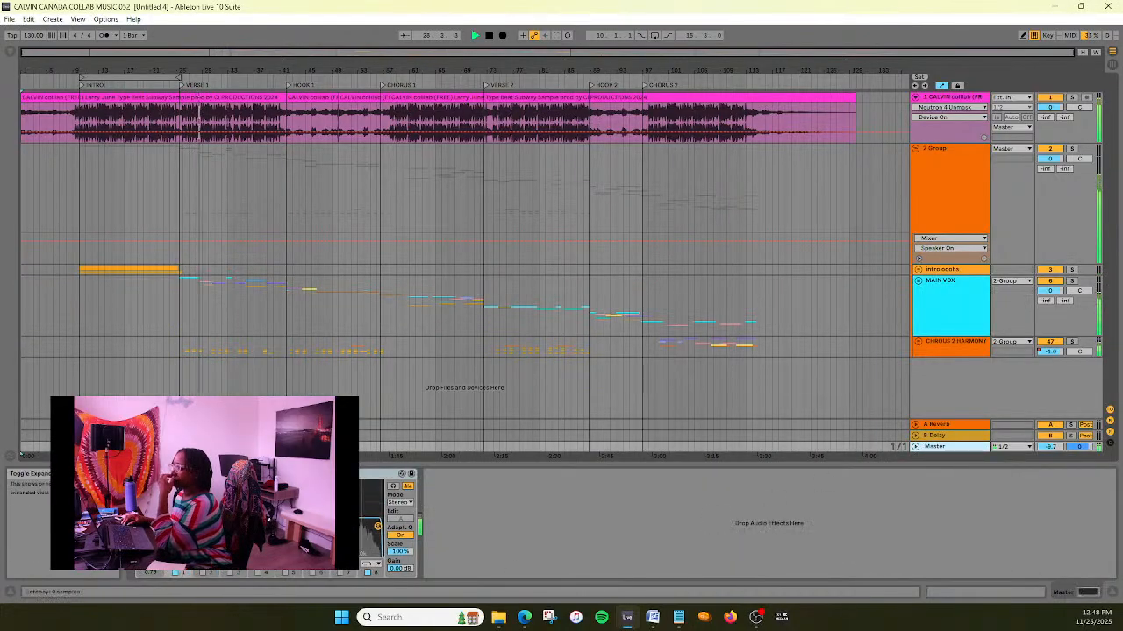
{"action": "left_click", "coordinate": [154, 474]}
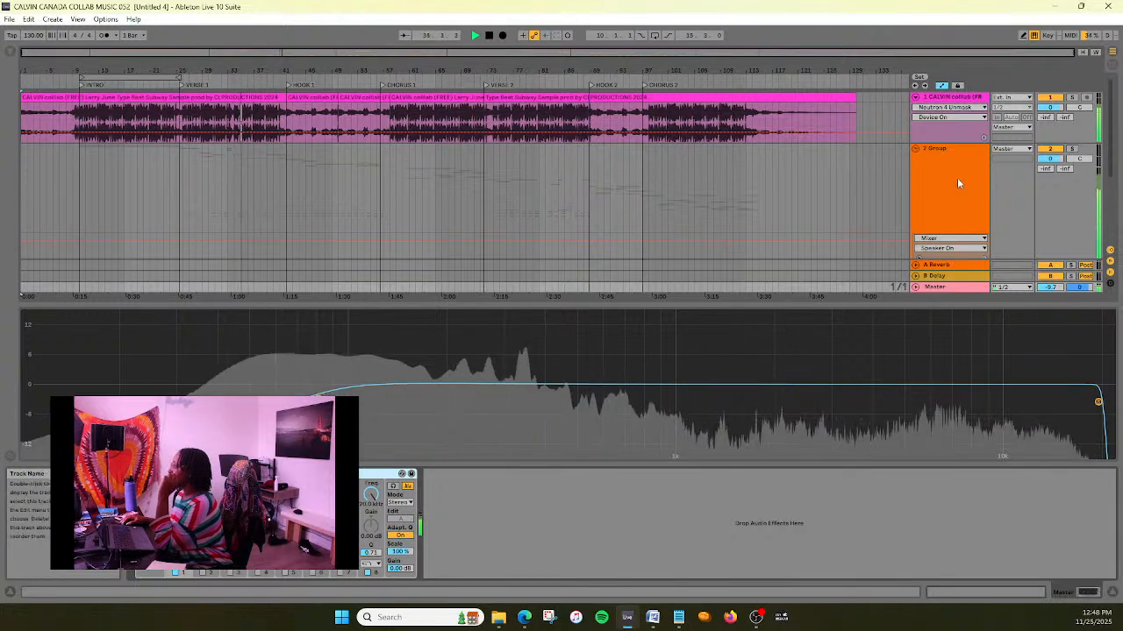
- Place the MAIN VOX track above Intro oohs, and set the Compressor 1 makeup gain in its Nectar 3 to 0.5 dB
{"action": "scroll", "coordinate": [957, 183], "scroll_direction": "down", "scroll_amount": 2}
{"action": "left_click", "coordinate": [931, 214]}
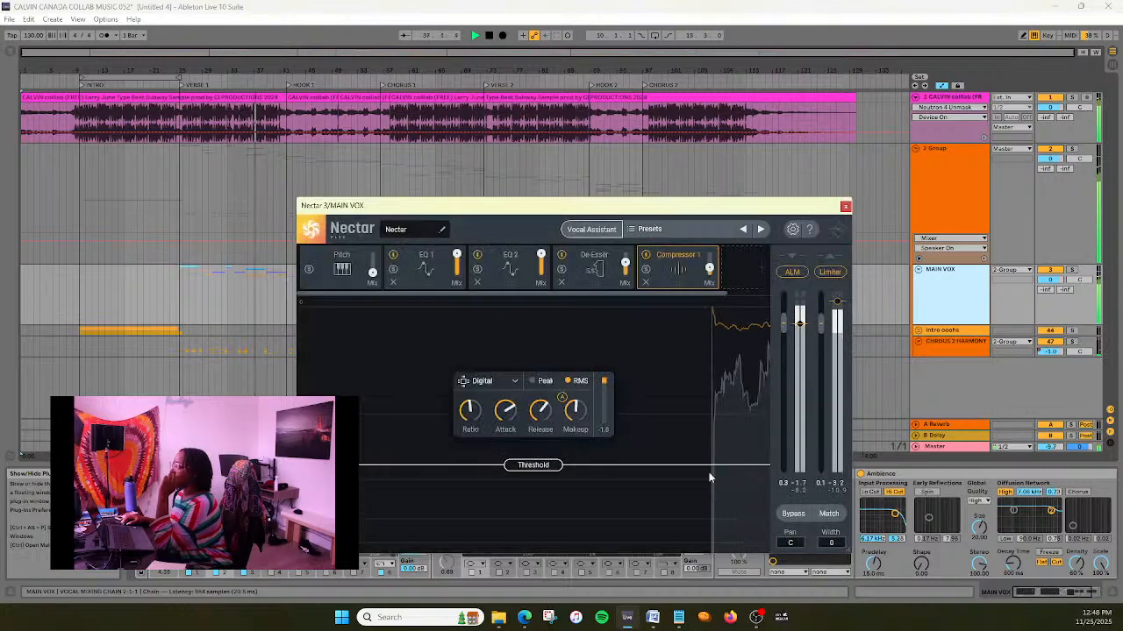
{"action": "double_click", "coordinate": [580, 429]}
{"action": "type", "text": "0.5"}
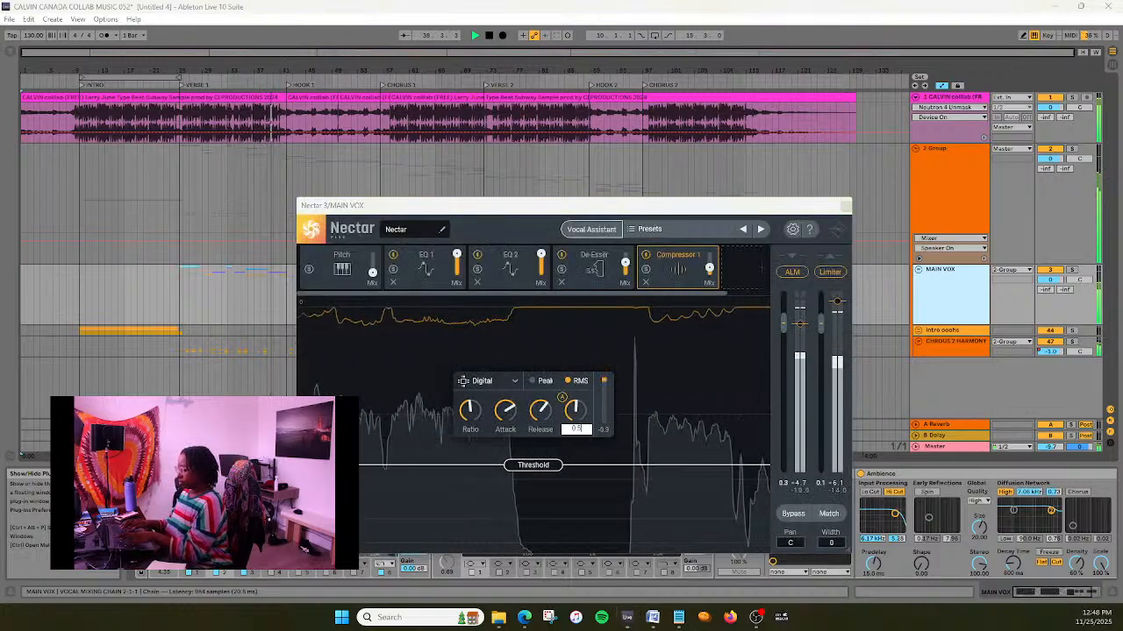
{"action": "key", "text": "Return"}
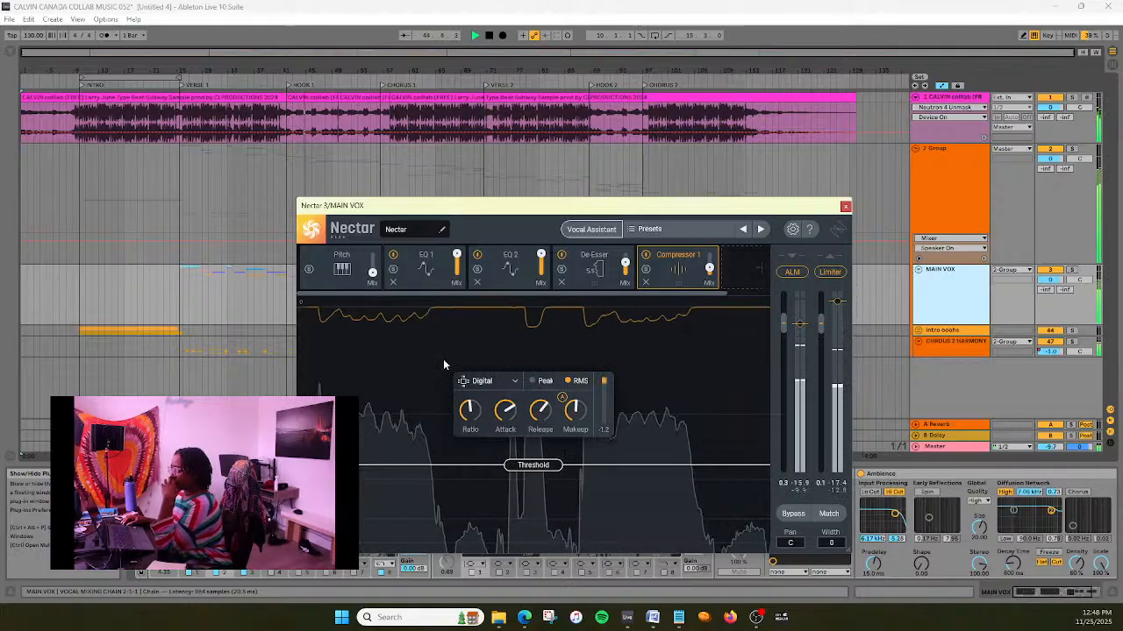
- Examine the Master track's frequency spectrum while the song plays
{"action": "left_click", "coordinate": [956, 448]}
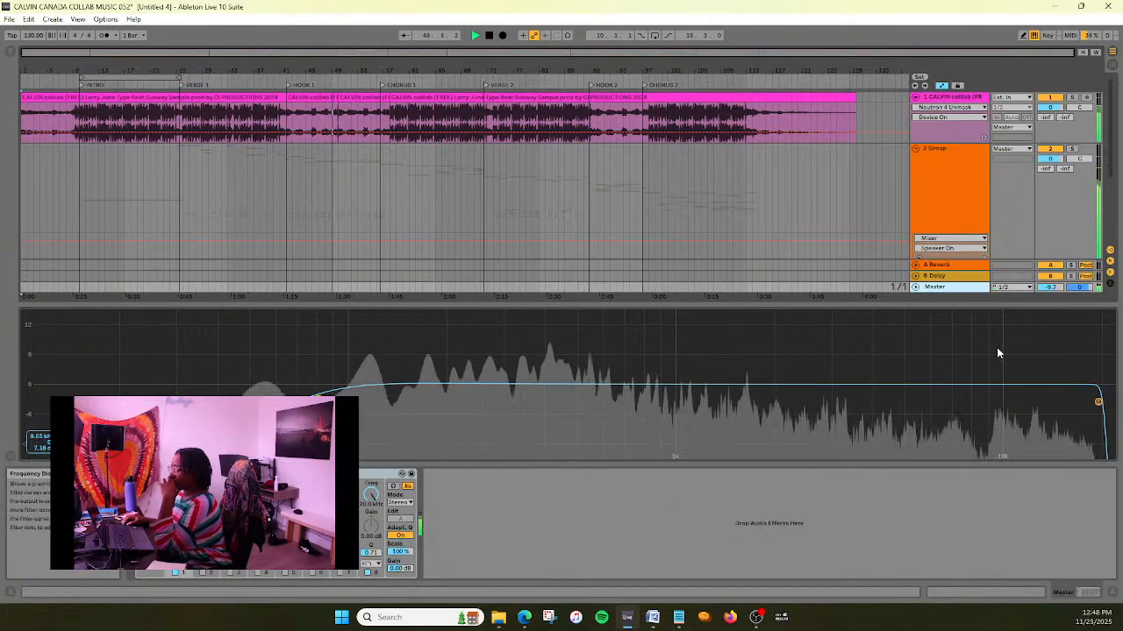
{"action": "scroll", "coordinate": [934, 224], "scroll_direction": "down", "scroll_amount": 5}
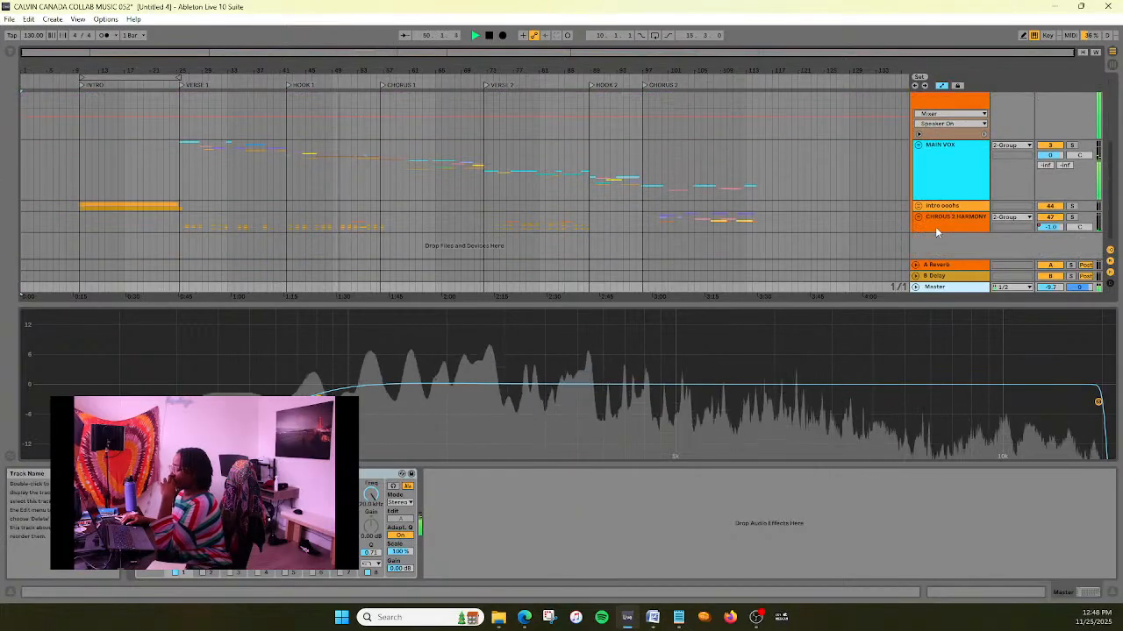
{"action": "scroll", "coordinate": [944, 217], "scroll_direction": "up", "scroll_amount": 2}
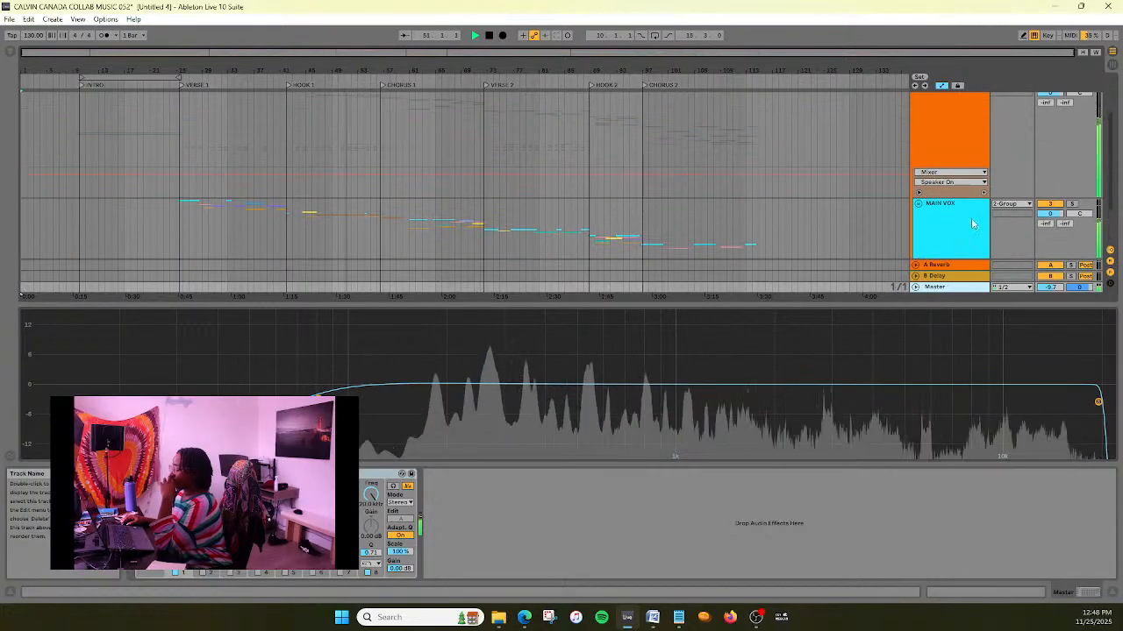
- Return to Nectar 3 on MAIN VOX and set the EQ 2 band 7 boost to about 2.2 dB at 2980 Hz
{"action": "left_click", "coordinate": [971, 219]}
{"action": "left_click", "coordinate": [504, 275]}
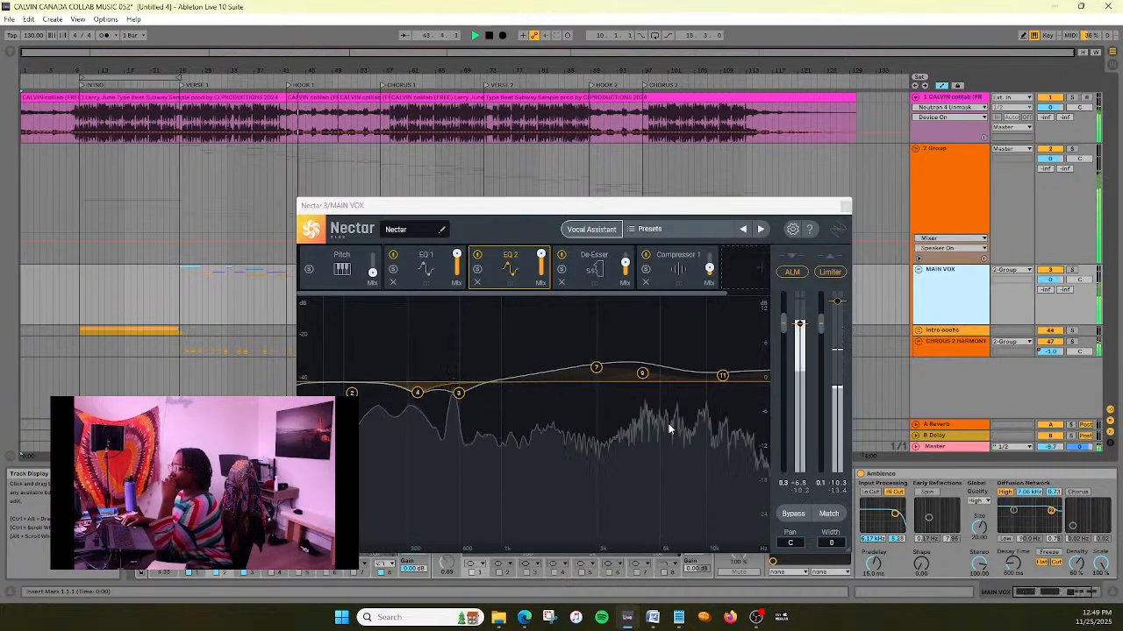
{"action": "left_click", "coordinate": [598, 373]}
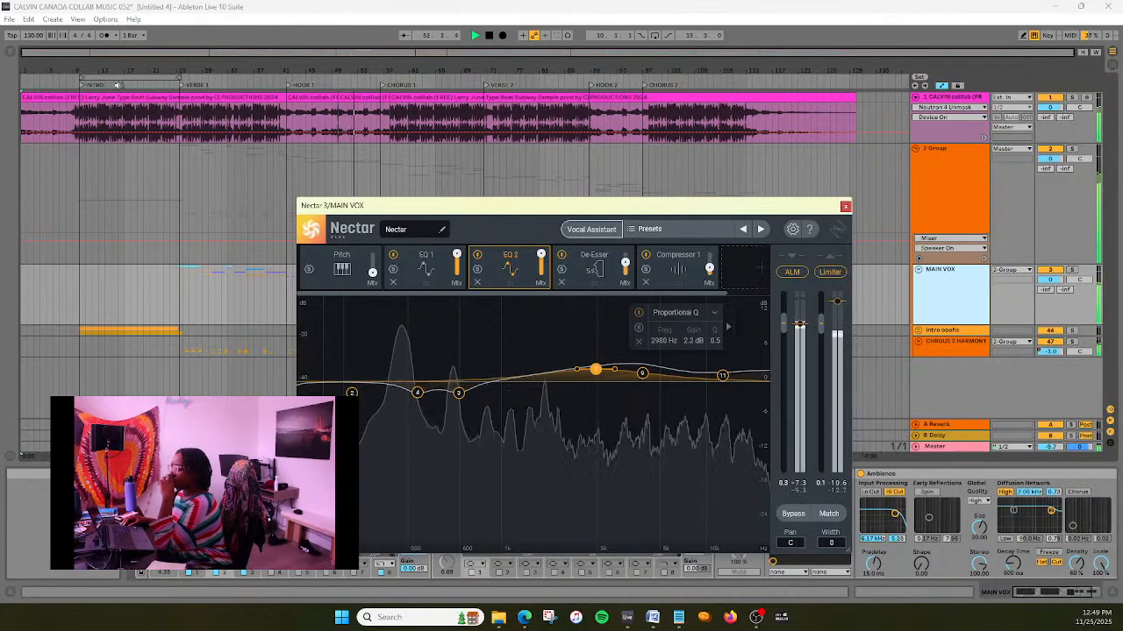
- Add a Bell filter to EQ 2 at about 1173 Hz with a Q of 4.0 and a cut of about -1.9 dB
{"action": "left_click", "coordinate": [519, 379]}
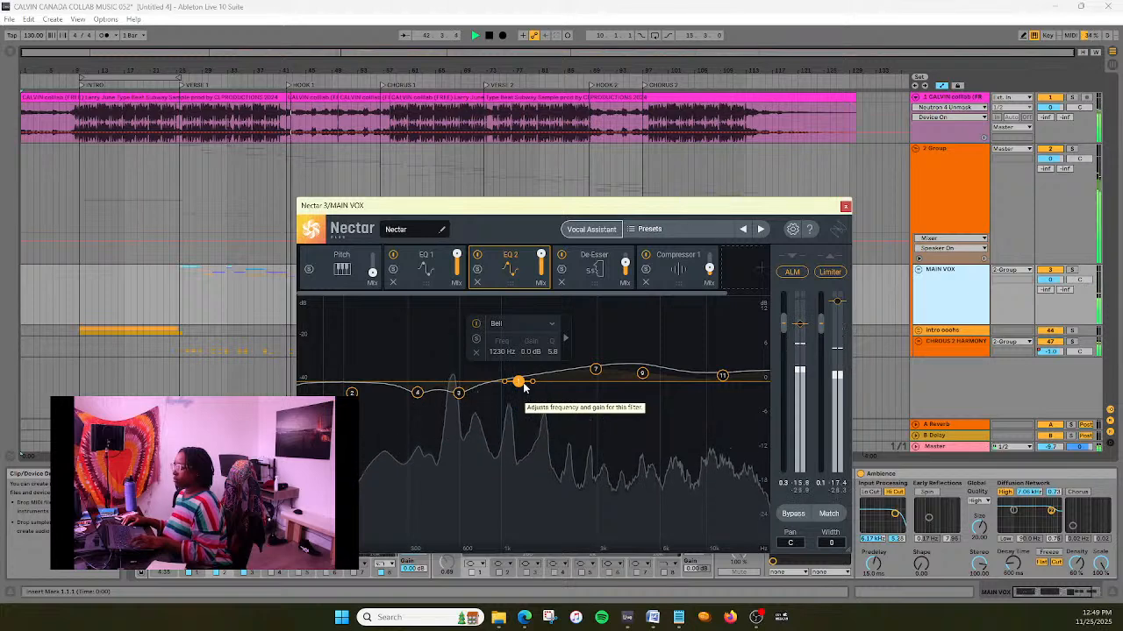
{"action": "mouse_move", "coordinate": [523, 385]}
{"action": "left_mouse_down"}
{"action": "mouse_move", "coordinate": [509, 388]}
{"action": "mouse_move", "coordinate": [519, 392]}
{"action": "left_mouse_up"}
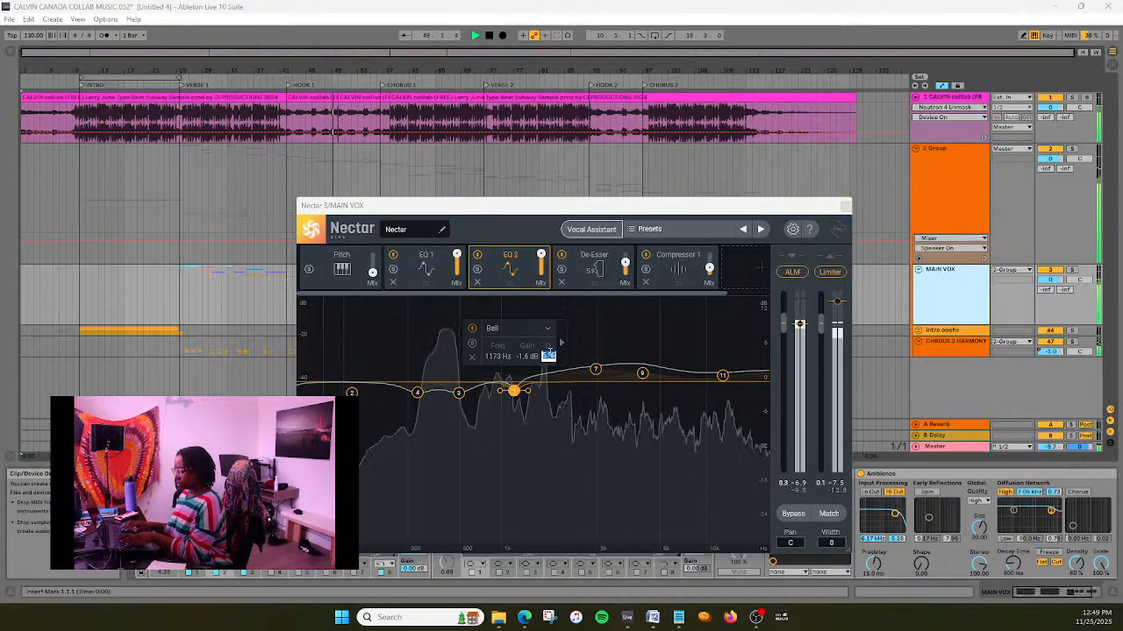
{"action": "type", "text": "4"}
{"action": "key", "text": "Return"}
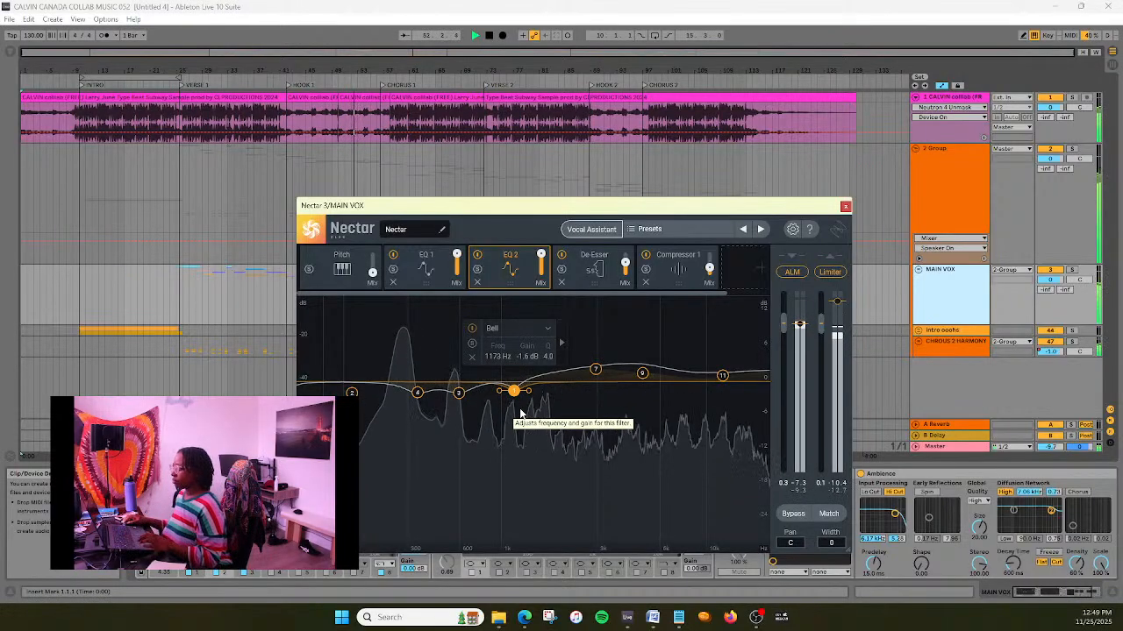
{"action": "left_click_drag", "start_coordinate": [514, 399], "coordinate": [514, 400]}
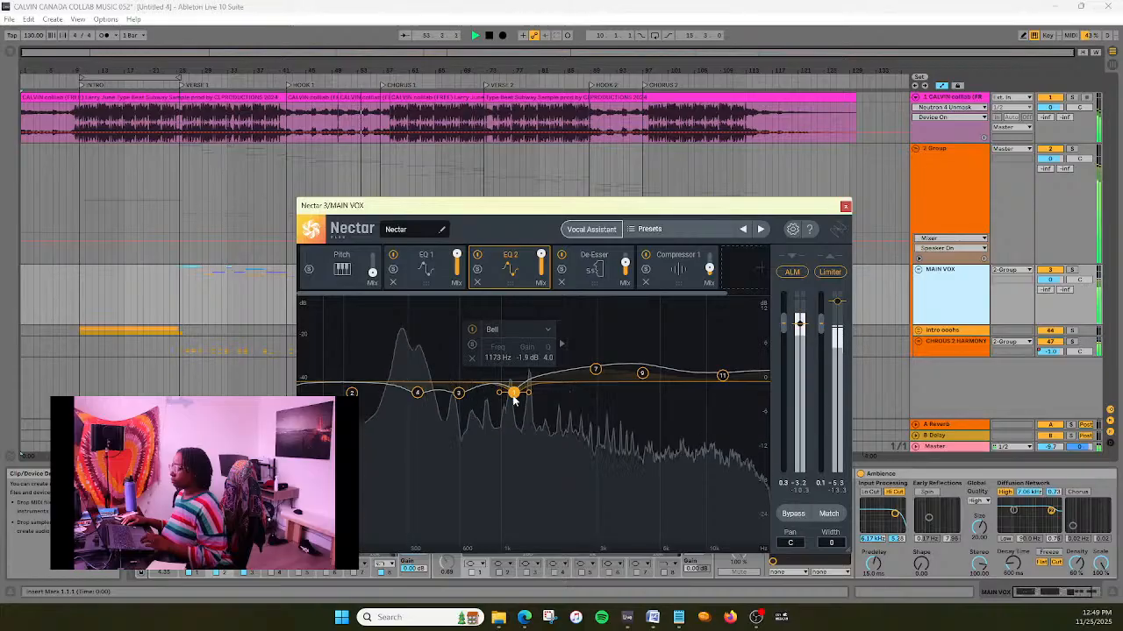
- Play the song from just before Hook 1, close Nectar 3 and examine the Master track's spectrum
{"action": "left_click", "coordinate": [275, 86]}
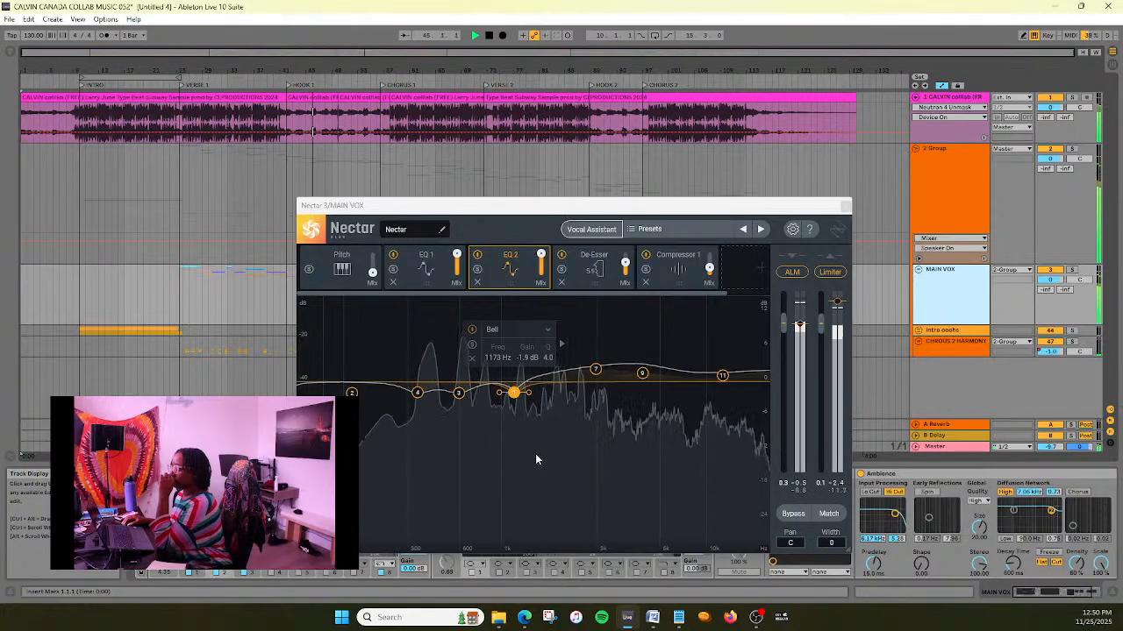
{"action": "left_click", "coordinate": [844, 209]}
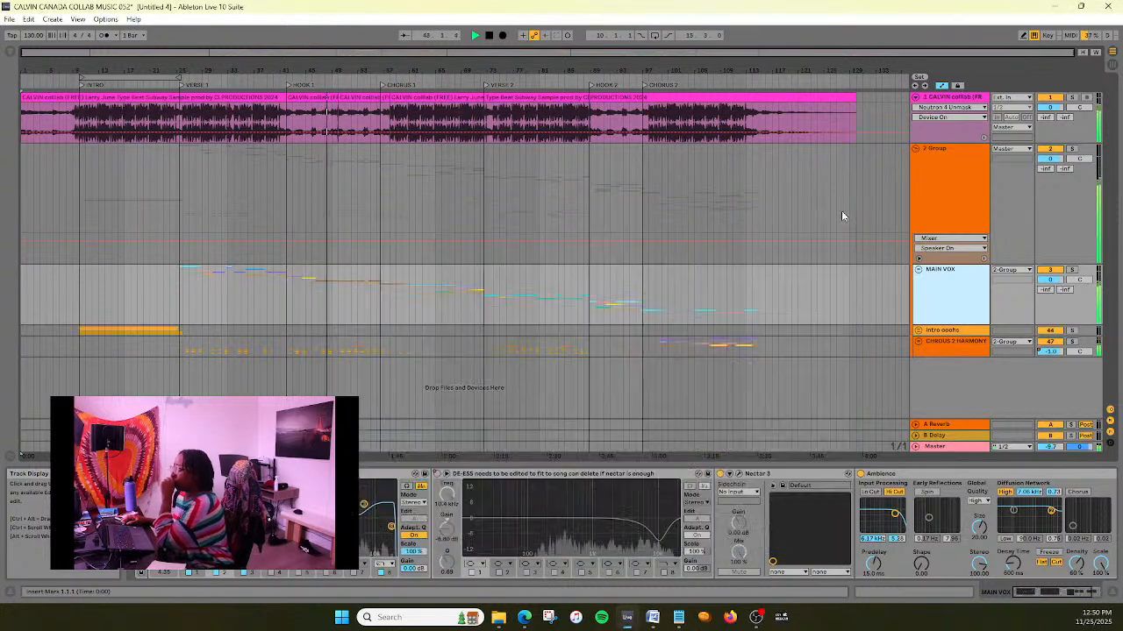
{"action": "left_click", "coordinate": [959, 443]}
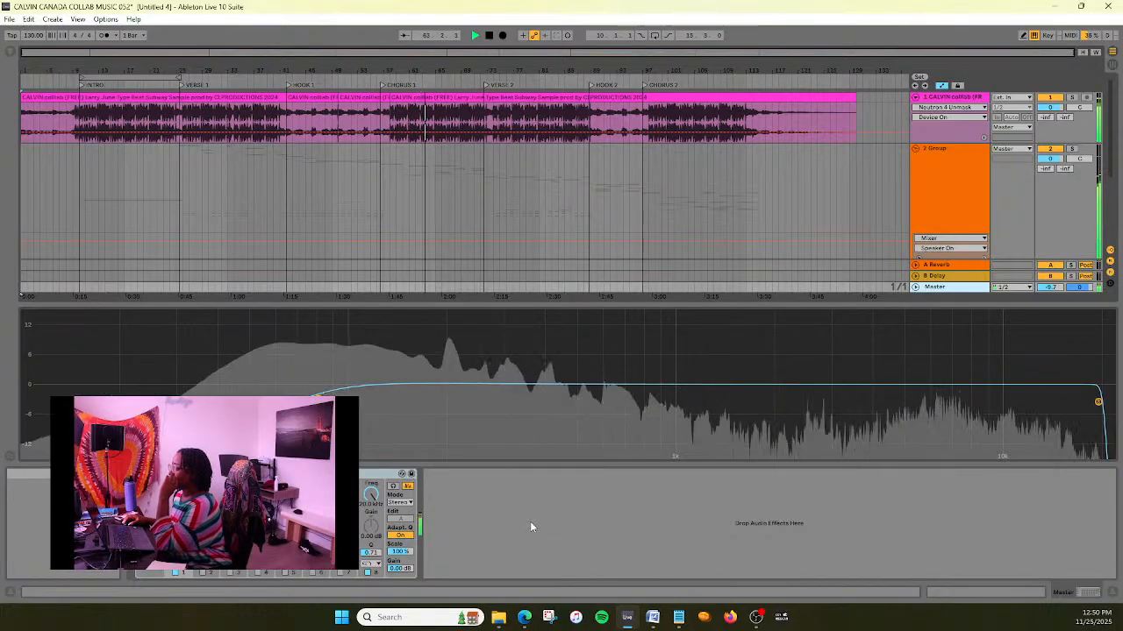
{"action": "scroll", "coordinate": [761, 163], "scroll_direction": "down", "scroll_amount": 2}
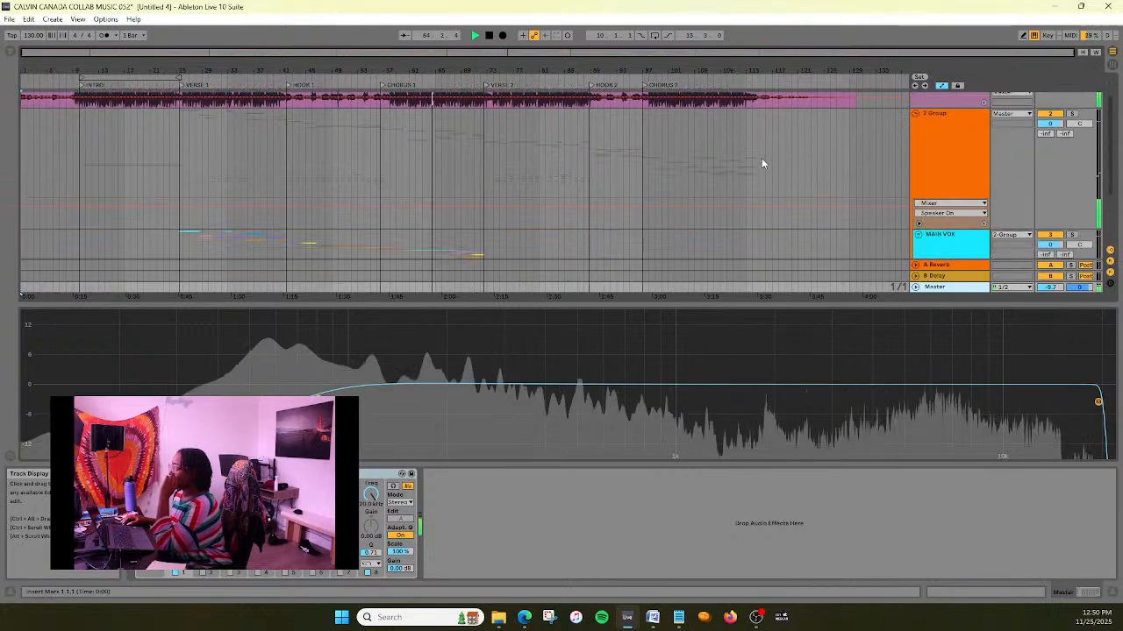
- Unfold the MAIN VOX group and show its mixer Track Volume automation lane
{"action": "scroll", "coordinate": [761, 163], "scroll_direction": "down", "scroll_amount": 3}
{"action": "left_click", "coordinate": [938, 223]}
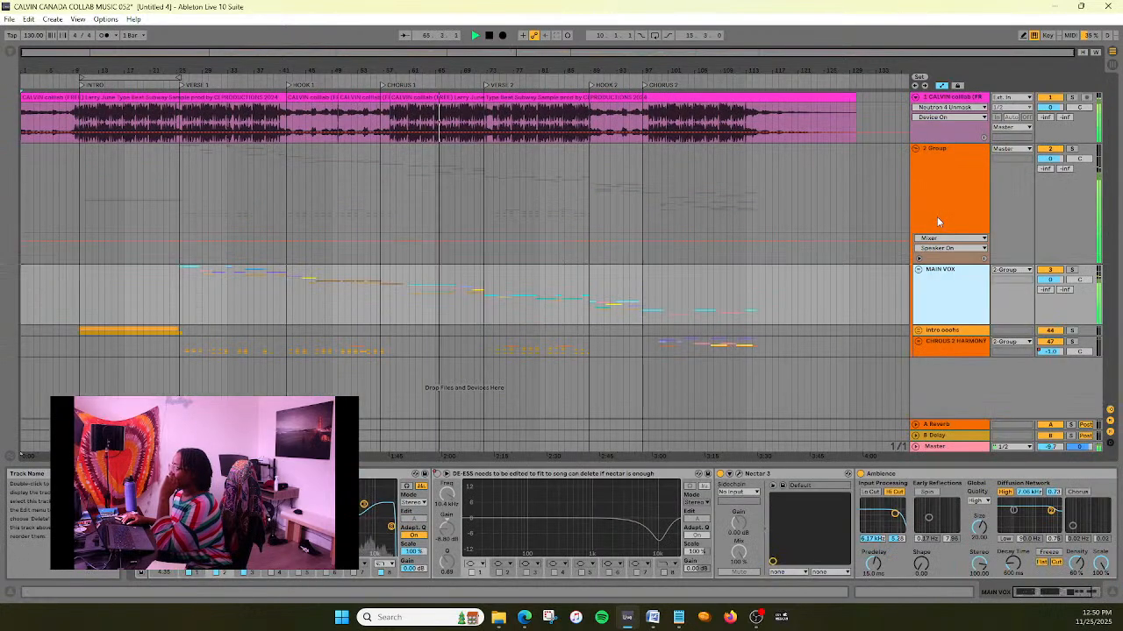
{"action": "left_click", "coordinate": [917, 271]}
{"action": "scroll", "coordinate": [984, 296], "scroll_direction": "down", "scroll_amount": 1}
{"action": "left_click", "coordinate": [984, 295]}
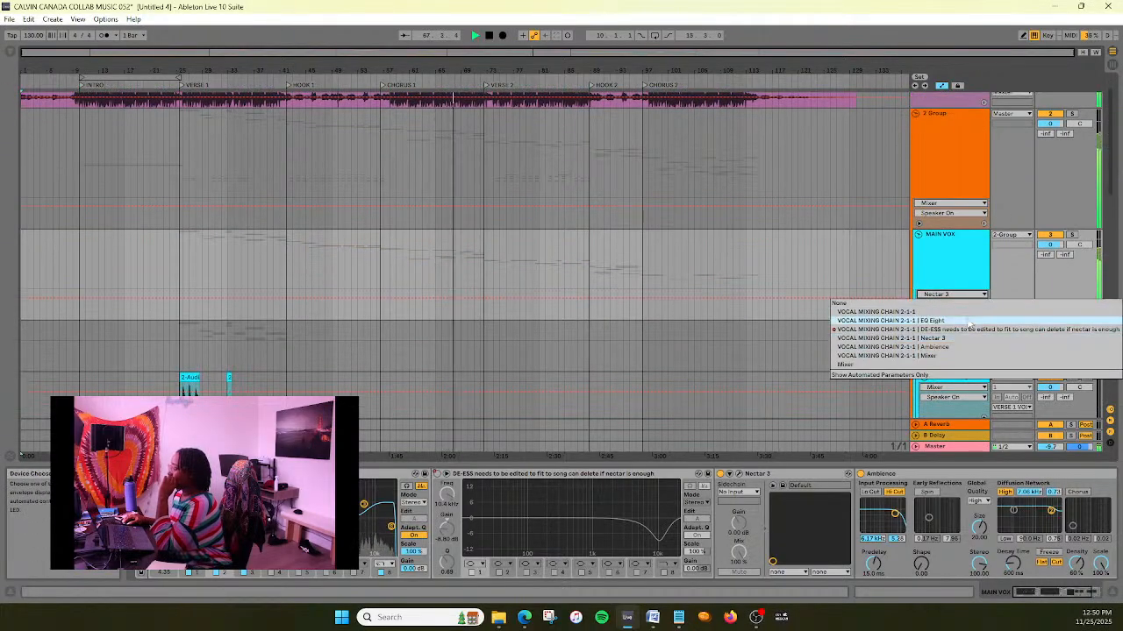
{"action": "left_click", "coordinate": [948, 364]}
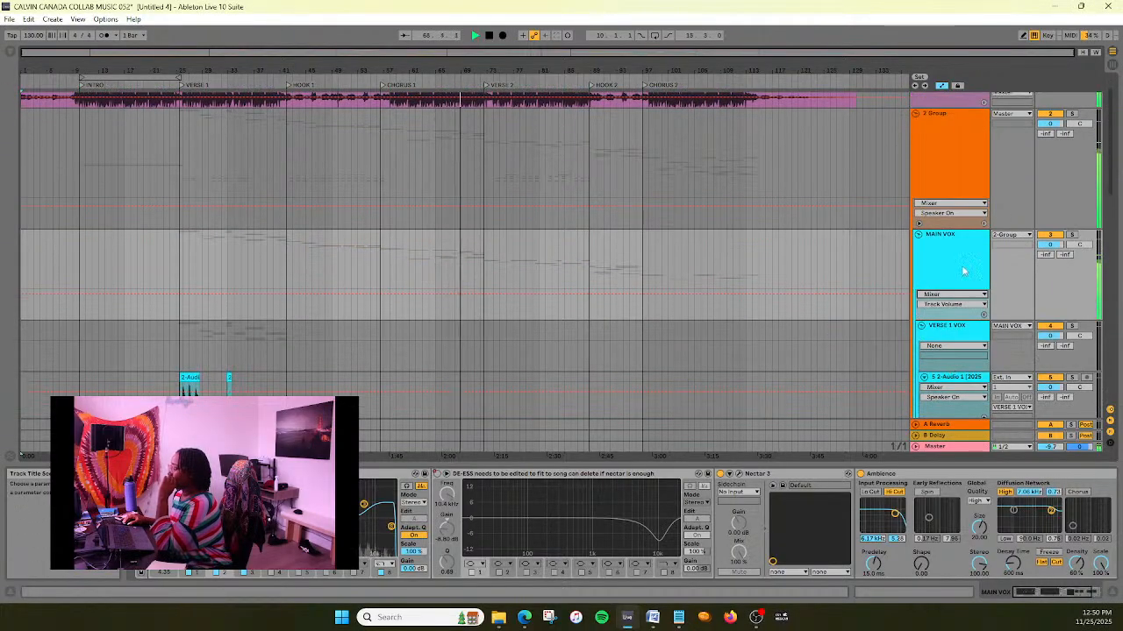
- Try lowering the MAIN VOX Track Volume automation line to -0.2 dB
{"action": "scroll", "coordinate": [965, 261], "scroll_direction": "down", "scroll_amount": 3}
{"action": "scroll", "coordinate": [965, 261], "scroll_direction": "up", "scroll_amount": 2}
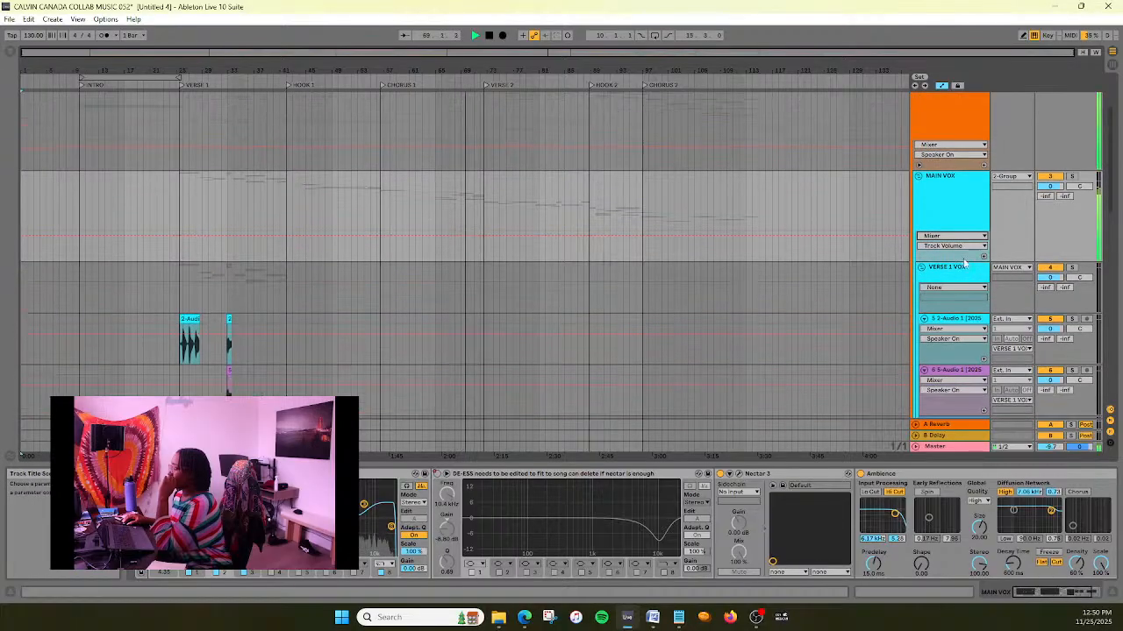
{"action": "right_click", "coordinate": [510, 246]}
{"action": "left_click", "coordinate": [526, 245]}
{"action": "type", "text": "0"}
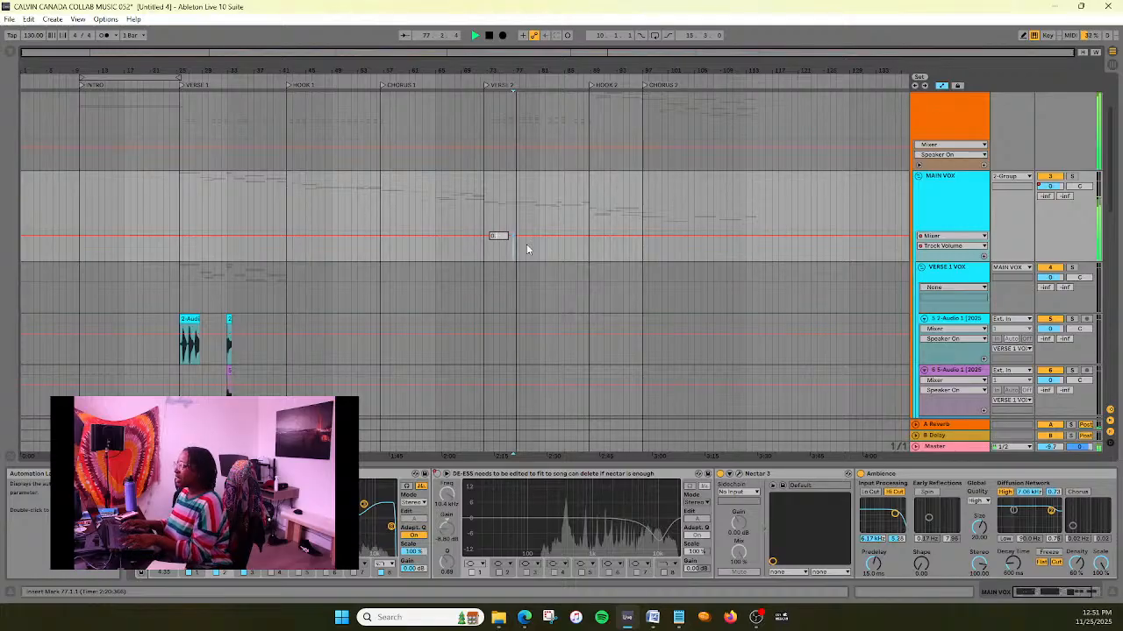
{"action": "key", "text": "BackSpace"}
{"action": "type", "text": "-0.2"}
{"action": "key", "text": "Return"}
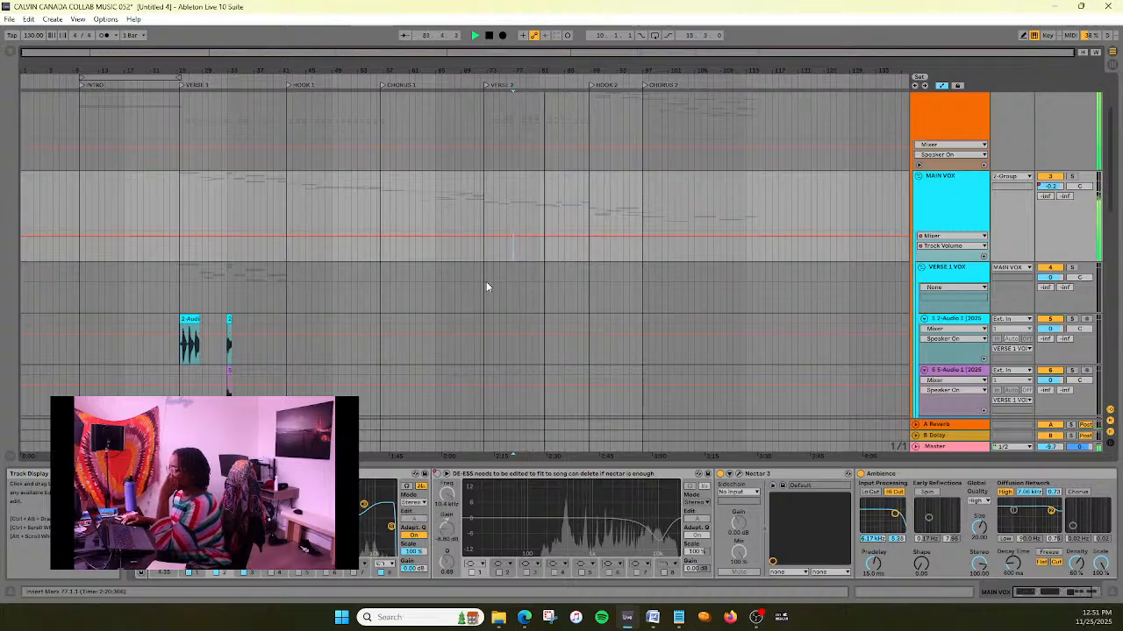
- Try a MAIN VOX Track Volume automation value of -0.1 dB
{"action": "right_click", "coordinate": [515, 243]}
{"action": "left_click", "coordinate": [524, 243]}
{"action": "type", "text": "-0.1"}
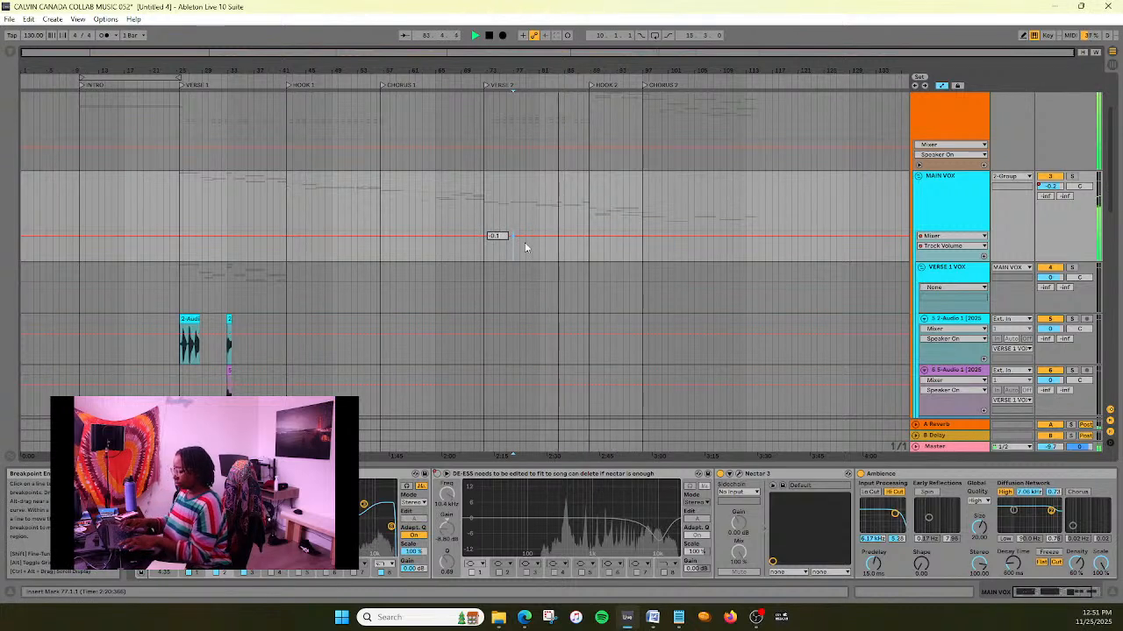
{"action": "key", "text": "Return"}
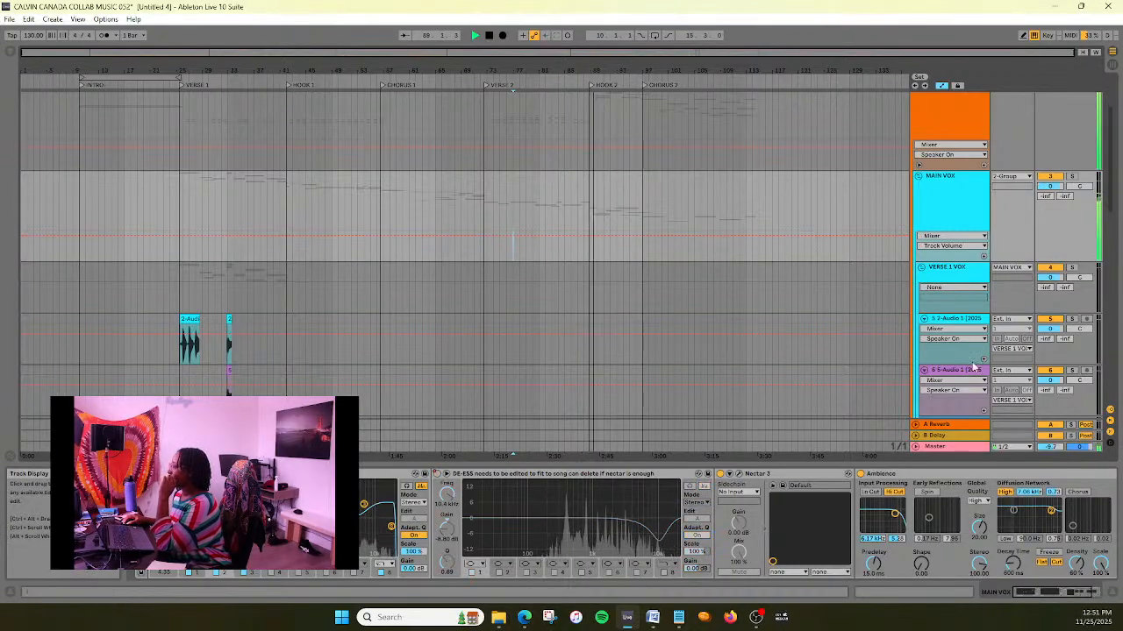
- Examine the Master track's enlarged EQ spectrum while Chorus 2 plays, then collapse the expanded display
{"action": "scroll", "coordinate": [786, 270], "scroll_direction": "down", "scroll_amount": 1}
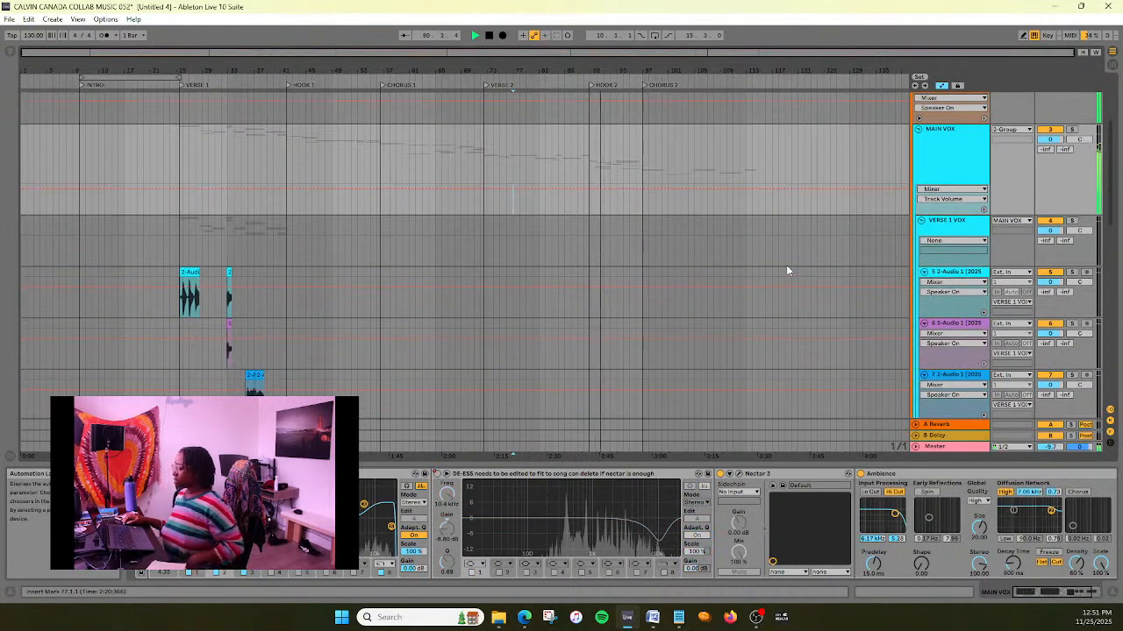
{"action": "scroll", "coordinate": [787, 270], "scroll_direction": "up", "scroll_amount": 1}
{"action": "scroll", "coordinate": [787, 270], "scroll_direction": "down", "scroll_amount": 2}
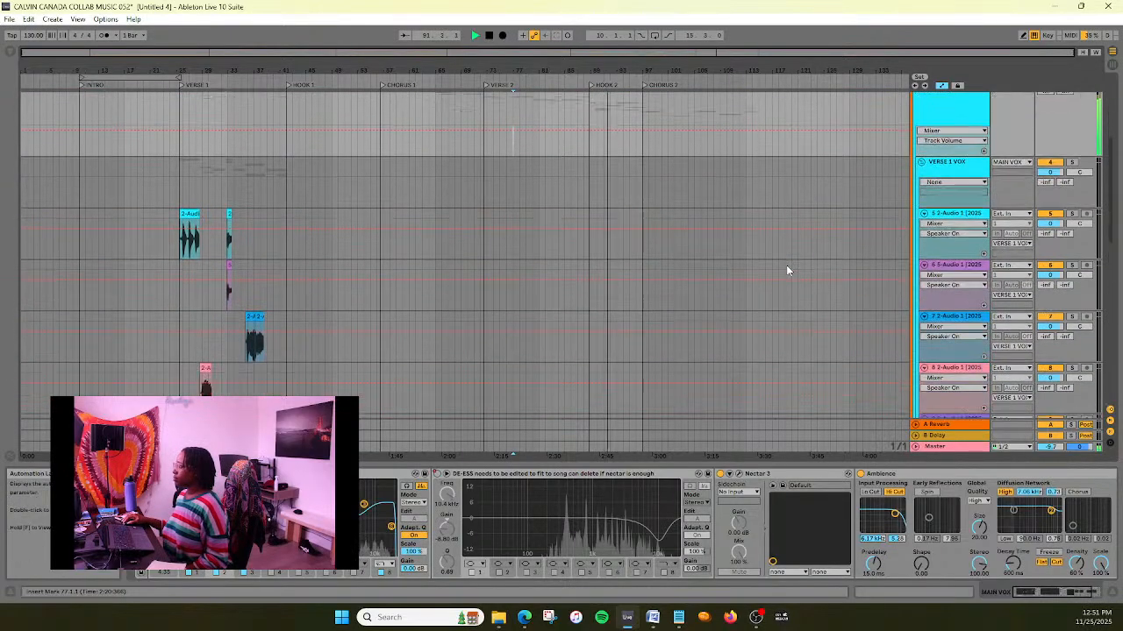
{"action": "scroll", "coordinate": [787, 270], "scroll_direction": "down", "scroll_amount": 15}
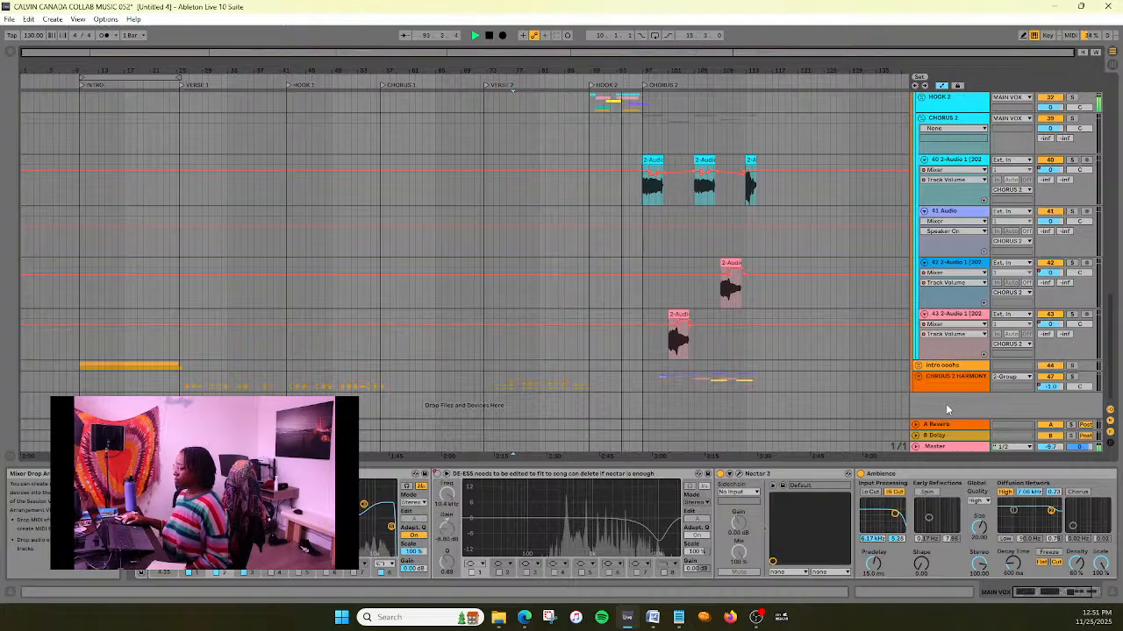
{"action": "left_click", "coordinate": [948, 446]}
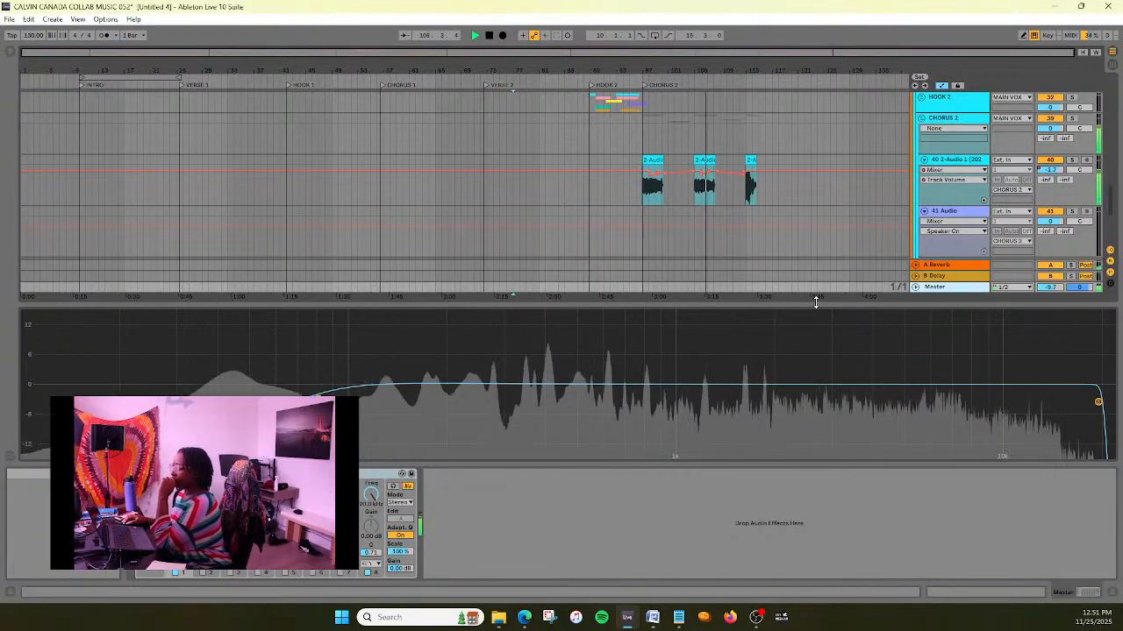
{"action": "left_click_drag", "start_coordinate": [815, 301], "coordinate": [813, 457]}
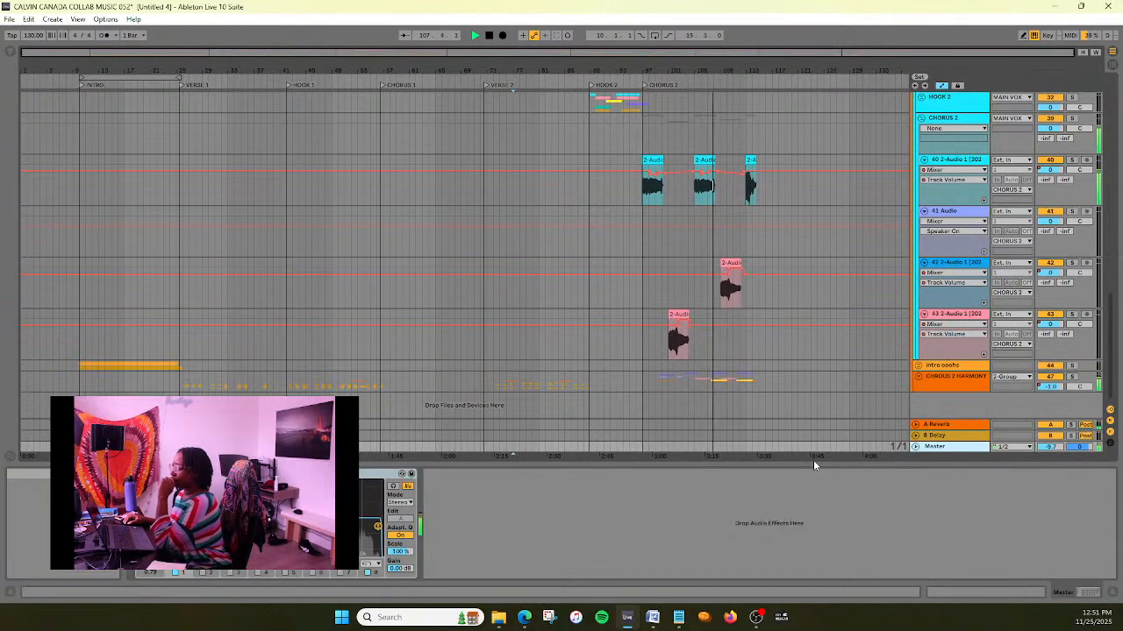
{"action": "key", "text": "shift+slash"}
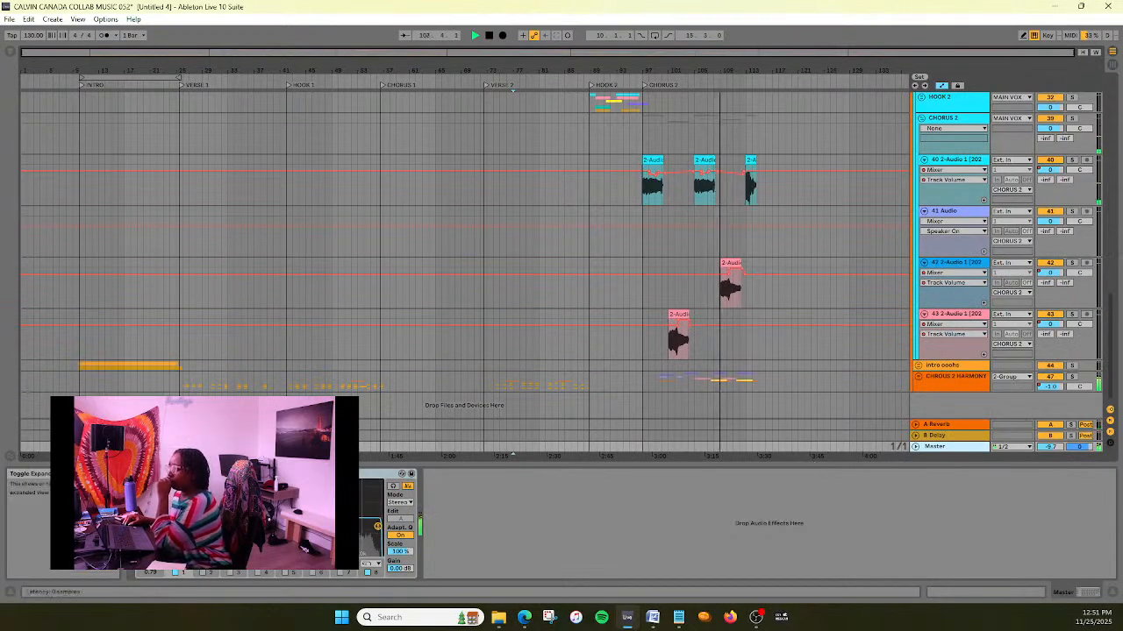
{"action": "left_click", "coordinate": [151, 474]}
- Reopen Nectar 3 on MAIN VOX and set EQ 2 band 3 to about -0.9 dB at 591 Hz
{"action": "scroll", "coordinate": [888, 242], "scroll_direction": "up", "scroll_amount": 10}
{"action": "scroll", "coordinate": [887, 236], "scroll_direction": "up", "scroll_amount": 8}
{"action": "left_click", "coordinate": [956, 140]}
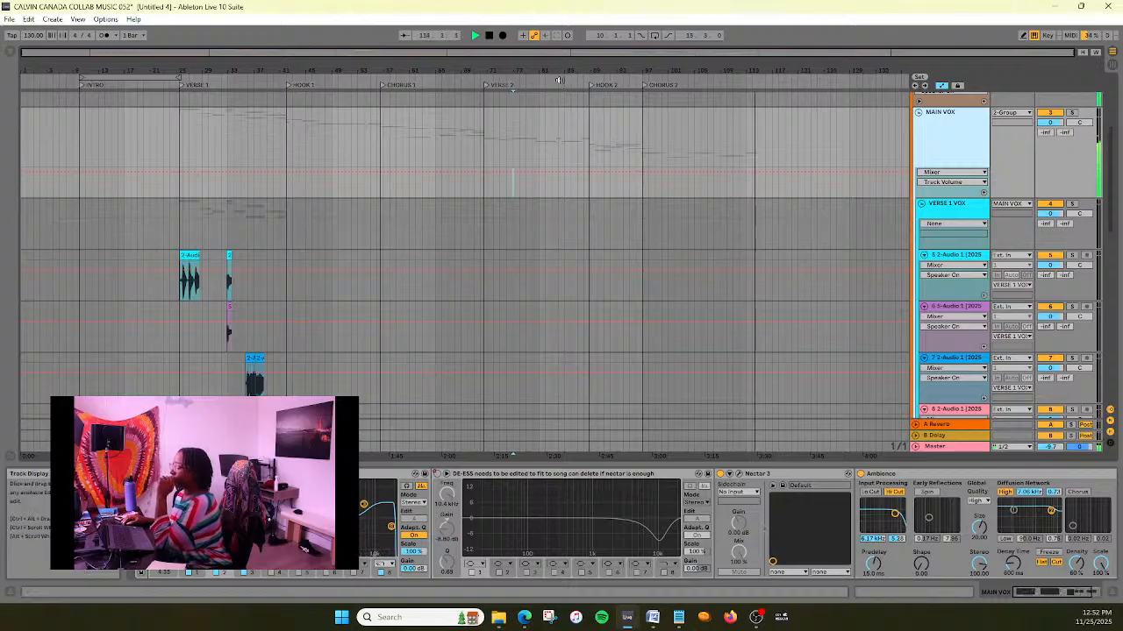
{"action": "left_click", "coordinate": [738, 474]}
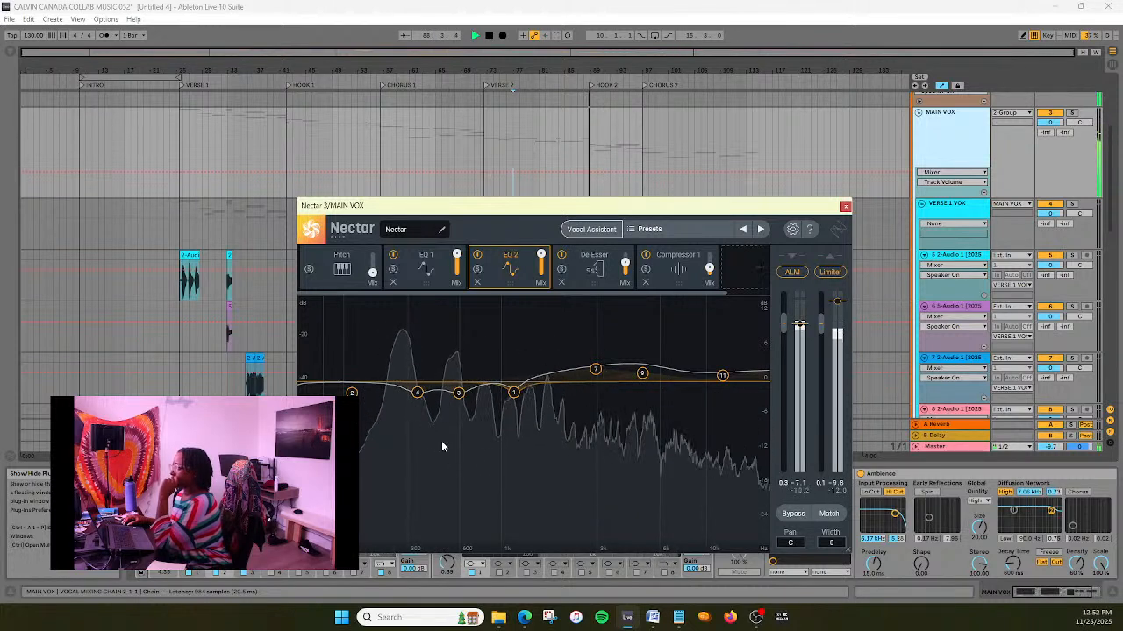
{"action": "left_click", "coordinate": [458, 392]}
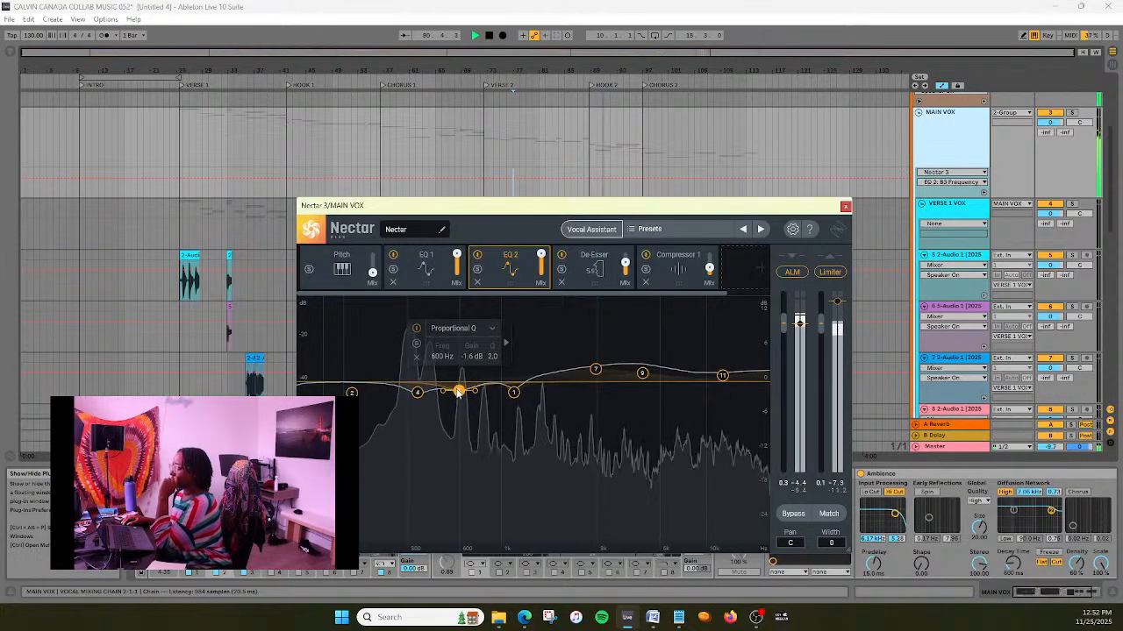
{"action": "left_click_drag", "start_coordinate": [457, 392], "coordinate": [457, 390]}
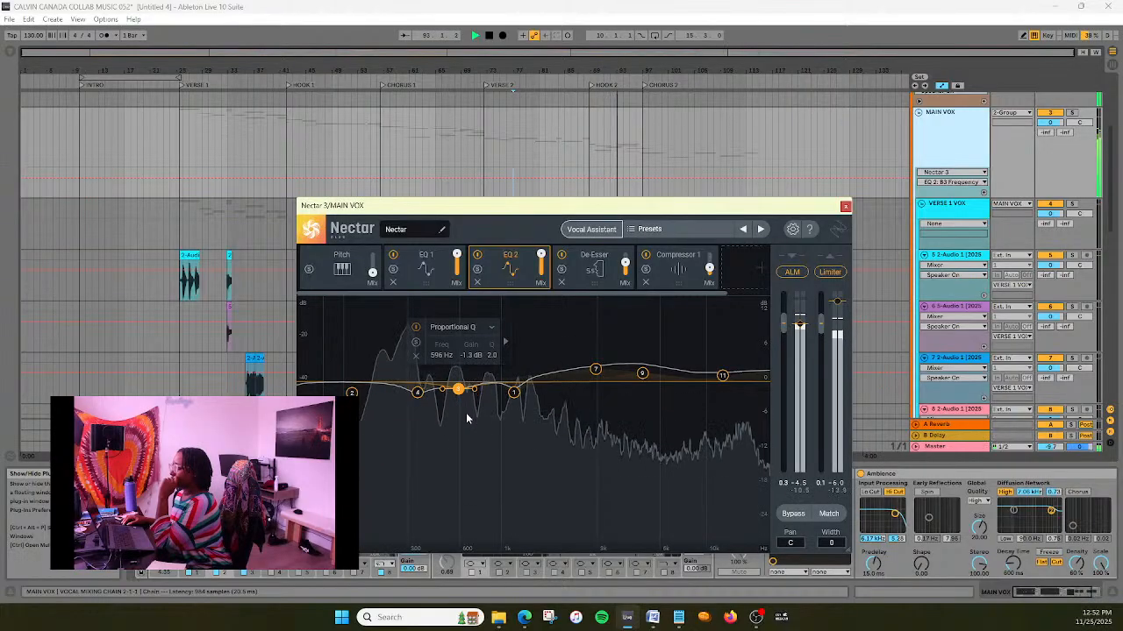
{"action": "left_click_drag", "start_coordinate": [466, 413], "coordinate": [467, 410]}
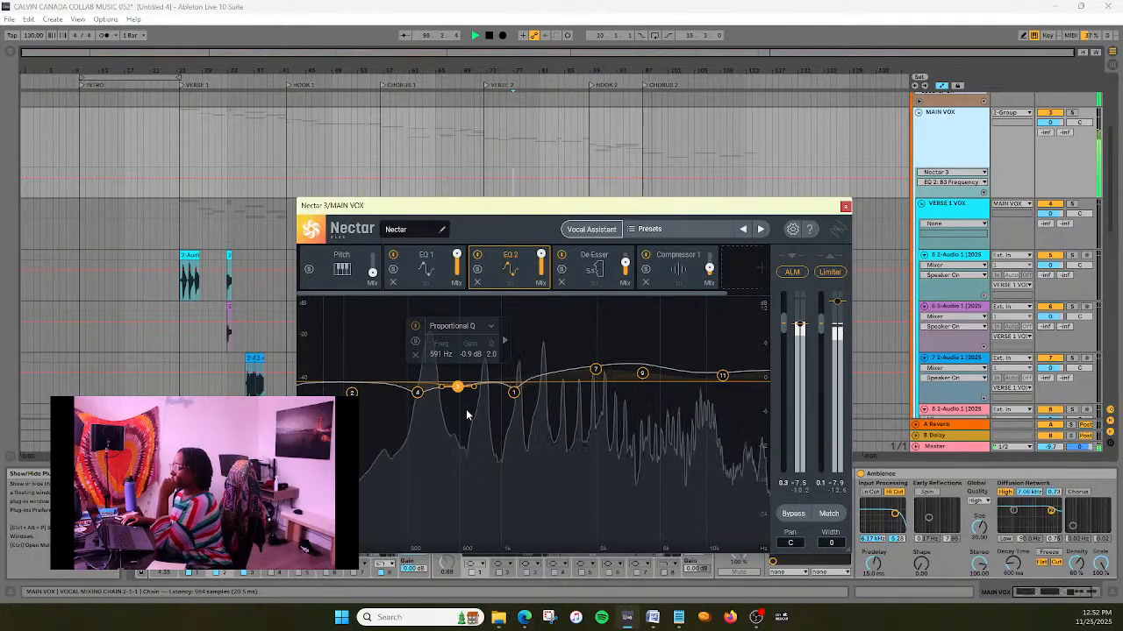
- Reset EQ 2 band 1's gain to 0.0 dB at about 1181 Hz, with a Q of about 5.8
{"action": "left_click", "coordinate": [513, 393]}
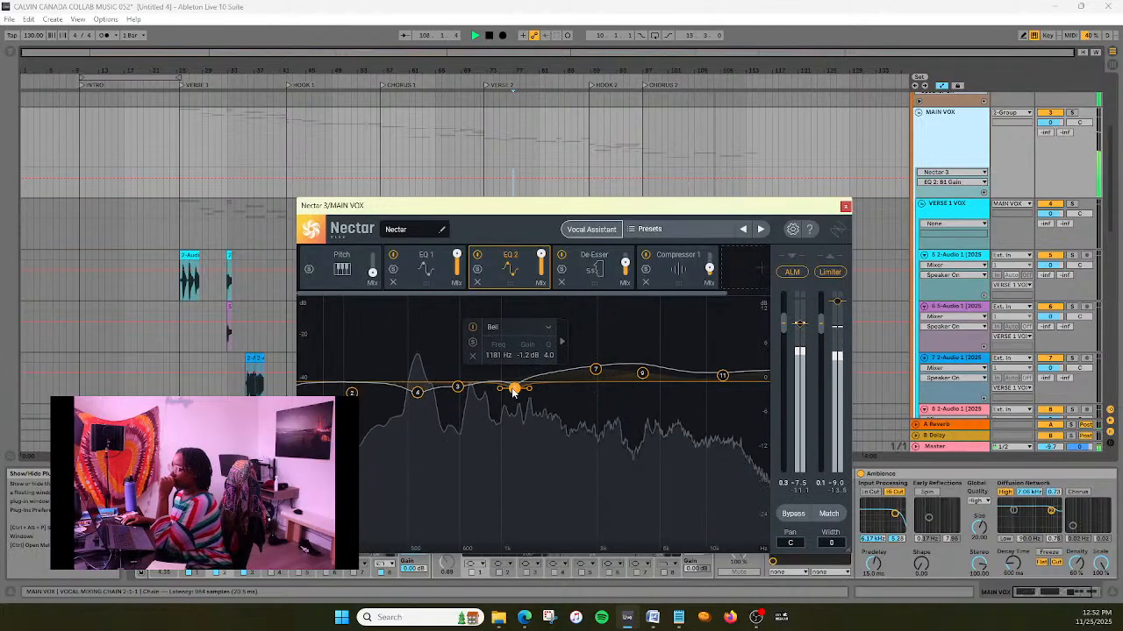
{"action": "left_click_drag", "start_coordinate": [513, 394], "coordinate": [513, 392]}
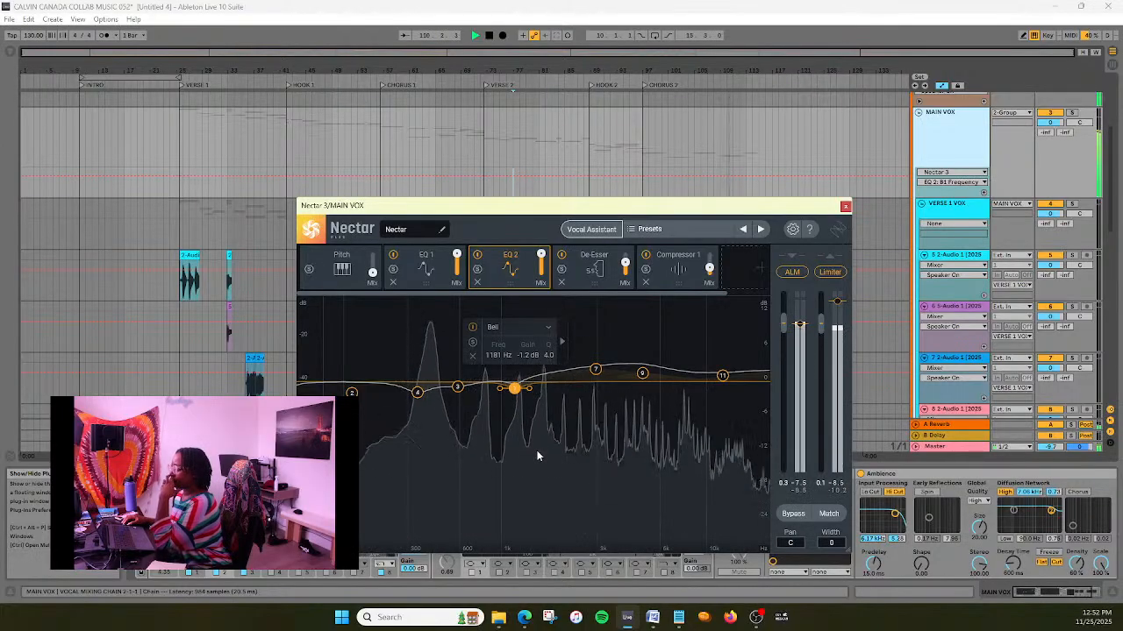
{"action": "double_click", "coordinate": [516, 389]}
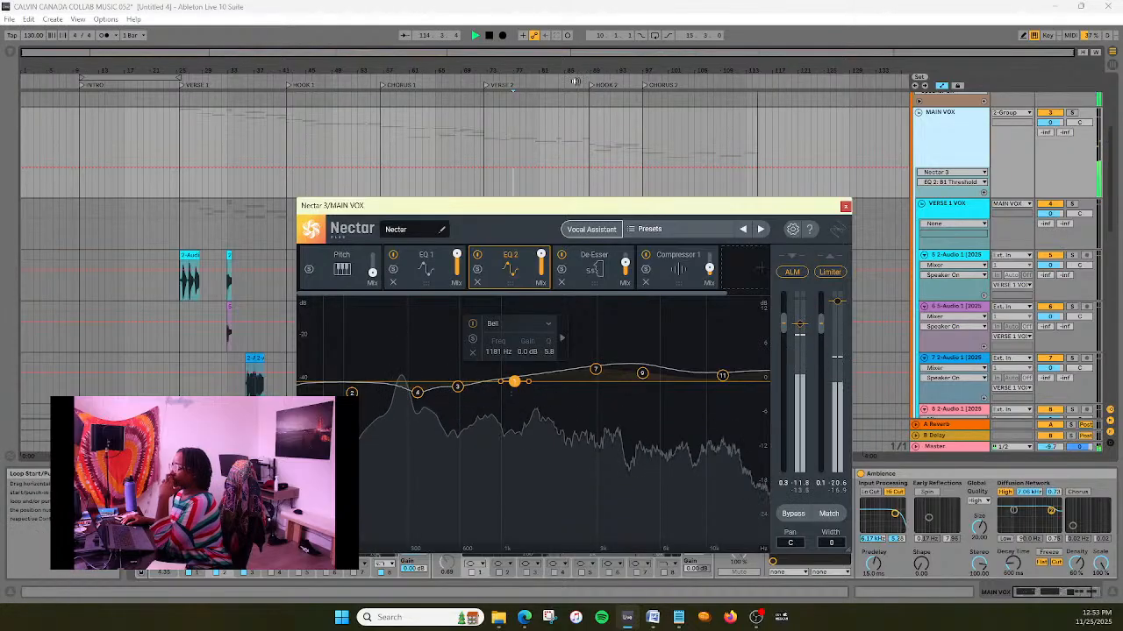
- Play the song from just before Chorus 2 and adjust the makeup gain of Compressor 1 in Nectar 3
{"action": "left_click", "coordinate": [637, 88]}
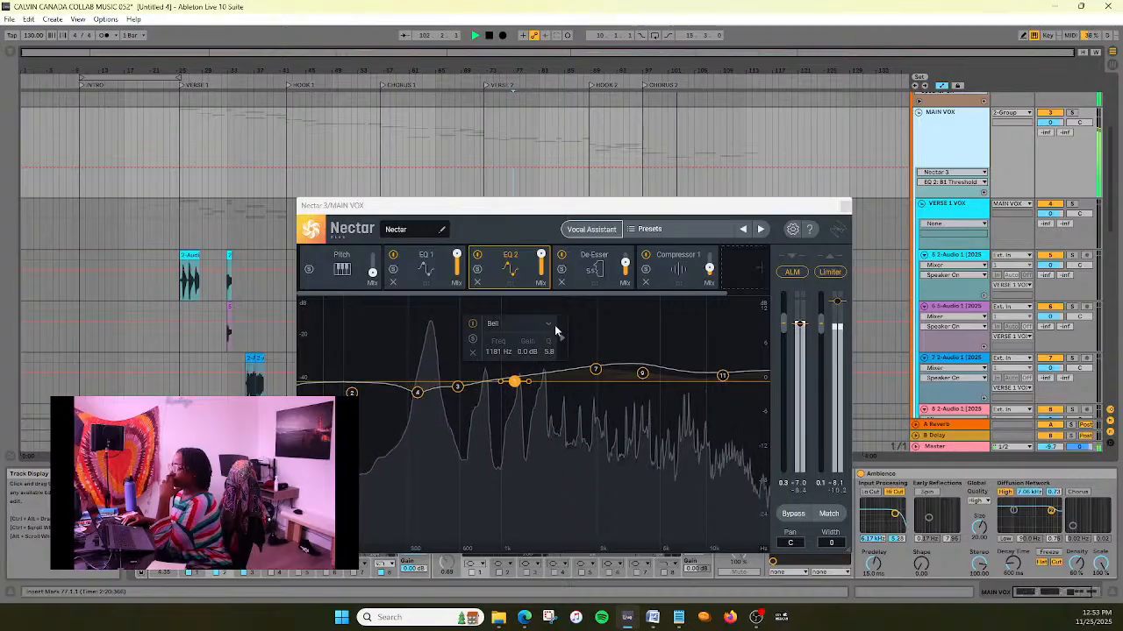
{"action": "left_click", "coordinate": [663, 280]}
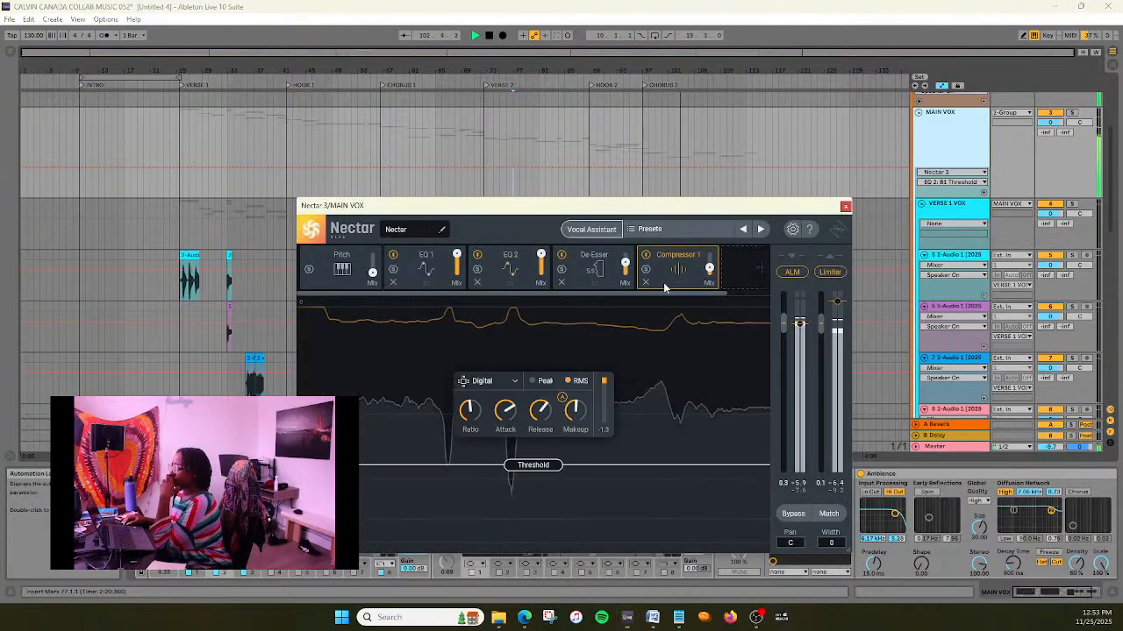
{"action": "left_click", "coordinate": [573, 430]}
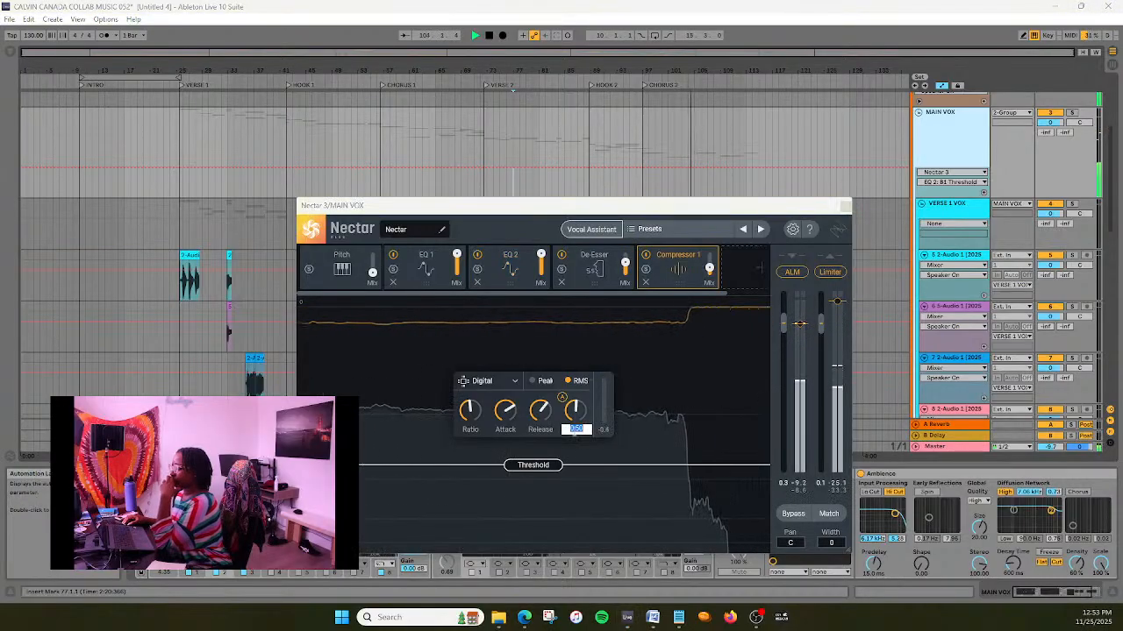
{"action": "key", "text": "Return"}
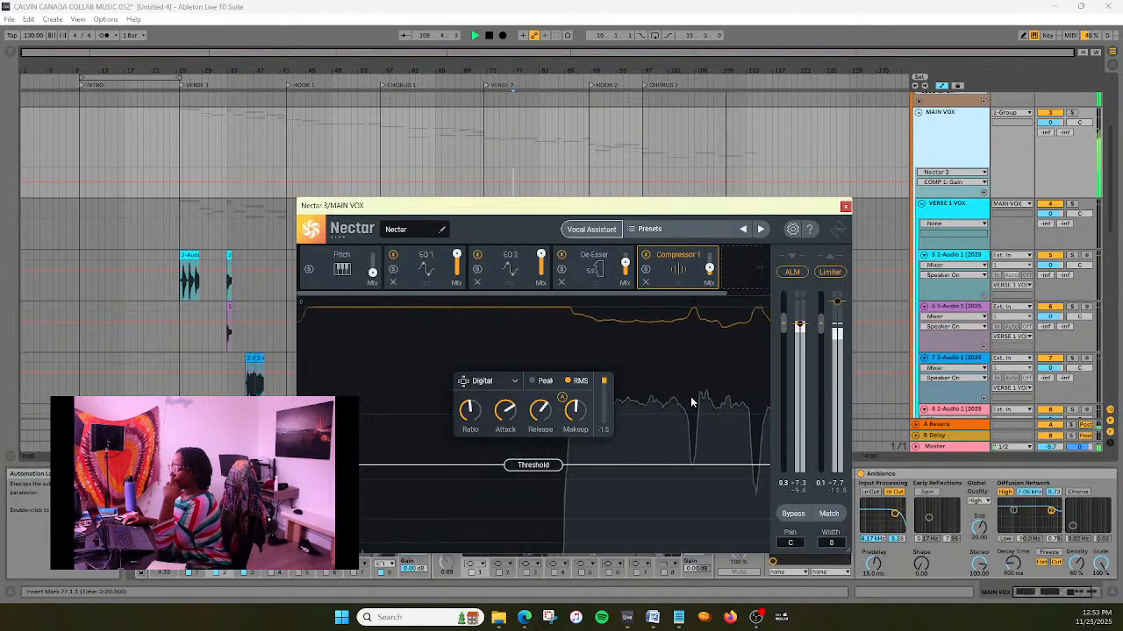
{"action": "double_click", "coordinate": [574, 430]}
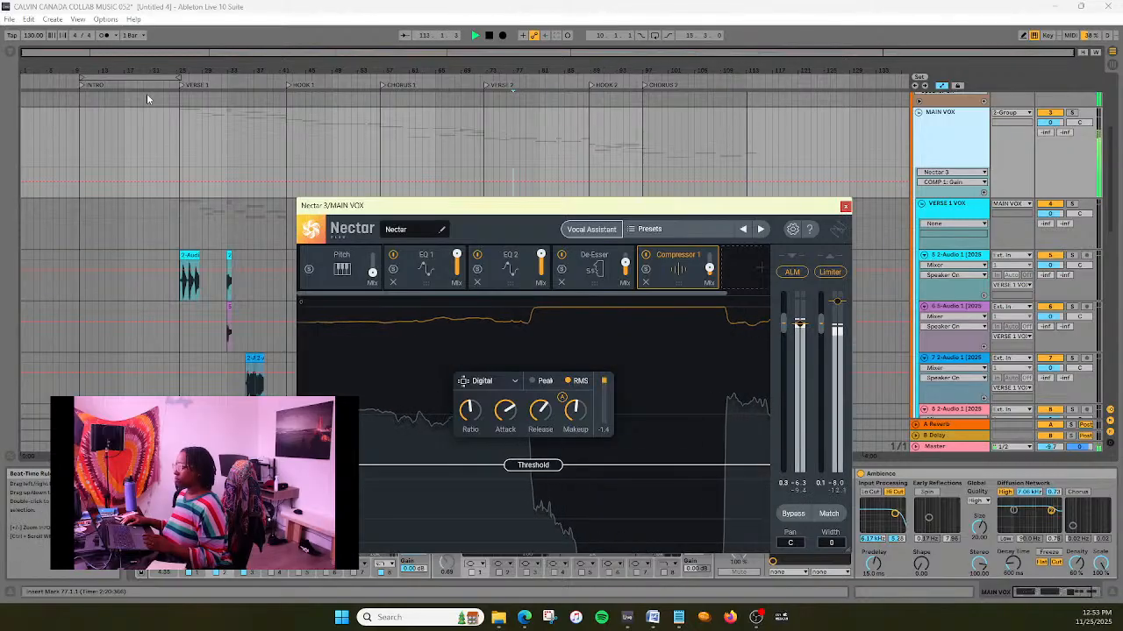
- Play from just before Verse 1, close Nectar 3 and examine the Master track's spectrum in an enlarged display
{"action": "left_click", "coordinate": [169, 98]}
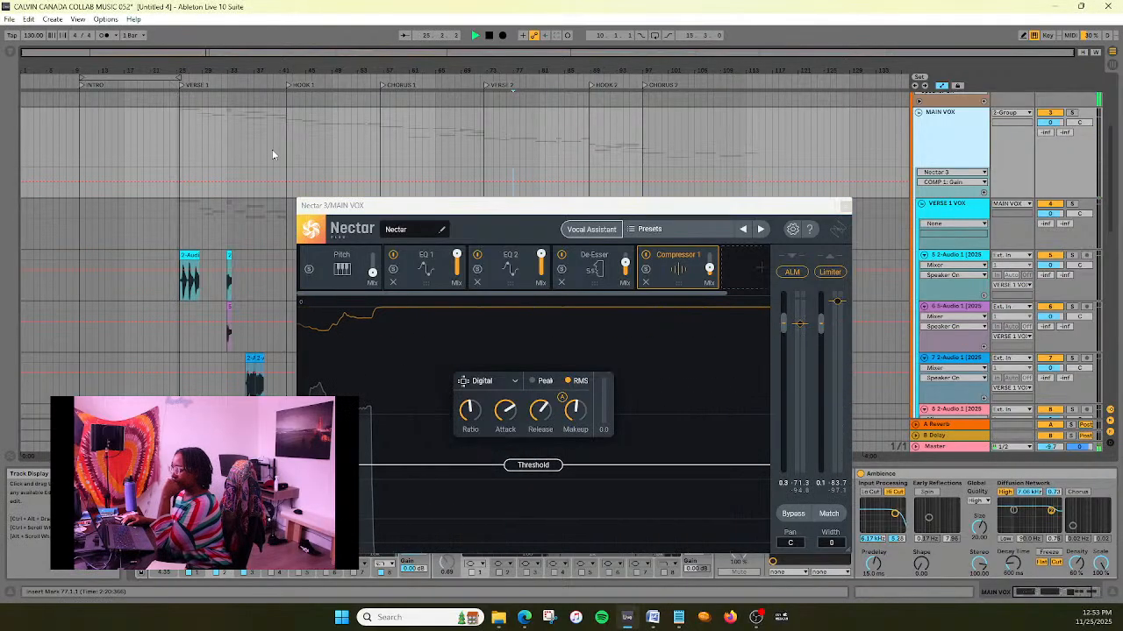
{"action": "left_click", "coordinate": [845, 207]}
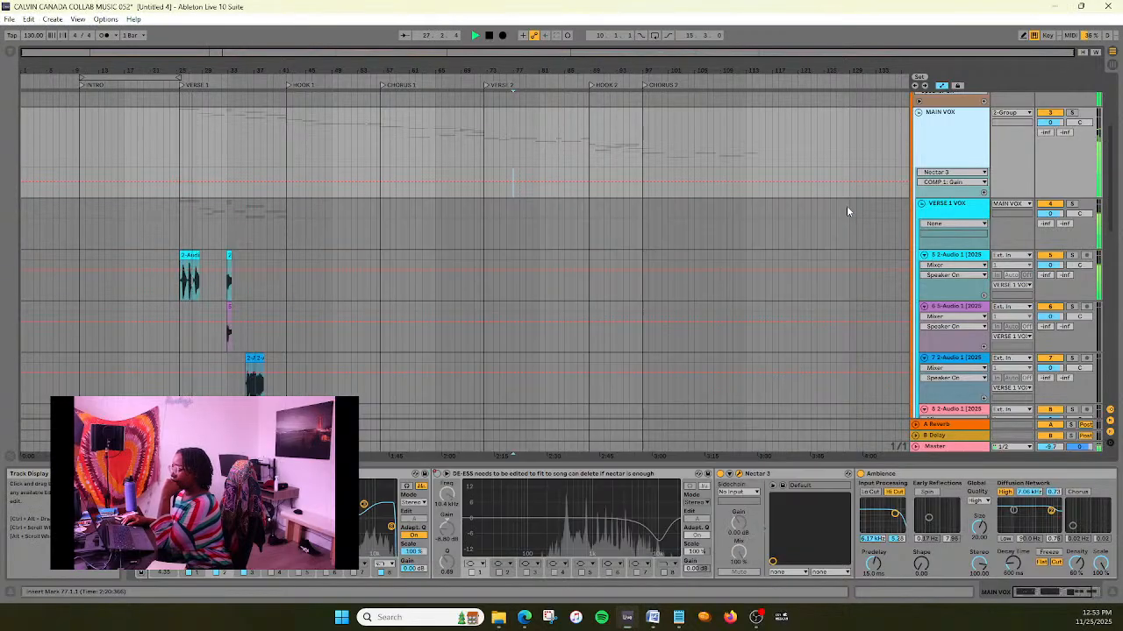
{"action": "left_click", "coordinate": [955, 445]}
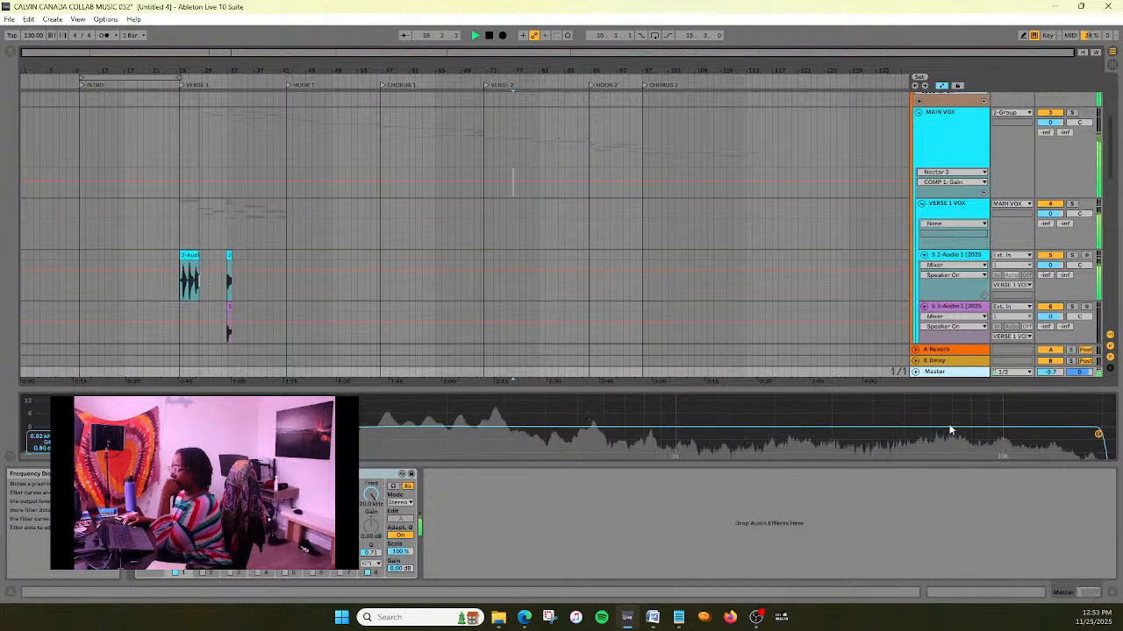
{"action": "left_click_drag", "start_coordinate": [289, 392], "coordinate": [293, 227]}
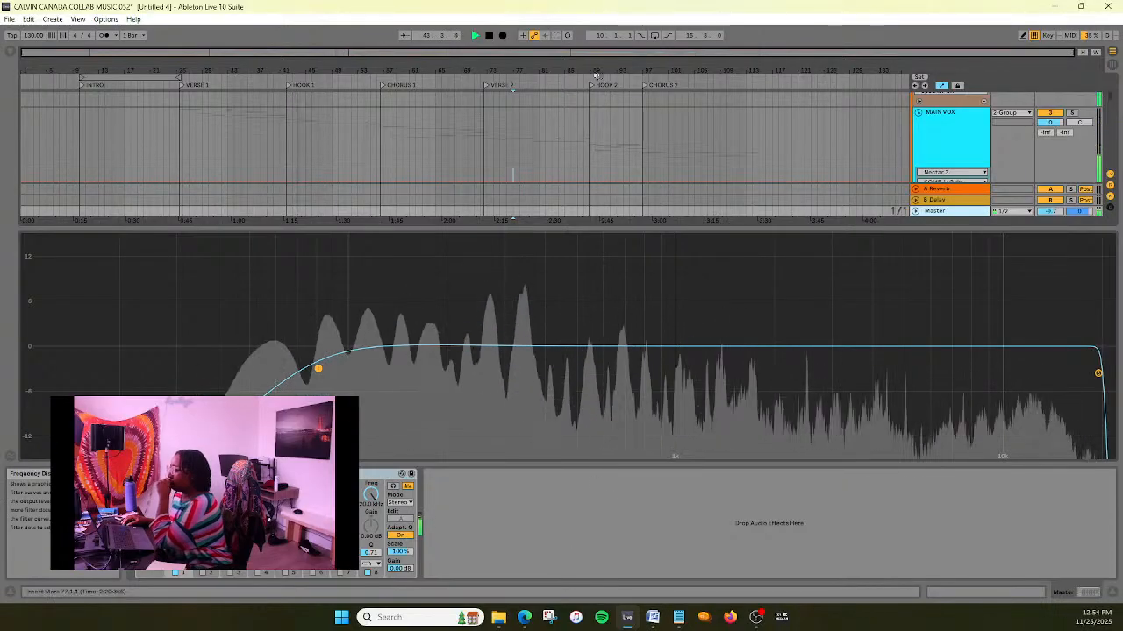
{"action": "left_click_drag", "start_coordinate": [889, 219], "coordinate": [824, 452]}
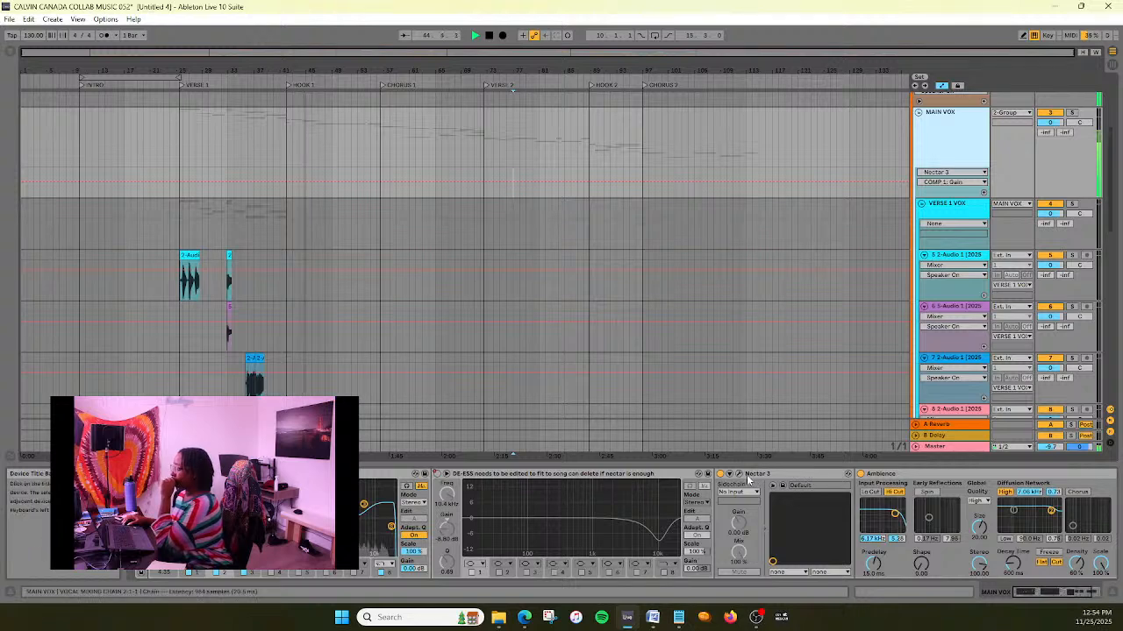
- Reopen Nectar 3 on MAIN VOX and compare EQ 1 and EQ 2 while playing from just before Hook 1
{"action": "left_click", "coordinate": [739, 474]}
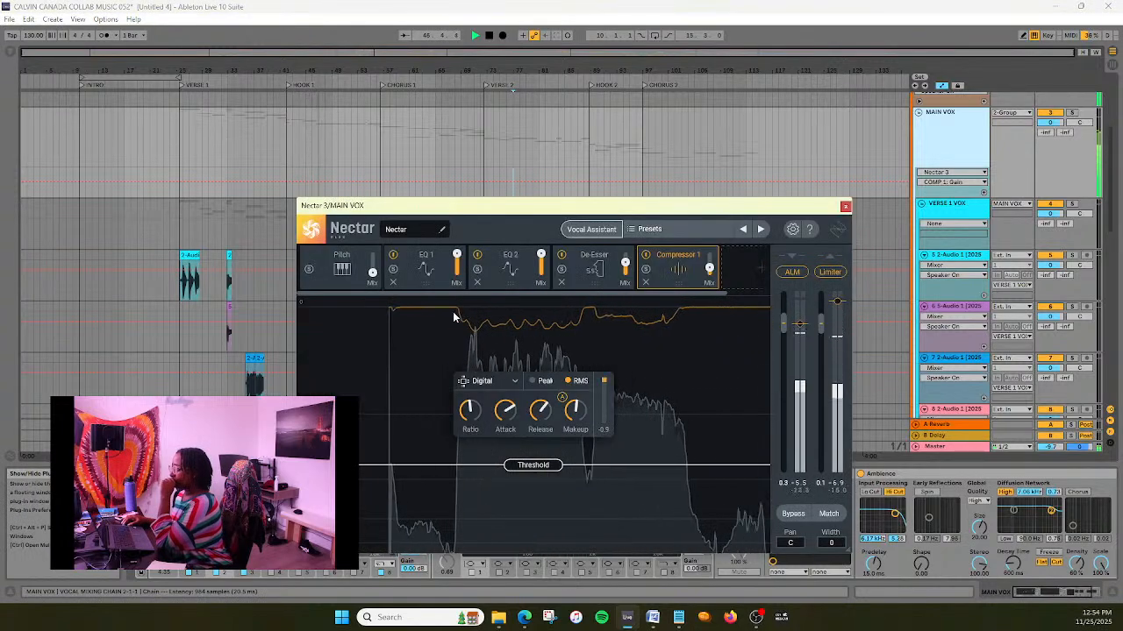
{"action": "left_click", "coordinate": [482, 271]}
{"action": "left_click", "coordinate": [399, 274]}
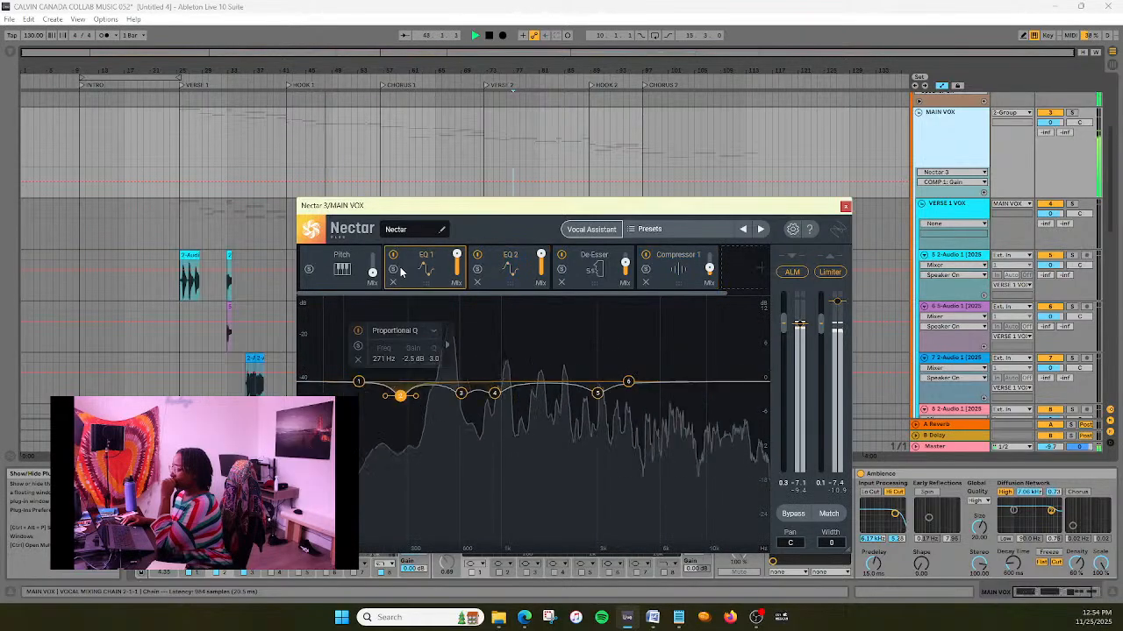
{"action": "left_click", "coordinate": [508, 263]}
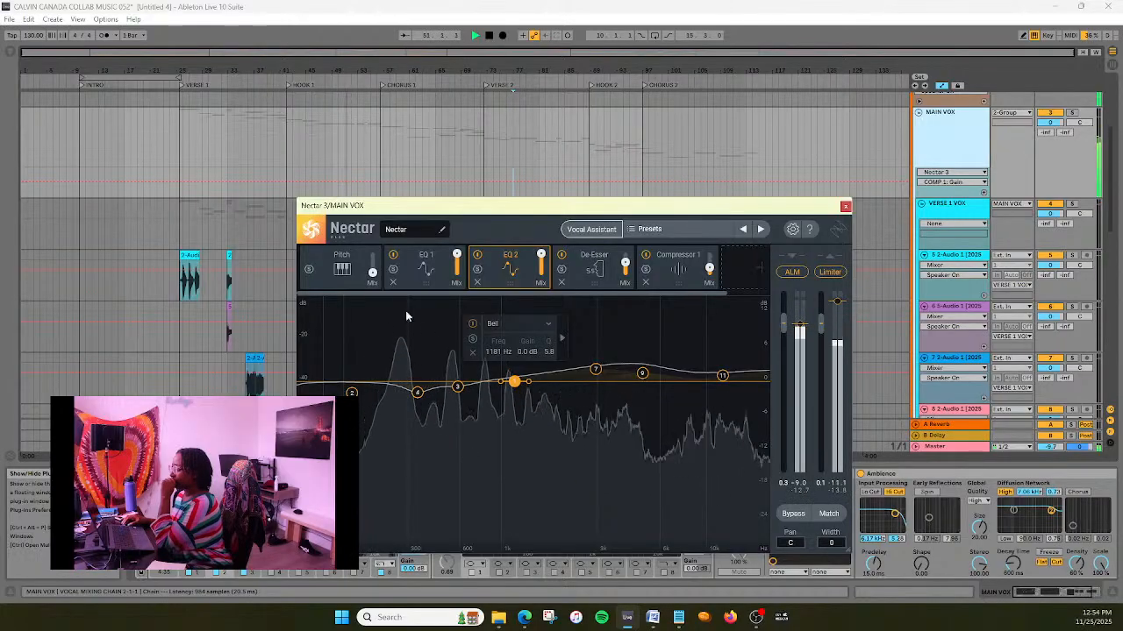
{"action": "left_click", "coordinate": [406, 276]}
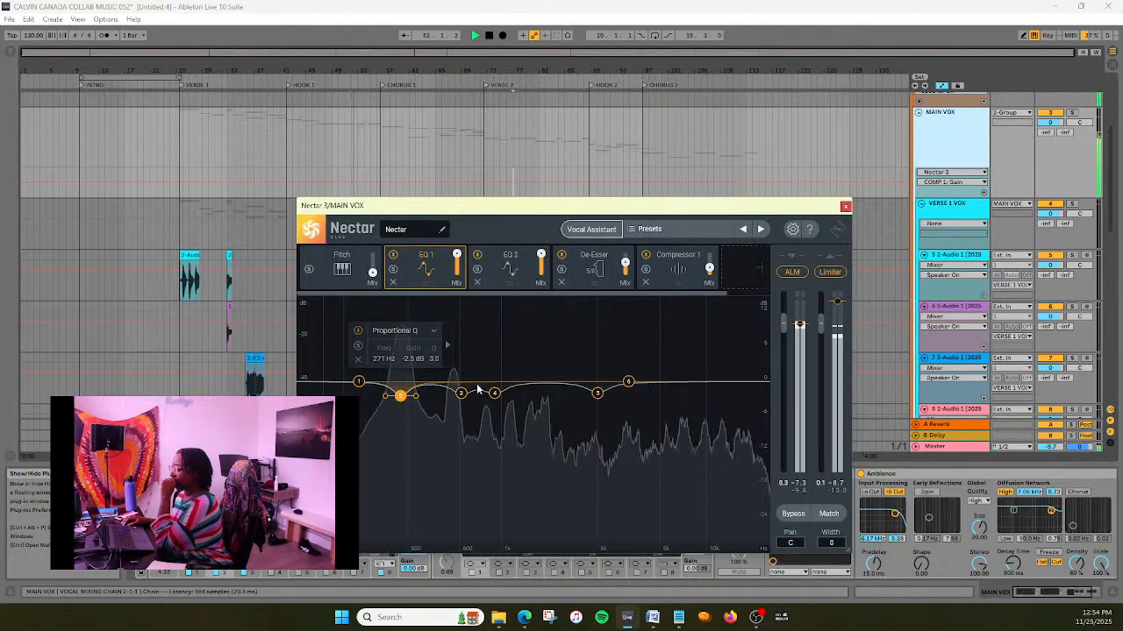
{"action": "left_click", "coordinate": [278, 85]}
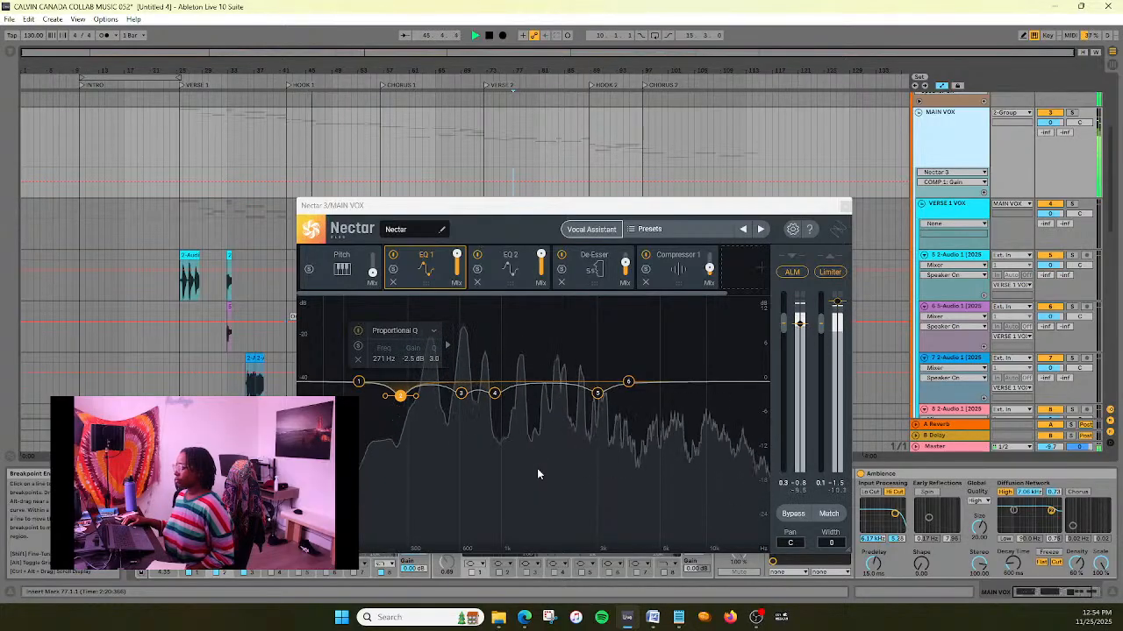
- Set EQ 2 band 1 to about -0.5 dB at 1213 Hz and replay from just before Hook 1
{"action": "left_click", "coordinate": [496, 278]}
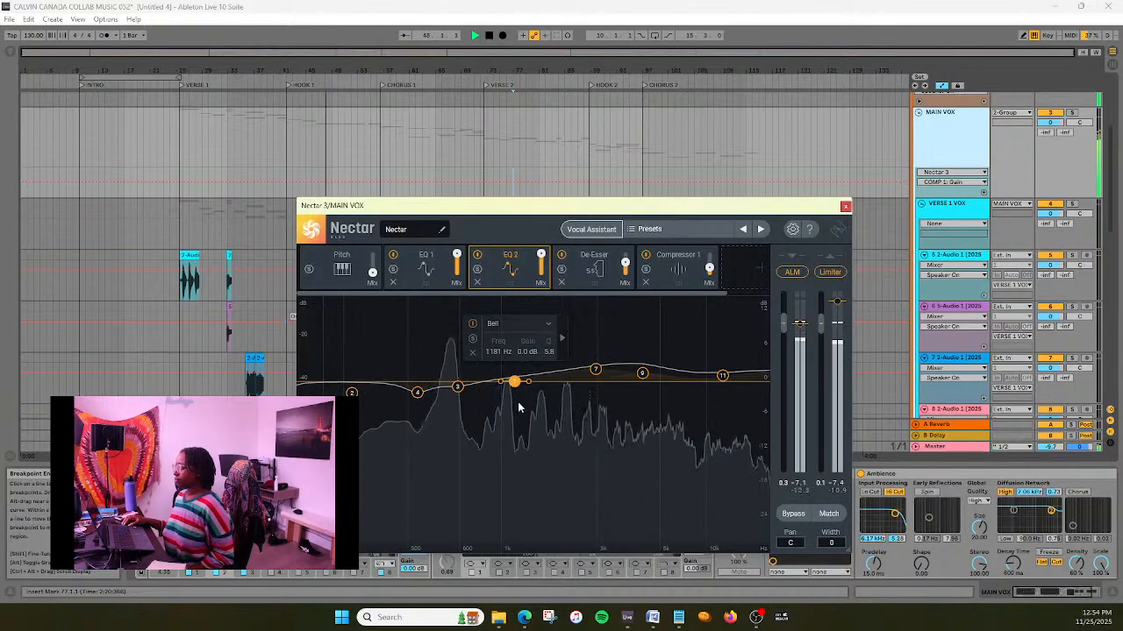
{"action": "left_click_drag", "start_coordinate": [516, 386], "coordinate": [520, 390]}
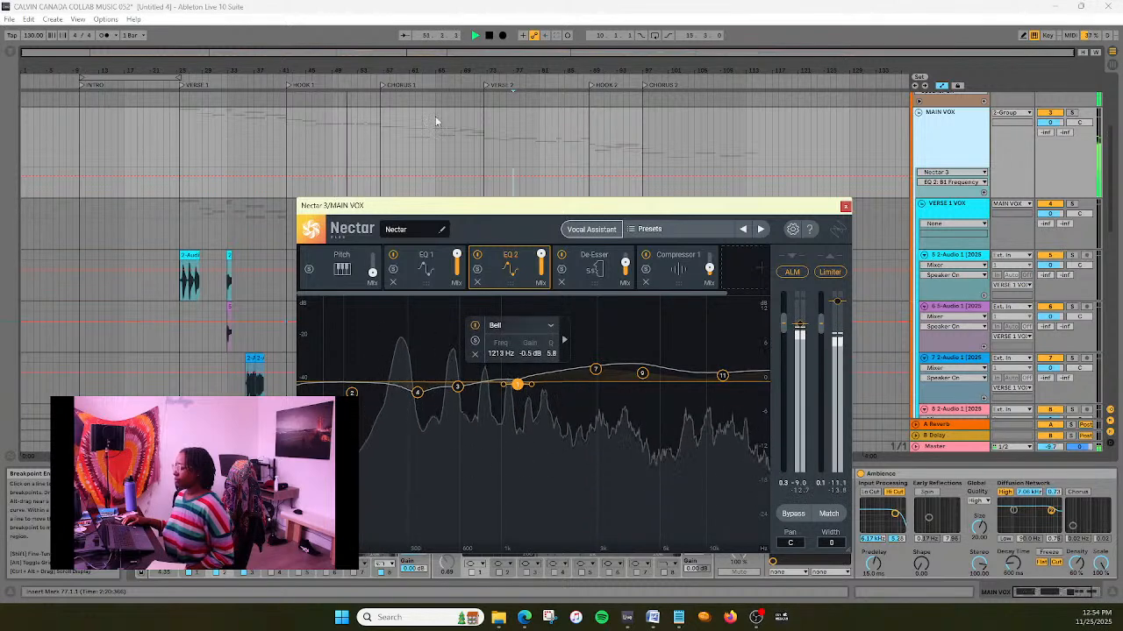
{"action": "left_click", "coordinate": [279, 93]}
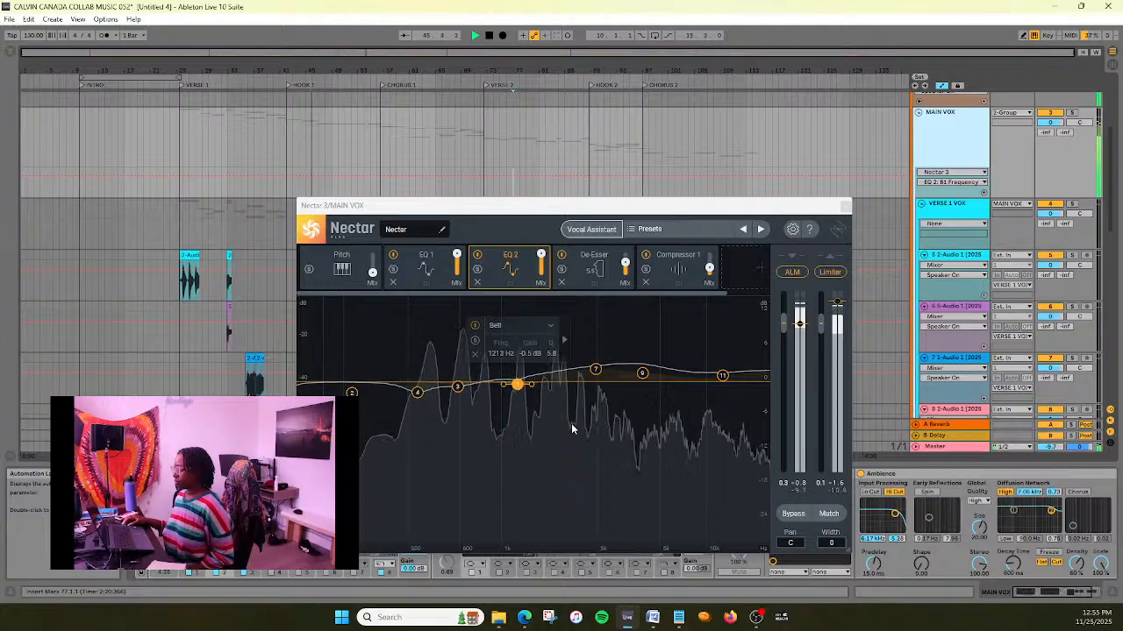
- Set EQ 2 band 1 to about -1.0 dB at 1264 Hz with a Q of 5.0, and replay from just before Hook 1
{"action": "left_click_drag", "start_coordinate": [518, 386], "coordinate": [523, 389]}
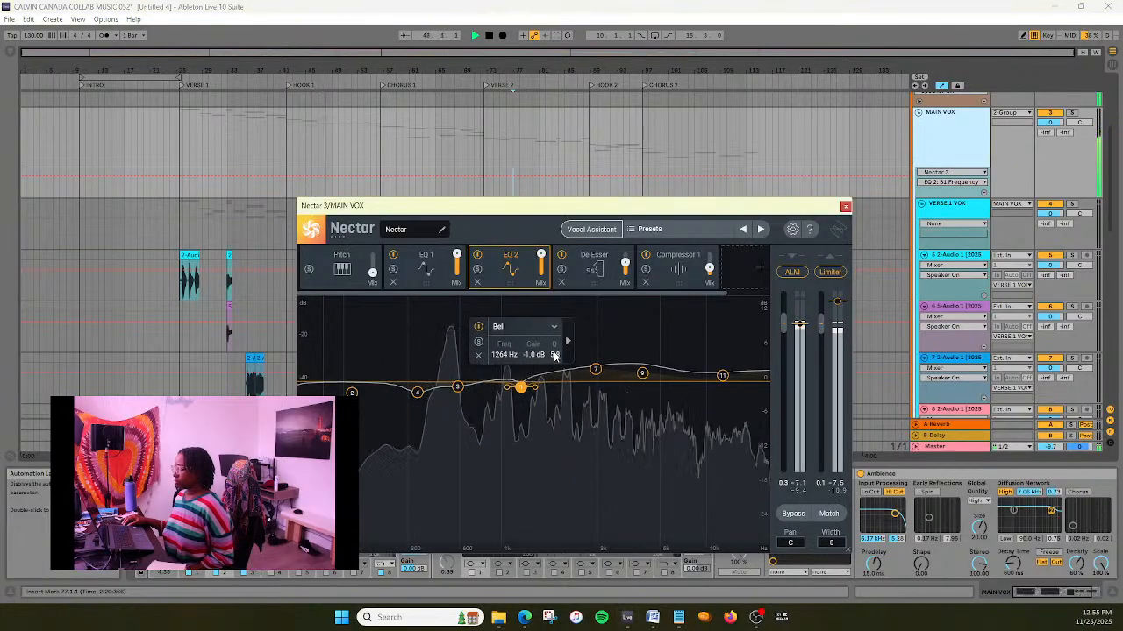
{"action": "double_click", "coordinate": [554, 355]}
{"action": "type", "text": "5"}
{"action": "key", "text": "Return"}
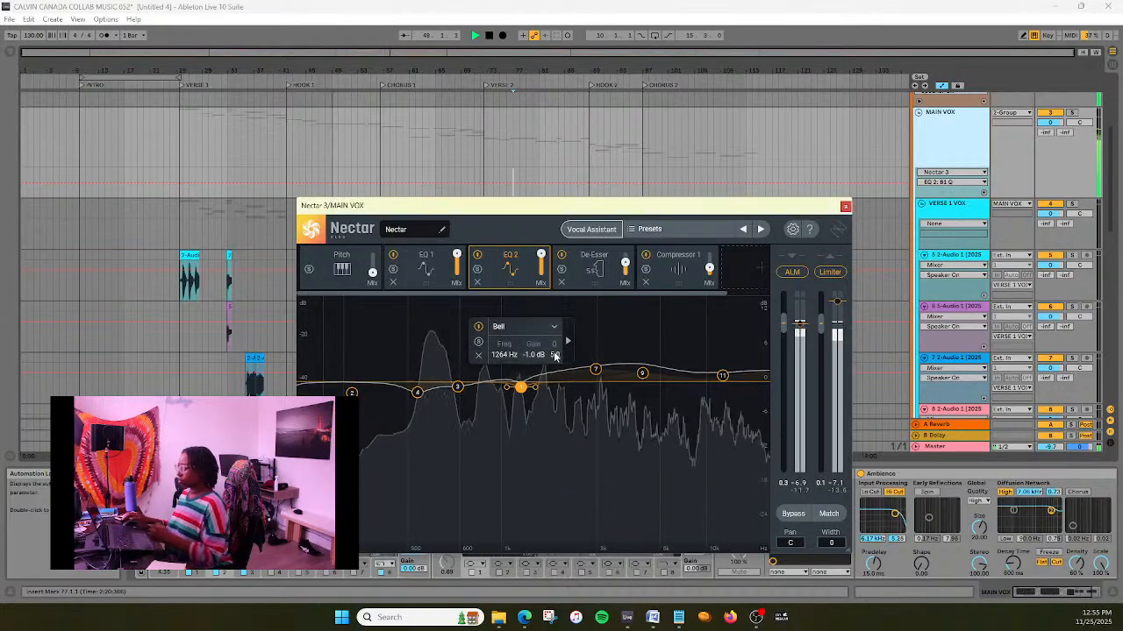
{"action": "left_click", "coordinate": [276, 82]}
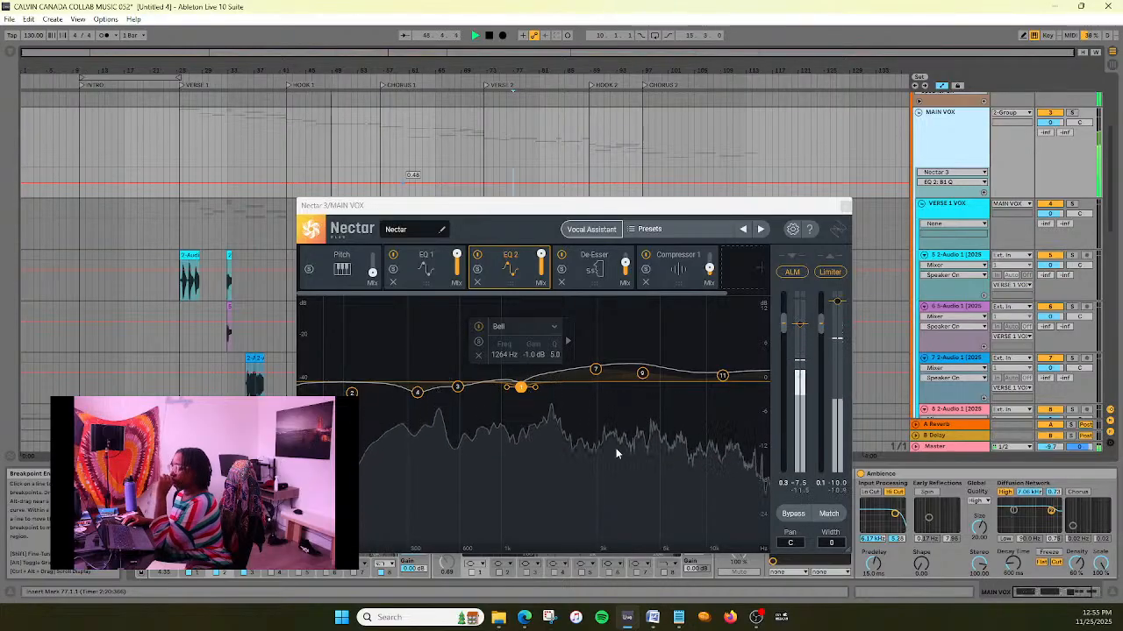
- Ease EQ 2 band 1 to about -0.7 dB at 1230 Hz, stop playback and close Nectar 3
{"action": "left_click_drag", "start_coordinate": [524, 391], "coordinate": [521, 391]}
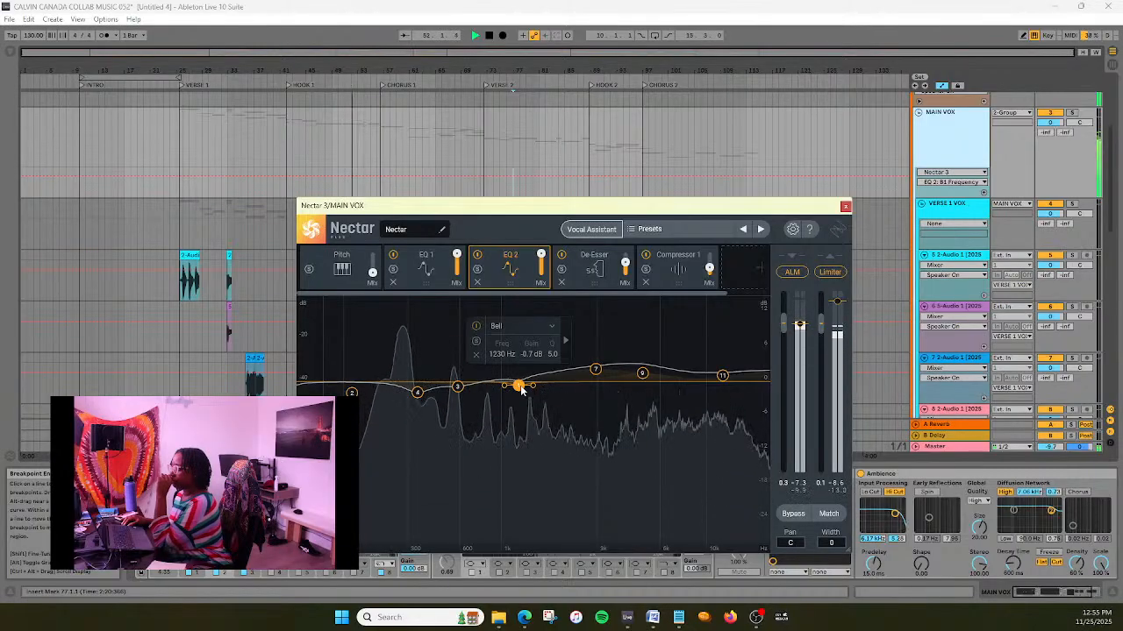
{"action": "key", "text": "space"}
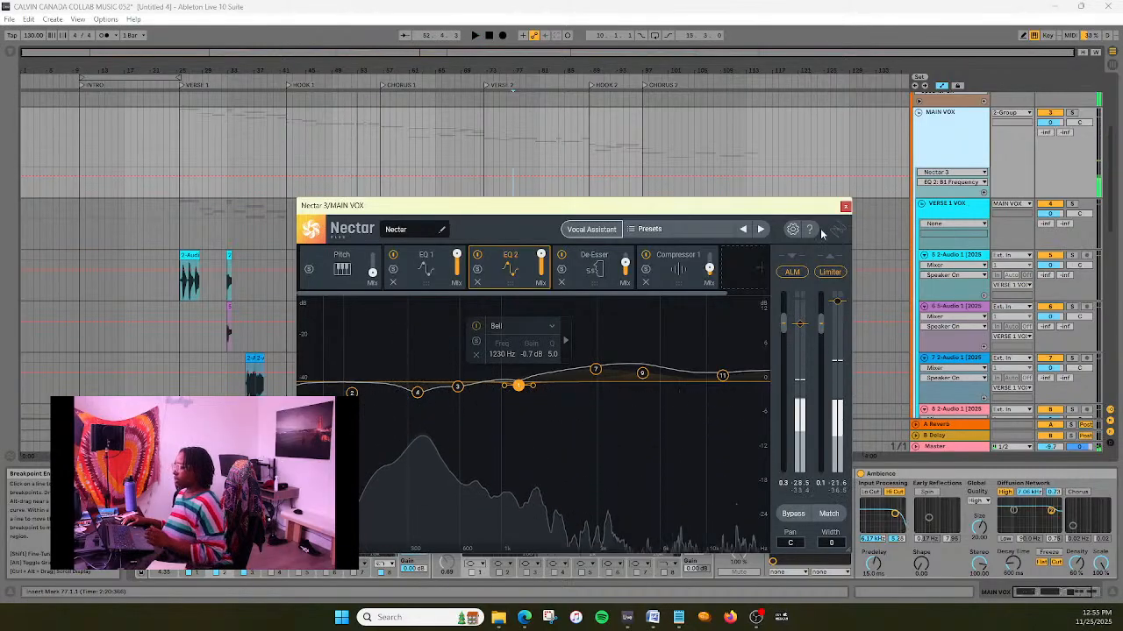
{"action": "left_click", "coordinate": [844, 206]}
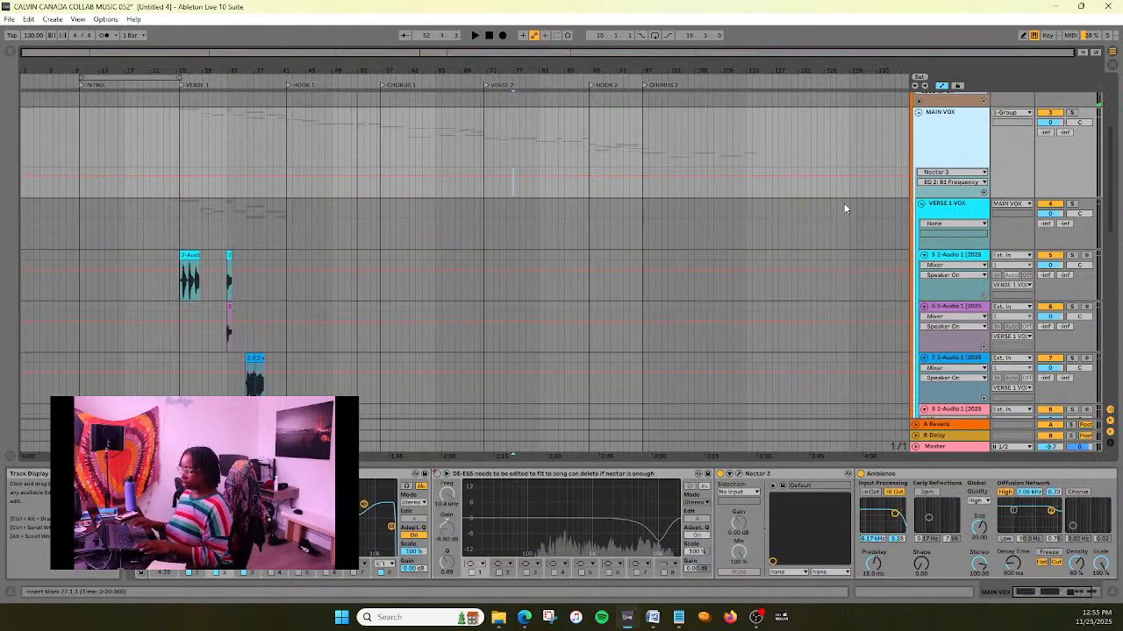
- Unfold the HOOK 1 group and play from just before Hook 1, focusing on the yellow 2-Audio 3 clip on track 14
{"action": "scroll", "coordinate": [280, 289], "scroll_direction": "down", "scroll_amount": 10}
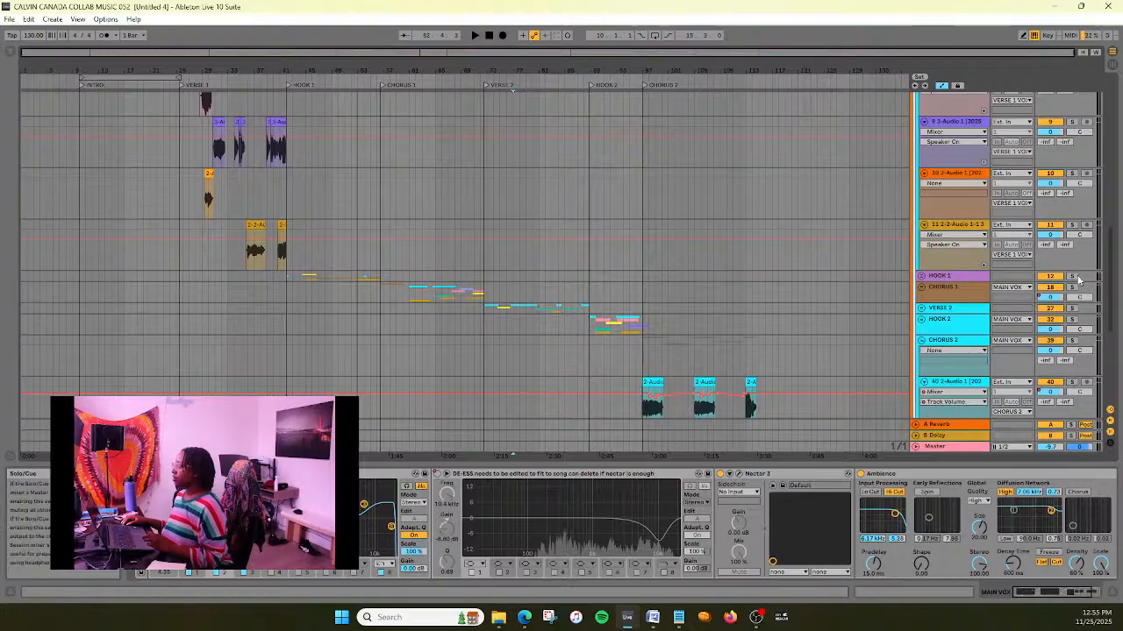
{"action": "left_click", "coordinate": [921, 277]}
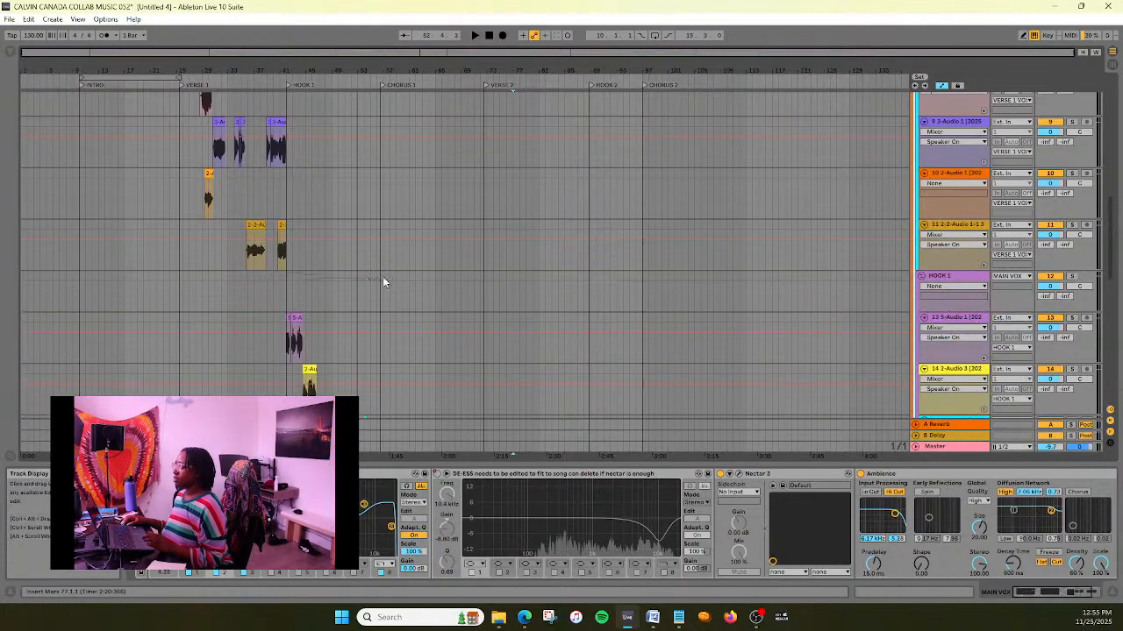
{"action": "scroll", "coordinate": [383, 277], "scroll_direction": "down", "scroll_amount": 5}
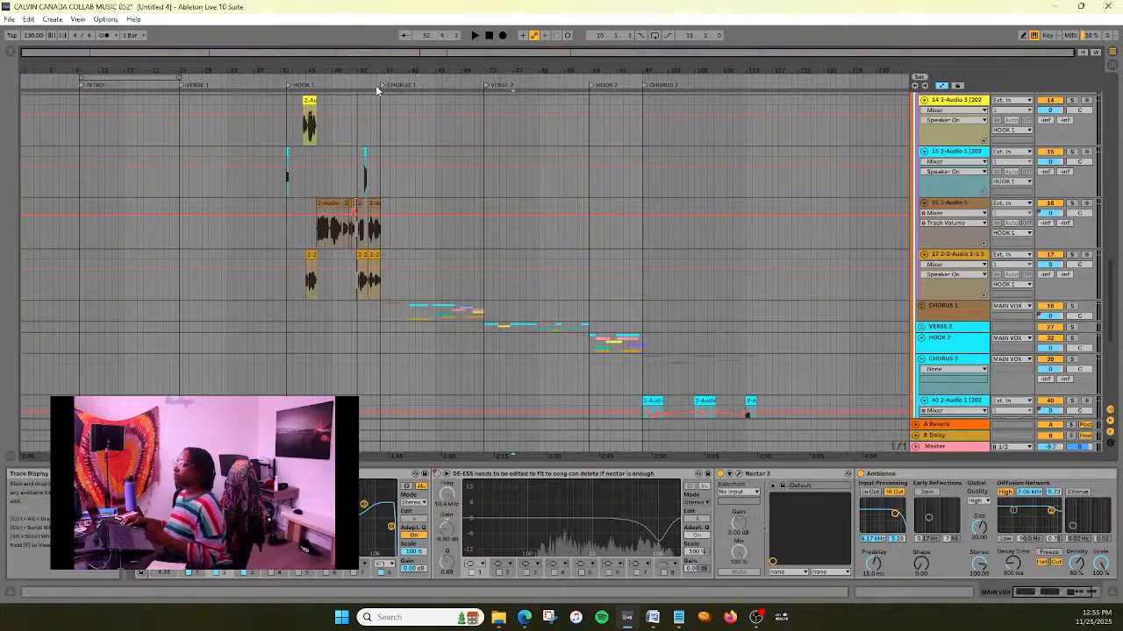
{"action": "left_click_drag", "start_coordinate": [366, 53], "coordinate": [361, 119]}
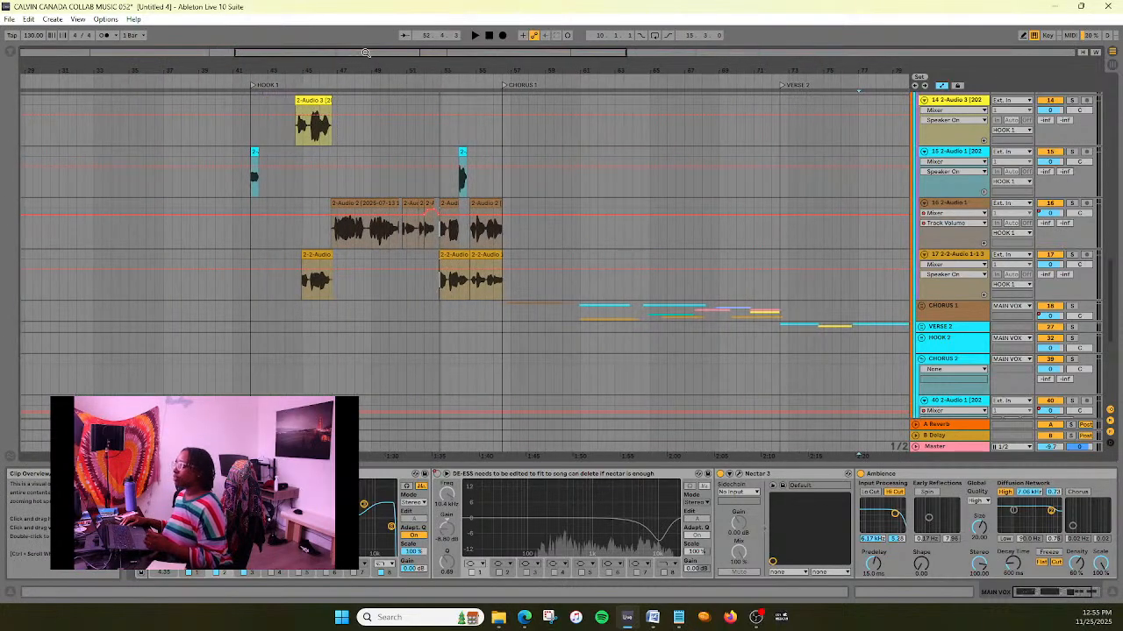
{"action": "left_click", "coordinate": [243, 84]}
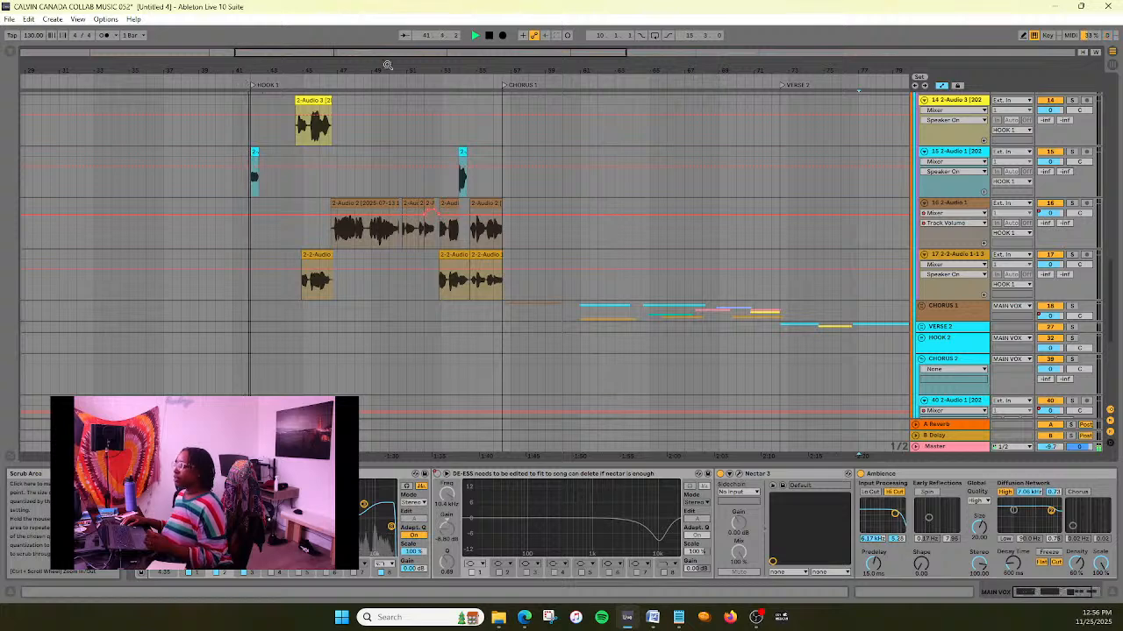
{"action": "scroll", "coordinate": [386, 117], "scroll_direction": "up", "scroll_amount": 2}
{"action": "left_click_drag", "start_coordinate": [365, 53], "coordinate": [364, 212]}
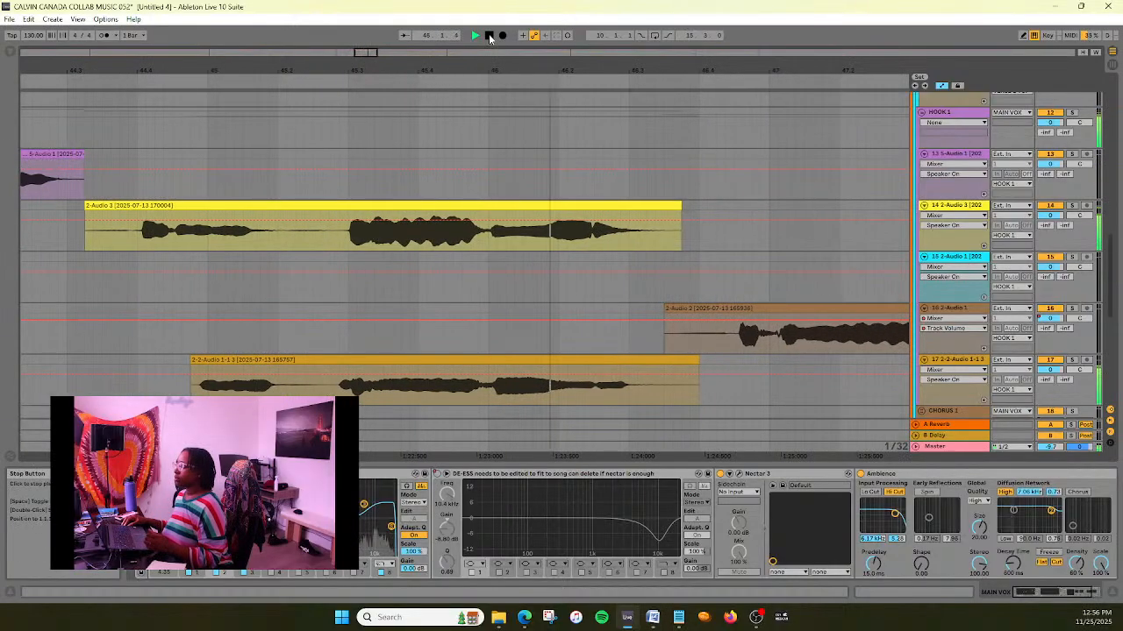
- Split track 14's yellow vocal clip at 46.1.1 and 45.3.1 to isolate its loud middle phrase
{"action": "left_click", "coordinate": [490, 235]}
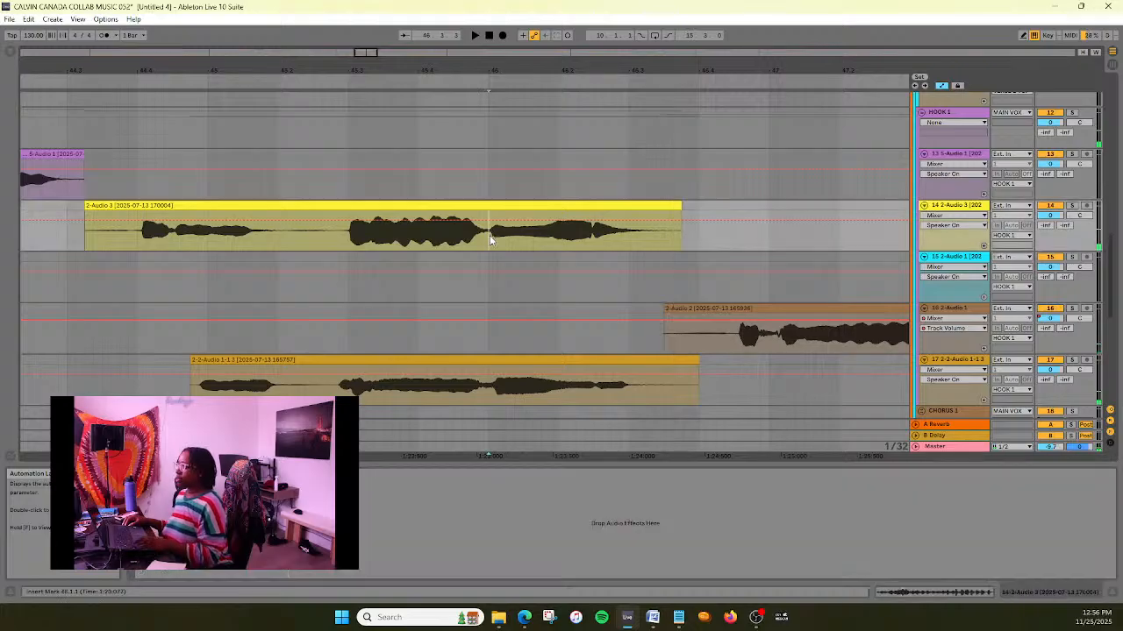
{"action": "key", "text": "ctrl+e"}
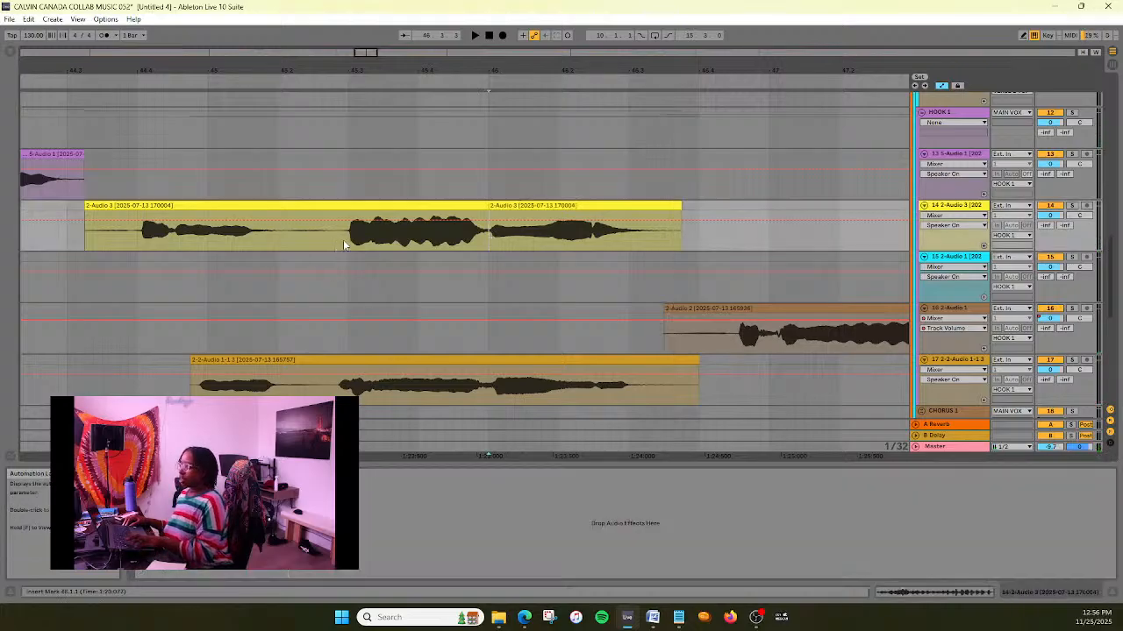
{"action": "key", "text": "ctrl+e"}
- Set the isolated middle clip's gain to -1.00 dB and audition the phrase within Hook 1
{"action": "double_click", "coordinate": [399, 206]}
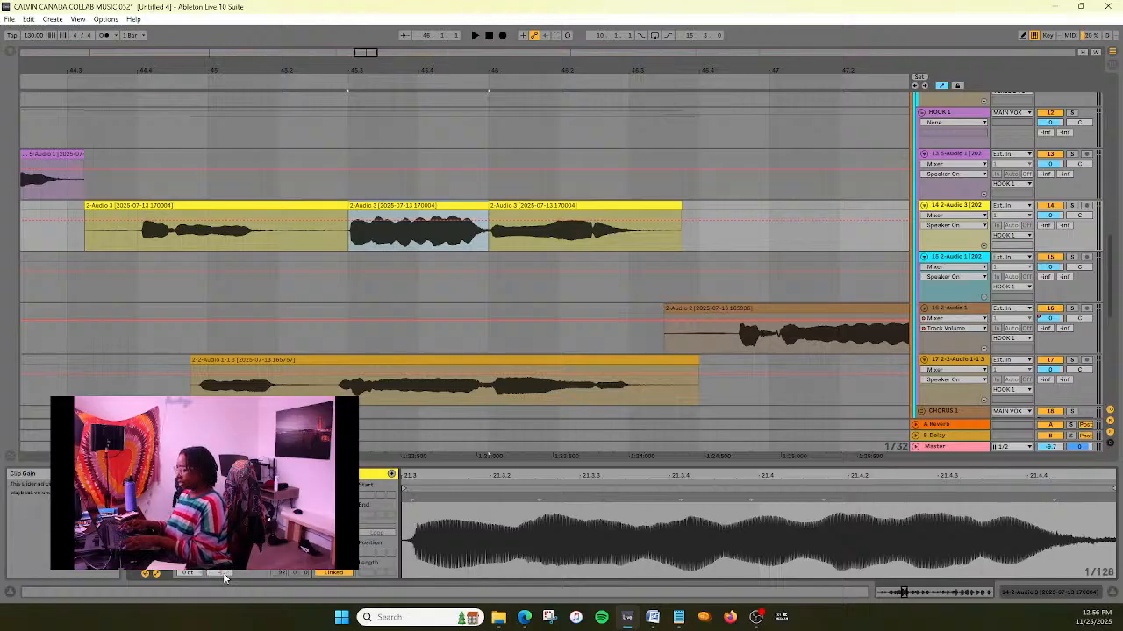
{"action": "key", "text": "Return"}
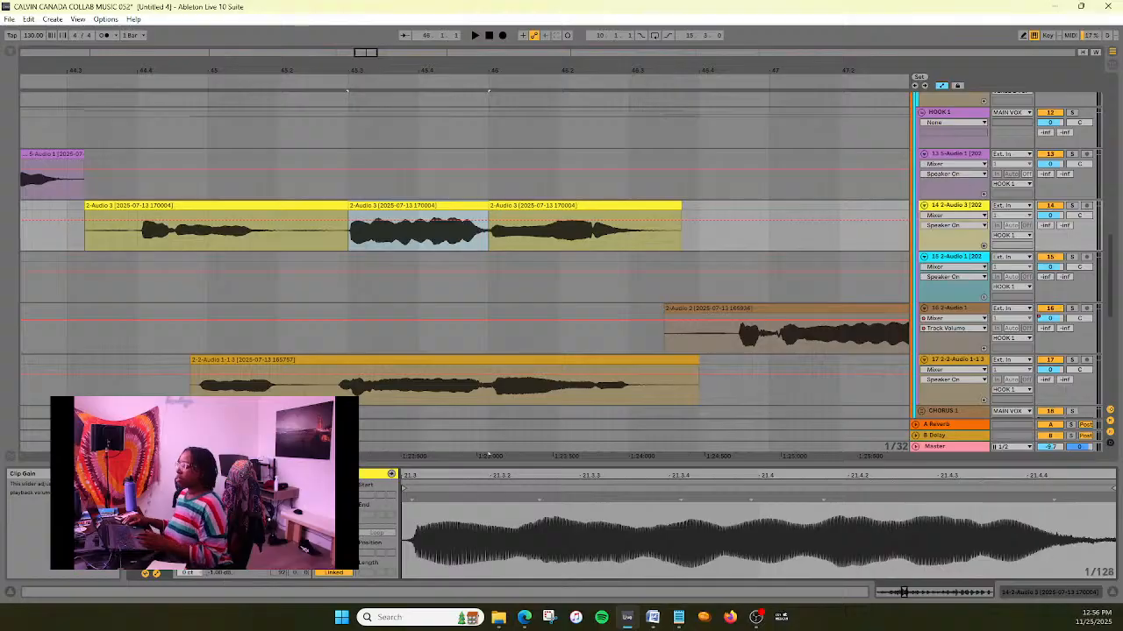
{"action": "left_click_drag", "start_coordinate": [365, 56], "coordinate": [366, 56]}
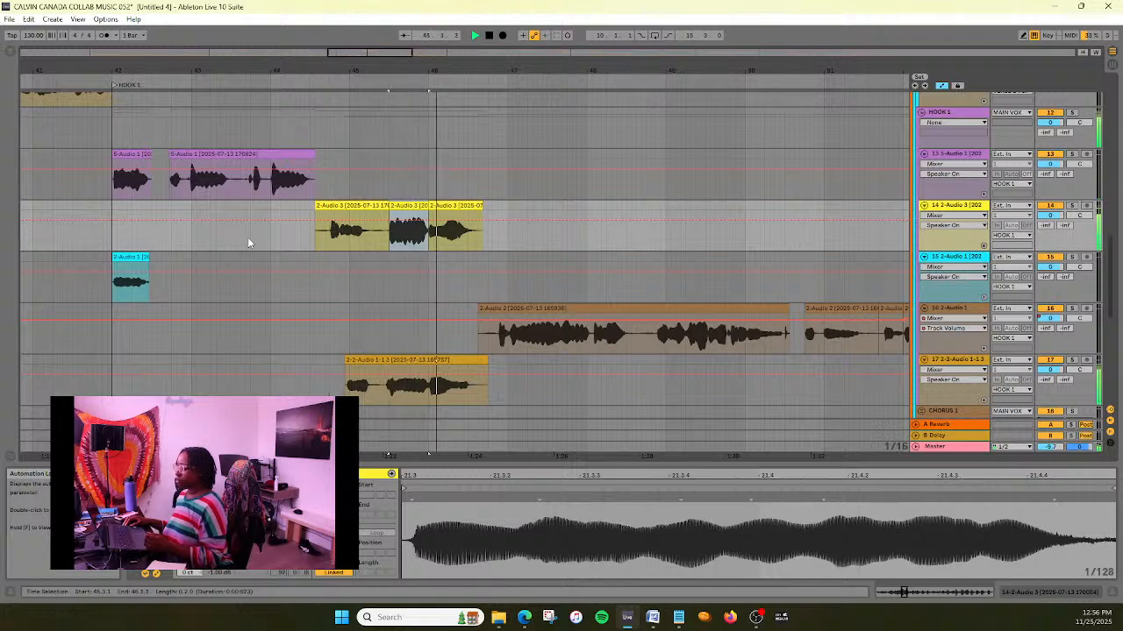
{"action": "left_click", "coordinate": [490, 35]}
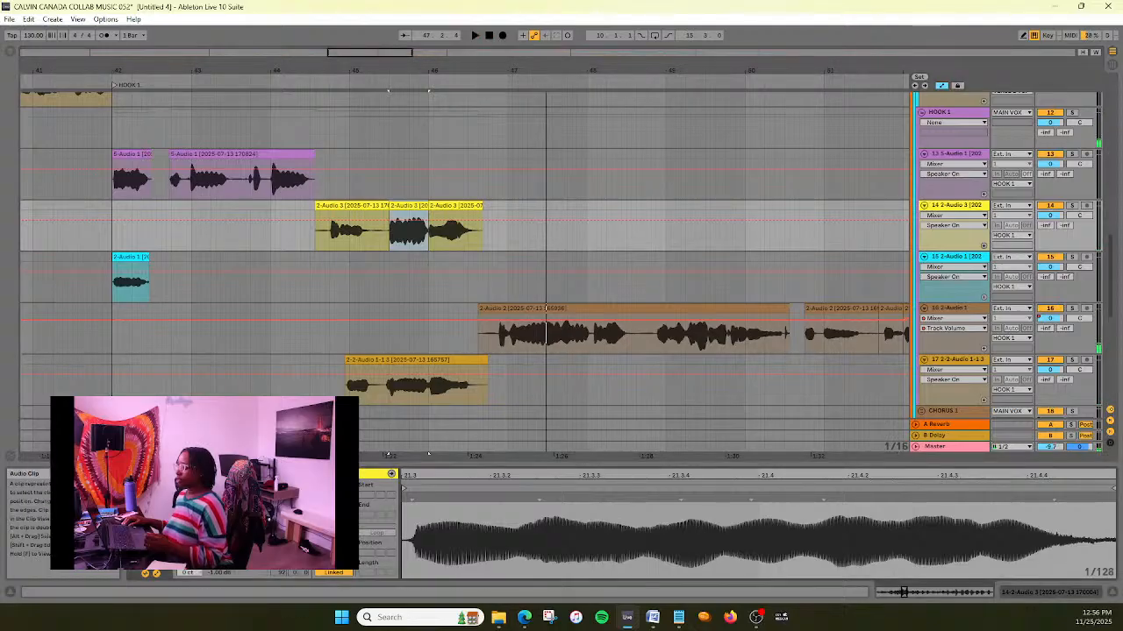
- Set the isolated middle clip's gain to -0.5 dB and play the phrase again
{"action": "key", "text": "Up"}
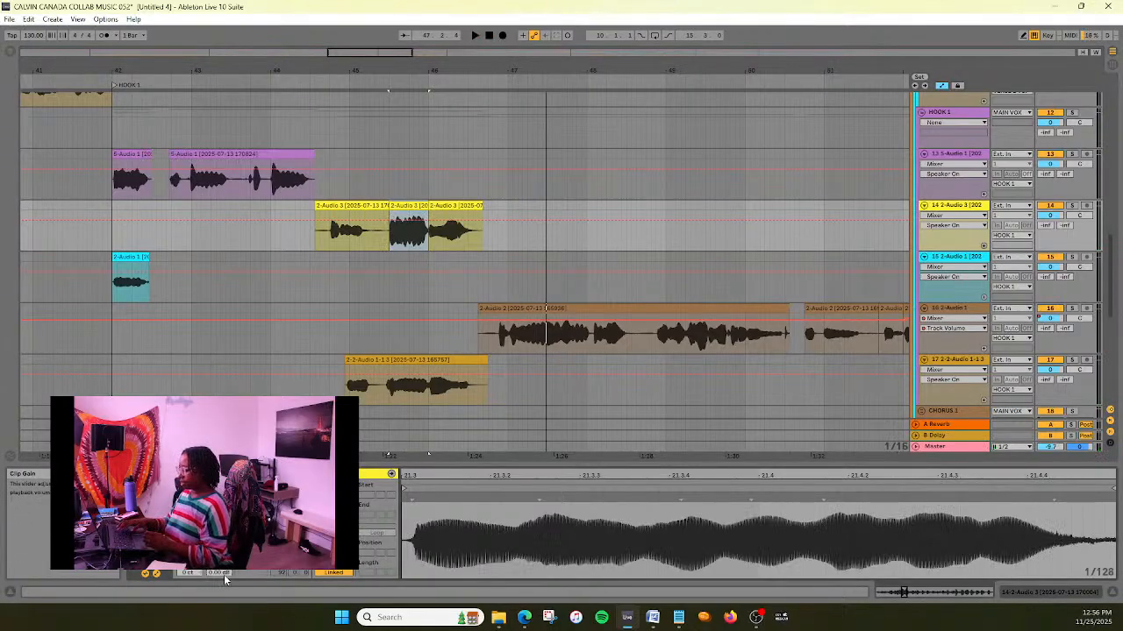
{"action": "type", "text": "-0.5"}
{"action": "key", "text": "Return"}
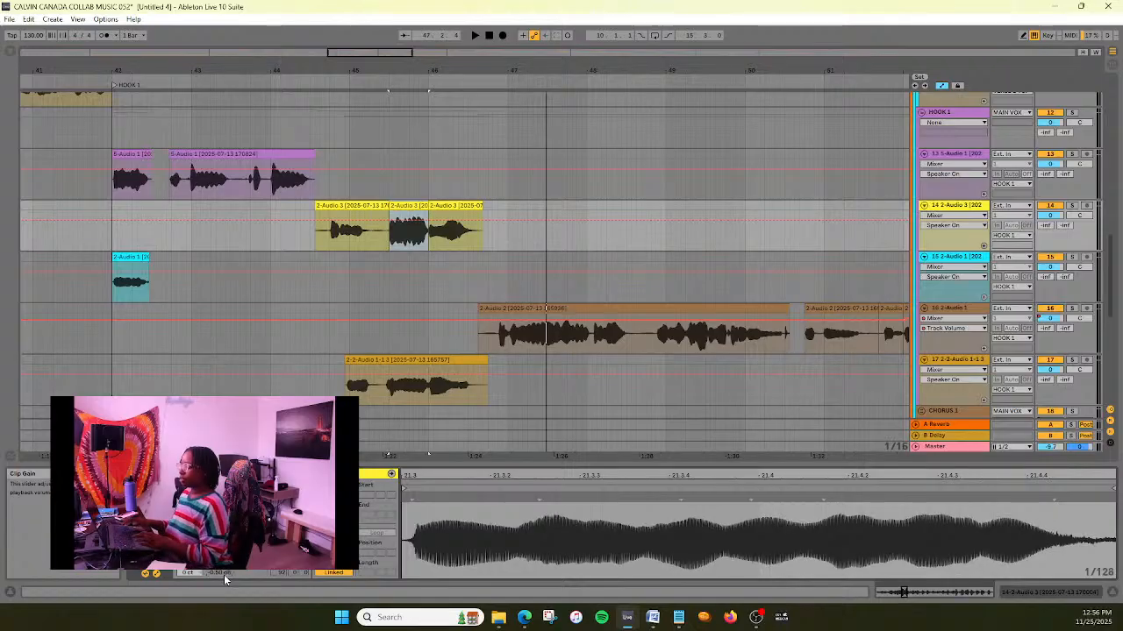
{"action": "left_click", "coordinate": [279, 81]}
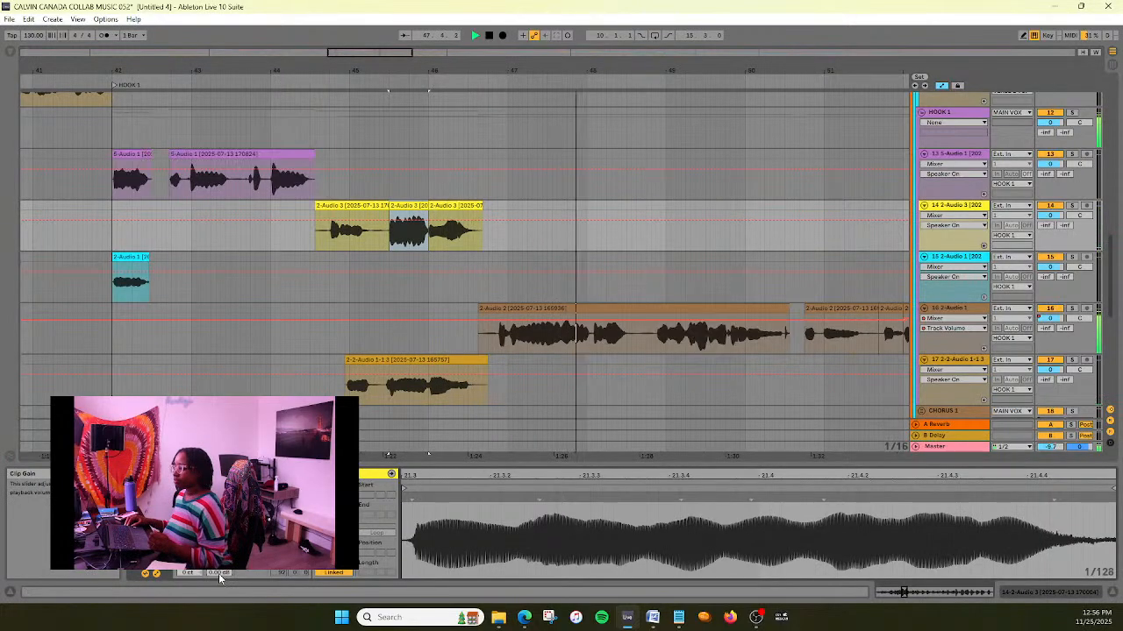
- Set the isolated middle clip's gain to -0.6 dB during playback
{"action": "scroll", "coordinate": [218, 574], "scroll_direction": "down", "scroll_amount": 2}
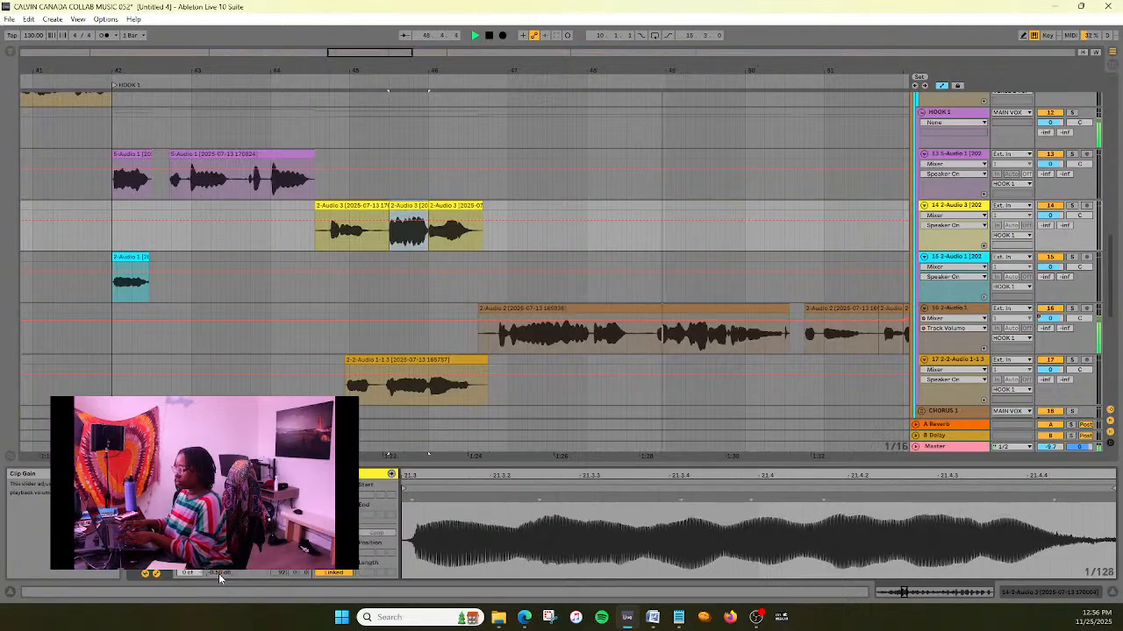
{"action": "key", "text": "BackSpace"}
{"action": "type", "text": "-0.6"}
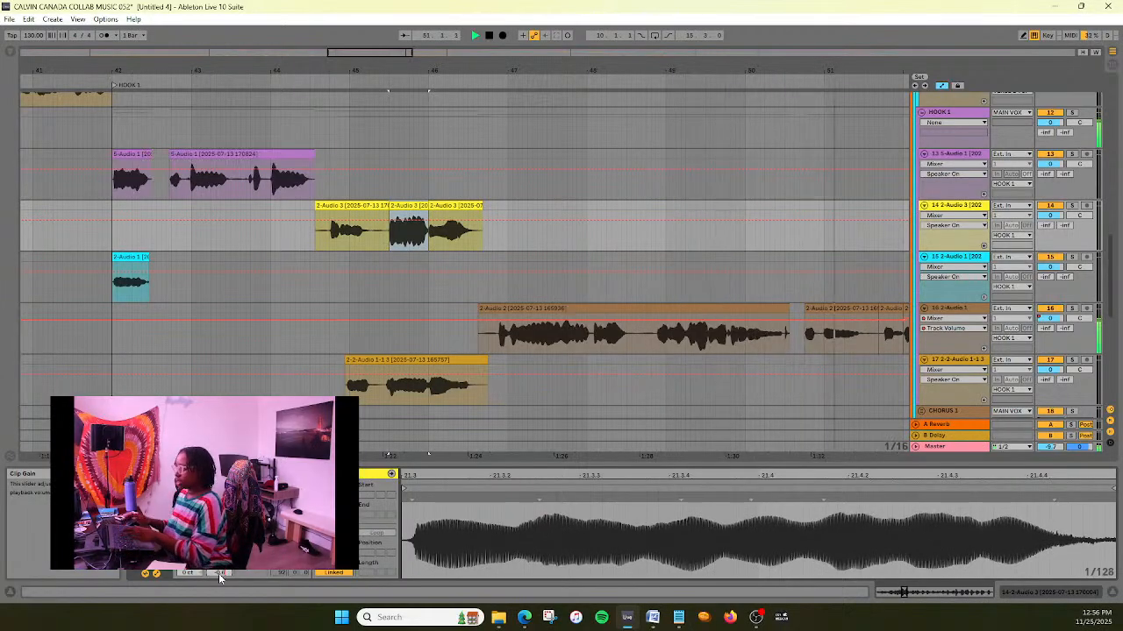
{"action": "key", "text": "Return"}
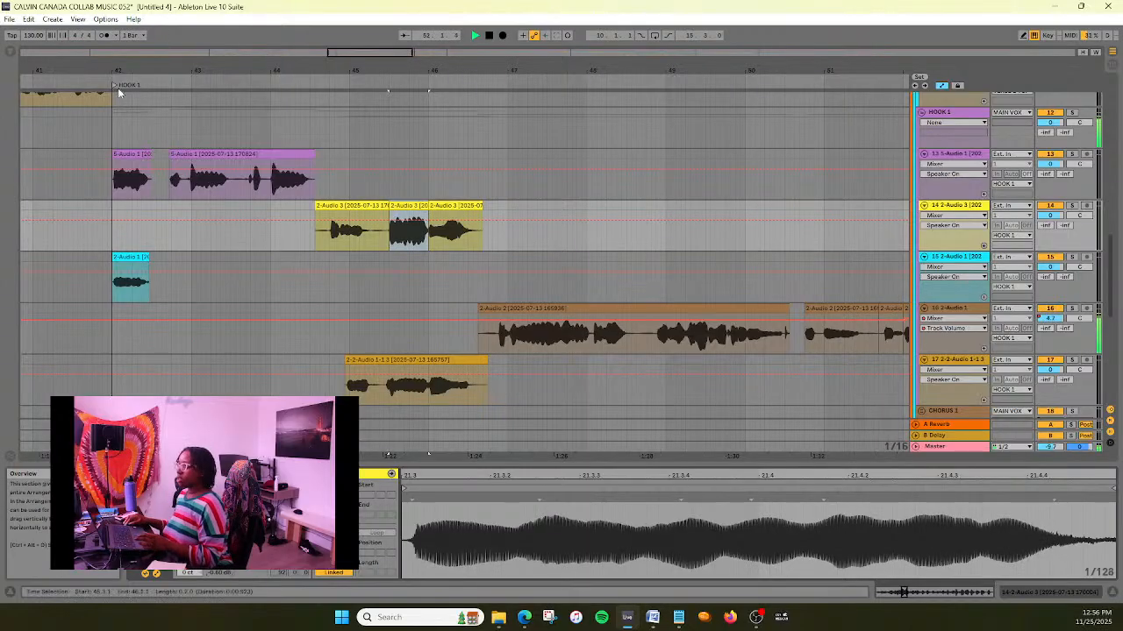
- Play from just before Hook 1 through the split yellow clips, stop playback and save the set
{"action": "left_click", "coordinate": [90, 85]}
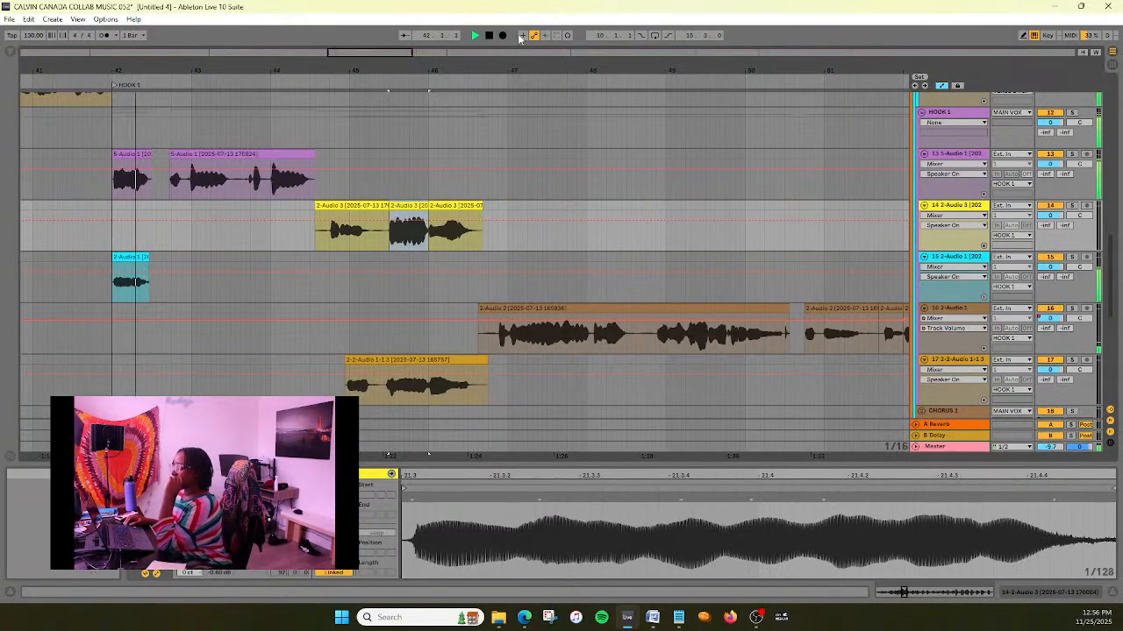
{"action": "left_click_drag", "start_coordinate": [391, 53], "coordinate": [416, 37]}
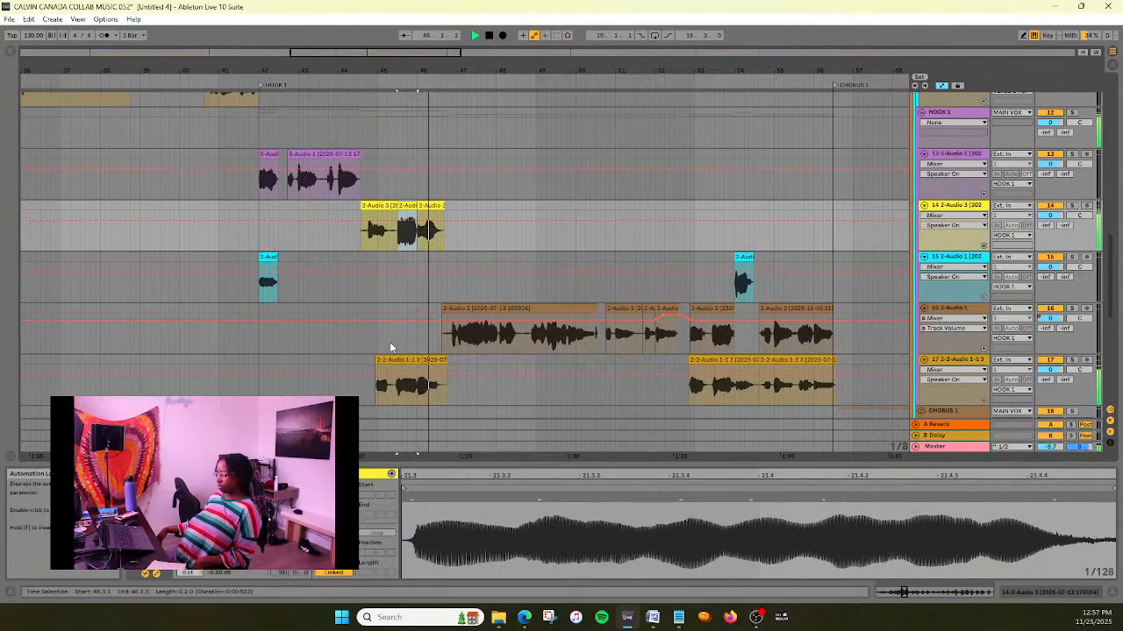
{"action": "key", "text": "space"}
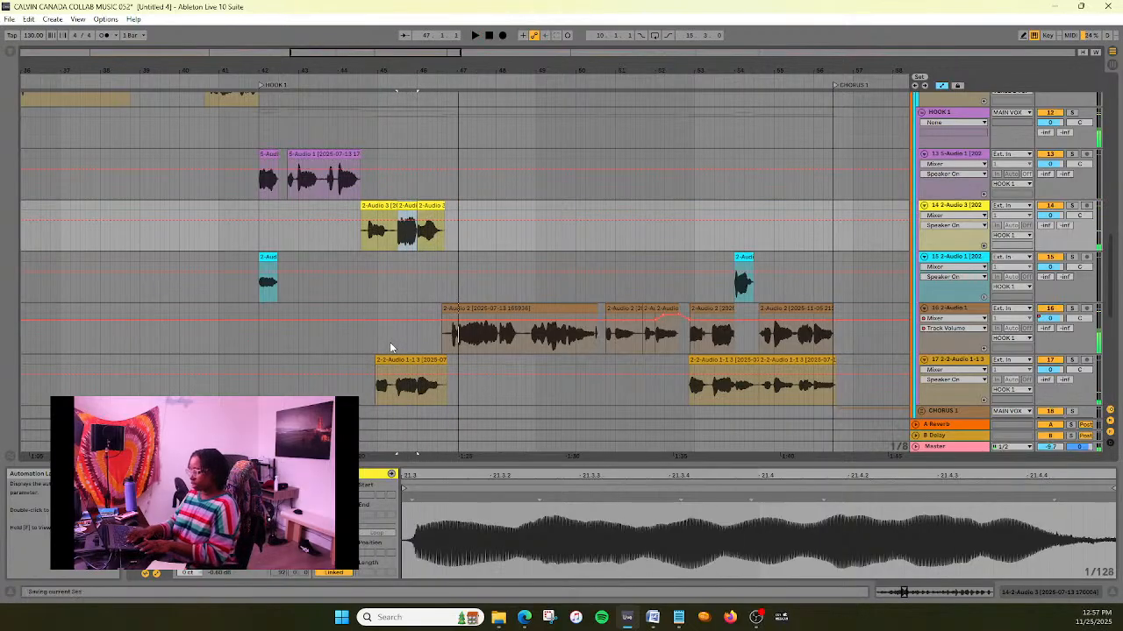
- Open Nectar 3 on the MAIN VOX group and adjust the makeup gain of Compressor 1
{"action": "scroll", "coordinate": [589, 306], "scroll_direction": "up", "scroll_amount": 10}
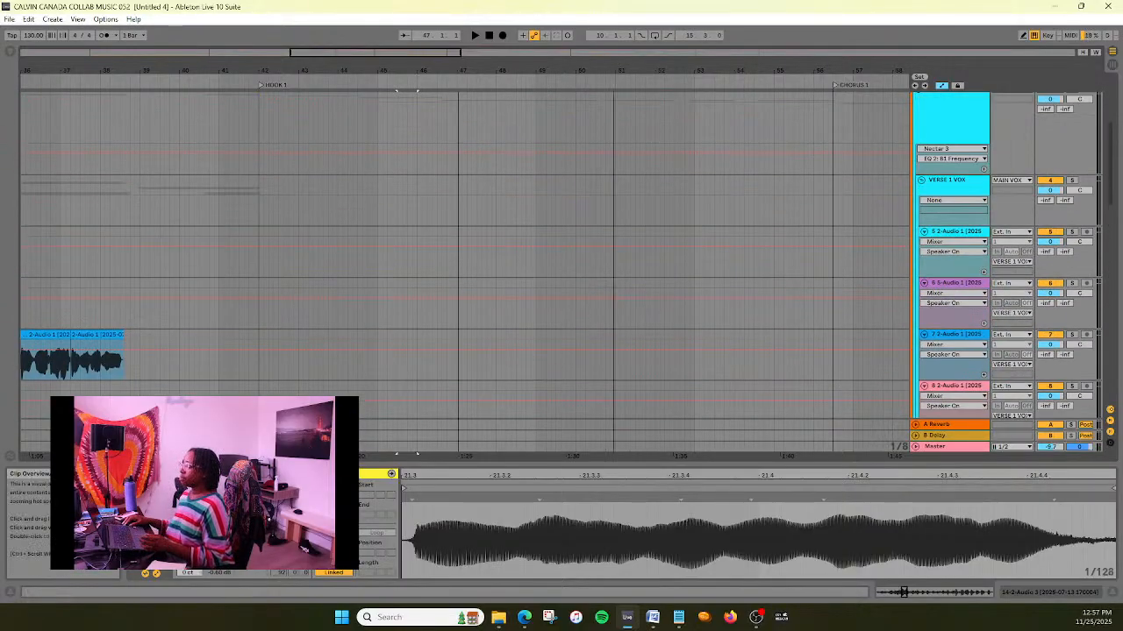
{"action": "left_click_drag", "start_coordinate": [404, 52], "coordinate": [403, 27]}
{"action": "scroll", "coordinate": [454, 243], "scroll_direction": "up", "scroll_amount": 6}
{"action": "scroll", "coordinate": [453, 243], "scroll_direction": "down", "scroll_amount": 5}
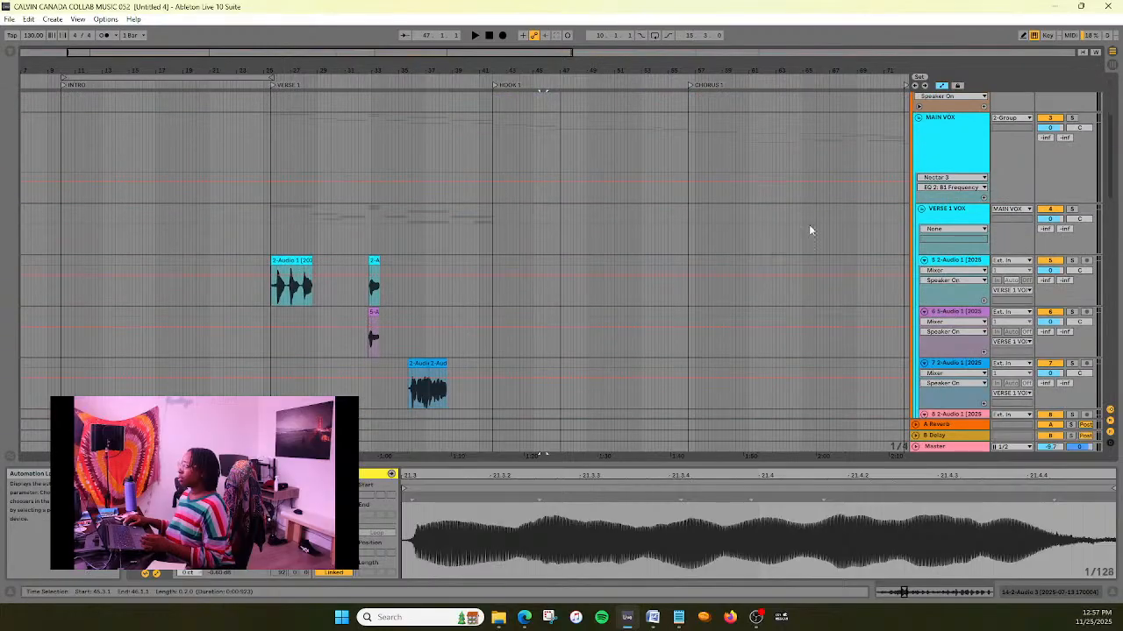
{"action": "left_click", "coordinate": [943, 145]}
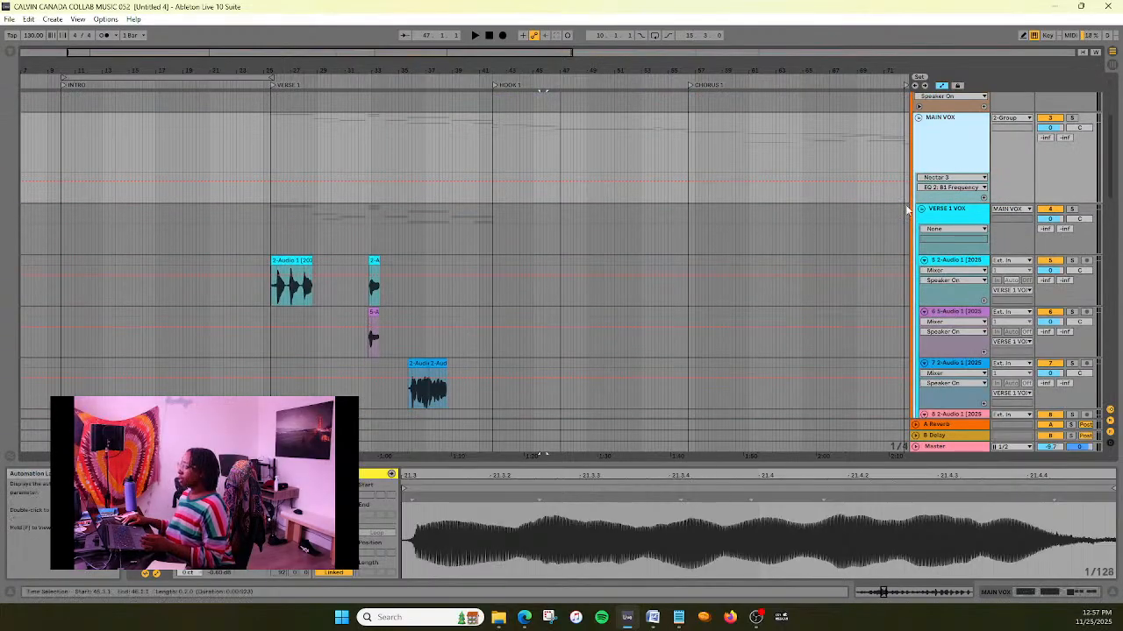
{"action": "left_click", "coordinate": [935, 154]}
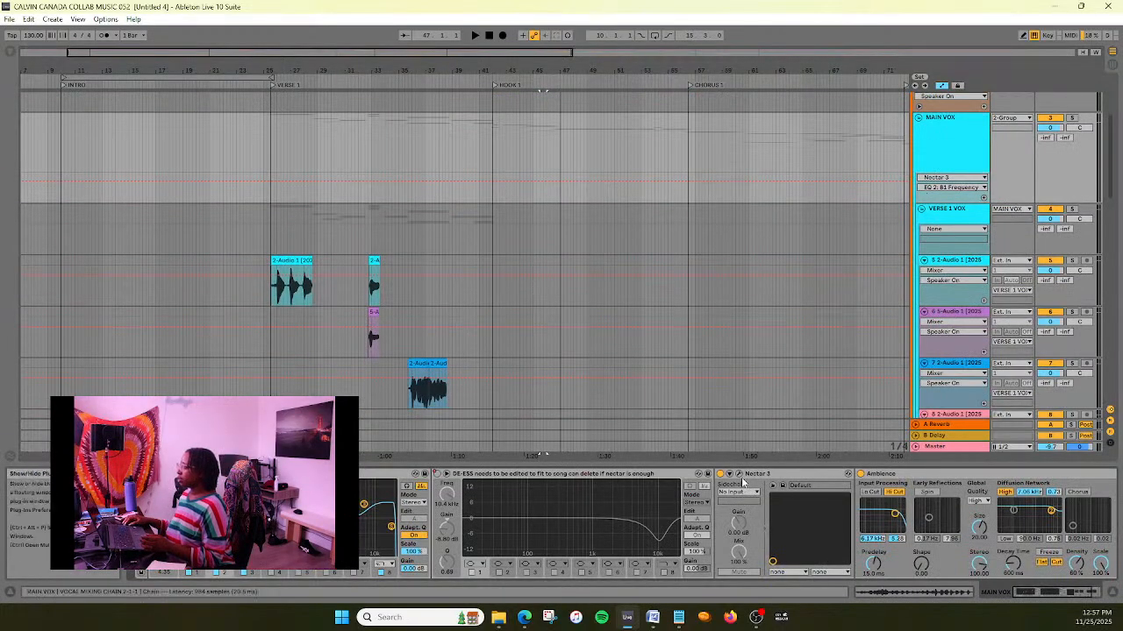
{"action": "left_click", "coordinate": [738, 474]}
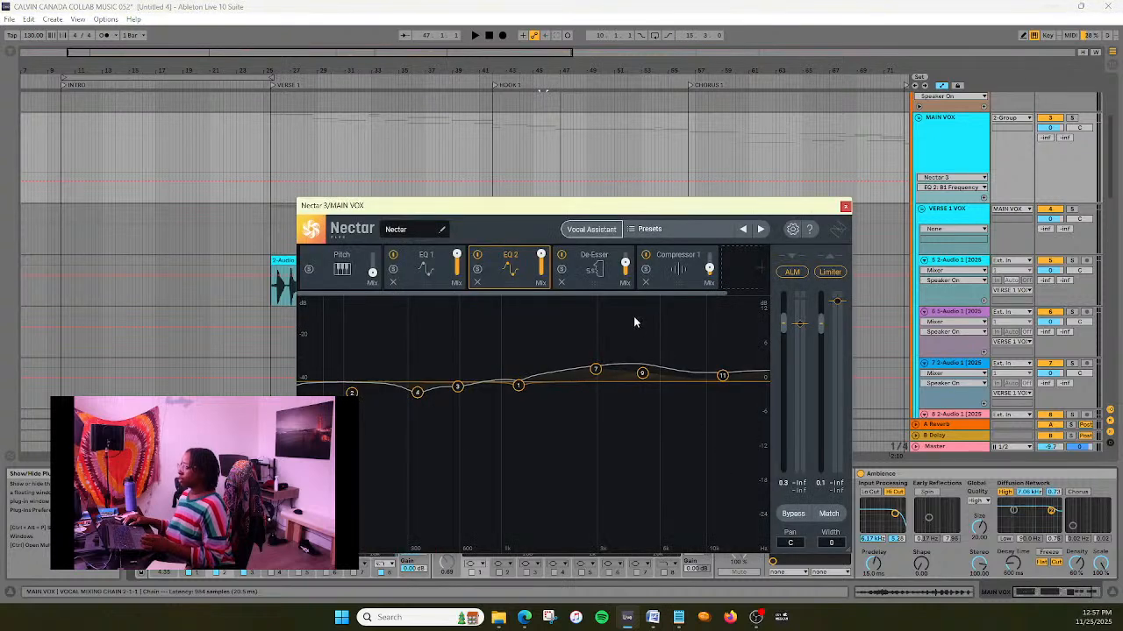
{"action": "left_click", "coordinate": [663, 278]}
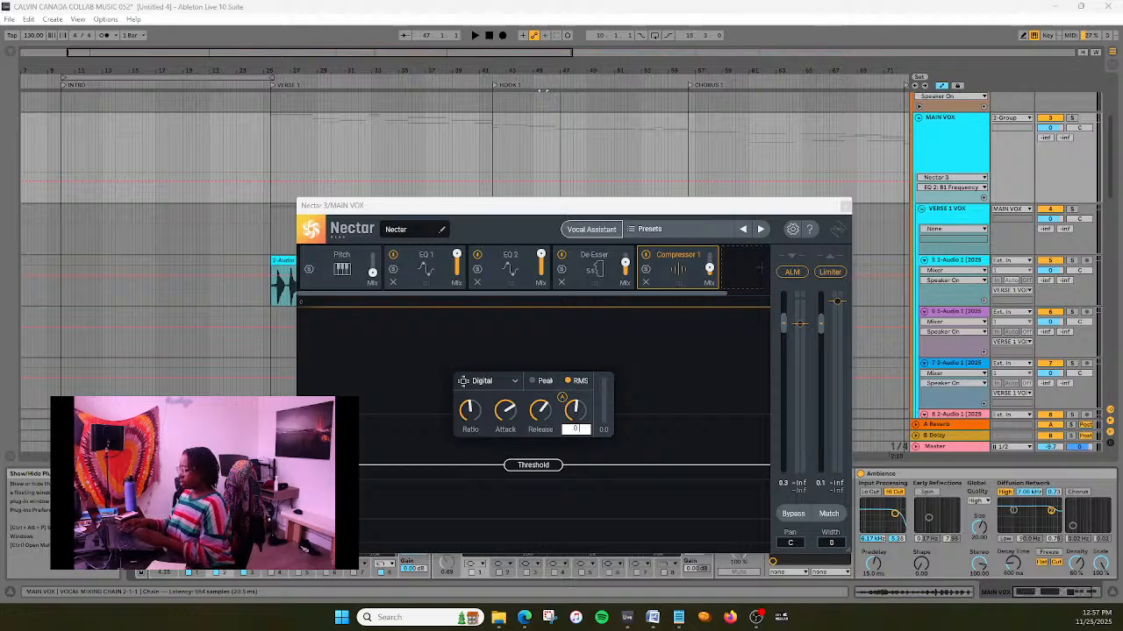
{"action": "key", "text": "Return"}
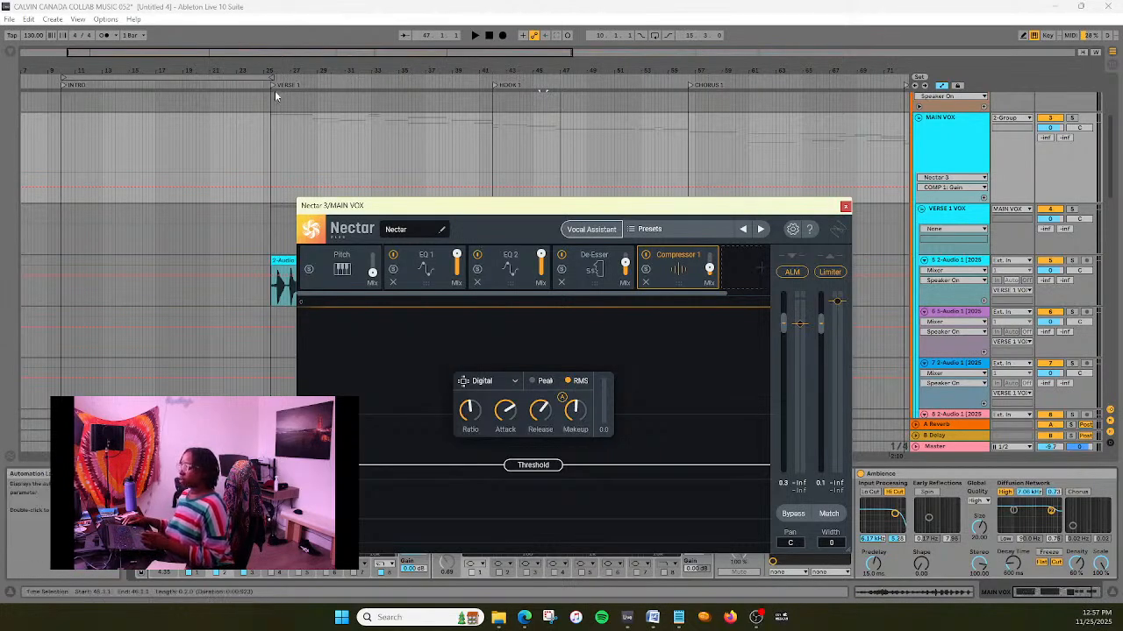
- Play the song from Verse 1 to audition the compressor change and close the Nectar 3 window
{"action": "left_click", "coordinate": [364, 141]}
{"action": "key", "text": "space"}
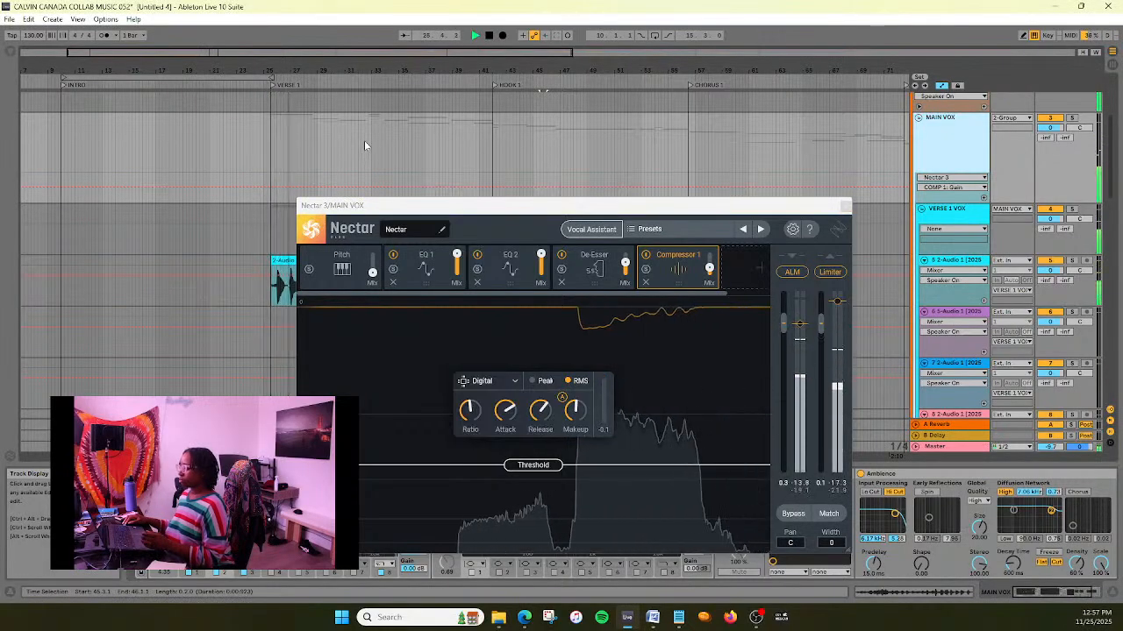
{"action": "left_click", "coordinate": [844, 208]}
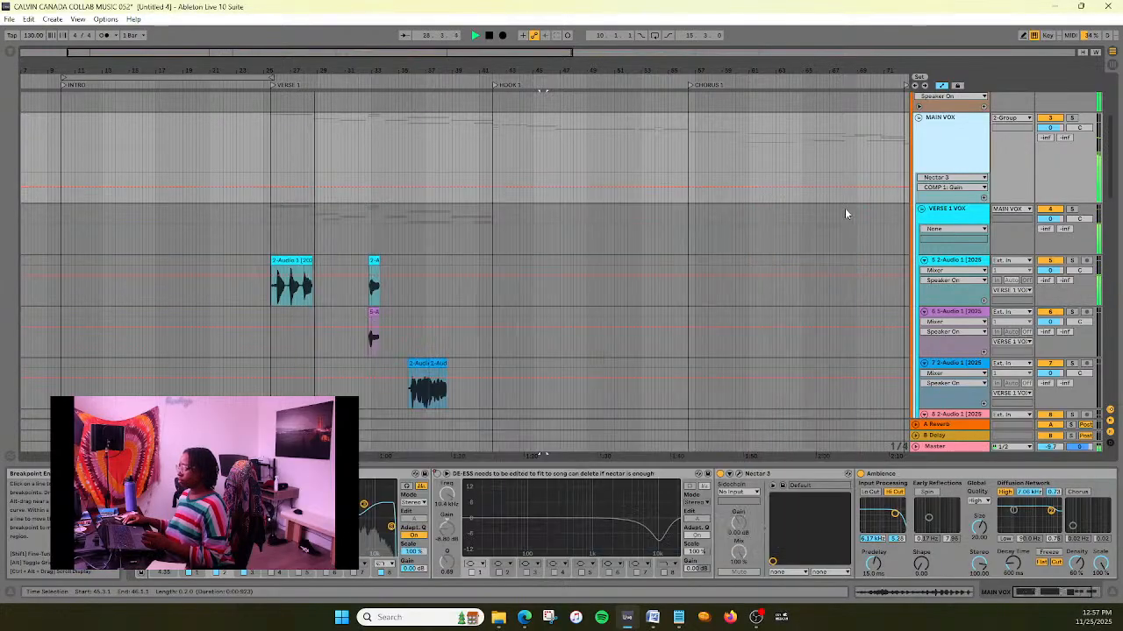
- Examine the Master EQ's enlarged frequency spectrum while the song plays through Verse 1 and into Hook 1
{"action": "left_click", "coordinate": [980, 448]}
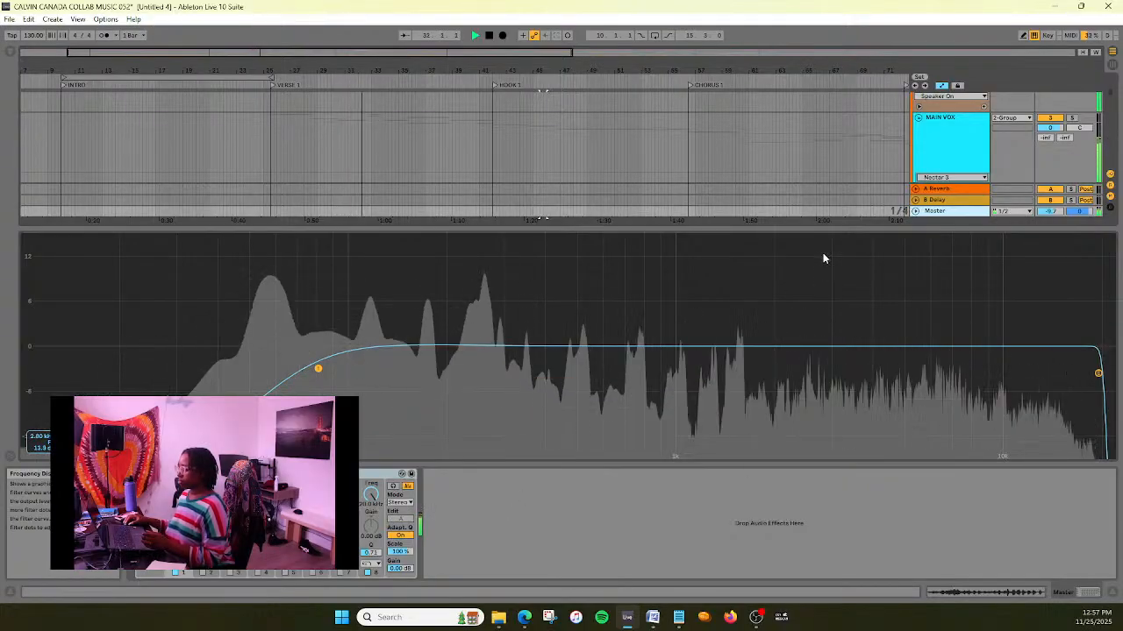
{"action": "left_click_drag", "start_coordinate": [828, 226], "coordinate": [834, 498]}
{"action": "scroll", "coordinate": [681, 316], "scroll_direction": "down", "scroll_amount": 5}
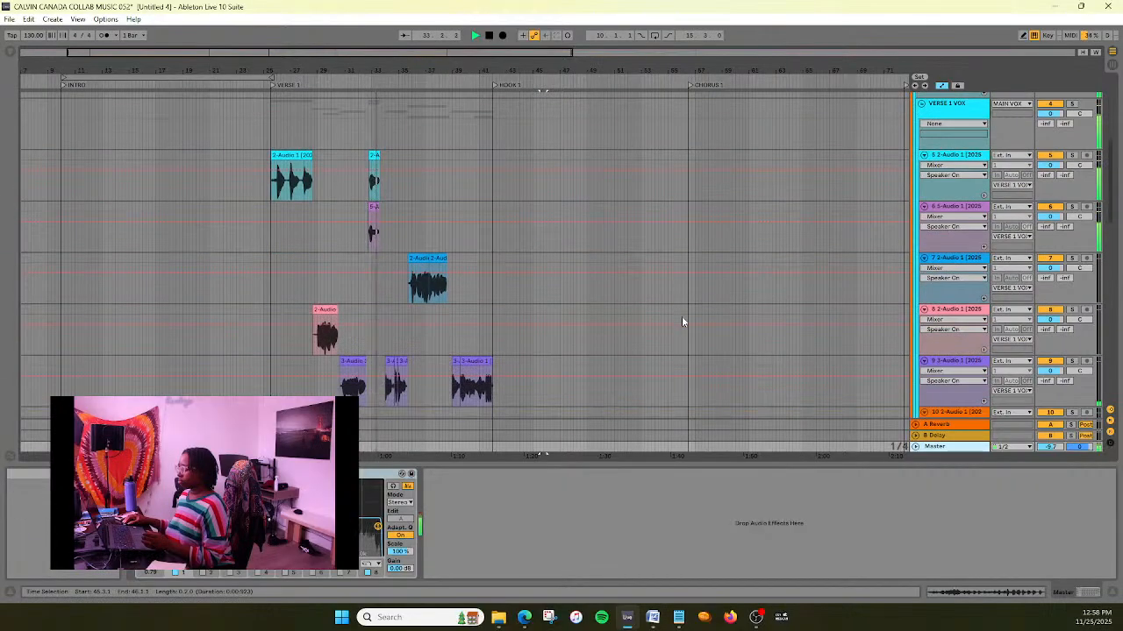
{"action": "scroll", "coordinate": [682, 321], "scroll_direction": "up", "scroll_amount": 5}
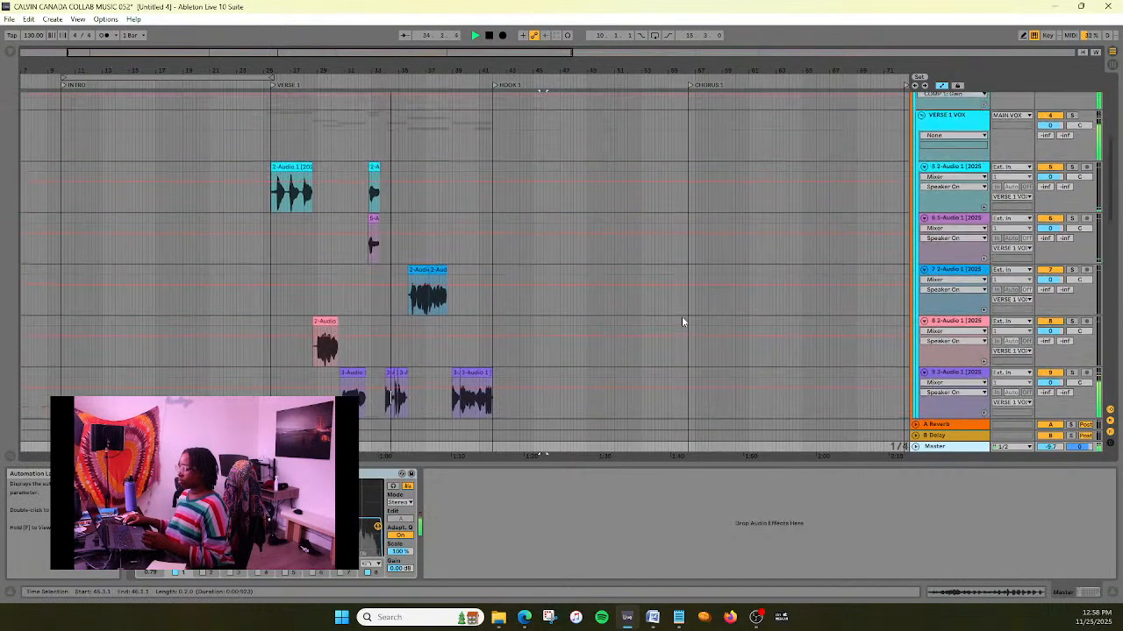
{"action": "scroll", "coordinate": [682, 321], "scroll_direction": "up", "scroll_amount": 2}
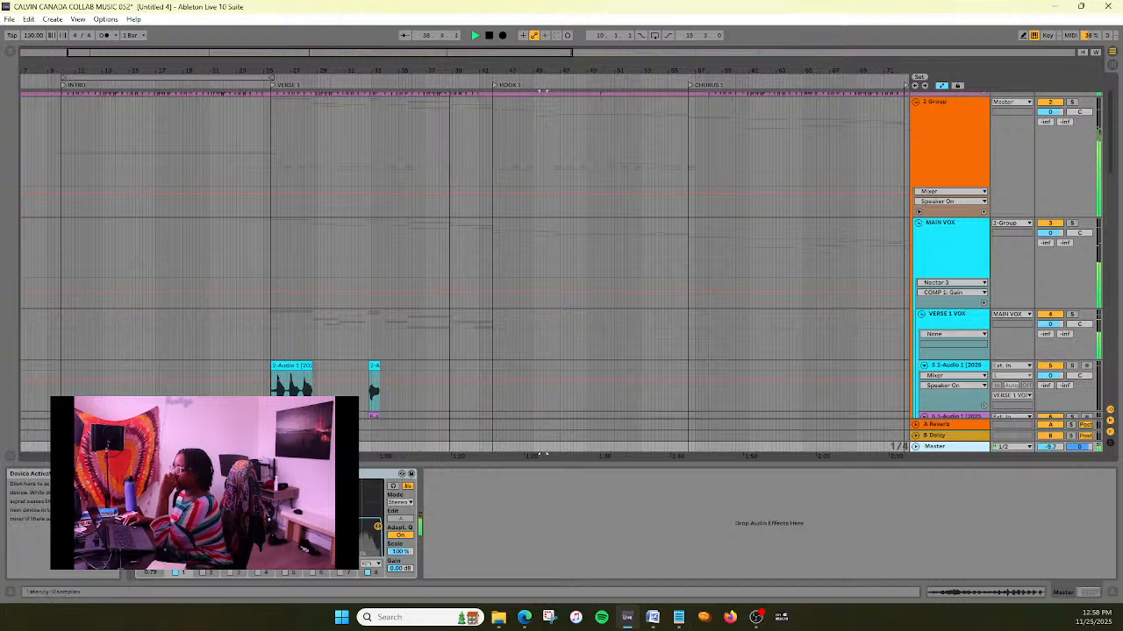
{"action": "left_click", "coordinate": [150, 474]}
{"action": "left_click_drag", "start_coordinate": [619, 387], "coordinate": [637, 206]}
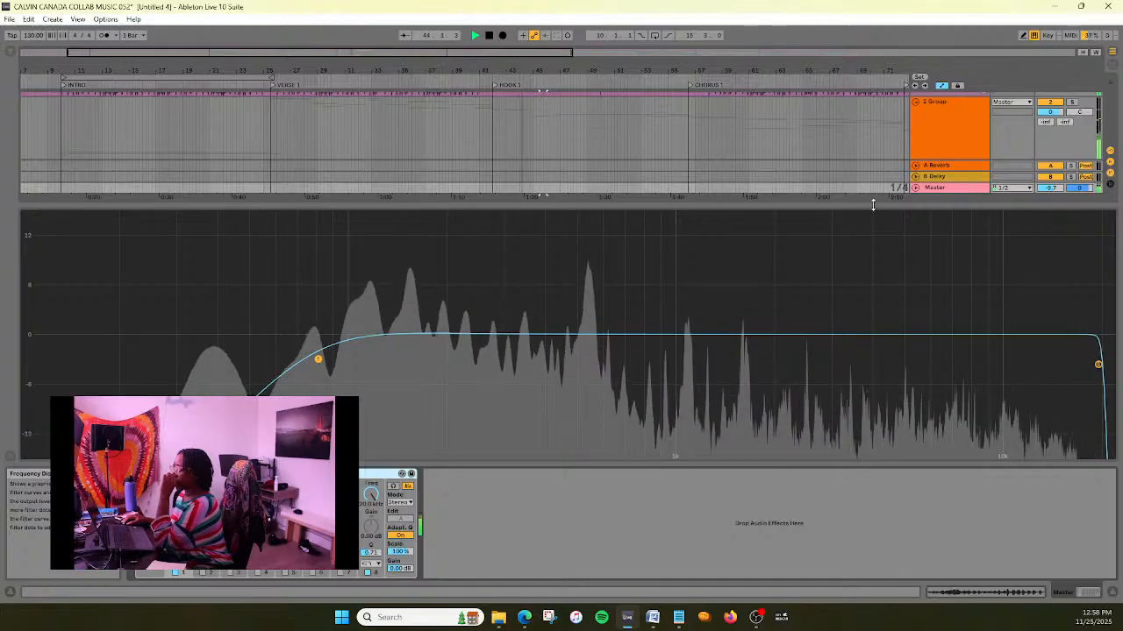
{"action": "left_click_drag", "start_coordinate": [873, 205], "coordinate": [869, 601]}
- Move band 2 of MAIN VOX's EQ Eight to about 678 Hz with a cut of about -1.45 dB while playing from Verse 1
{"action": "left_click", "coordinate": [955, 258]}
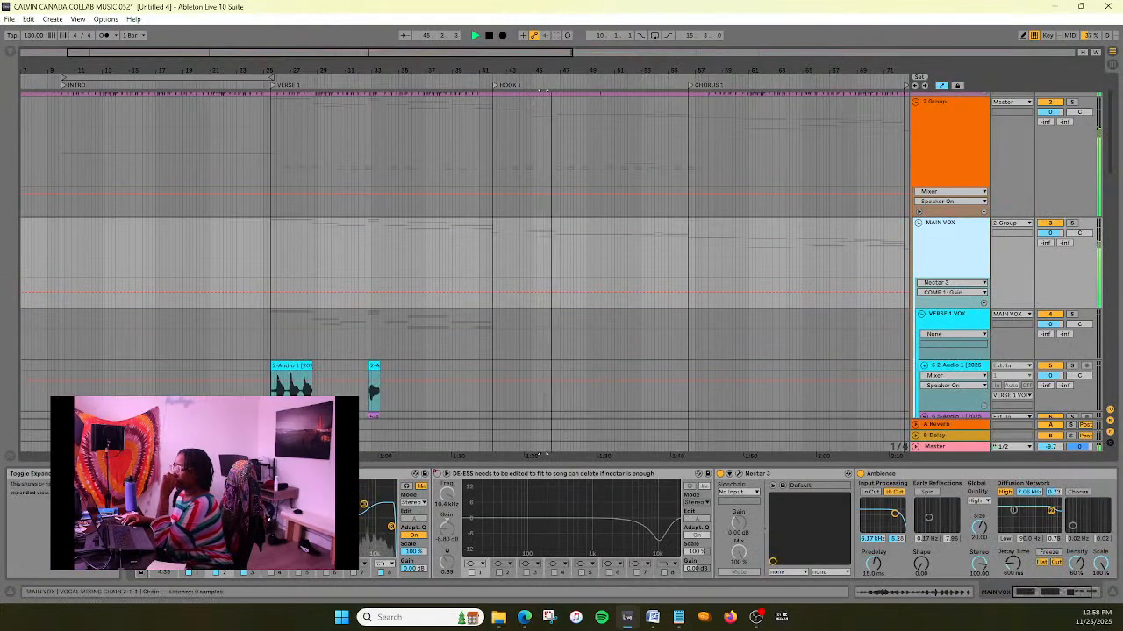
{"action": "left_click", "coordinate": [164, 474]}
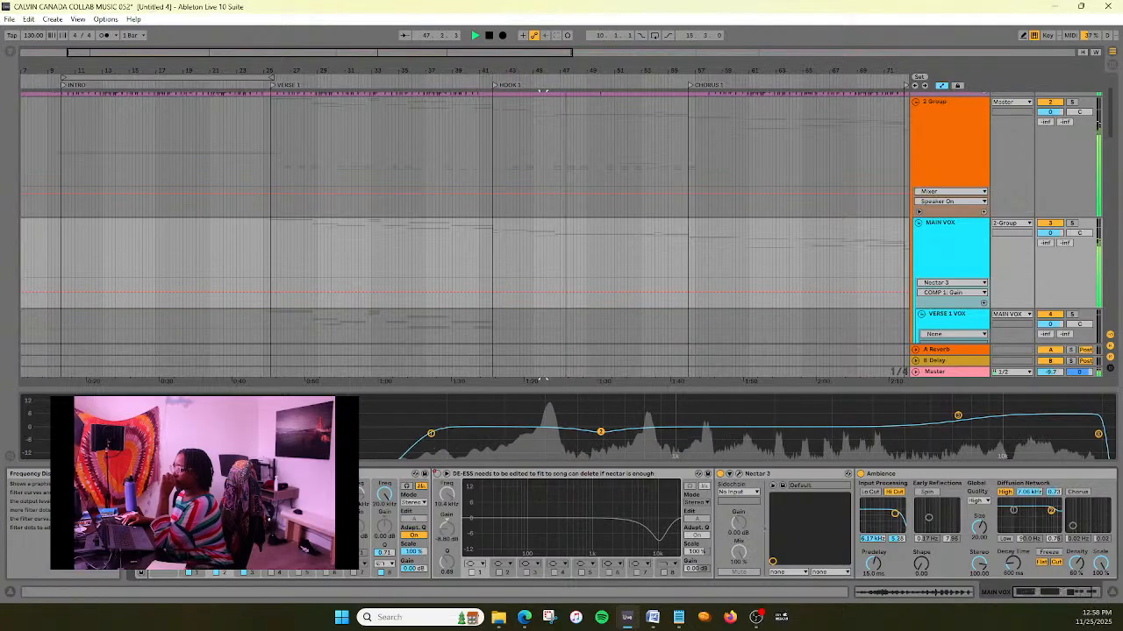
{"action": "left_click_drag", "start_coordinate": [461, 395], "coordinate": [491, 165]}
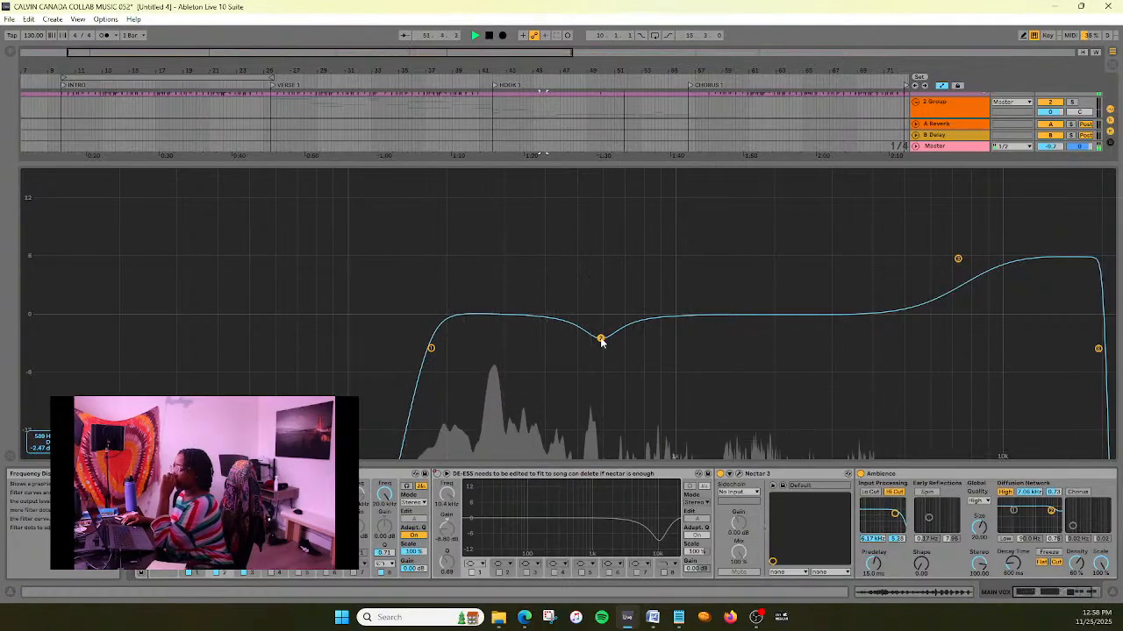
{"action": "left_click", "coordinate": [261, 84]}
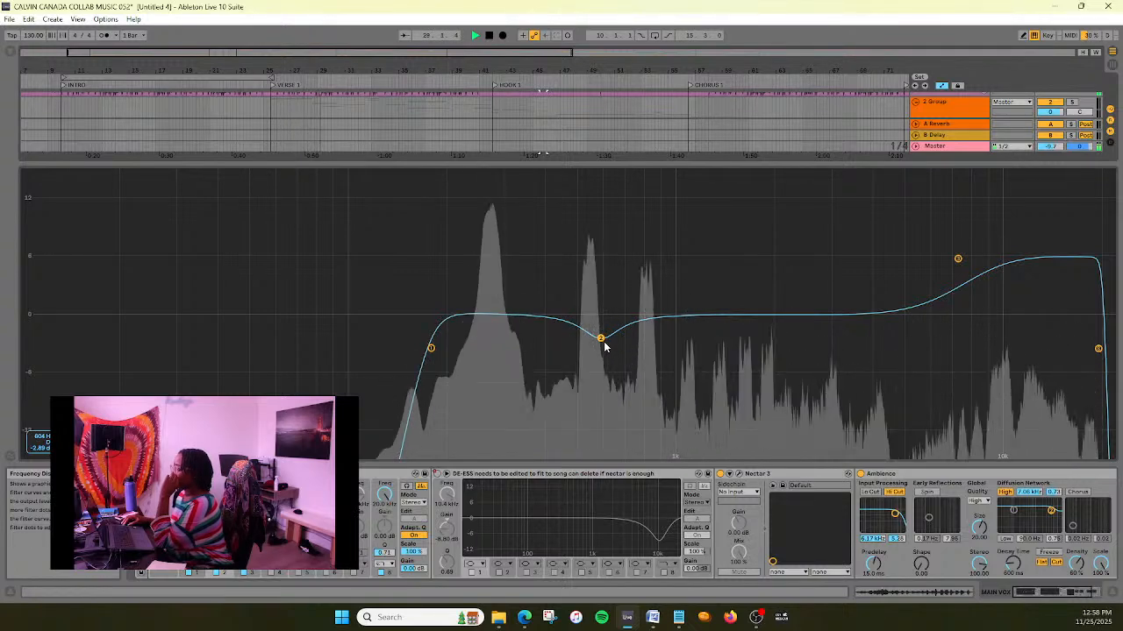
{"action": "left_click_drag", "start_coordinate": [604, 346], "coordinate": [644, 340]}
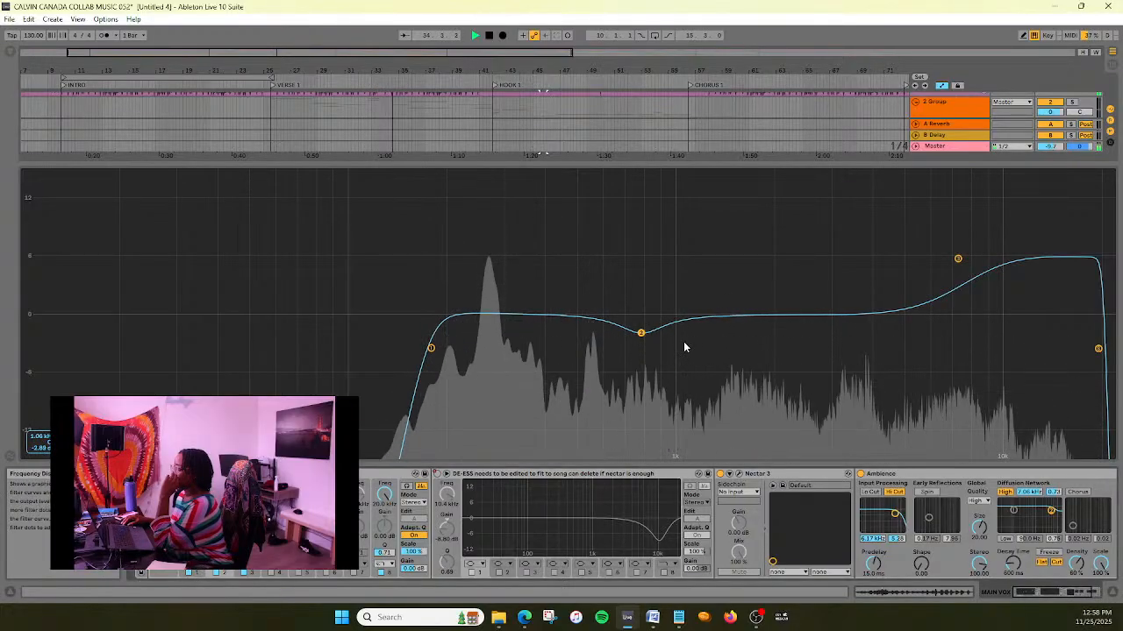
{"action": "left_click_drag", "start_coordinate": [642, 333], "coordinate": [621, 332]}
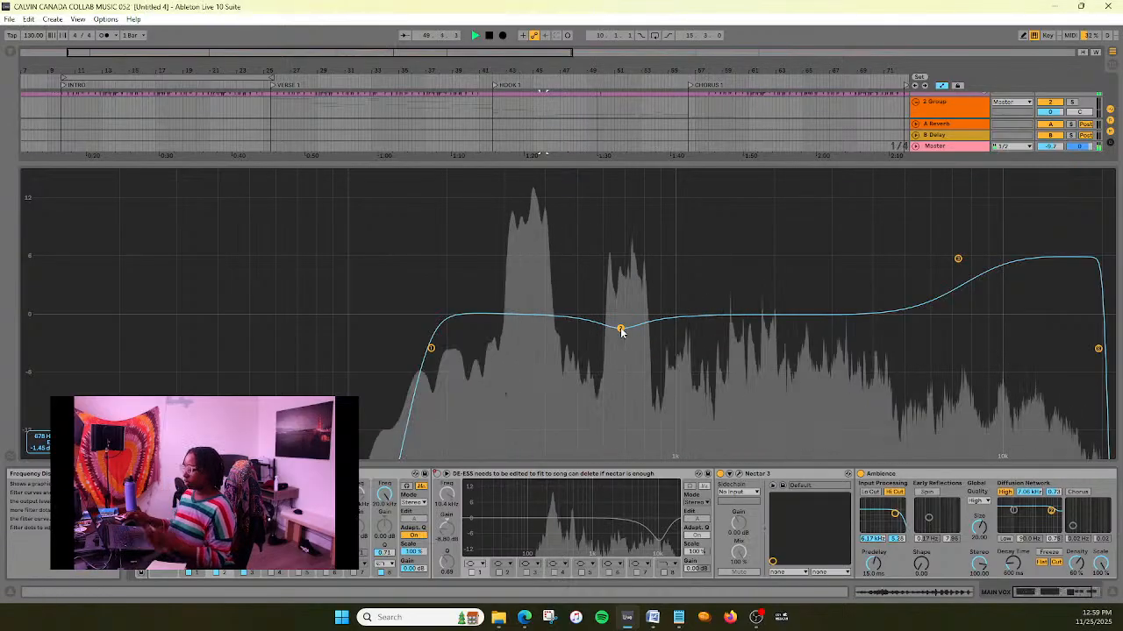
{"action": "left_click_drag", "start_coordinate": [878, 165], "coordinate": [878, 505]}
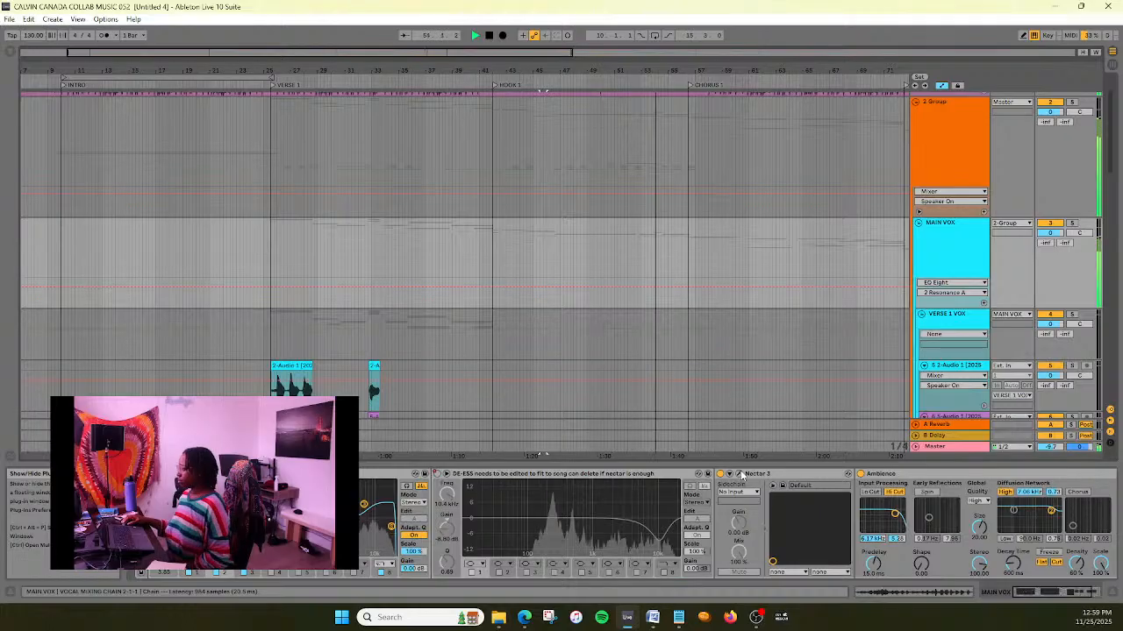
- Fold the MAIN VOX group so its verse, hook and chorus tracks are hidden
{"action": "scroll", "coordinate": [770, 253], "scroll_direction": "down", "scroll_amount": 3}
{"action": "scroll", "coordinate": [792, 255], "scroll_direction": "down", "scroll_amount": 15}
{"action": "scroll", "coordinate": [795, 272], "scroll_direction": "down", "scroll_amount": 2}
{"action": "scroll", "coordinate": [886, 337], "scroll_direction": "up", "scroll_amount": 5}
{"action": "scroll", "coordinate": [886, 337], "scroll_direction": "up", "scroll_amount": 15}
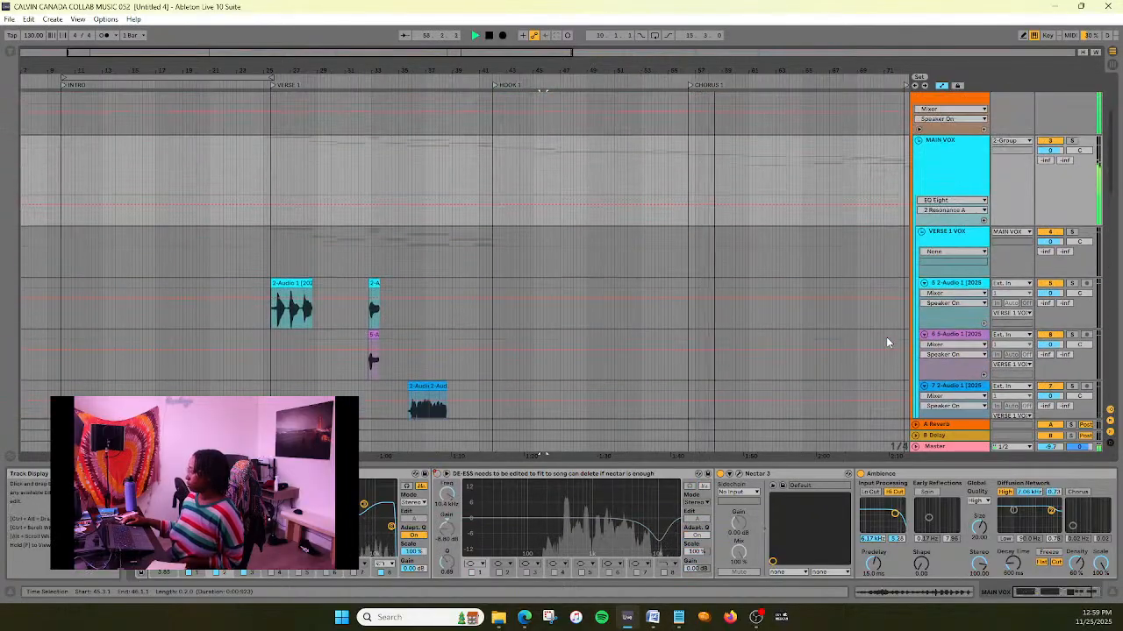
{"action": "left_click", "coordinate": [918, 140]}
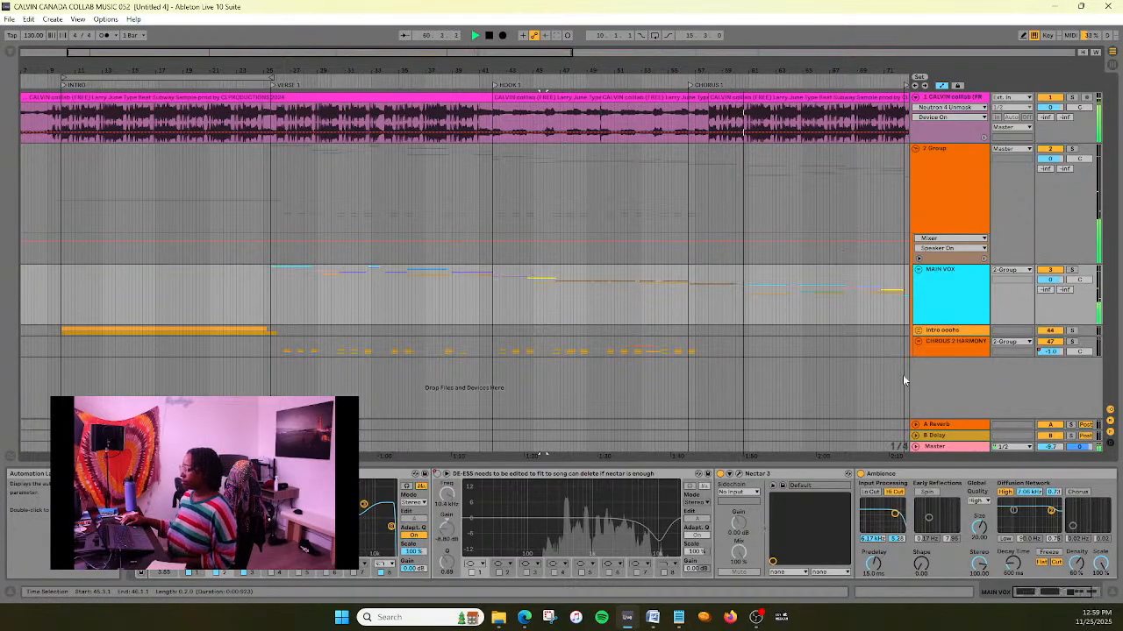
- Examine the Master EQ's enlarged spectrum during Chorus 1 and beyond, stop playback and restore the arrangement's size
{"action": "left_click", "coordinate": [948, 447]}
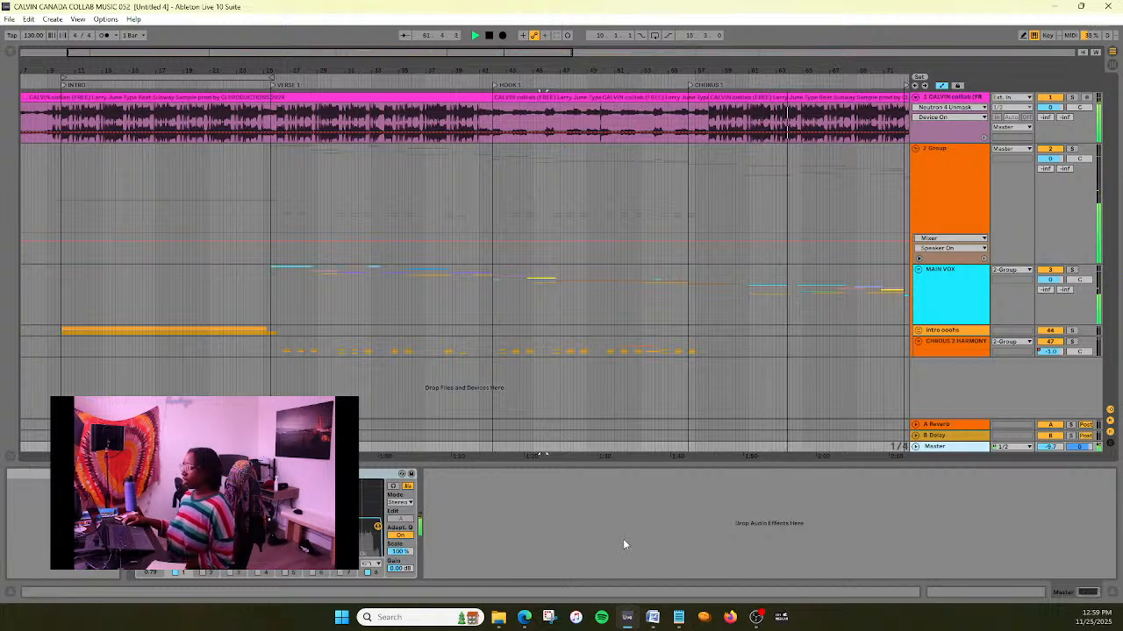
{"action": "left_click", "coordinate": [153, 474]}
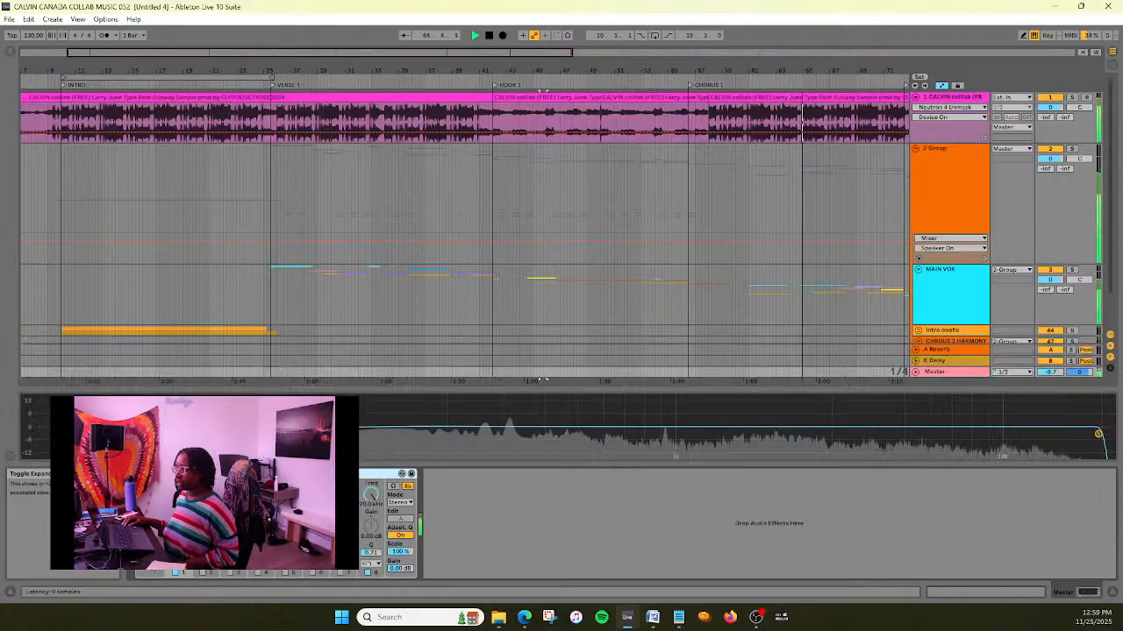
{"action": "left_click_drag", "start_coordinate": [592, 388], "coordinate": [601, 255]}
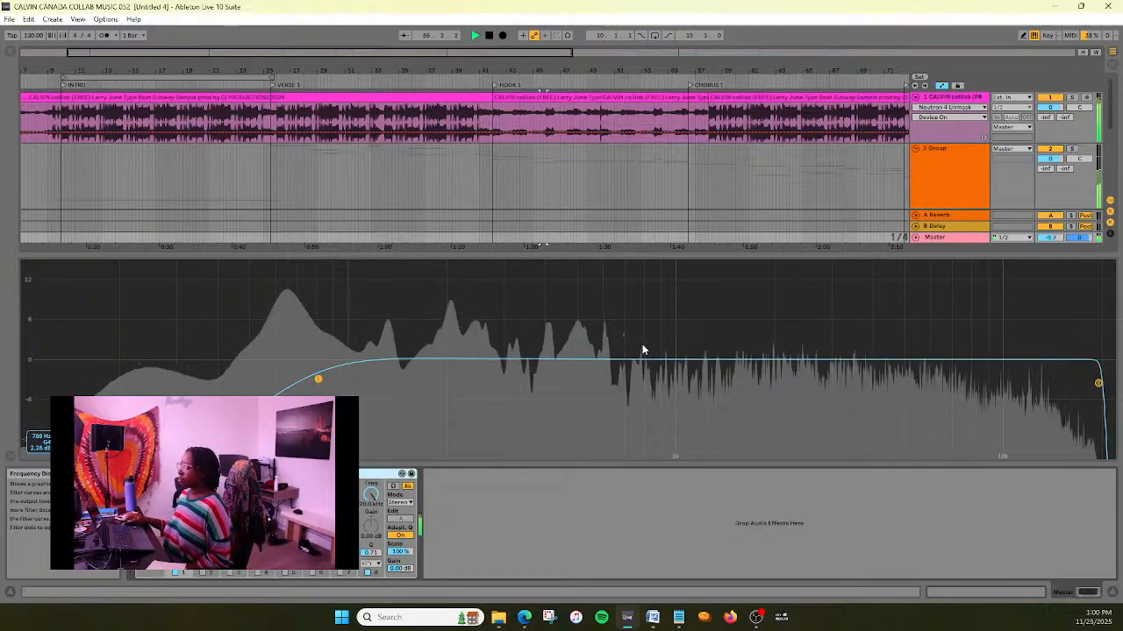
{"action": "key", "text": "space"}
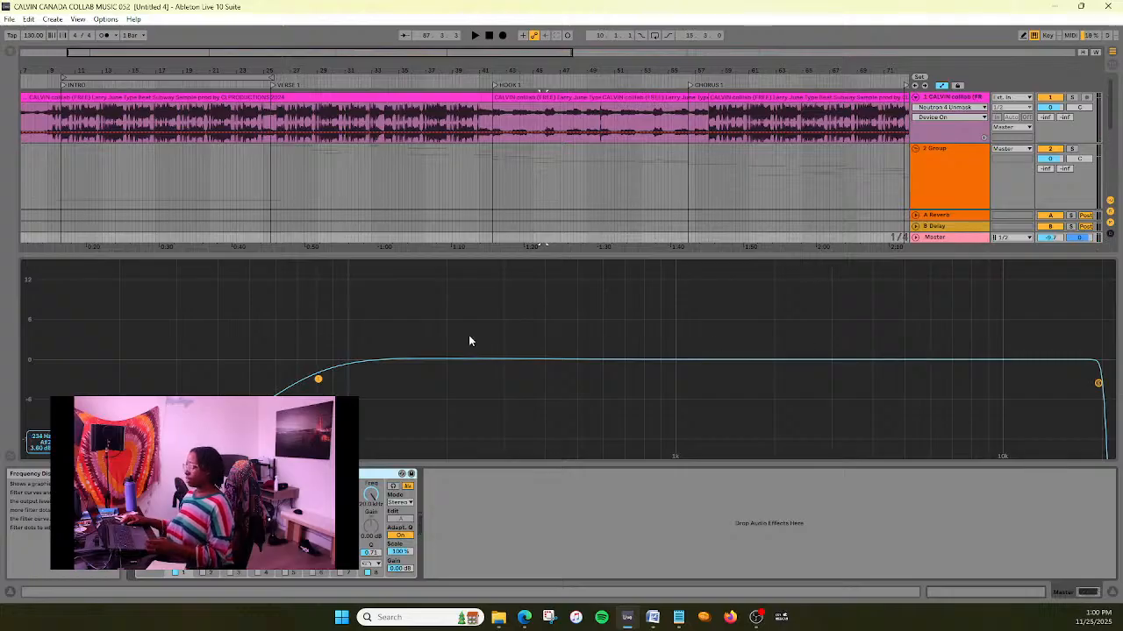
{"action": "left_click_drag", "start_coordinate": [919, 253], "coordinate": [924, 471]}
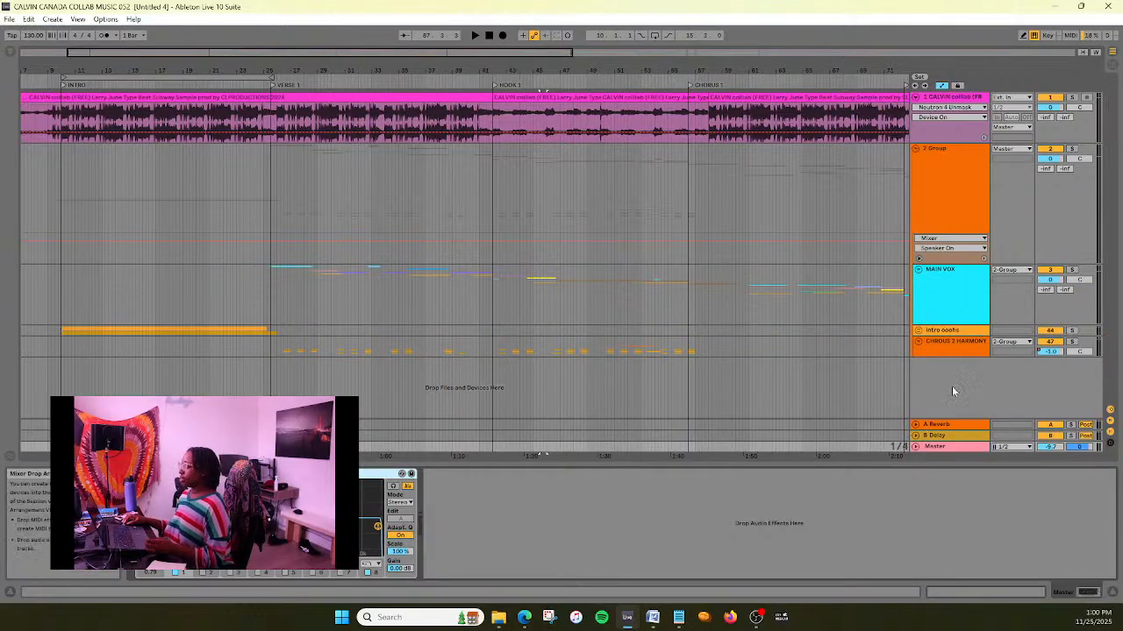
- Check the effect chains of the 2-Group, MAIN VOX, Intro oohs and CHROUS 2 HARMONY groups
{"action": "left_click", "coordinate": [956, 195]}
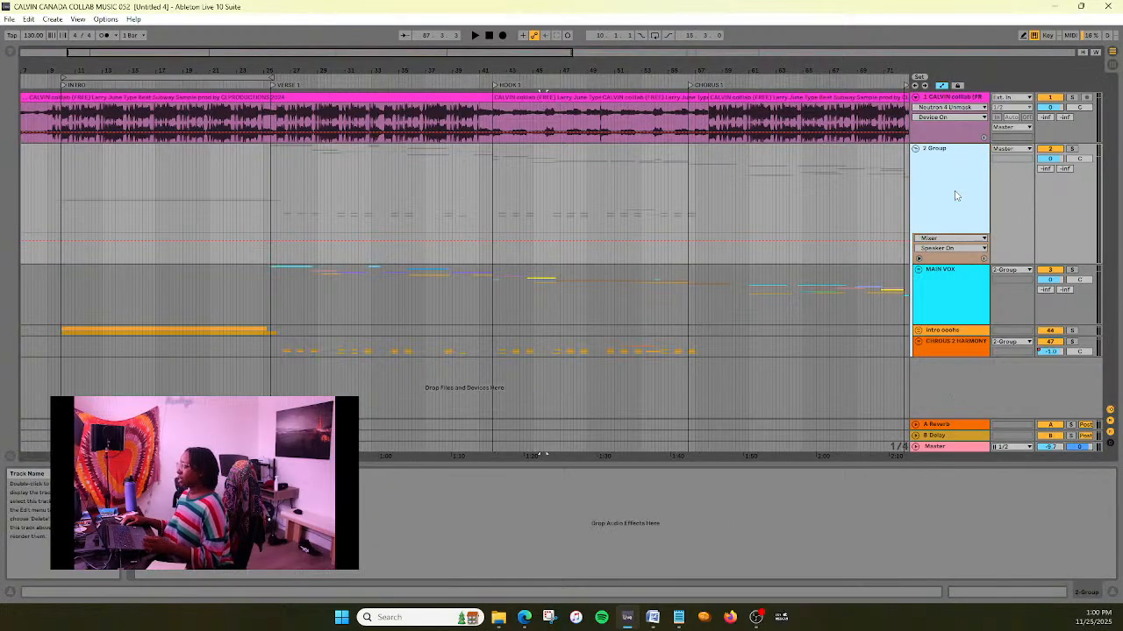
{"action": "left_click", "coordinate": [953, 285]}
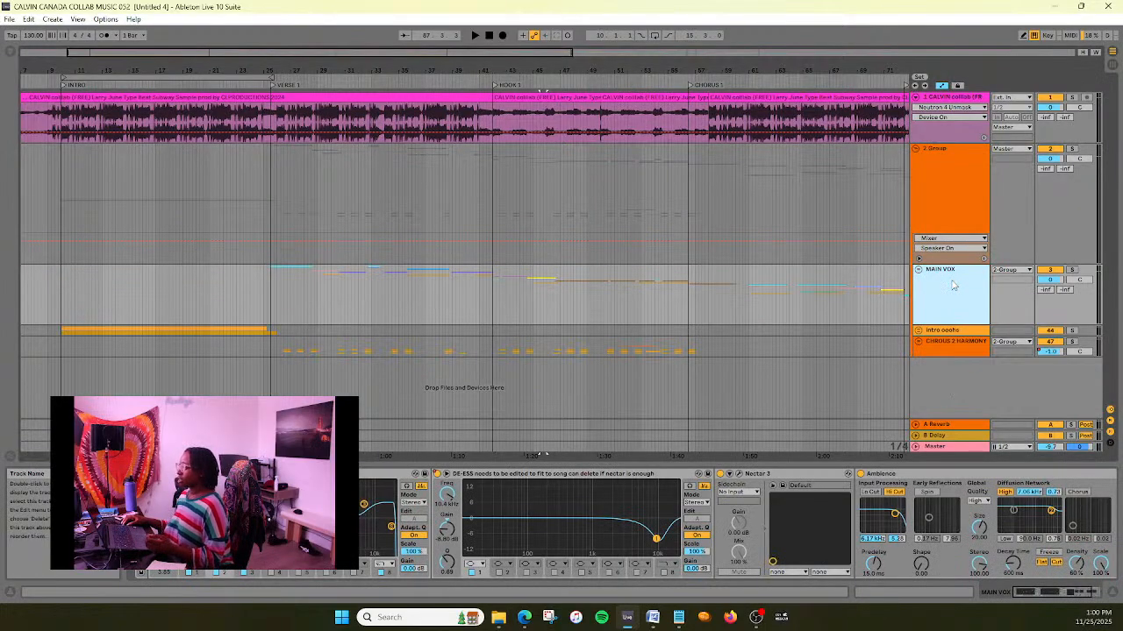
{"action": "left_click", "coordinate": [946, 331]}
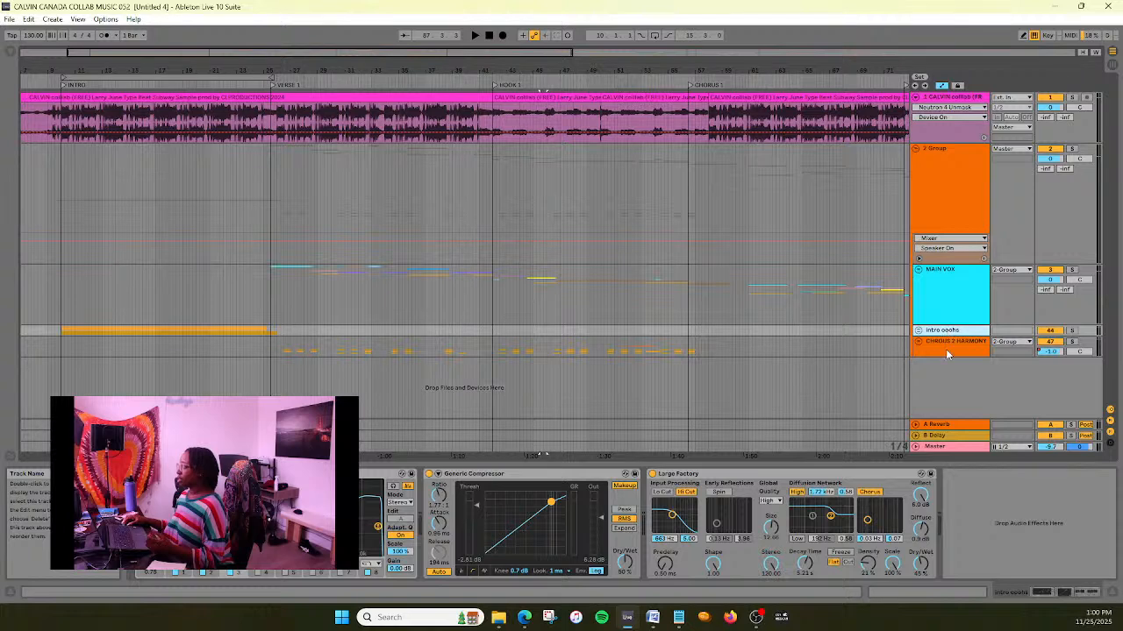
{"action": "left_click", "coordinate": [952, 354]}
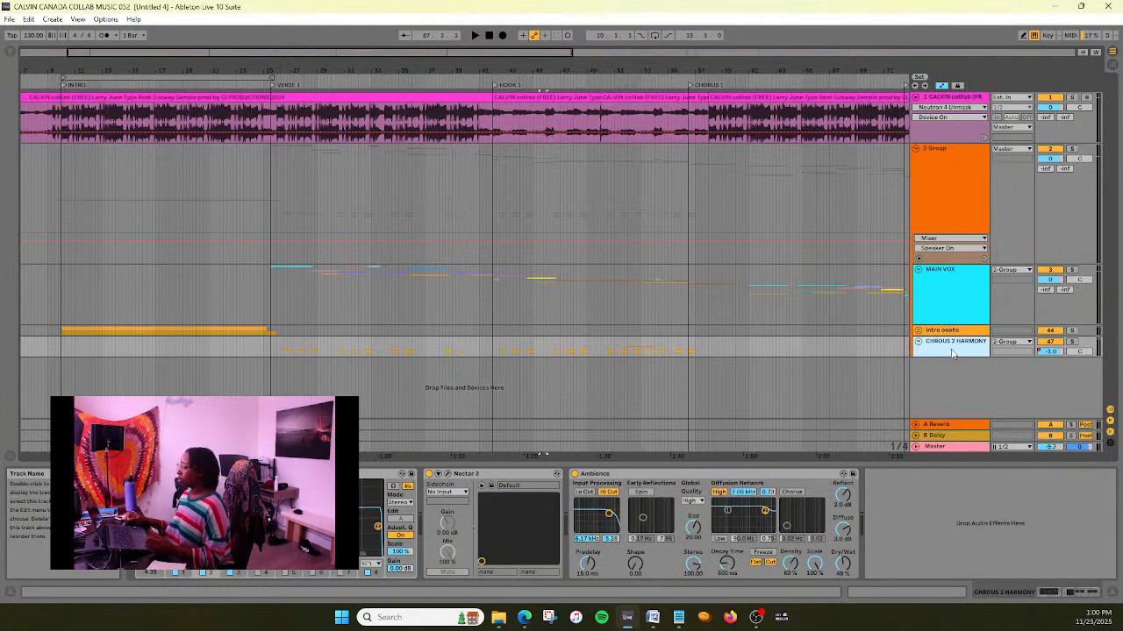
{"action": "left_click", "coordinate": [8, 19]}
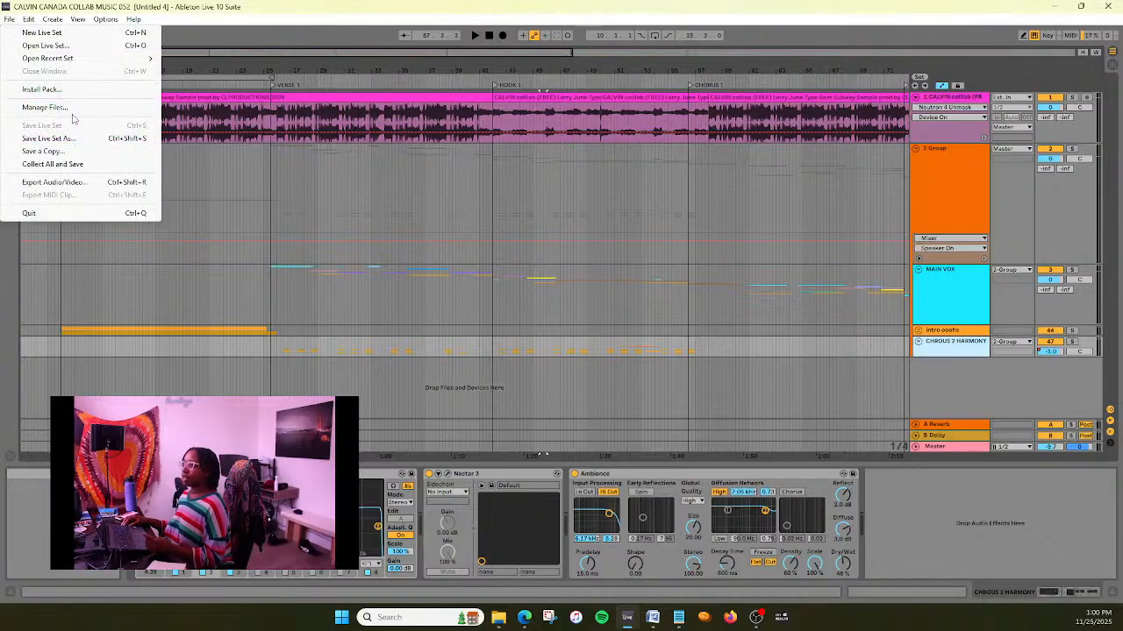
{"action": "left_click", "coordinate": [55, 183]}
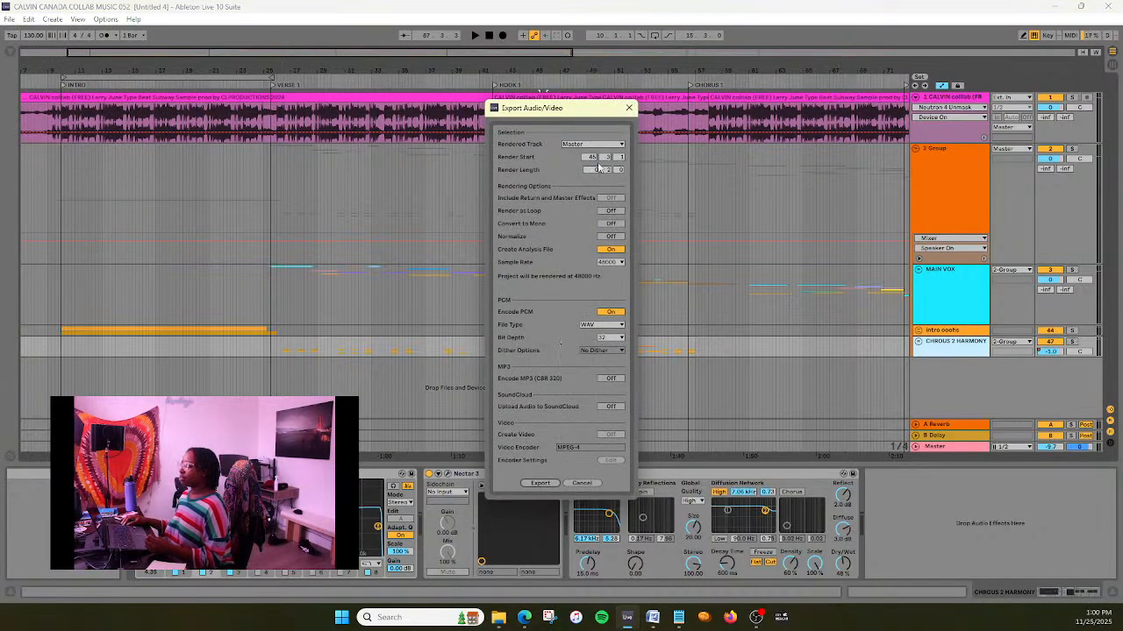
{"action": "left_click", "coordinate": [628, 108]}
- Export the full Master mix from 1.1.1 as a 48000 Hz, 32-bit WAV named will you make room MIXED, replacing the existing file
{"action": "left_click", "coordinate": [7, 18]}
{"action": "left_click", "coordinate": [54, 182]}
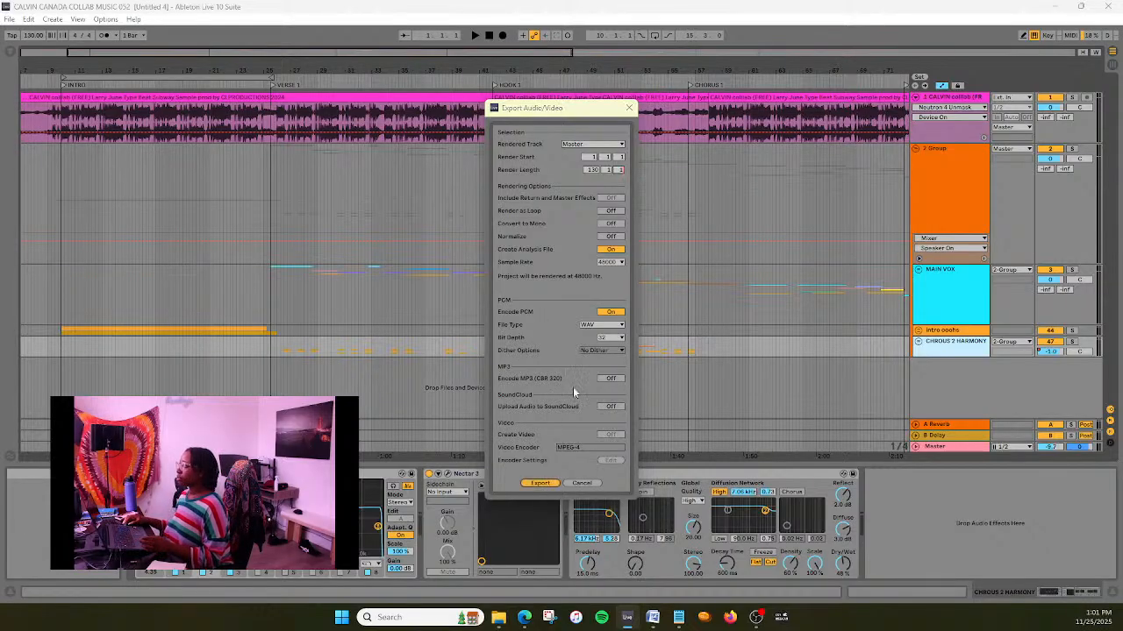
{"action": "left_click", "coordinate": [760, 281]}
{"action": "left_click", "coordinate": [978, 373]}
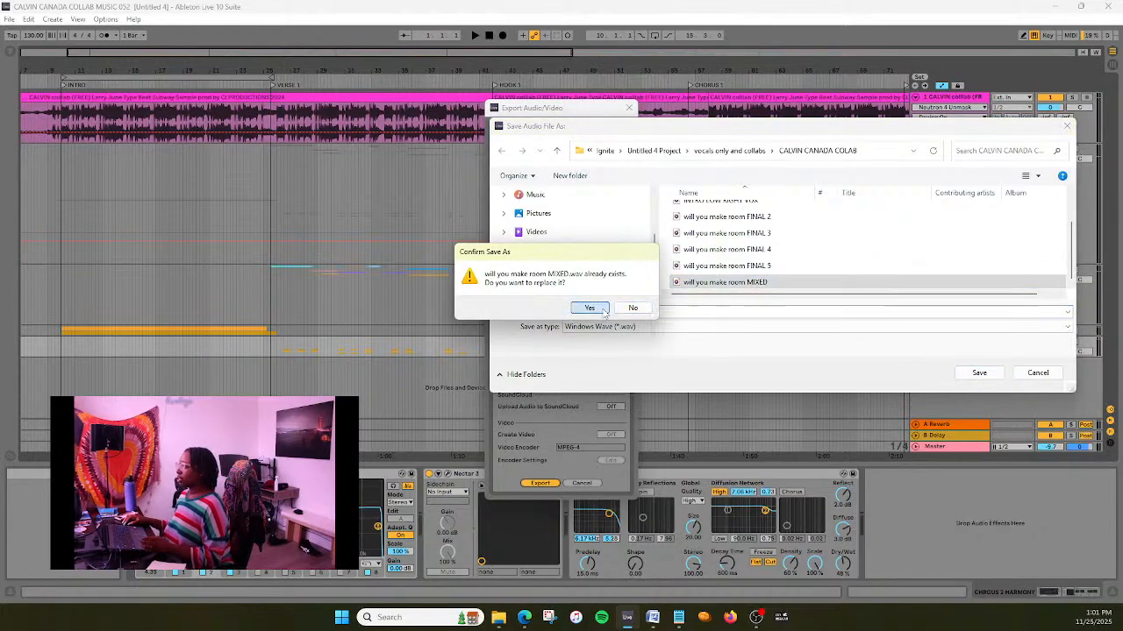
{"action": "left_click", "coordinate": [590, 308]}
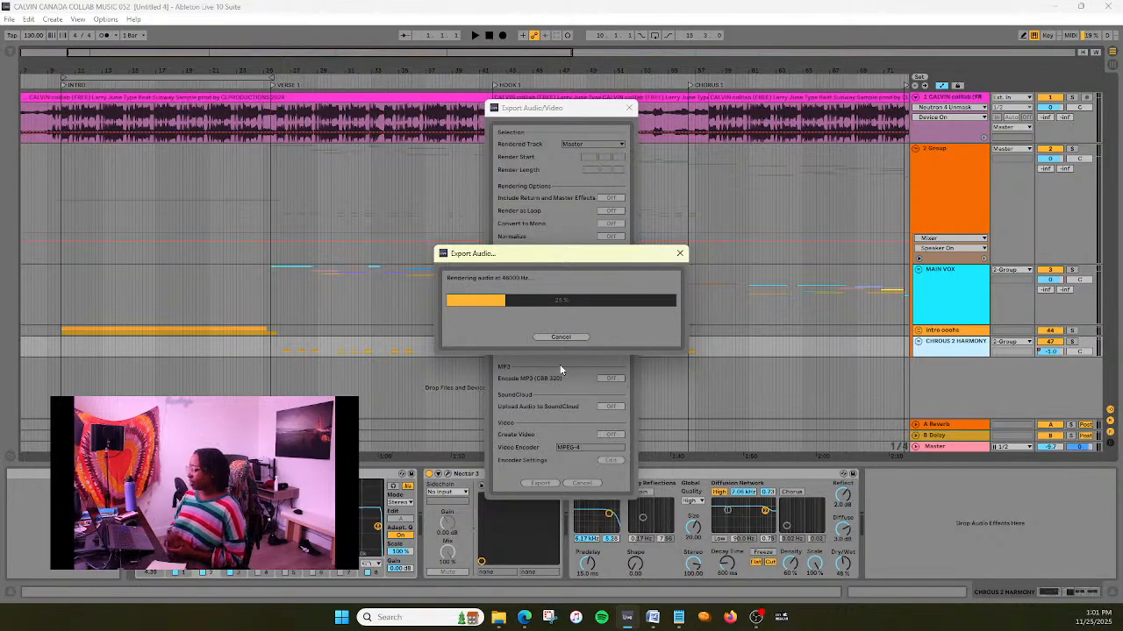
{"action": "left_click_drag", "start_coordinate": [635, 259], "coordinate": [635, 287]}
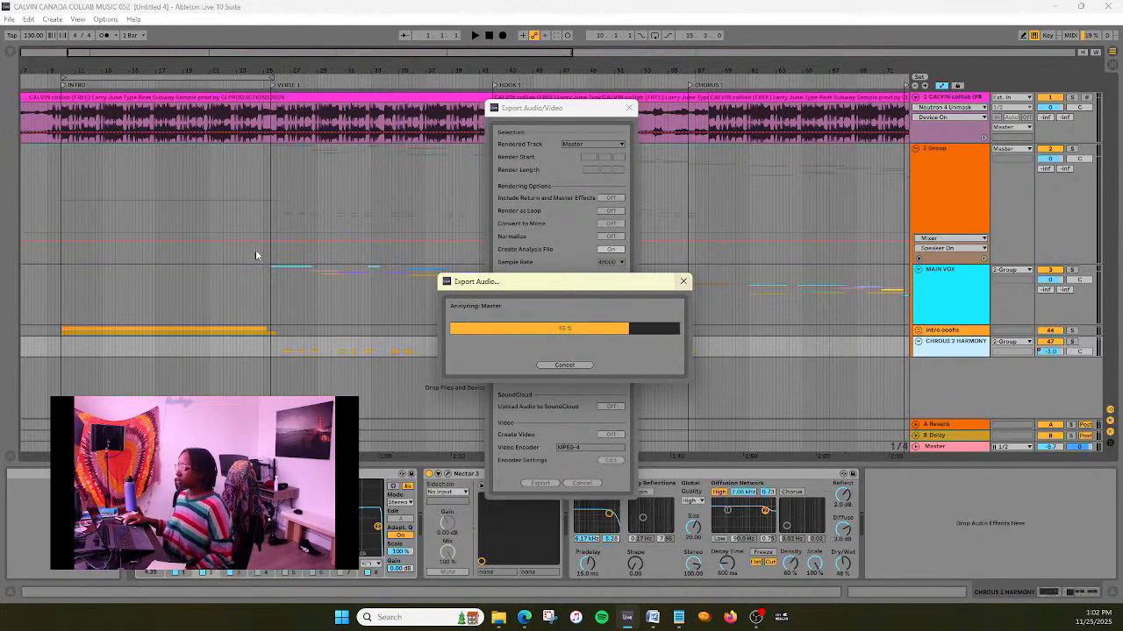
- Open the recent set will you make room MASTERING and bring up the track's Ozone 10 window while the new mix plays
{"action": "left_click", "coordinate": [10, 20]}
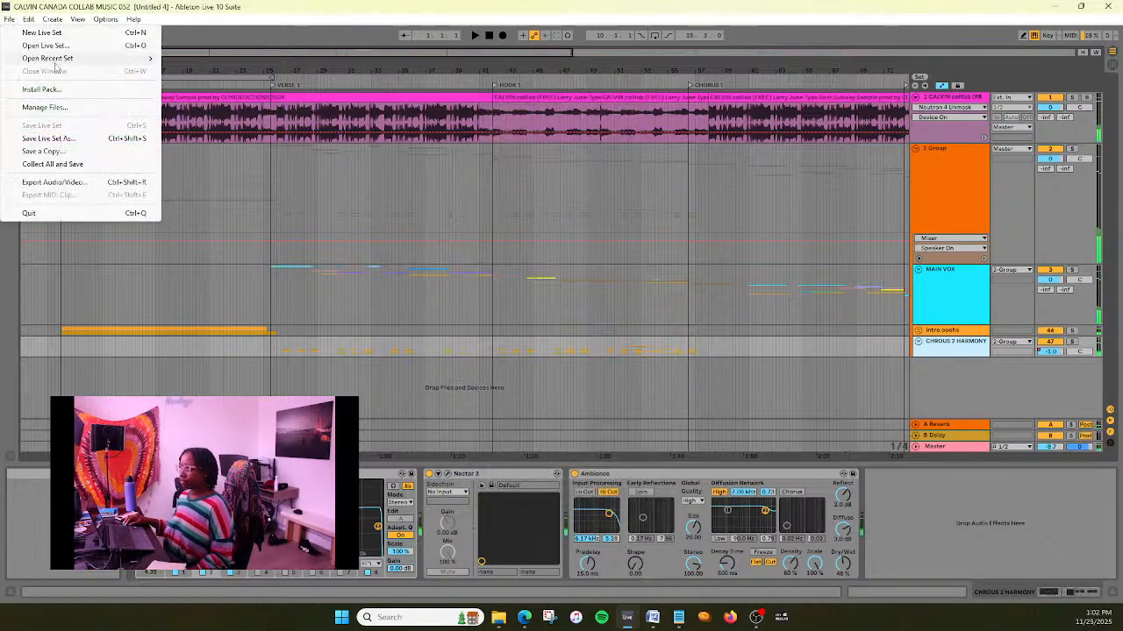
{"action": "mouse_move", "coordinate": [56, 59]}
{"action": "left_click", "coordinate": [212, 72]}
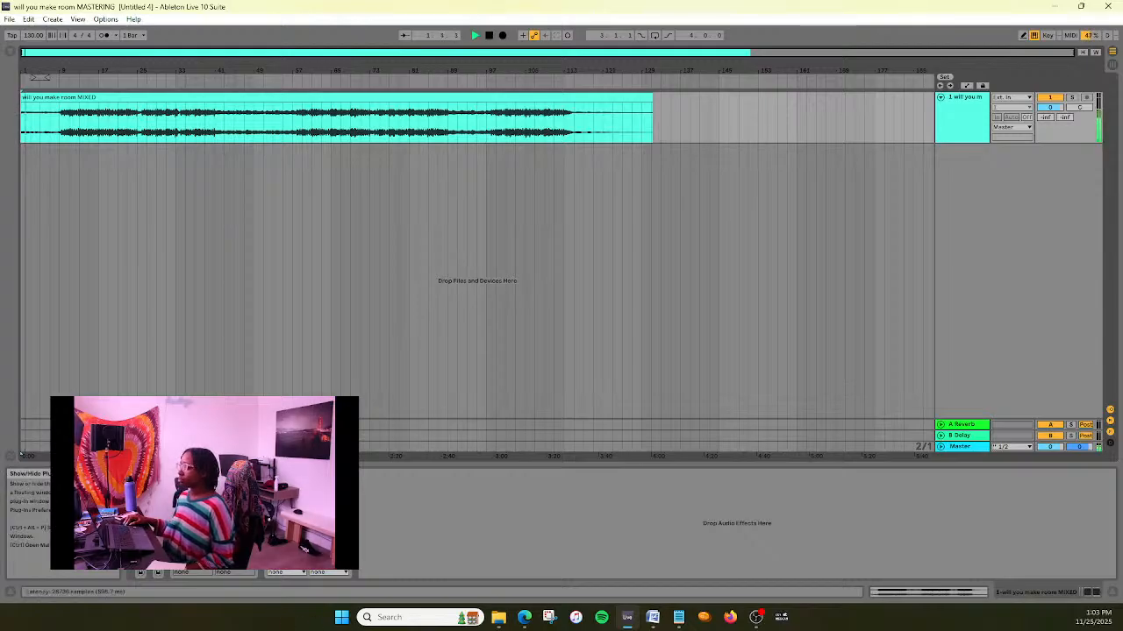
{"action": "left_click", "coordinate": [286, 475]}
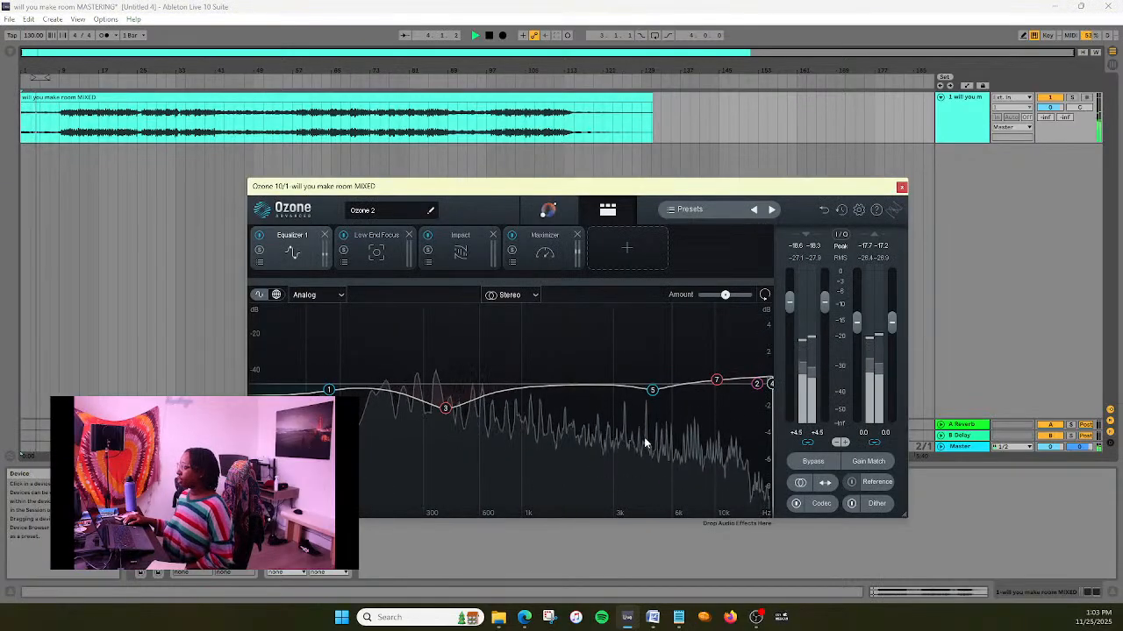
{"action": "key", "text": "ctrl+alt+p"}
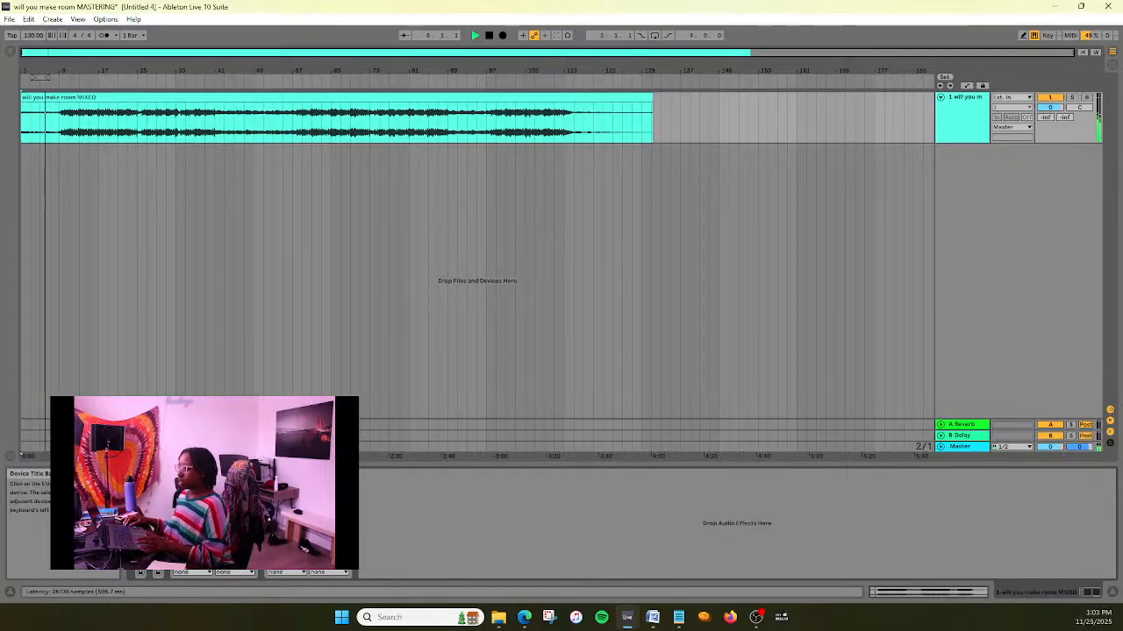
{"action": "key", "text": "ctrl+alt+p"}
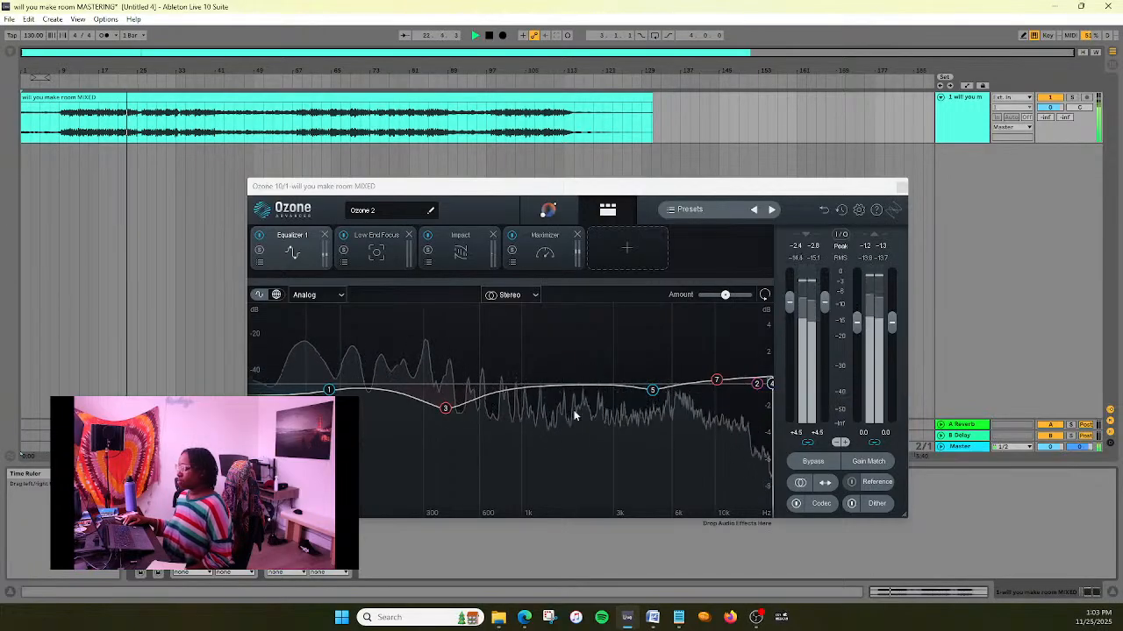
- Move band 2 of Ozone's Equalizer 1 to about 17238 Hz with a boost of about 0.4 dB
{"action": "left_click", "coordinate": [758, 385]}
{"action": "left_click_drag", "start_coordinate": [760, 389], "coordinate": [765, 383]}
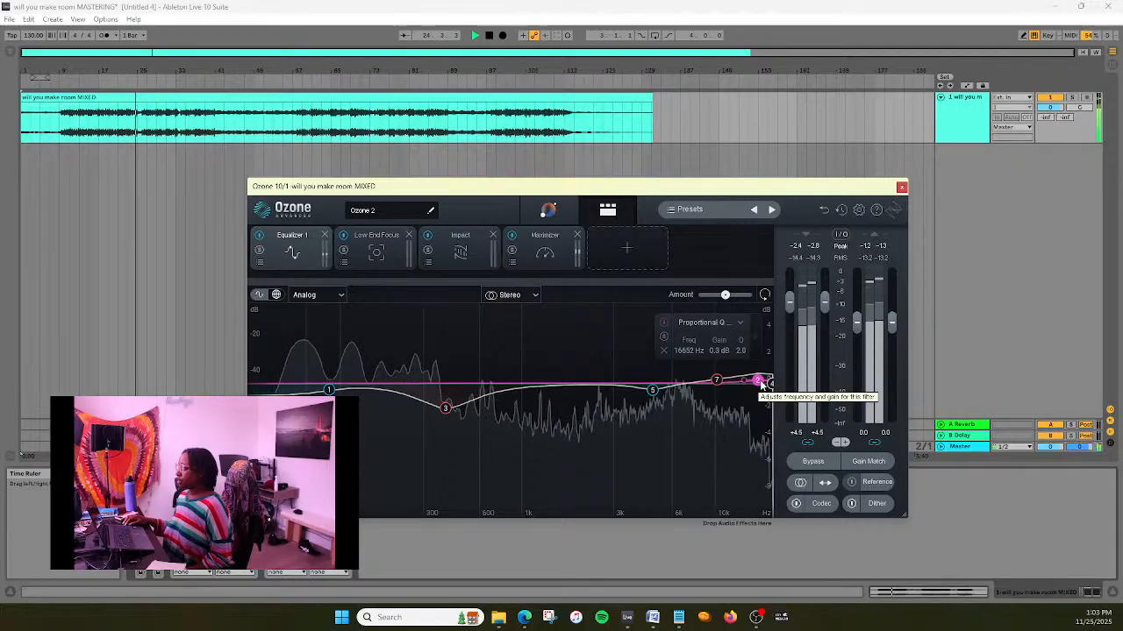
{"action": "left_click_drag", "start_coordinate": [765, 383], "coordinate": [766, 382]}
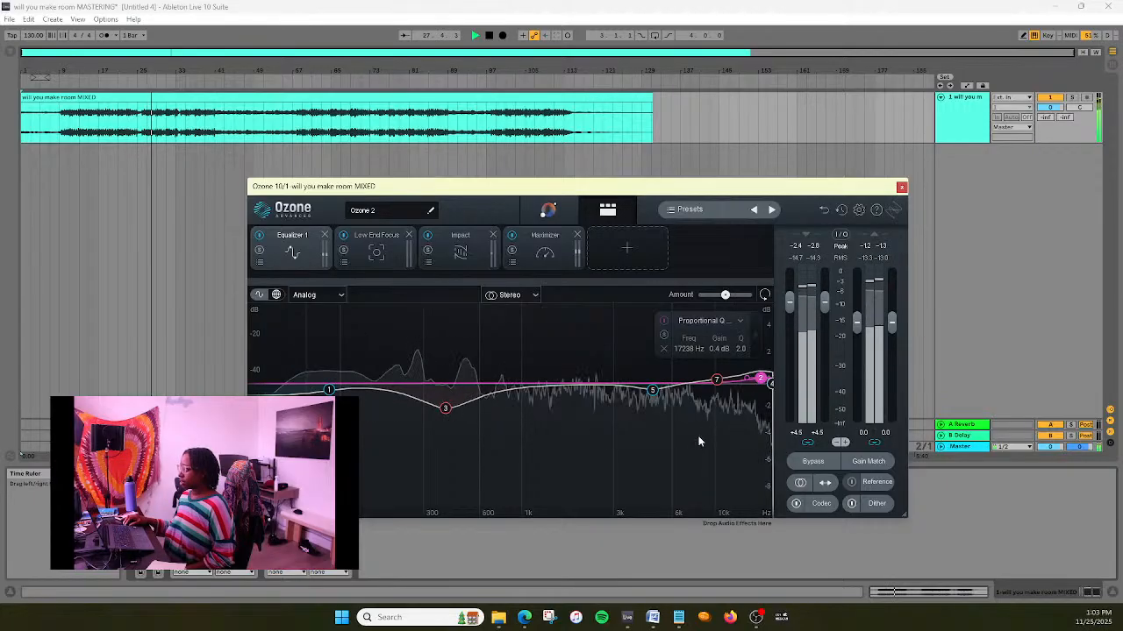
- Move Equalizer 1's high-shelf band 7 to about 8222 Hz with a gain of about 0.2 dB and save the set
{"action": "left_click", "coordinate": [716, 381]}
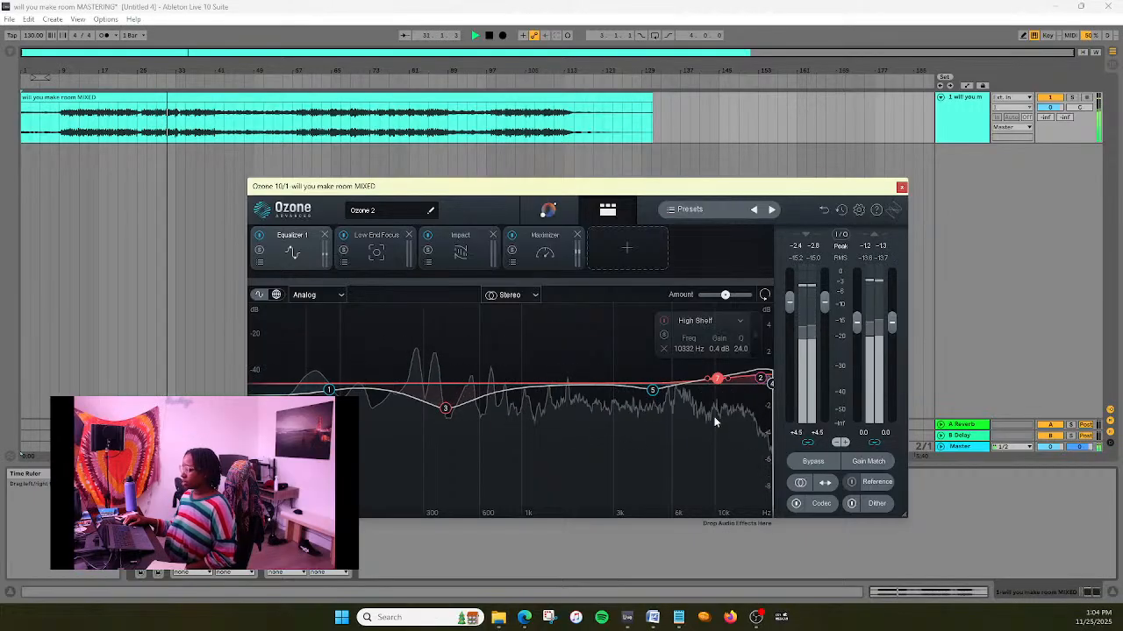
{"action": "left_click_drag", "start_coordinate": [719, 382], "coordinate": [701, 385]}
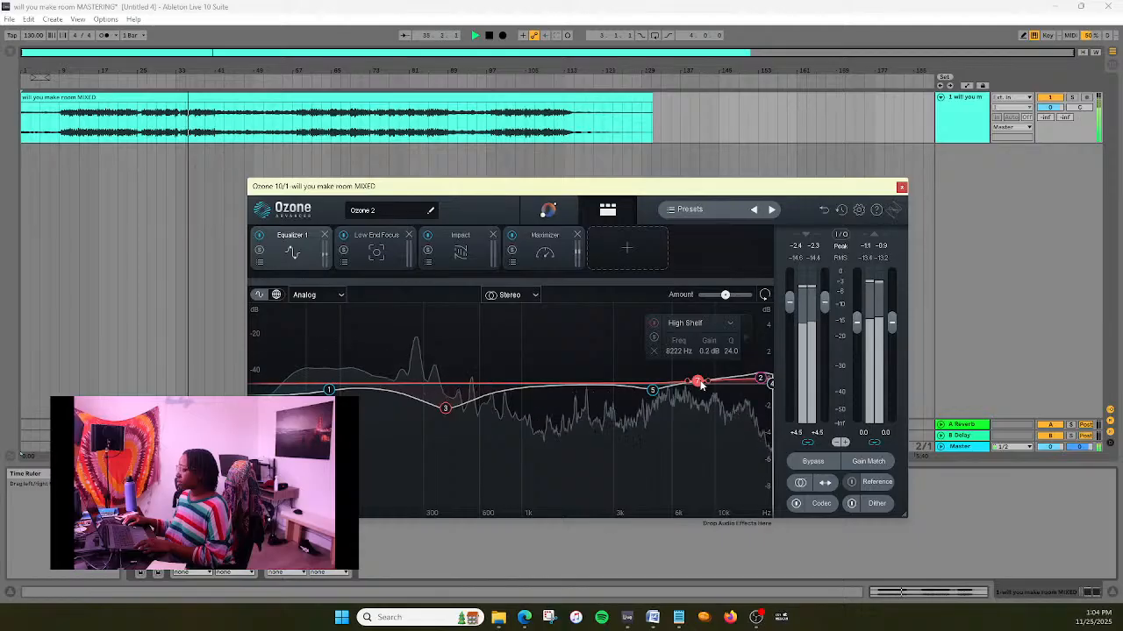
{"action": "key", "text": "ctrl+s"}
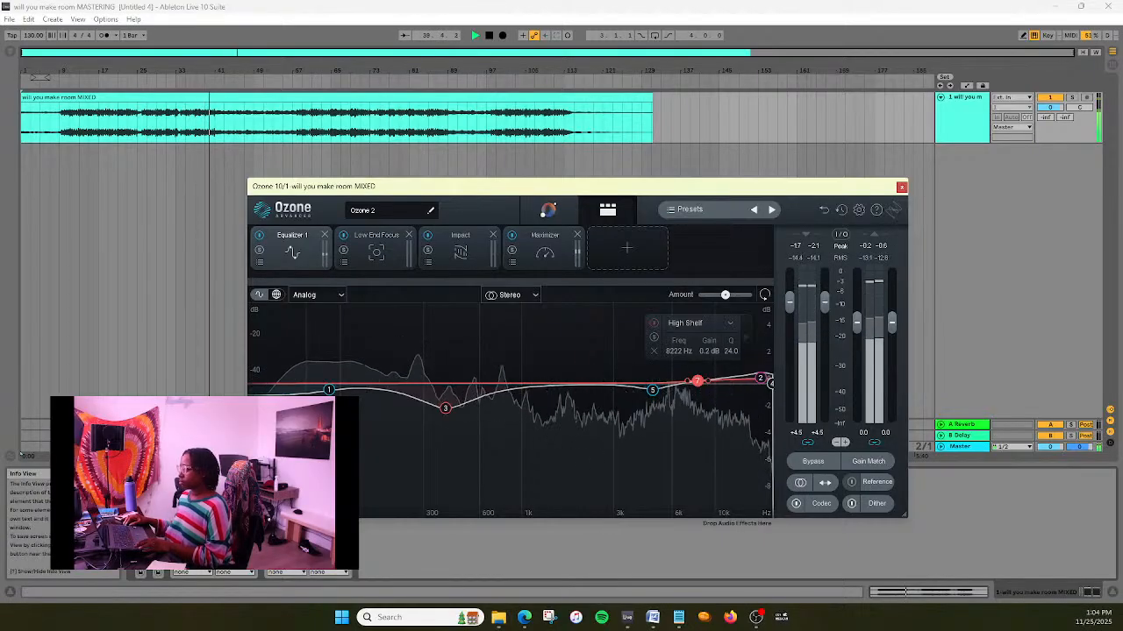
{"action": "double_click", "coordinate": [140, 504]}
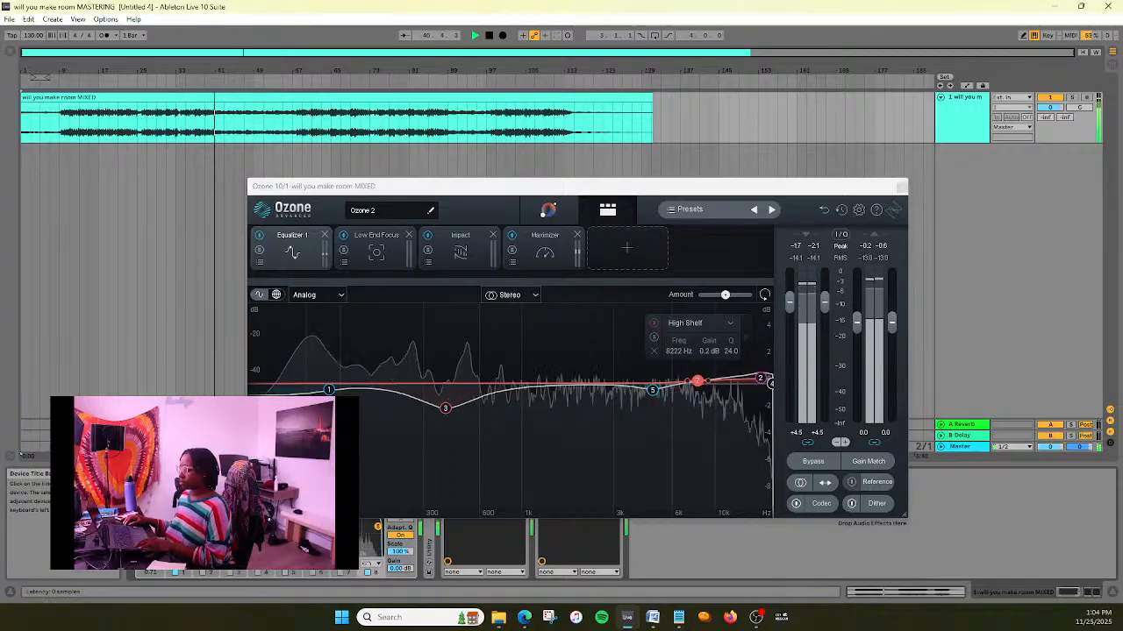
{"action": "double_click", "coordinate": [145, 476]}
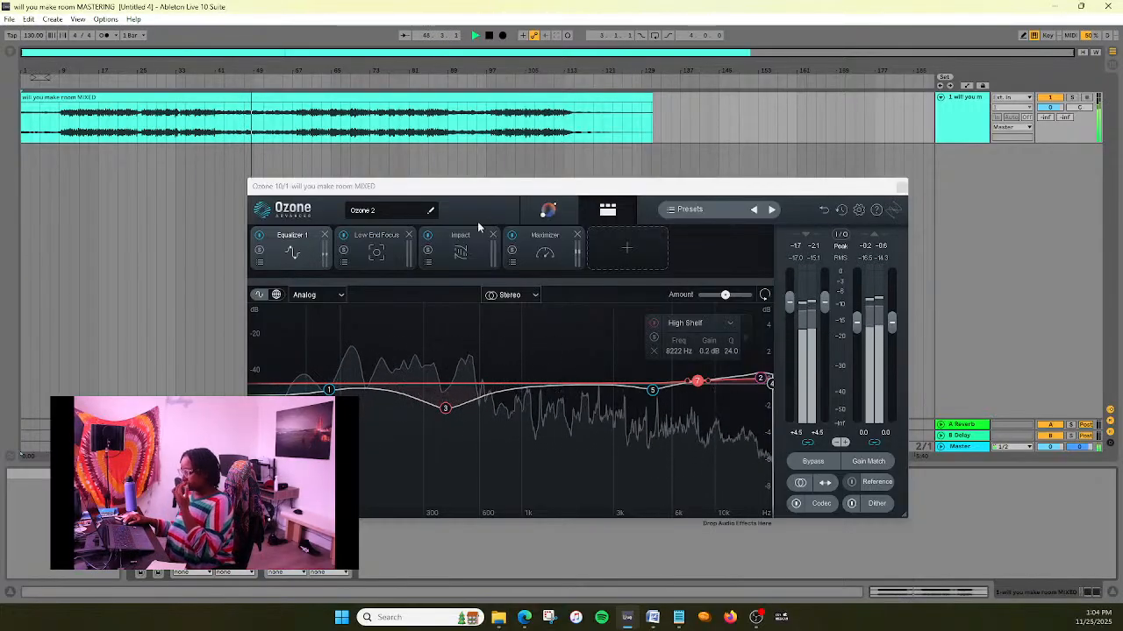
- Play from near bar 95, move Equalizer 1's bell band 3 to about 423 Hz with a cut of about -0.5 dB, and save the set
{"action": "left_click", "coordinate": [482, 80]}
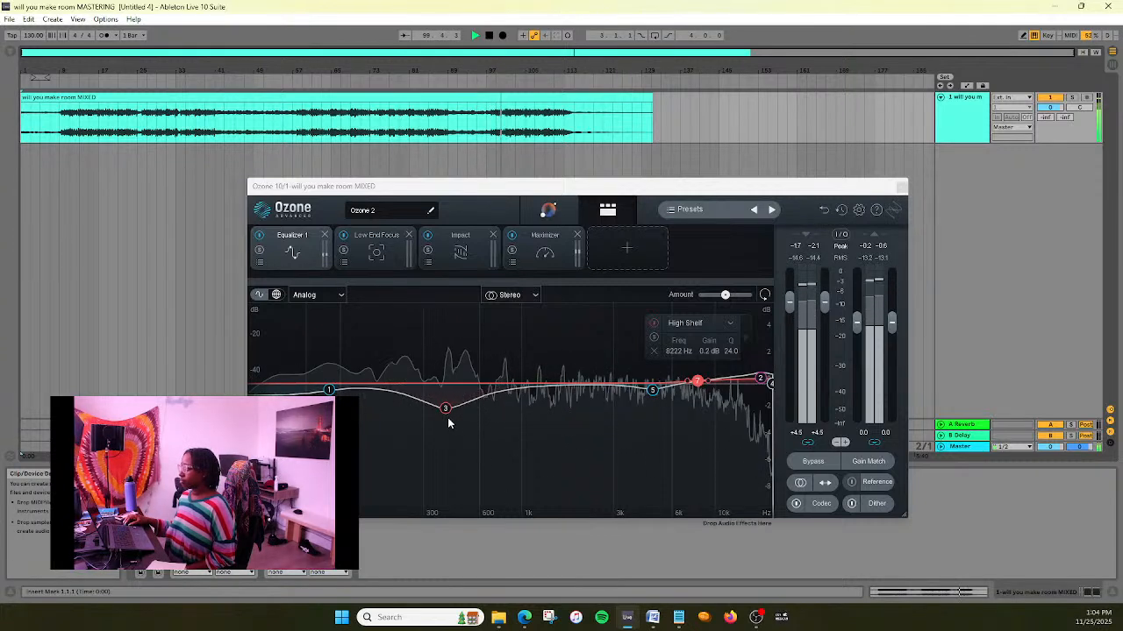
{"action": "left_click_drag", "start_coordinate": [446, 409], "coordinate": [447, 402]}
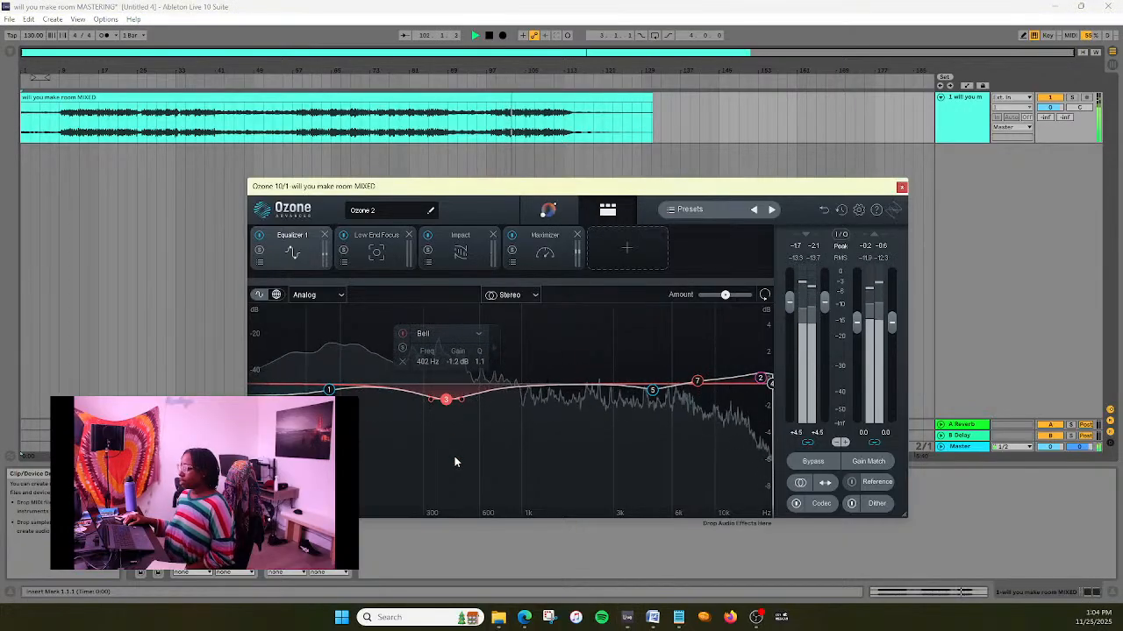
{"action": "left_click_drag", "start_coordinate": [447, 404], "coordinate": [445, 399]}
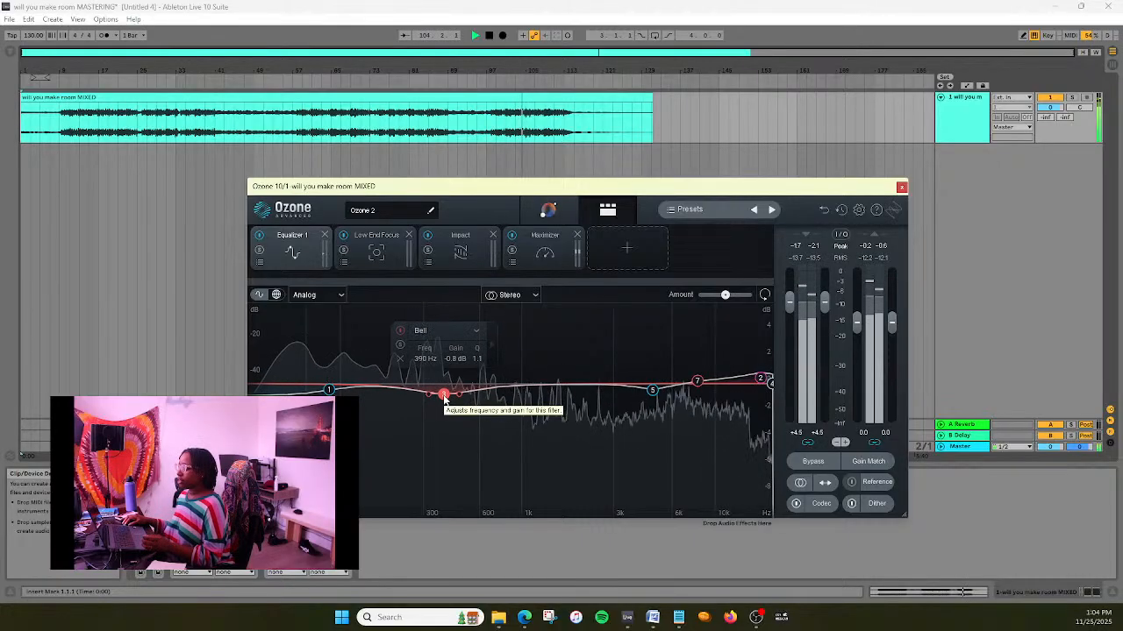
{"action": "left_click_drag", "start_coordinate": [445, 399], "coordinate": [445, 401]}
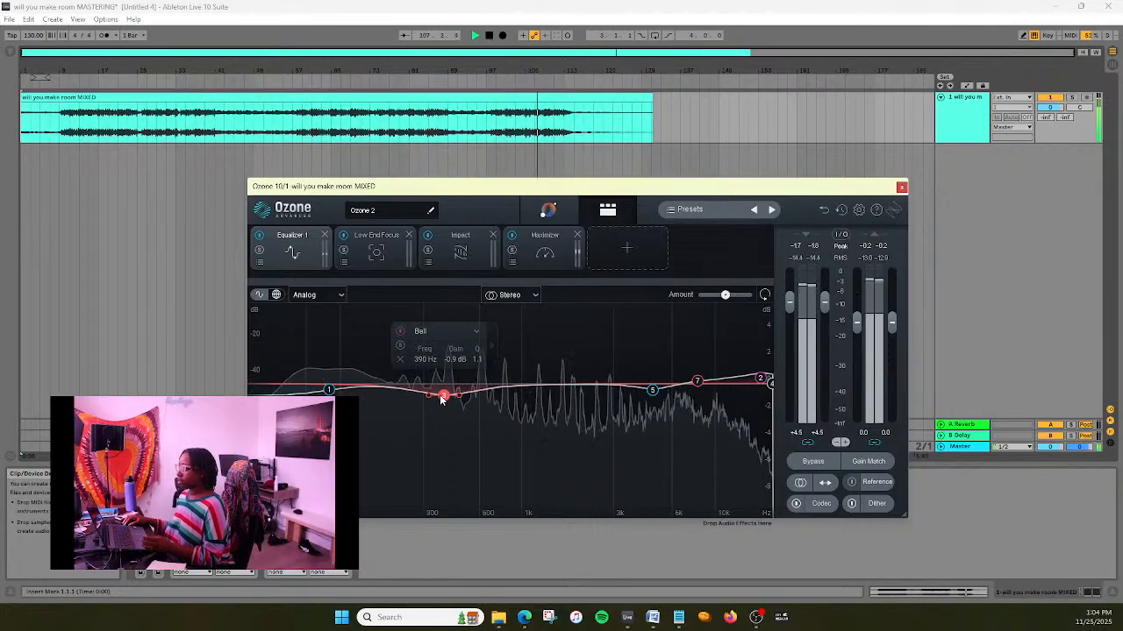
{"action": "left_click_drag", "start_coordinate": [443, 399], "coordinate": [449, 392]}
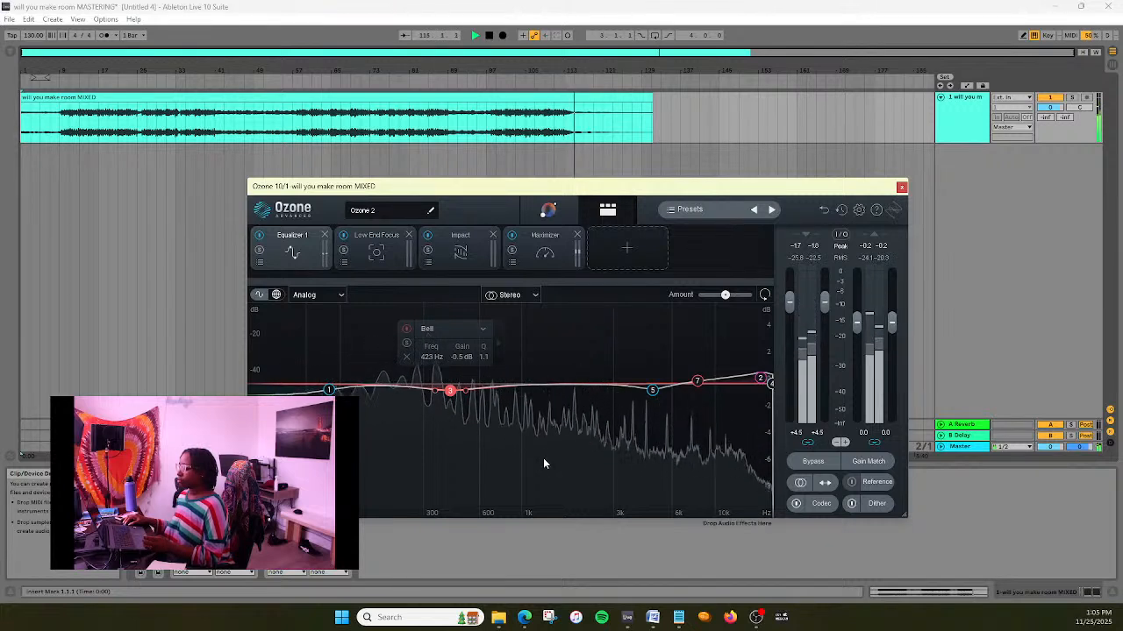
{"action": "left_click", "coordinate": [596, 448]}
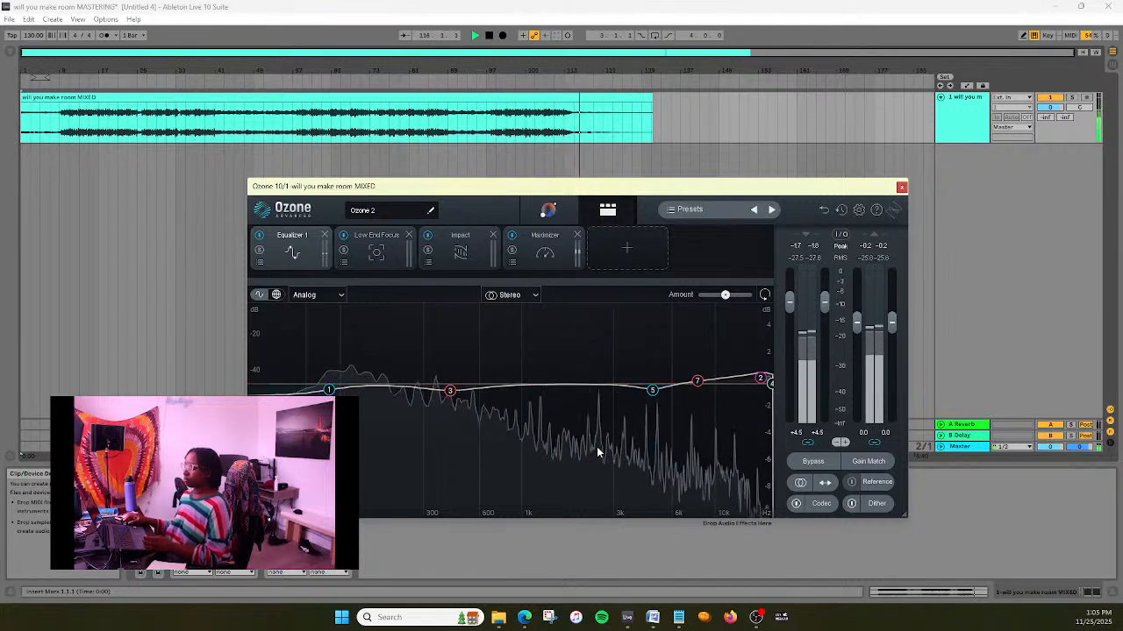
{"action": "key", "text": "ctrl+s"}
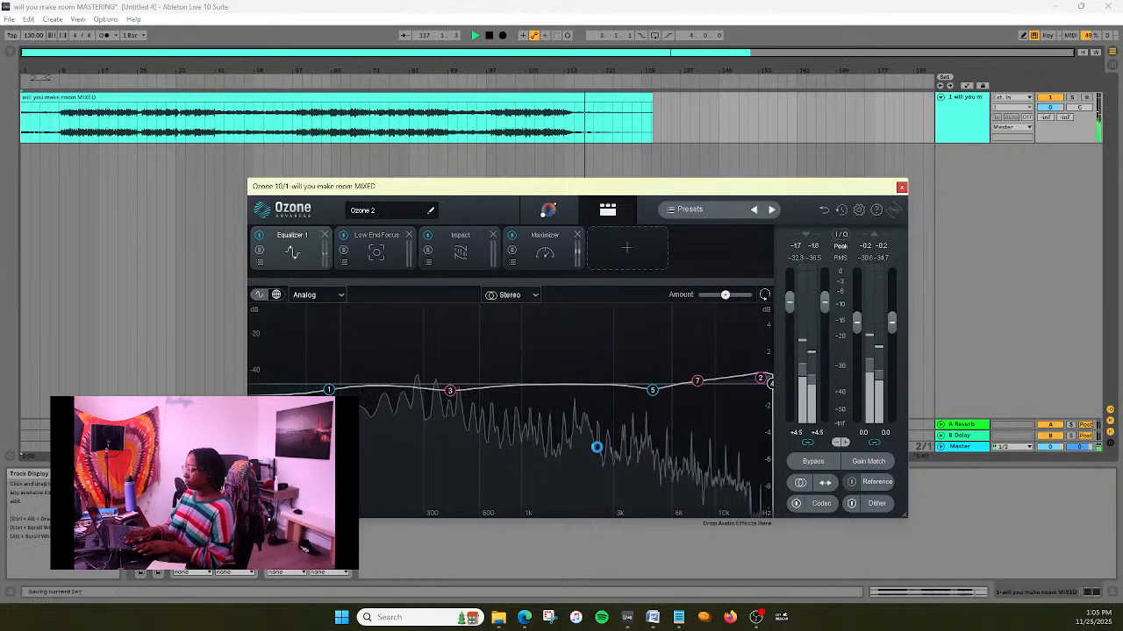
- Stop playback, return to the start of the song and close the Ozone window
{"action": "left_click", "coordinate": [489, 36]}
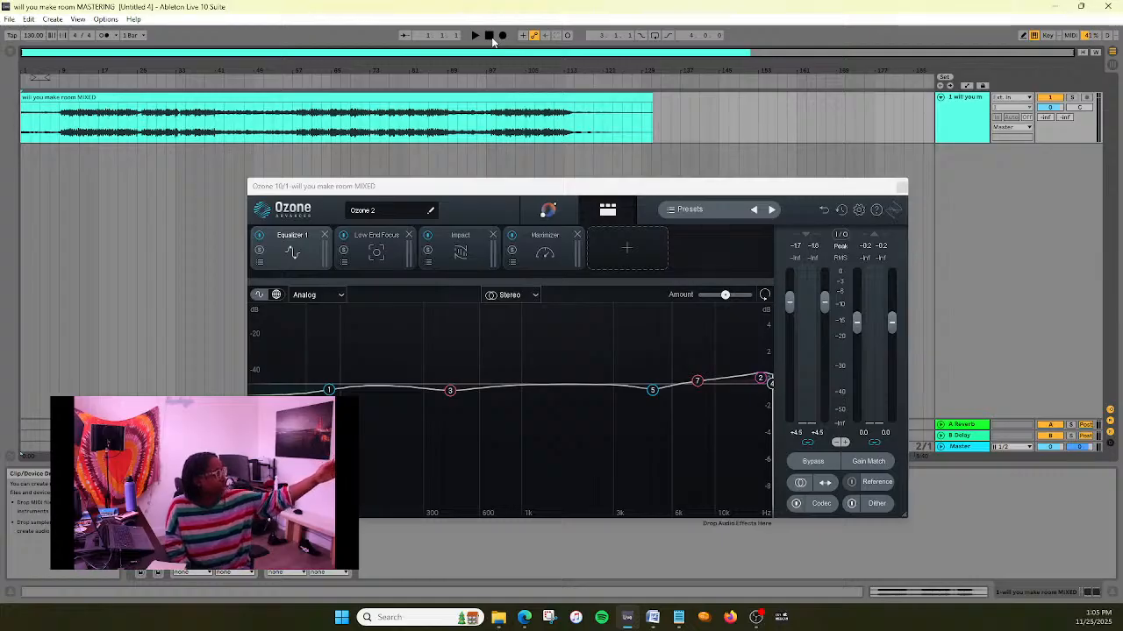
{"action": "left_click", "coordinate": [490, 36]}
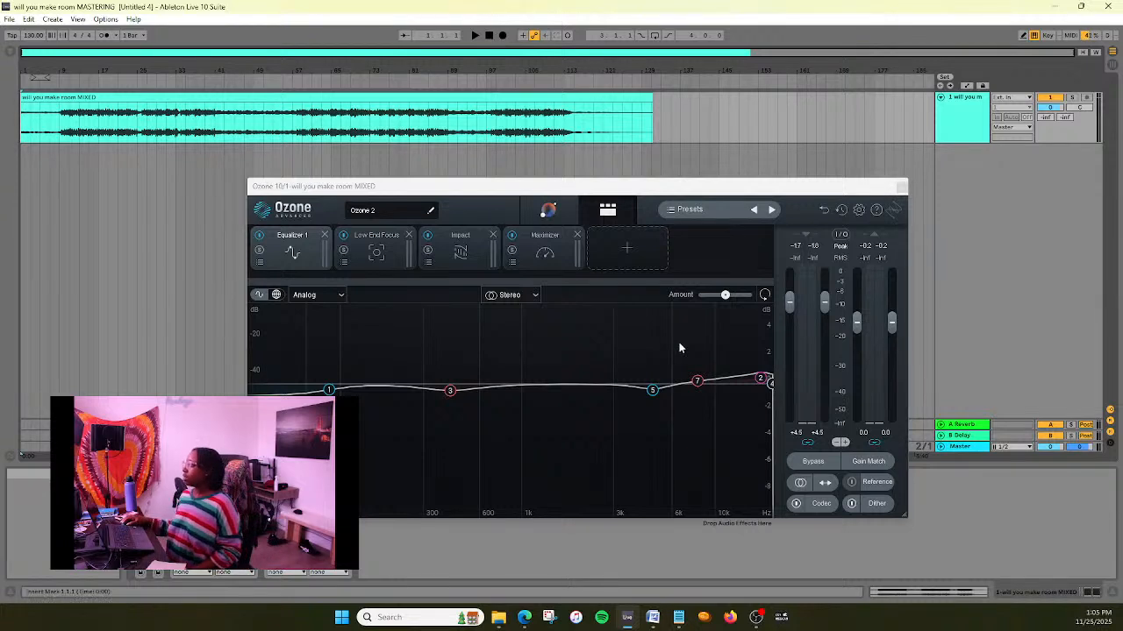
{"action": "left_click", "coordinate": [901, 188]}
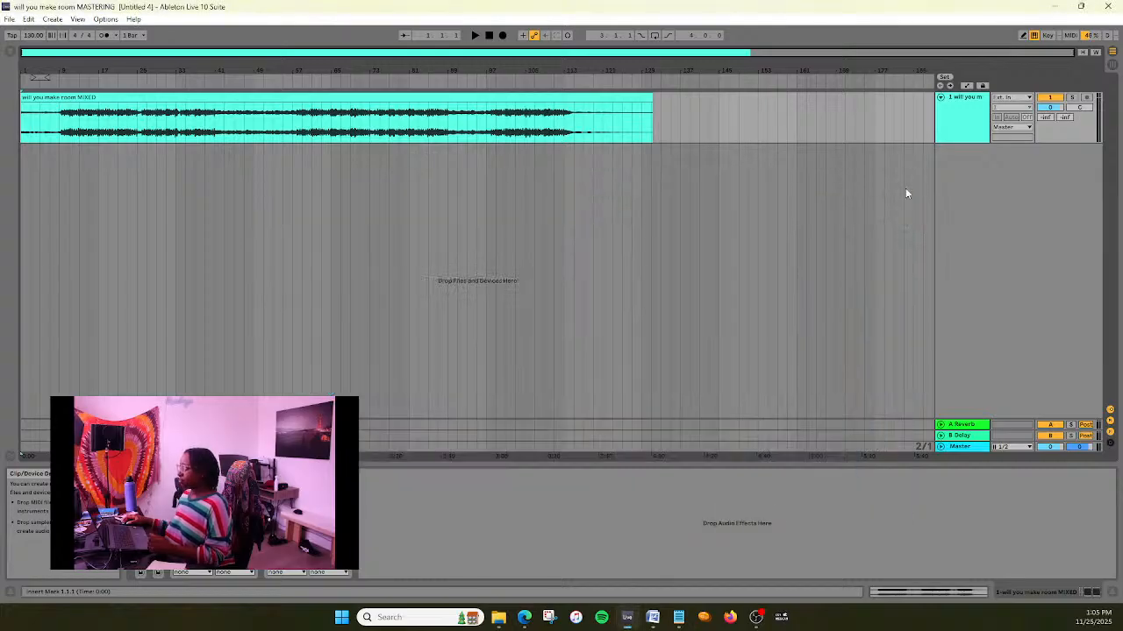